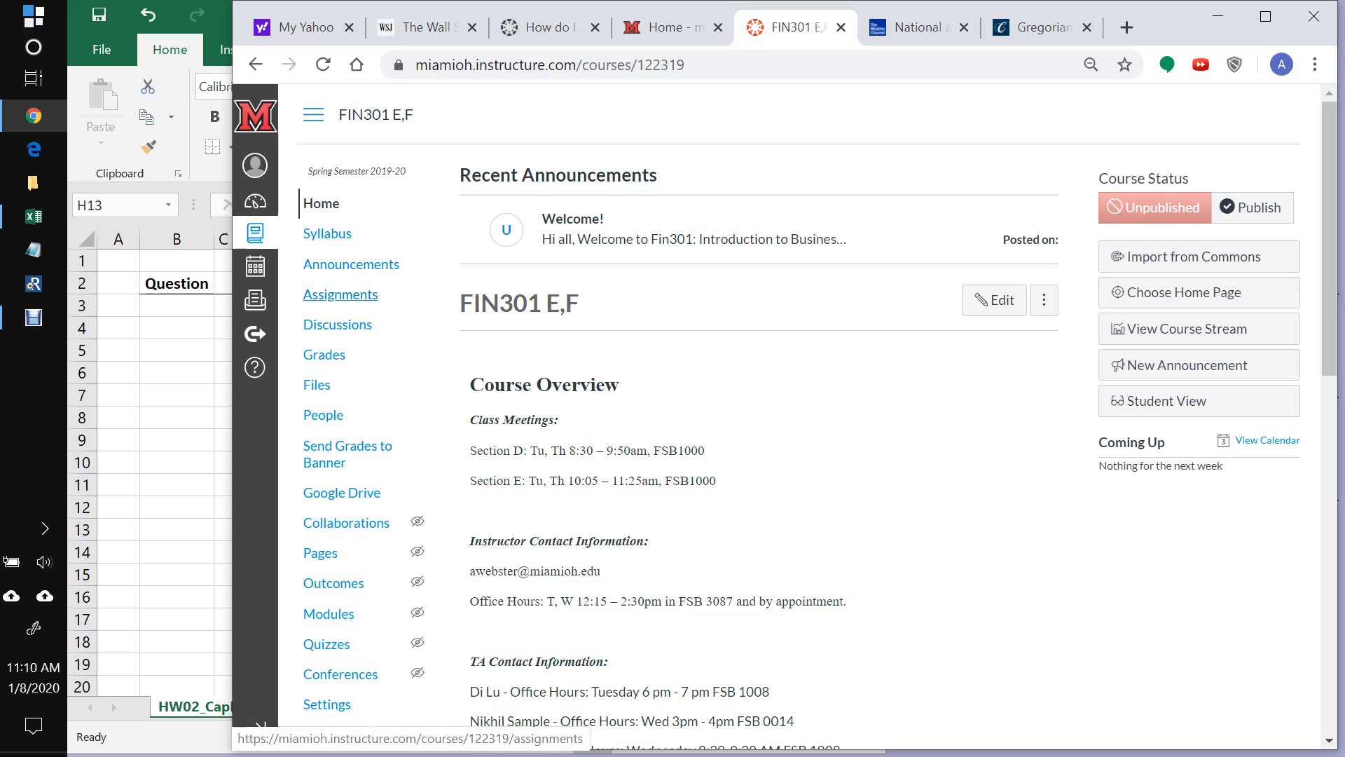
# Step: Open the HW02 Capital Markets and Securities quiz from the course assignments for editing
pyautogui.click(340, 294)
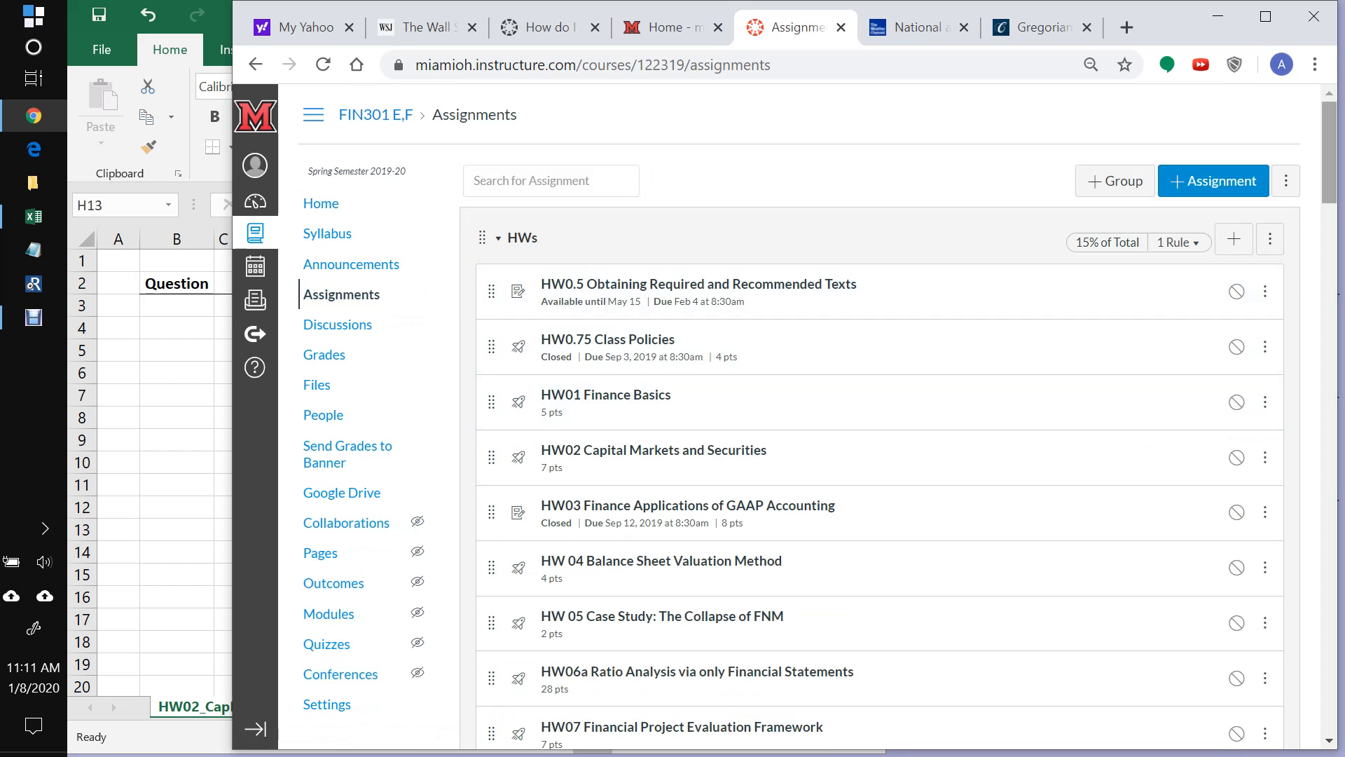
pyautogui.scroll(-3, 817, 419)
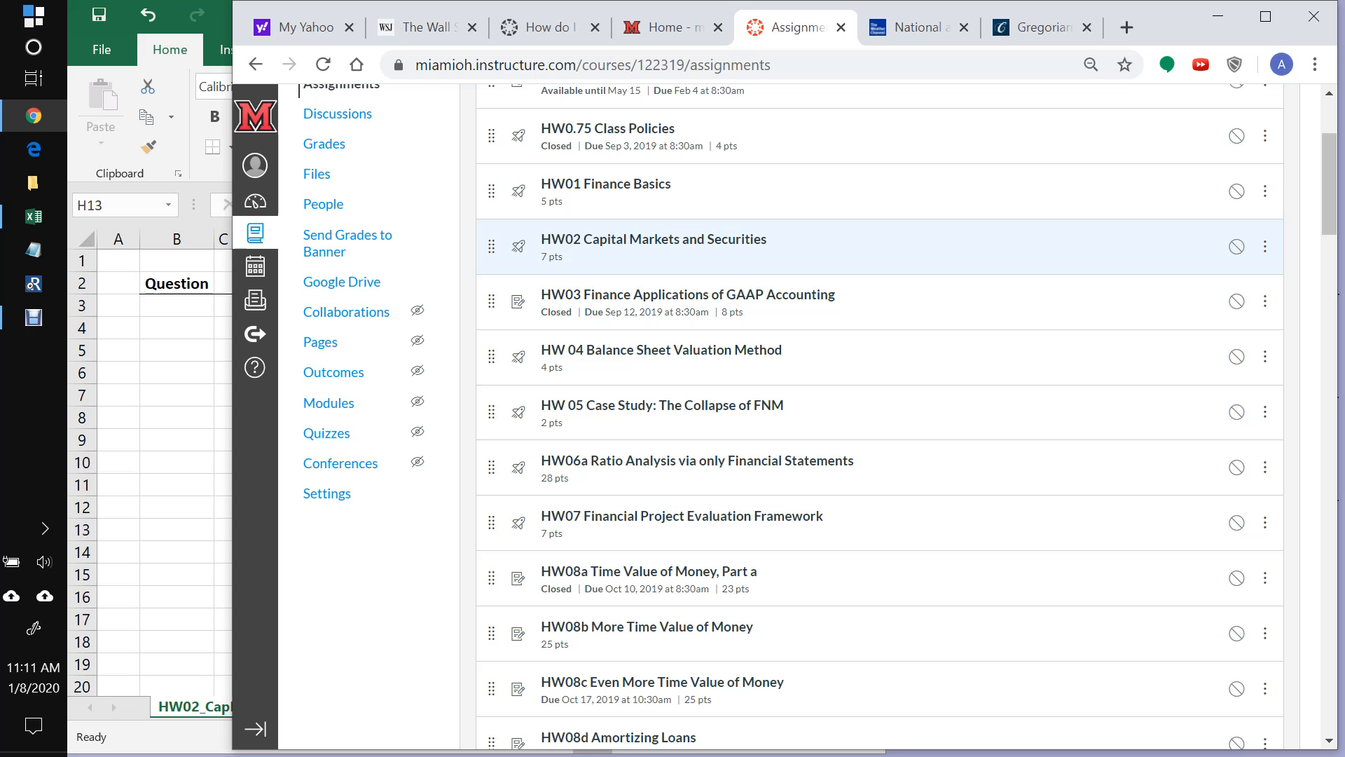
pyautogui.click(654, 239)
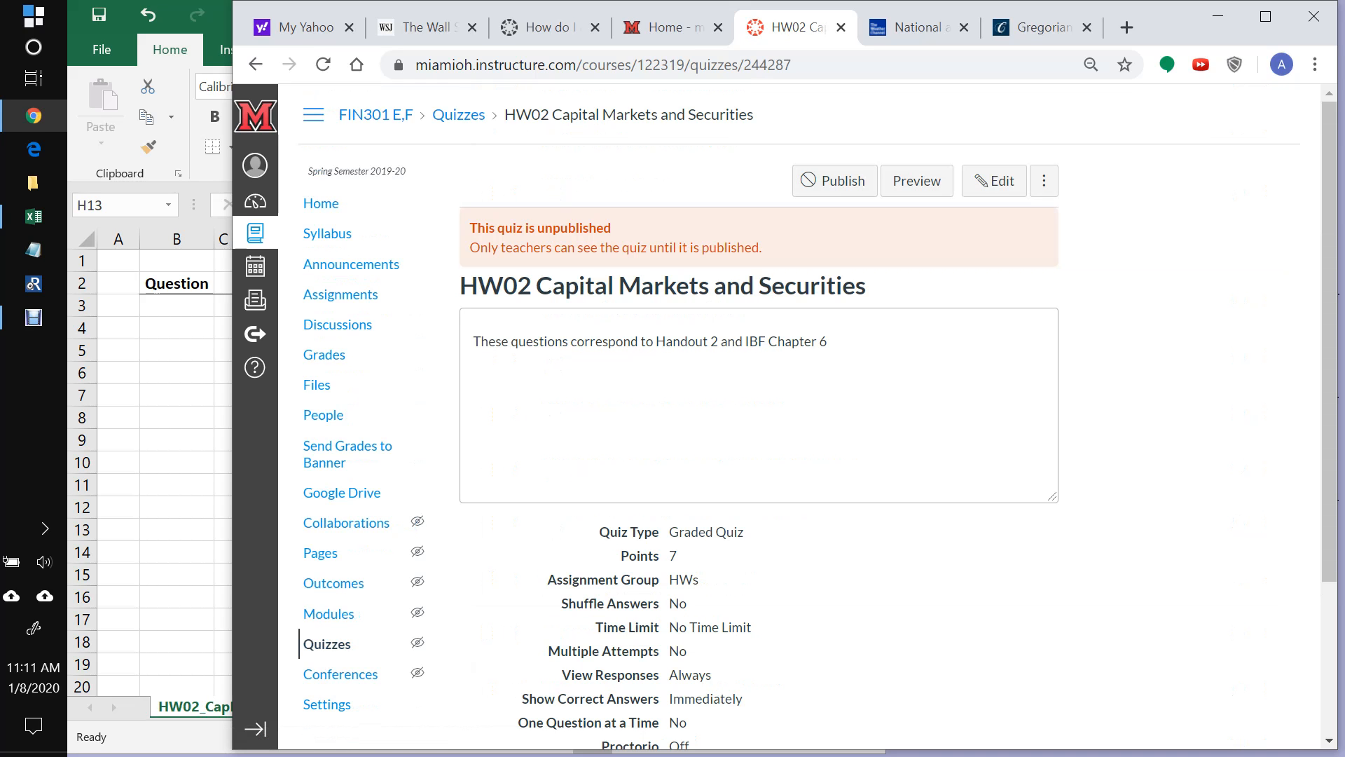
pyautogui.click(994, 181)
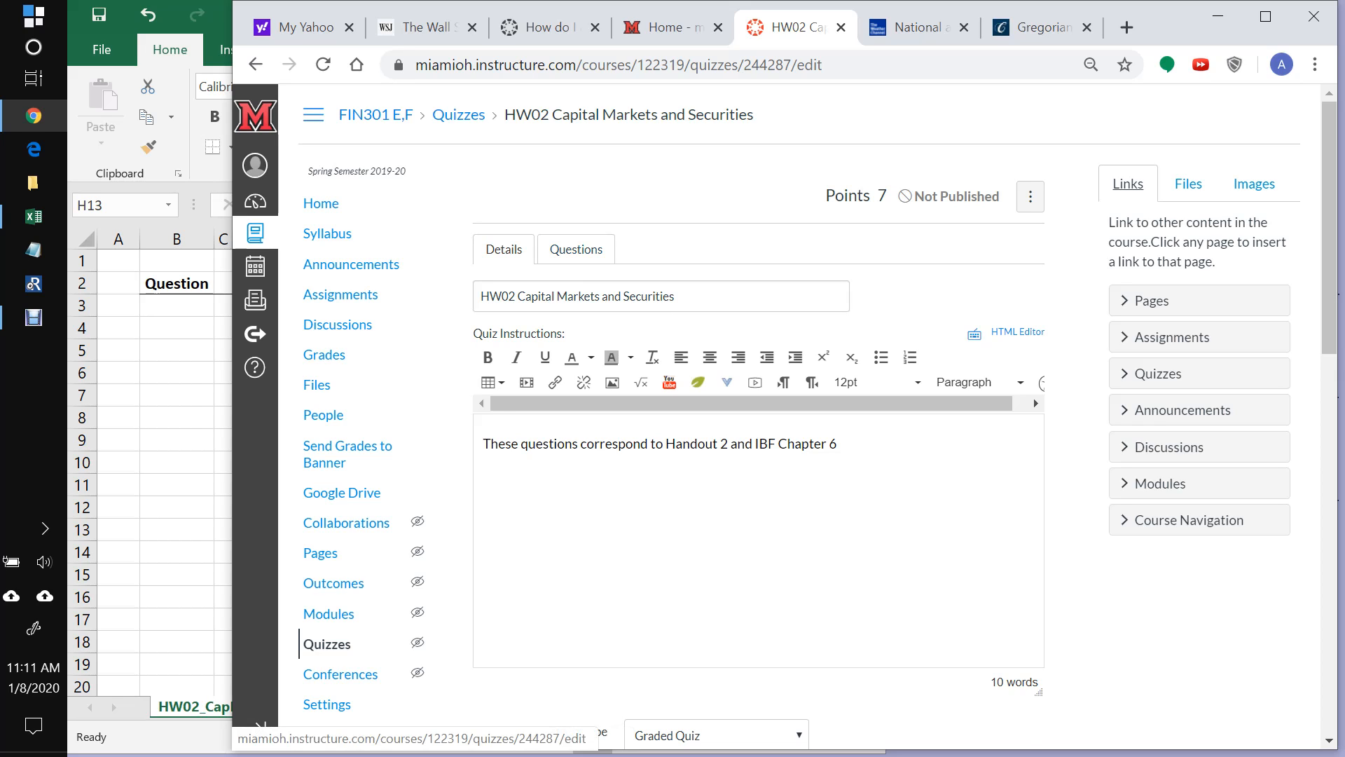
# Step: Insert "-InProg-DL" after HW02 in the quiz title, making it "HW02-InProg-DL Capital Markets and Securities"
pyautogui.click(576, 249)
pyautogui.click(503, 249)
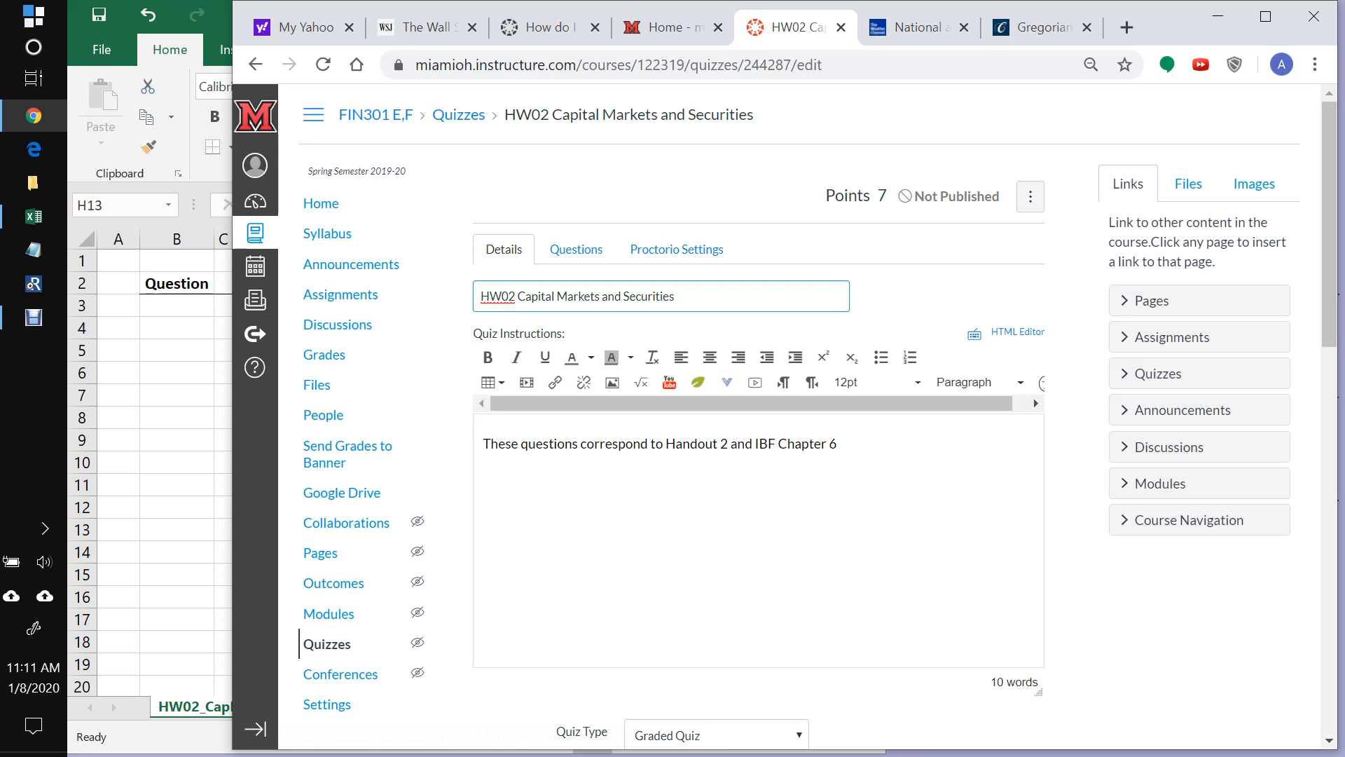
pyautogui.write('-')
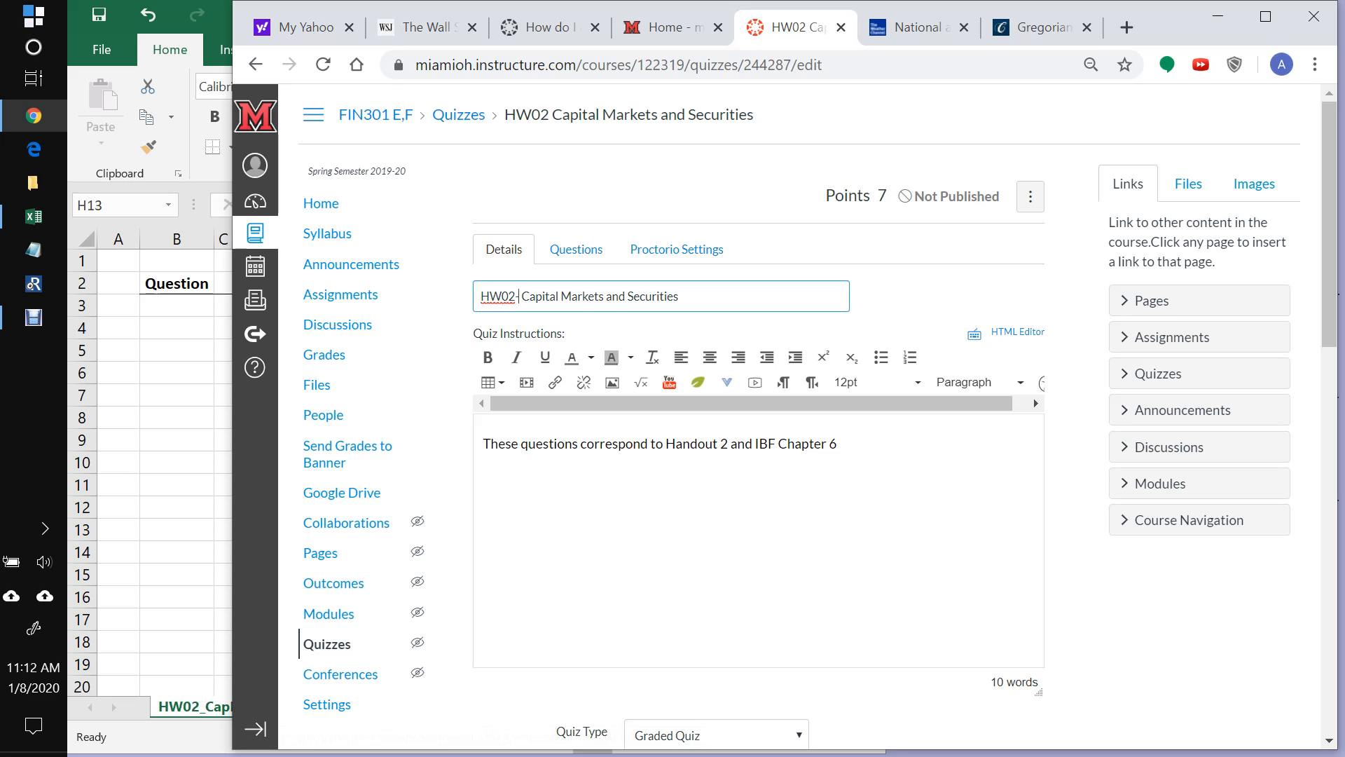
pyautogui.write('In')
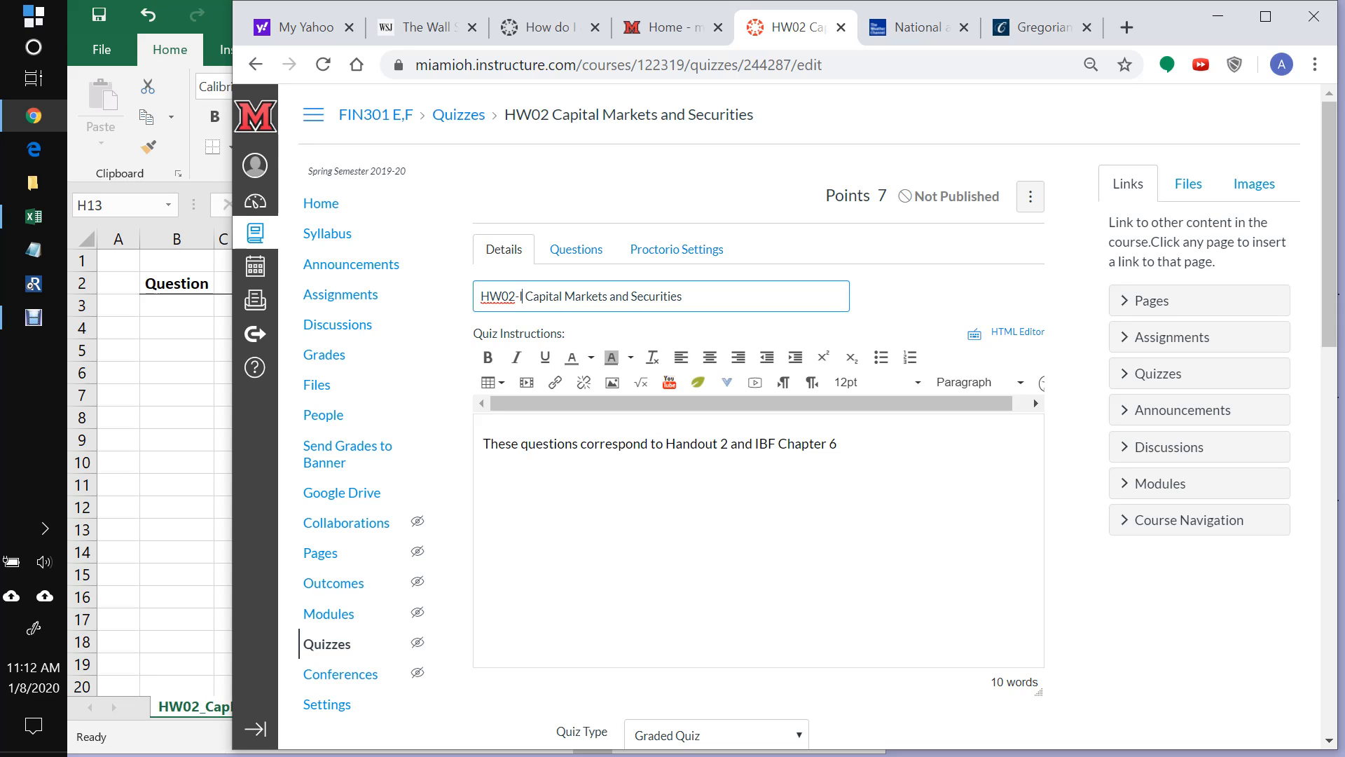
pyautogui.write('Prog')
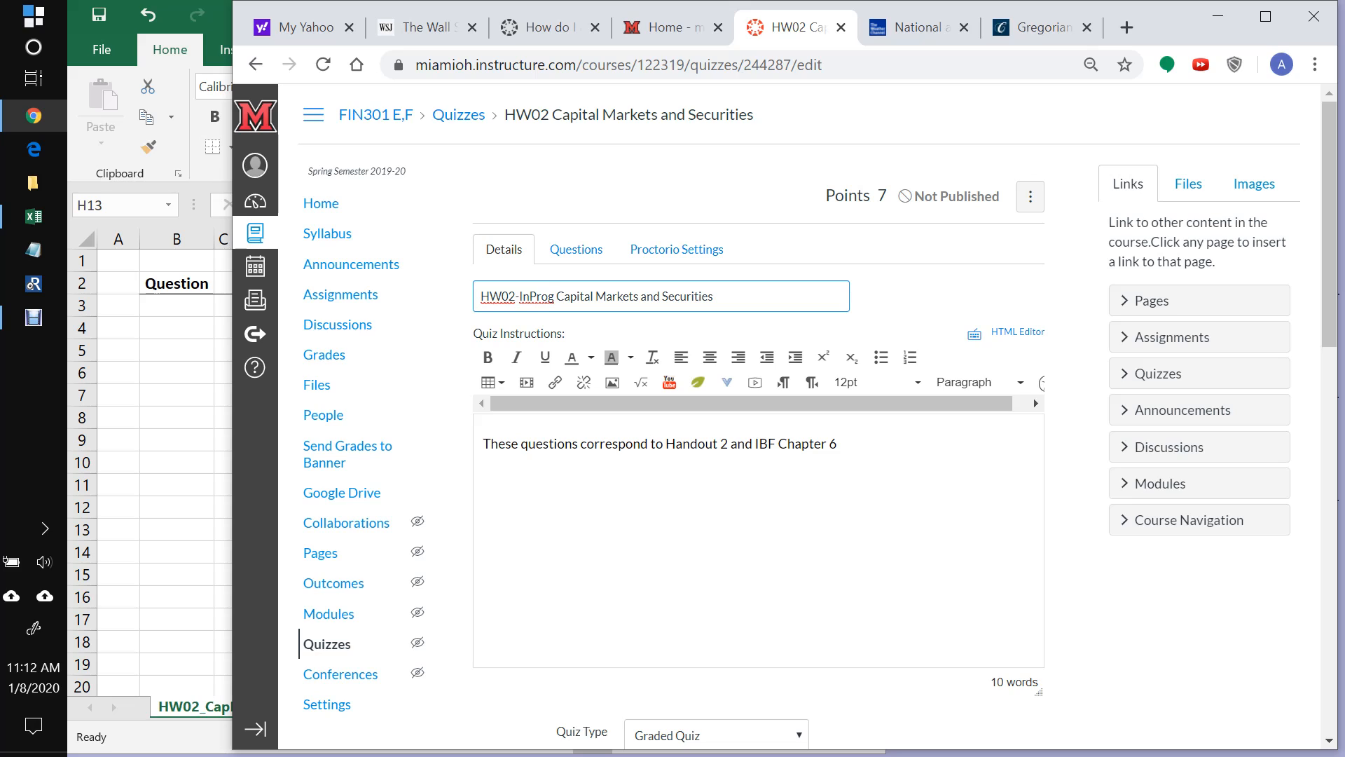
pyautogui.write('-')
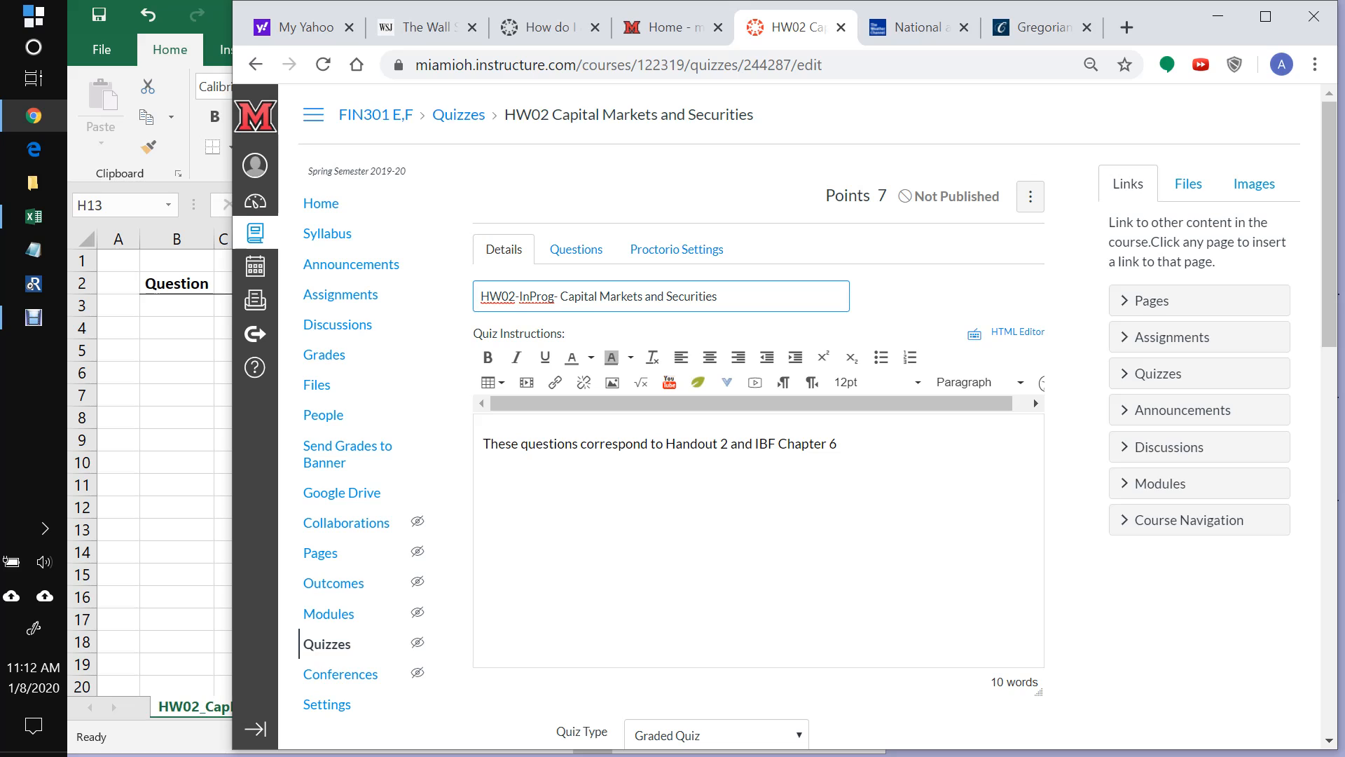
pyautogui.write('DL')
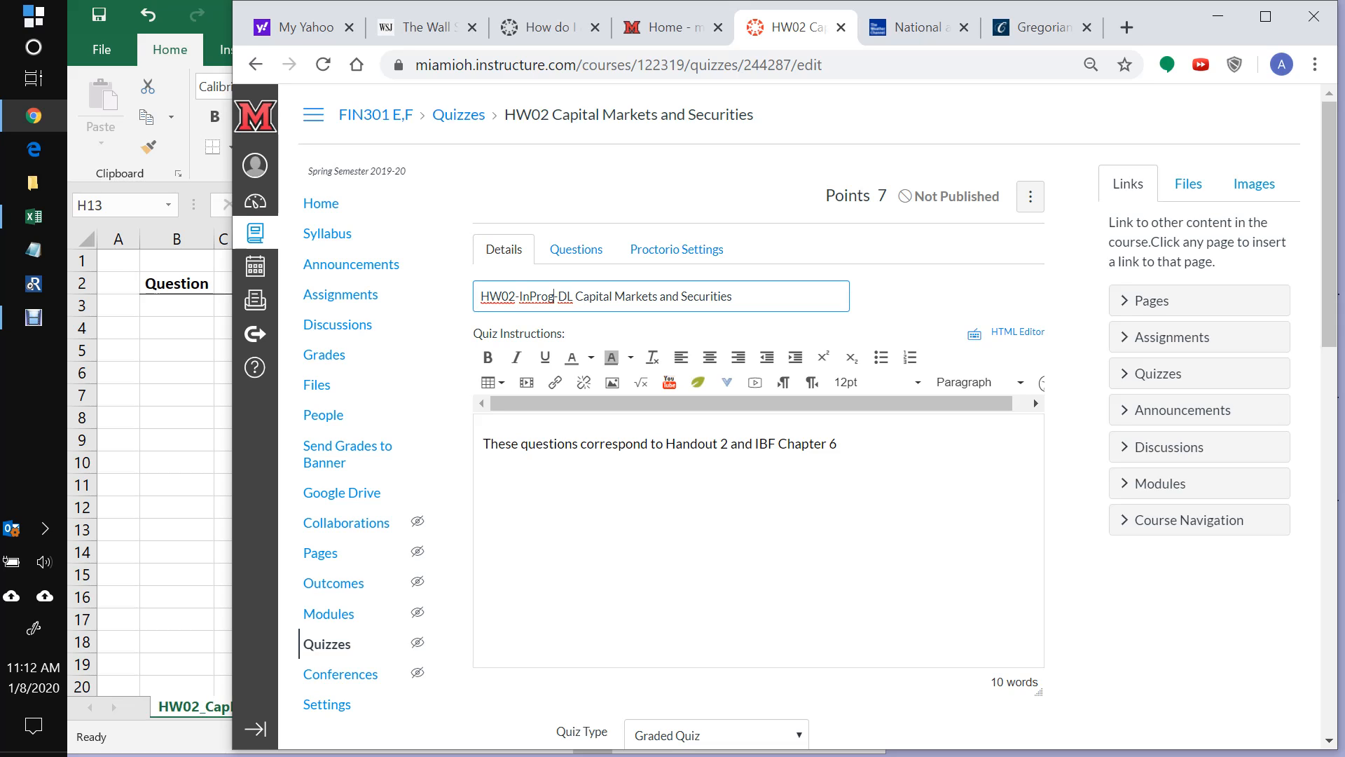
# Step: Replace "InProg" in the quiz title with "Finished", making the prefix "HW02-Finished-DL"
pyautogui.press('BackSpace')
pyautogui.press('BackSpace')
pyautogui.press('BackSpace')
pyautogui.press('BackSpace')
pyautogui.press('BackSpace')
pyautogui.press('BackSpace')
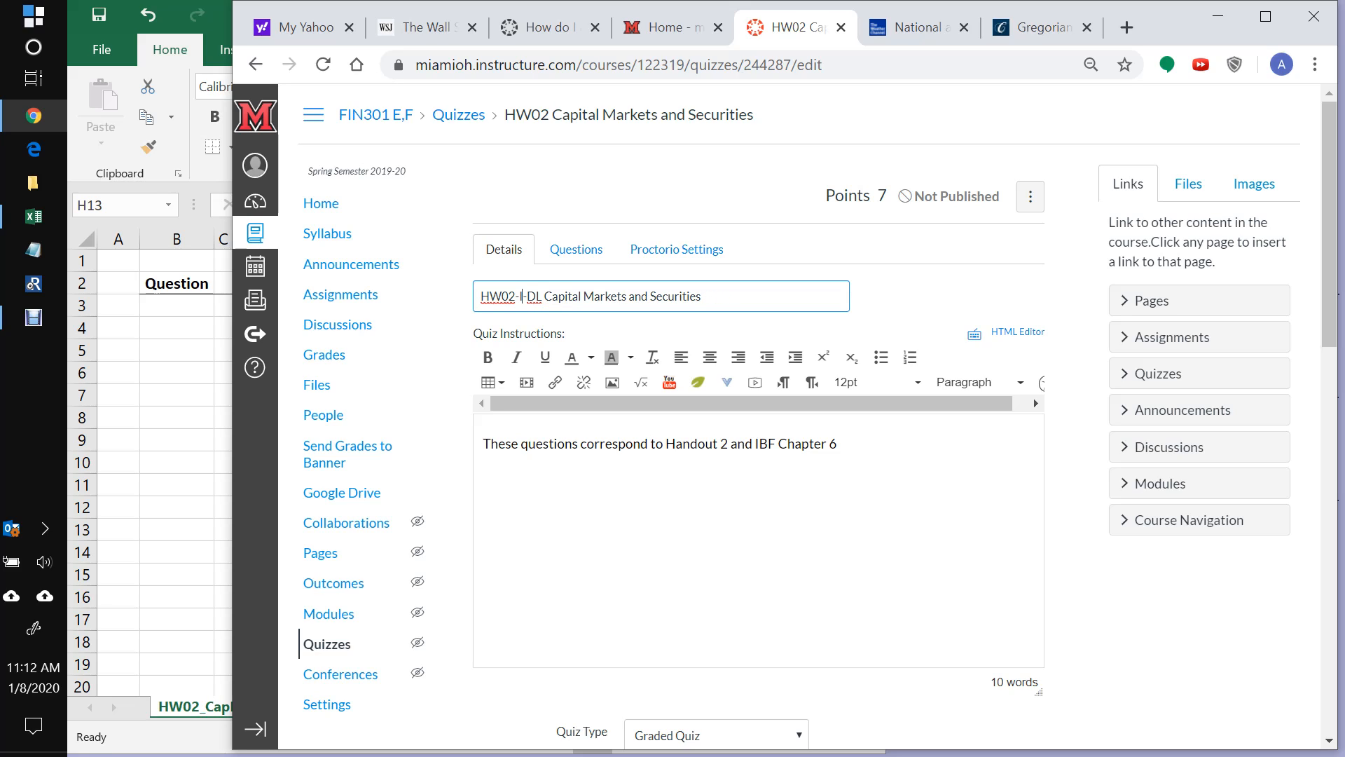
pyautogui.write('Fini')
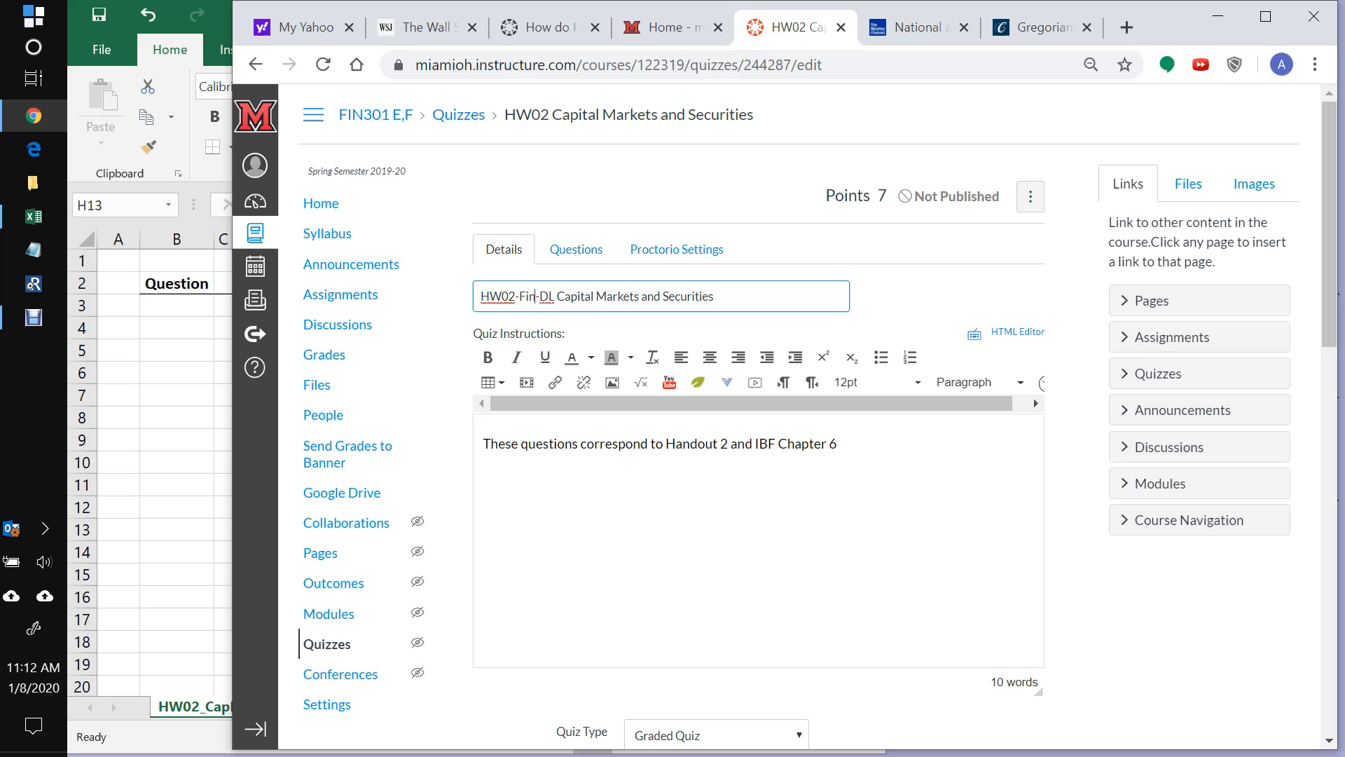
pyautogui.write('shed')
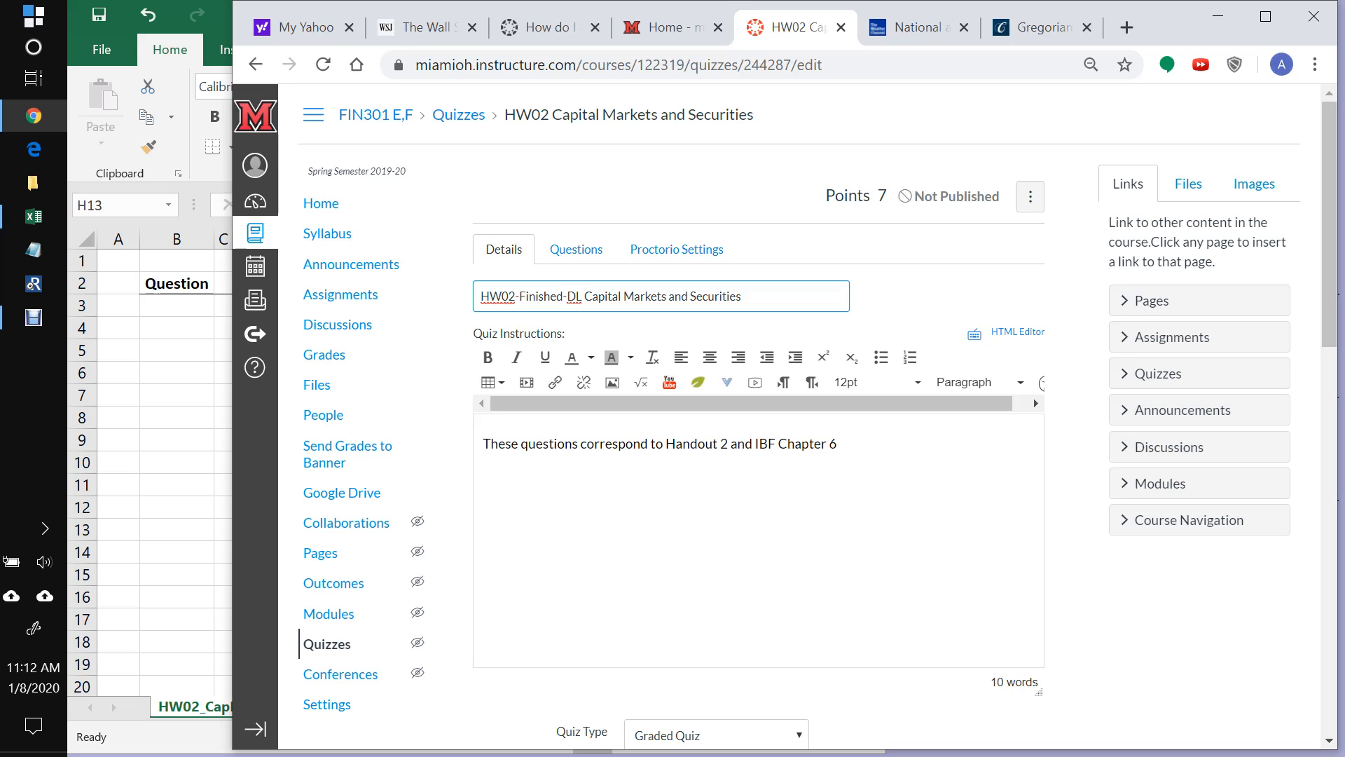
# Step: Replace "Finished" in the quiz title with "InProg", making the prefix "HW02-InProg-DL"
pyautogui.press('BackSpace')
pyautogui.press('BackSpace')
pyautogui.press('BackSpace')
pyautogui.press('BackSpace')
pyautogui.press('BackSpace')
pyautogui.press('BackSpace')
pyautogui.press('BackSpace')
pyautogui.press('BackSpace')
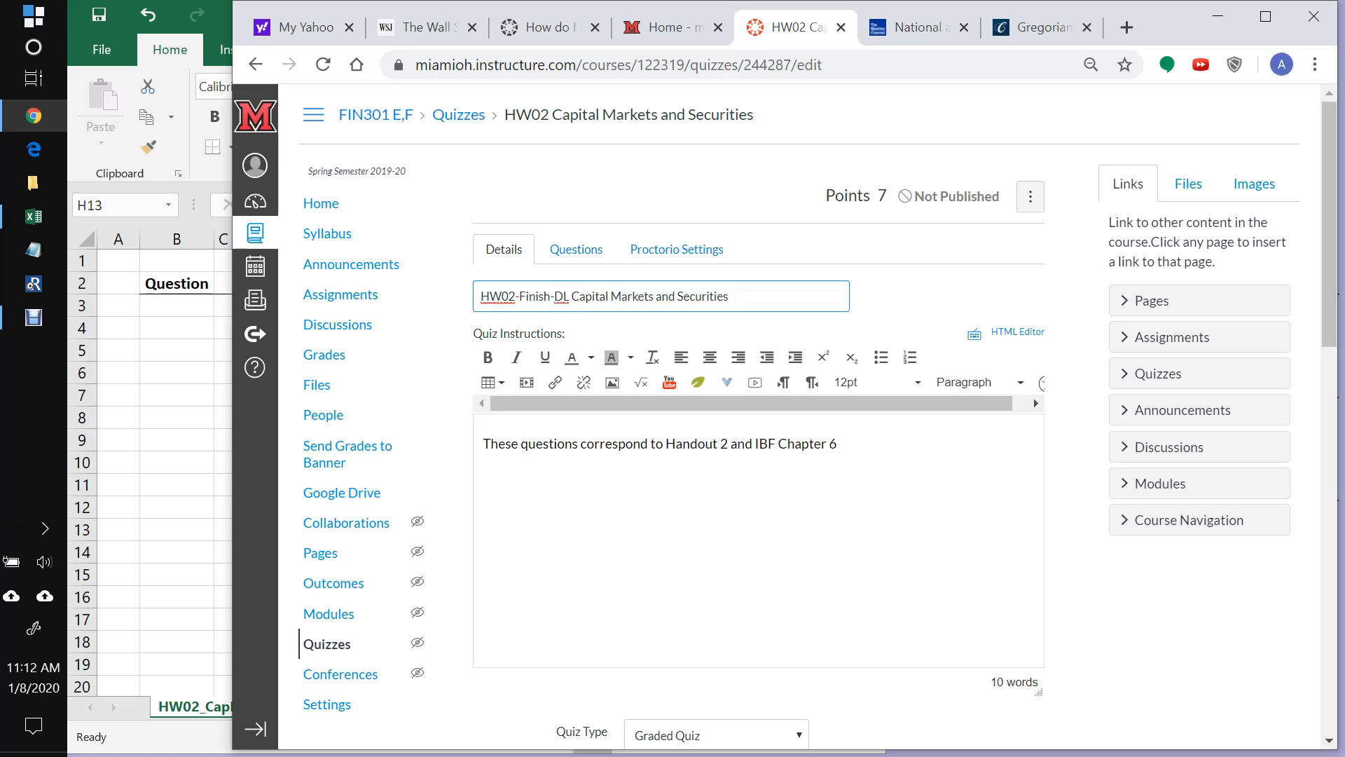
pyautogui.write('InProj')
pyautogui.press('BackSpace')
pyautogui.write('g')
pyautogui.press('Tab')
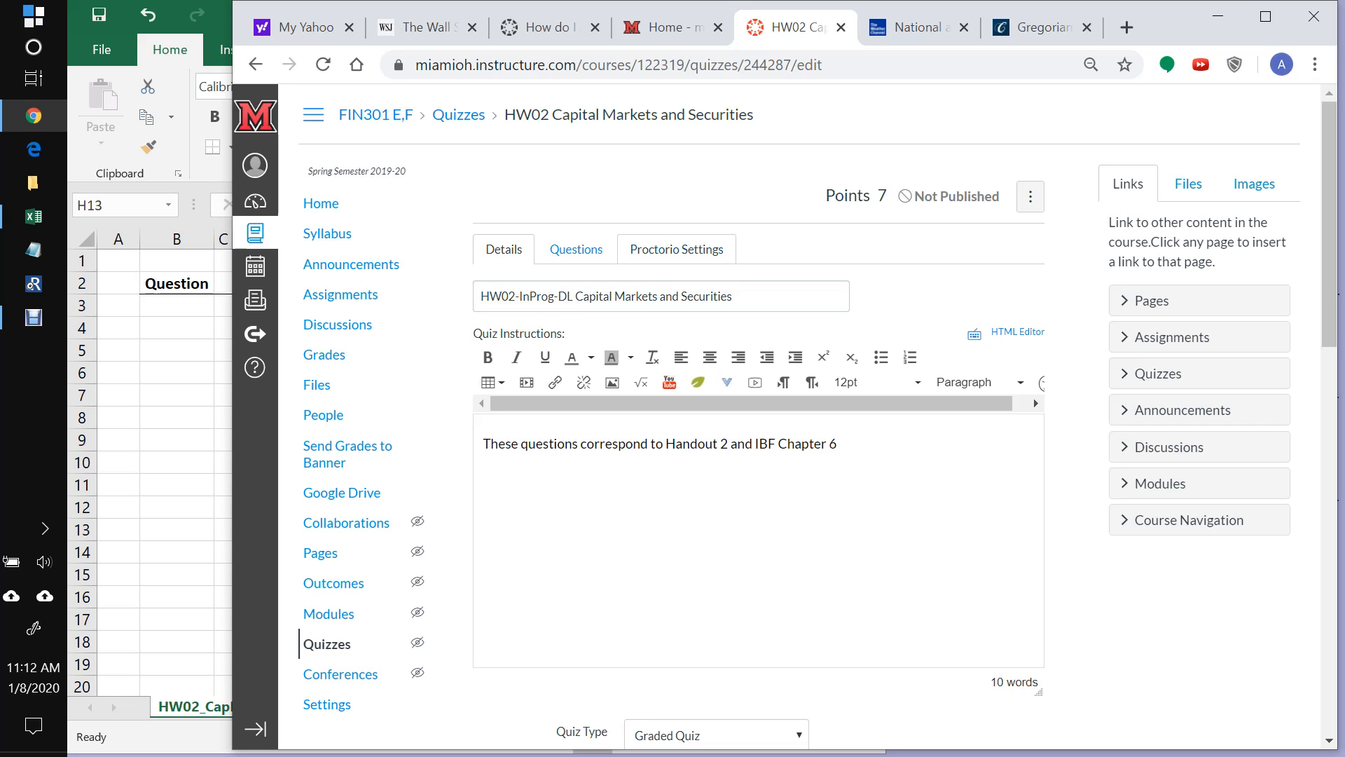
# Step: Look through the quiz's list of questions to find the numerical problems
pyautogui.click(576, 249)
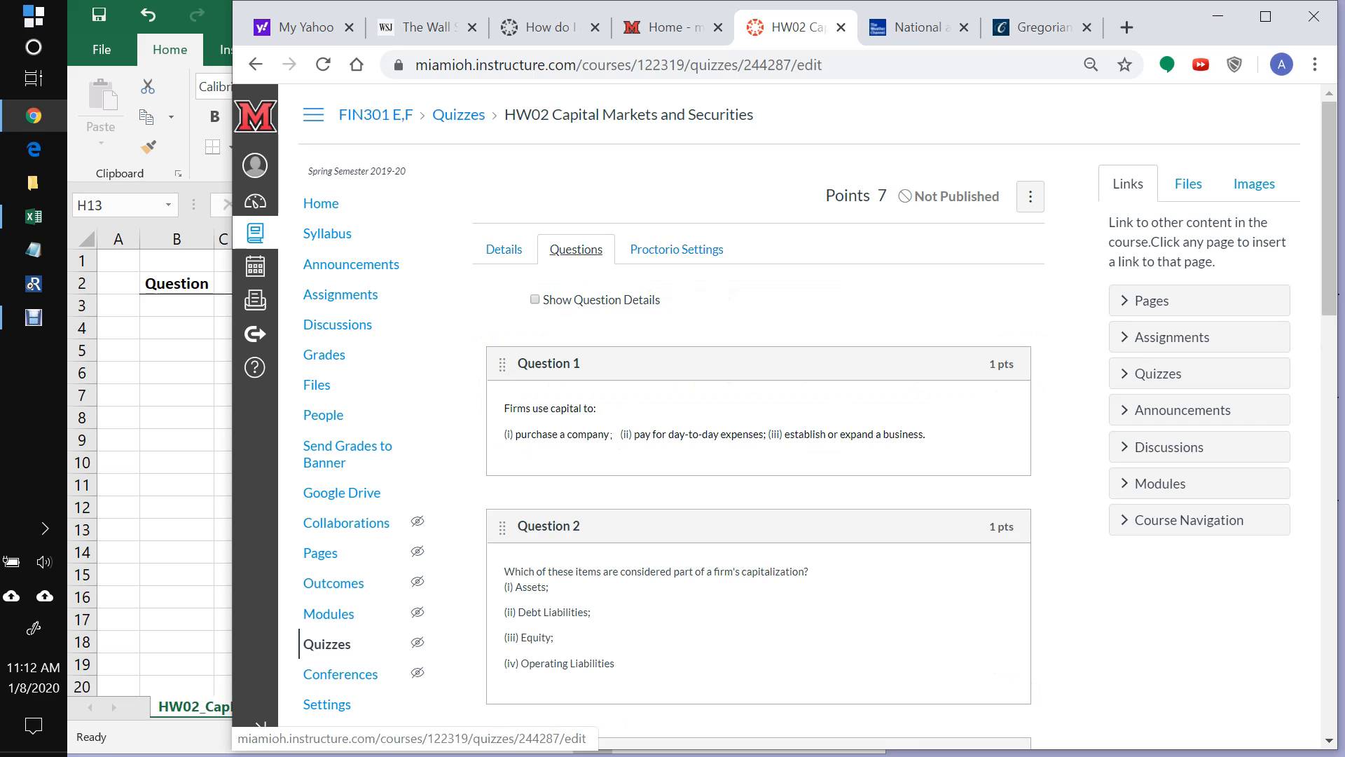
pyautogui.scroll(-3, 817, 423)
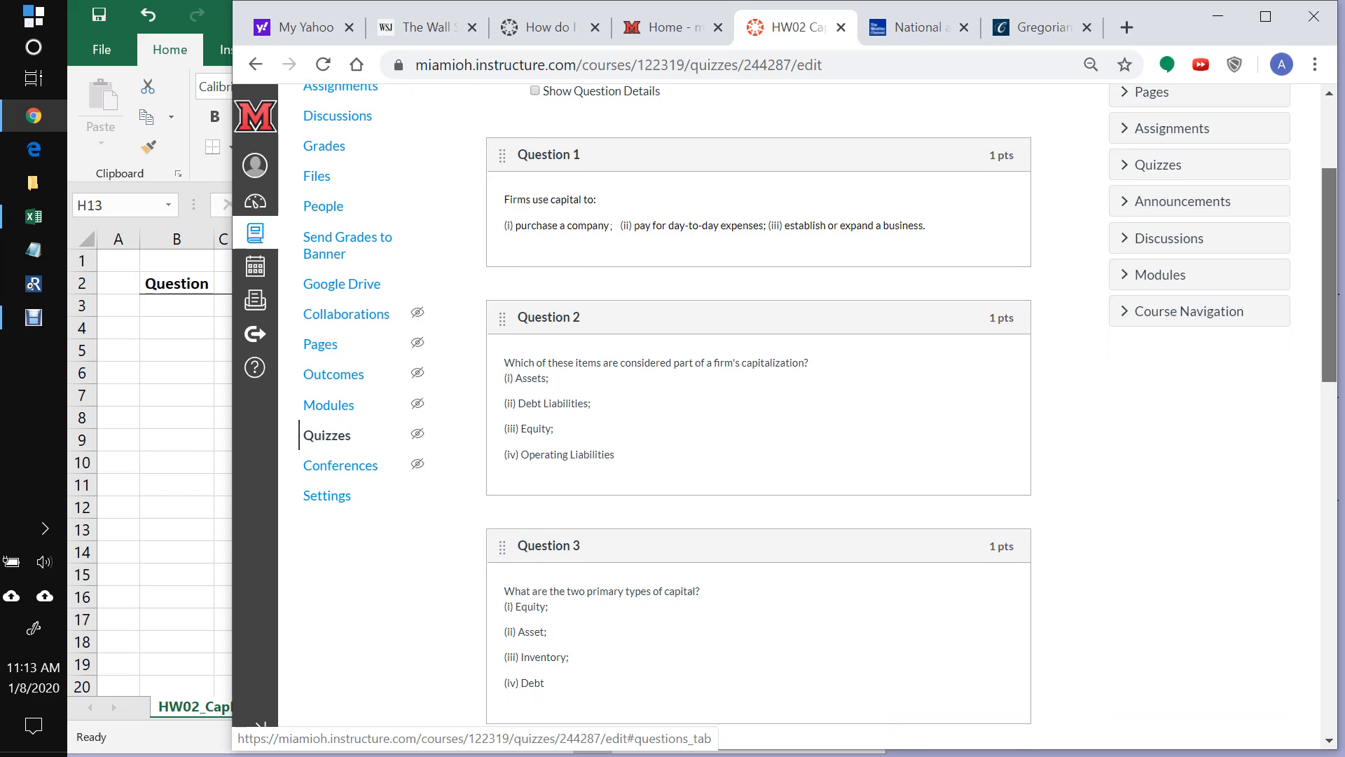
pyautogui.scroll(-1, 819, 417)
pyautogui.scroll(-3, 818, 416)
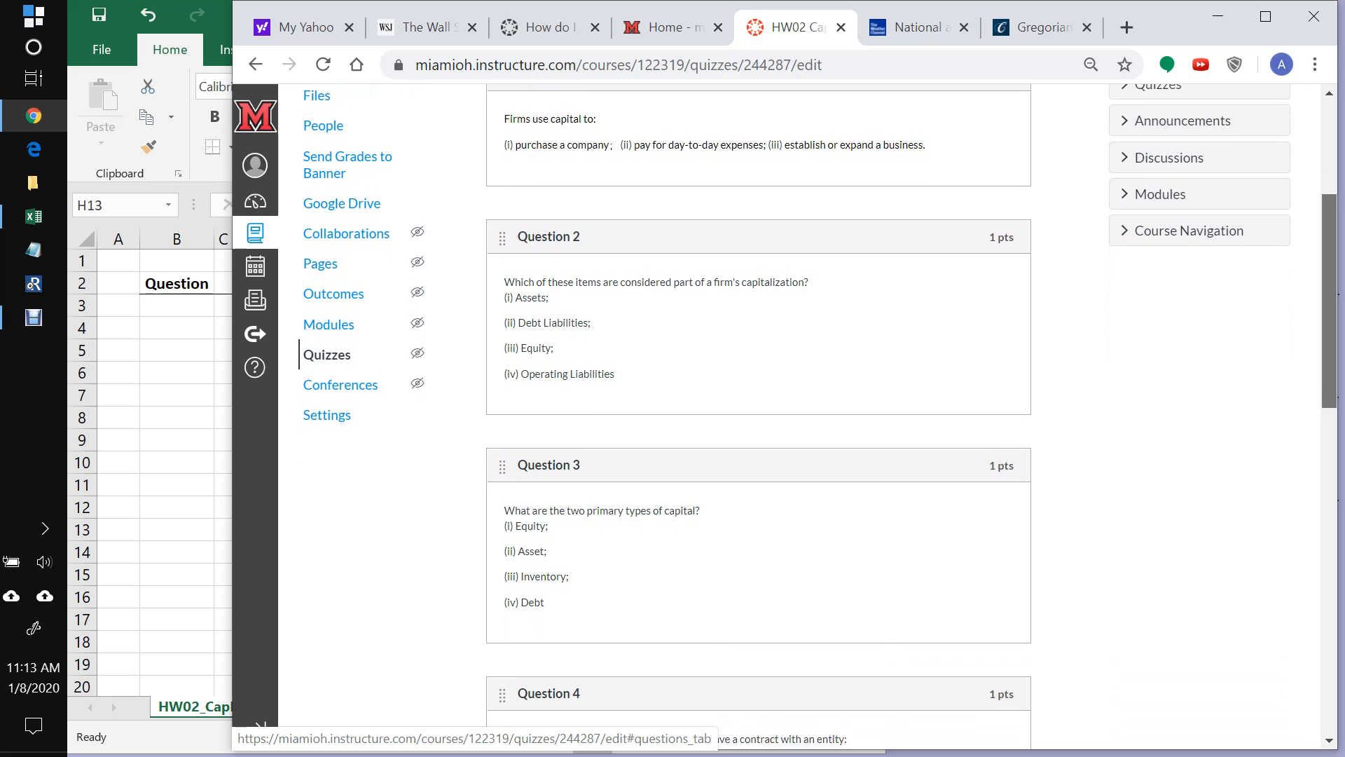
pyautogui.scroll(-3, 818, 416)
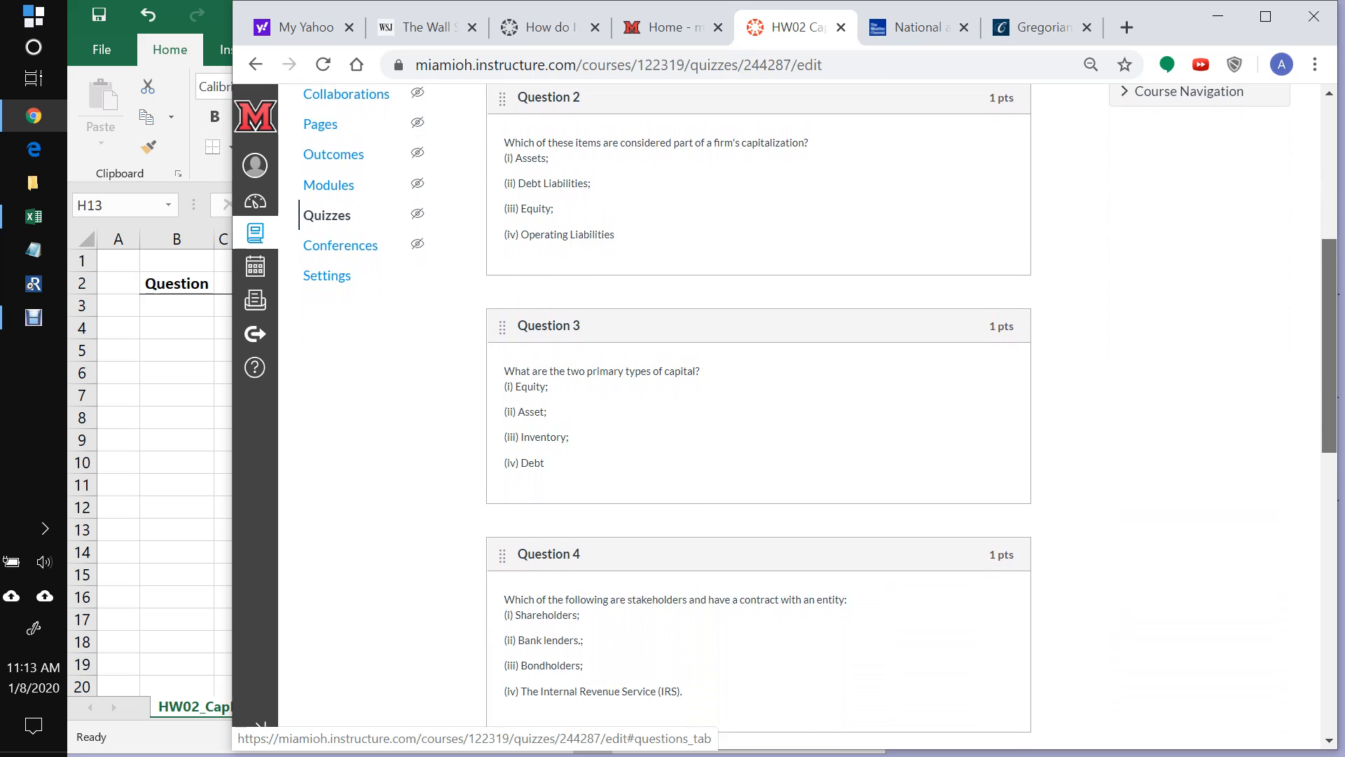
pyautogui.scroll(-3, 817, 416)
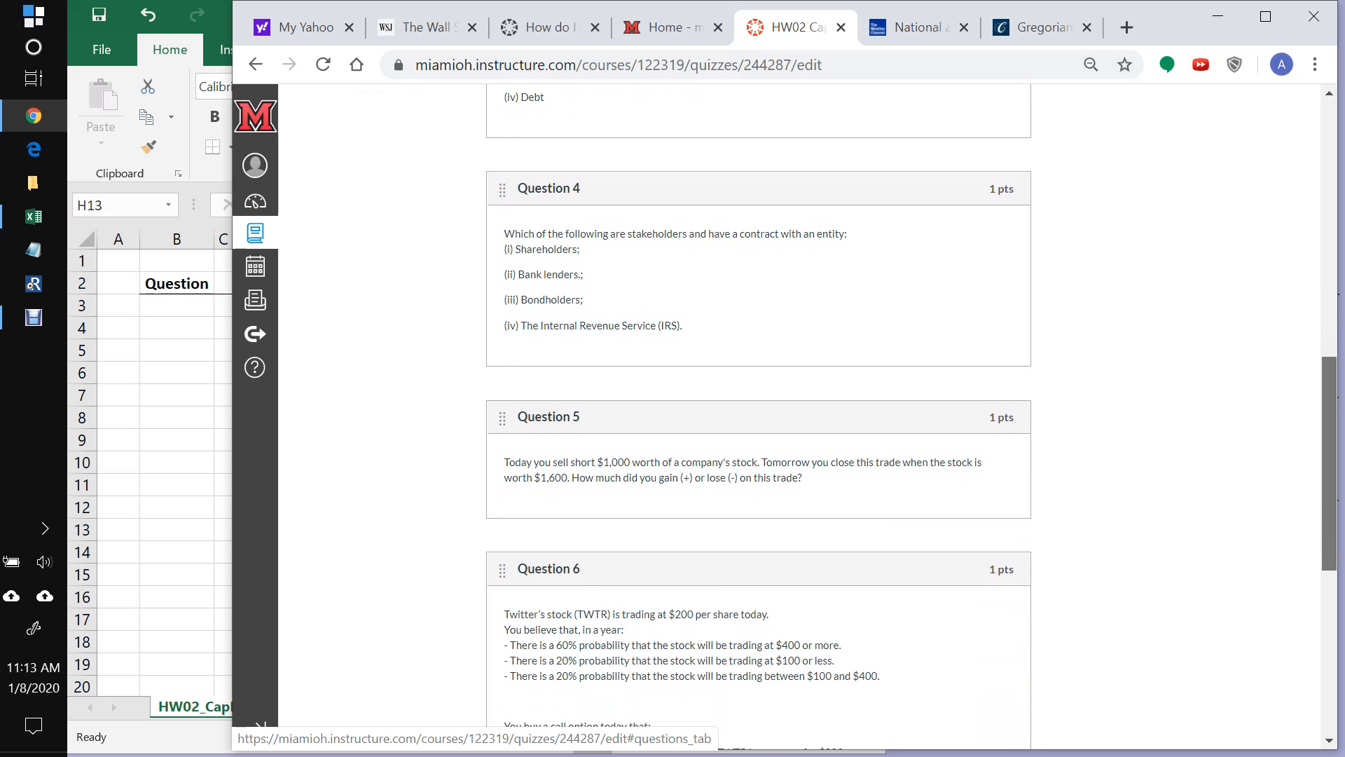
pyautogui.scroll(-1, 800, 416)
pyautogui.scroll(-3, 800, 416)
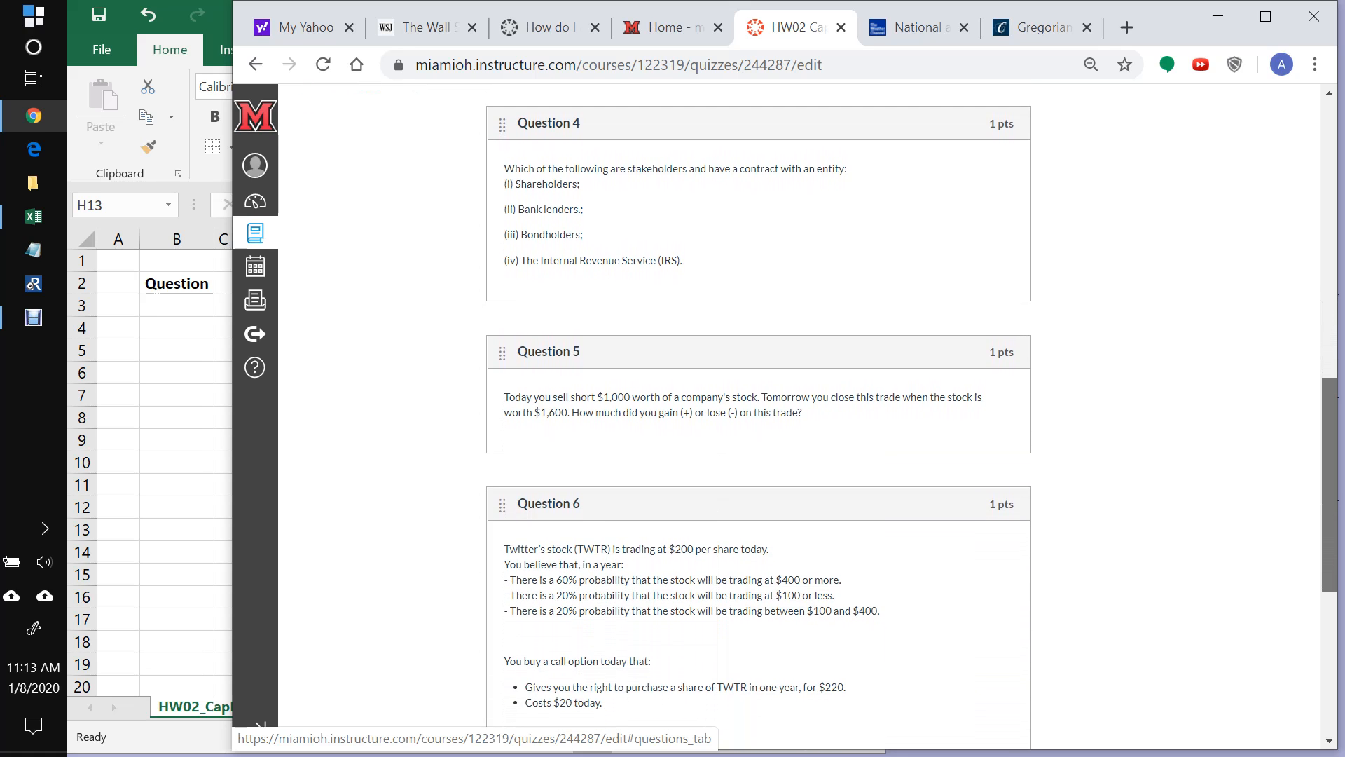
pyautogui.scroll(-1, 800, 417)
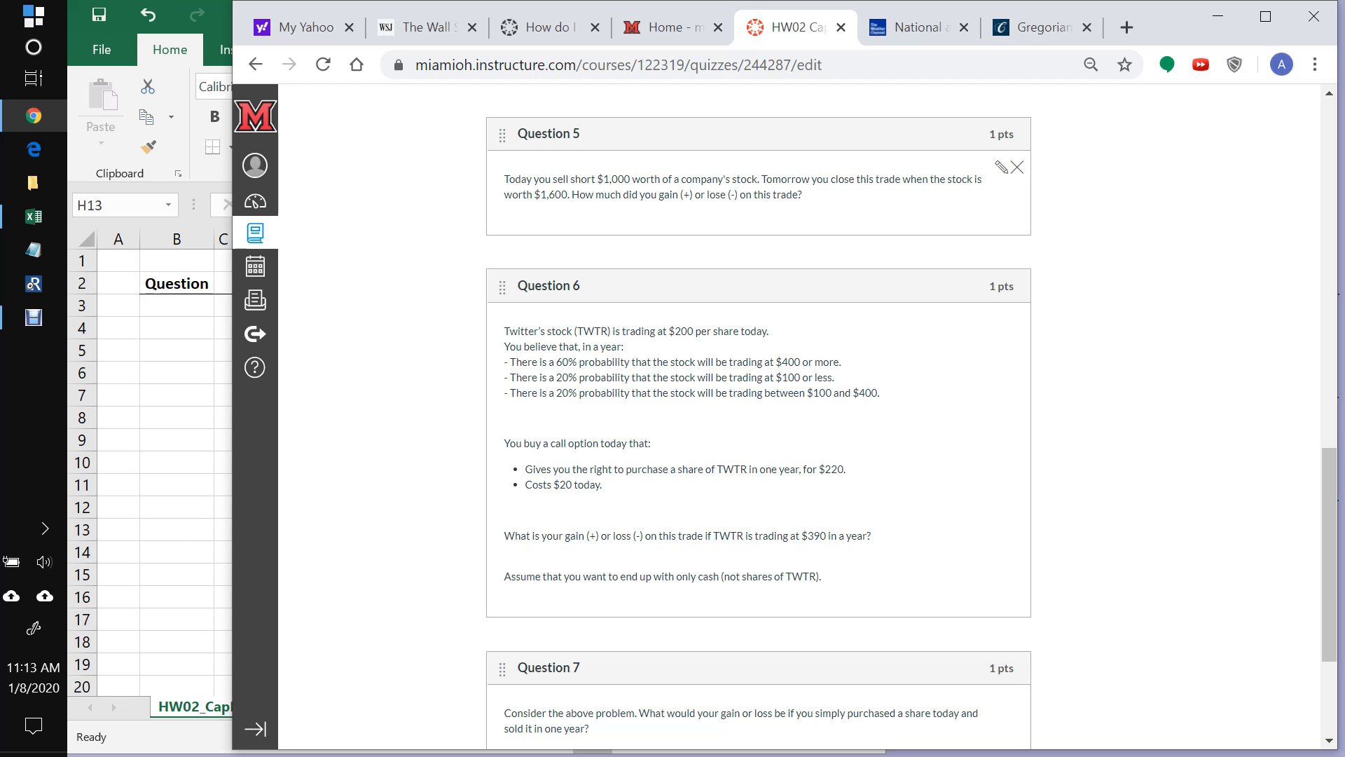
# Step: Open Question 5 about the short sale for editing and copy its full question text
pyautogui.click(1001, 167)
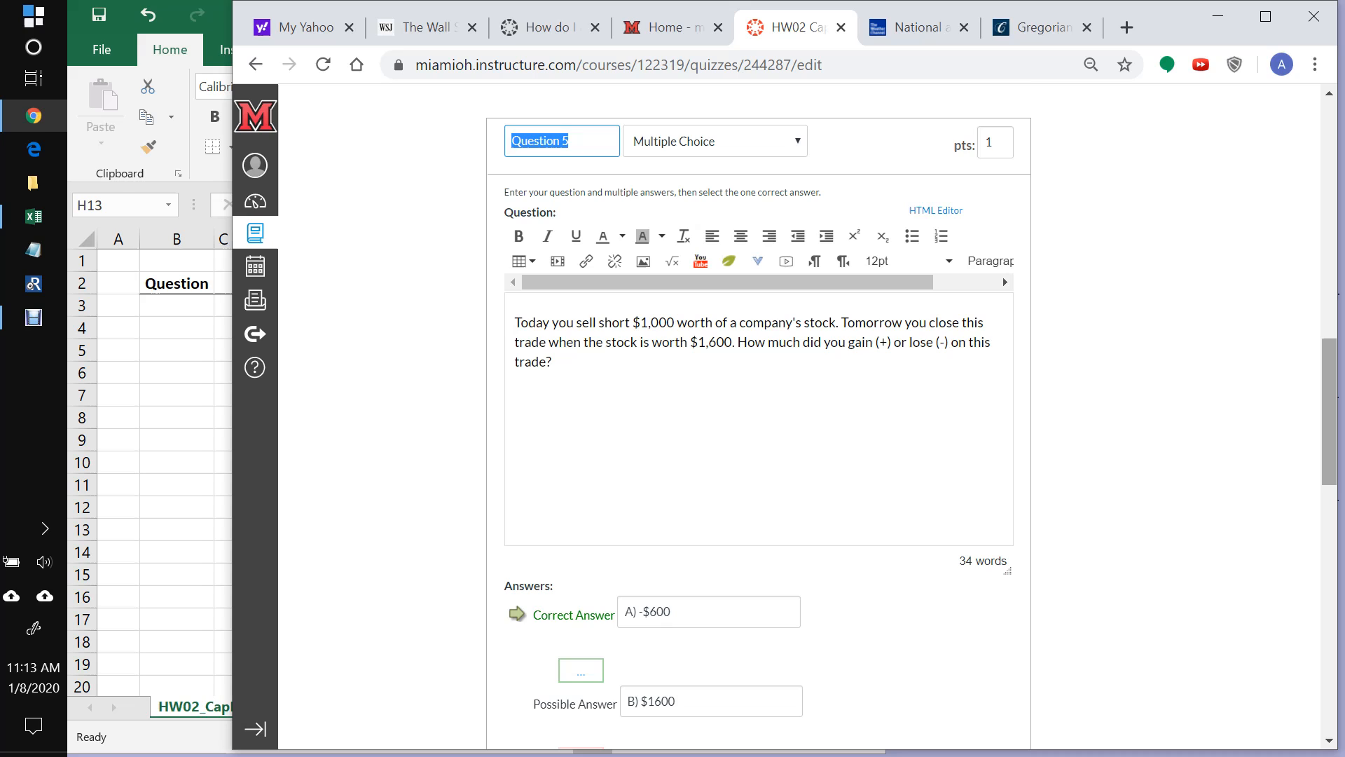
pyautogui.moveTo(1329, 412); pyautogui.dragTo(1329, 427)
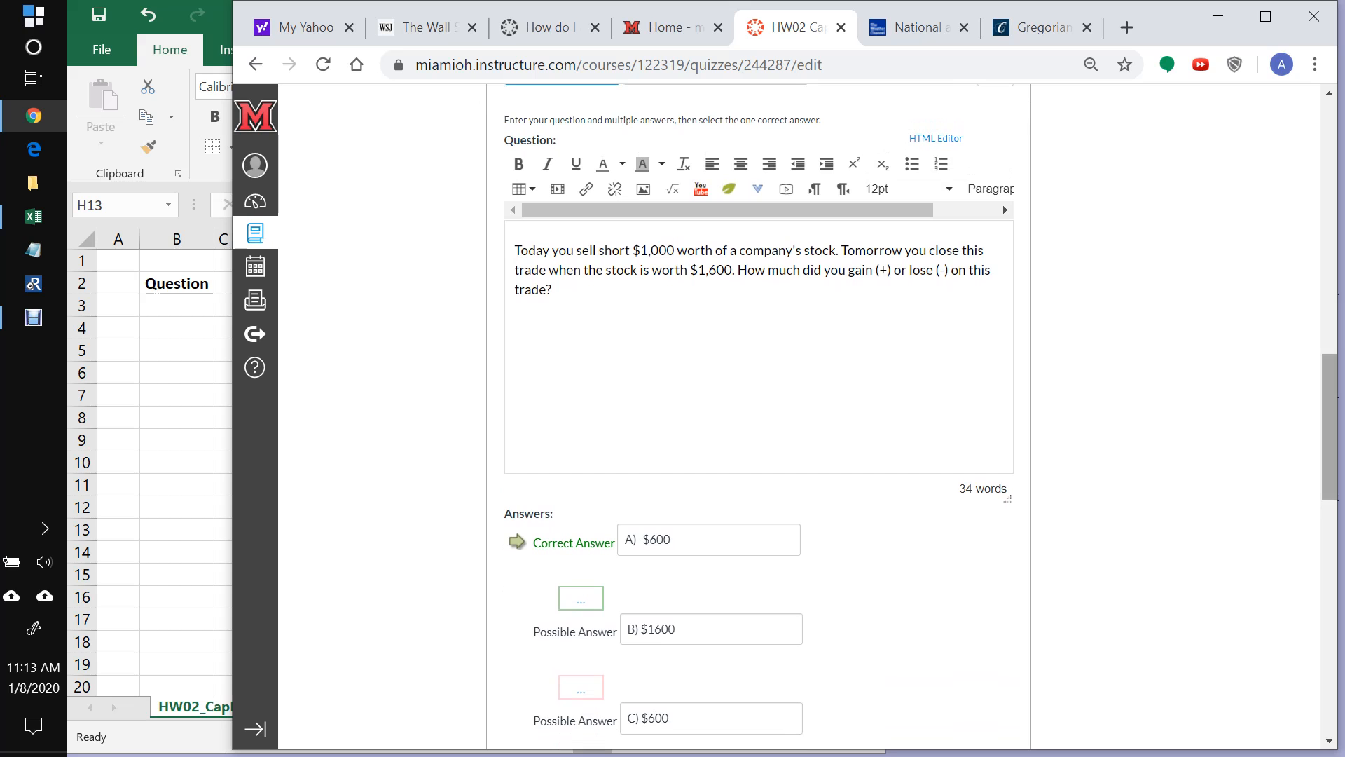
pyautogui.moveTo(1329, 427)
pyautogui.mouseDown()
pyautogui.moveTo(1329, 546)
pyautogui.moveTo(1329, 435)
pyautogui.mouseUp()
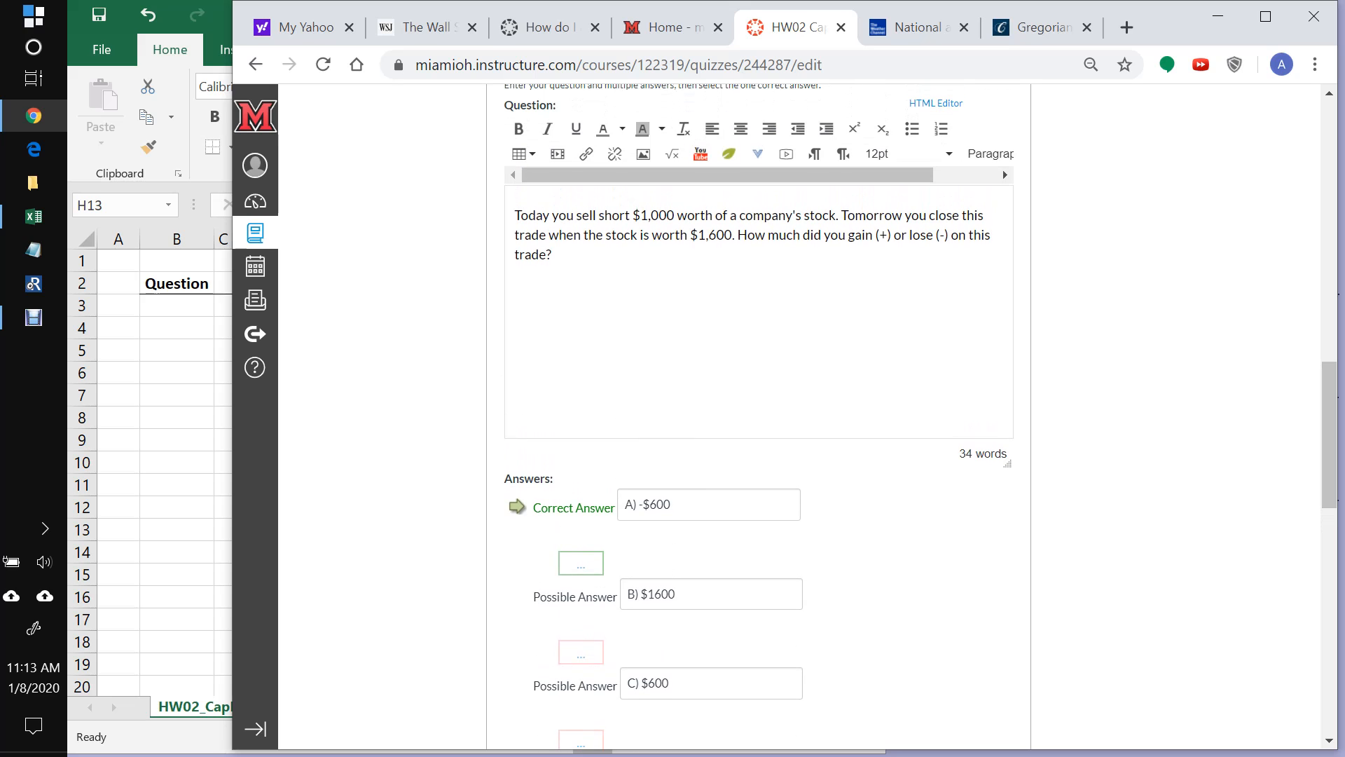
pyautogui.hotkey('alt', 'Tab')
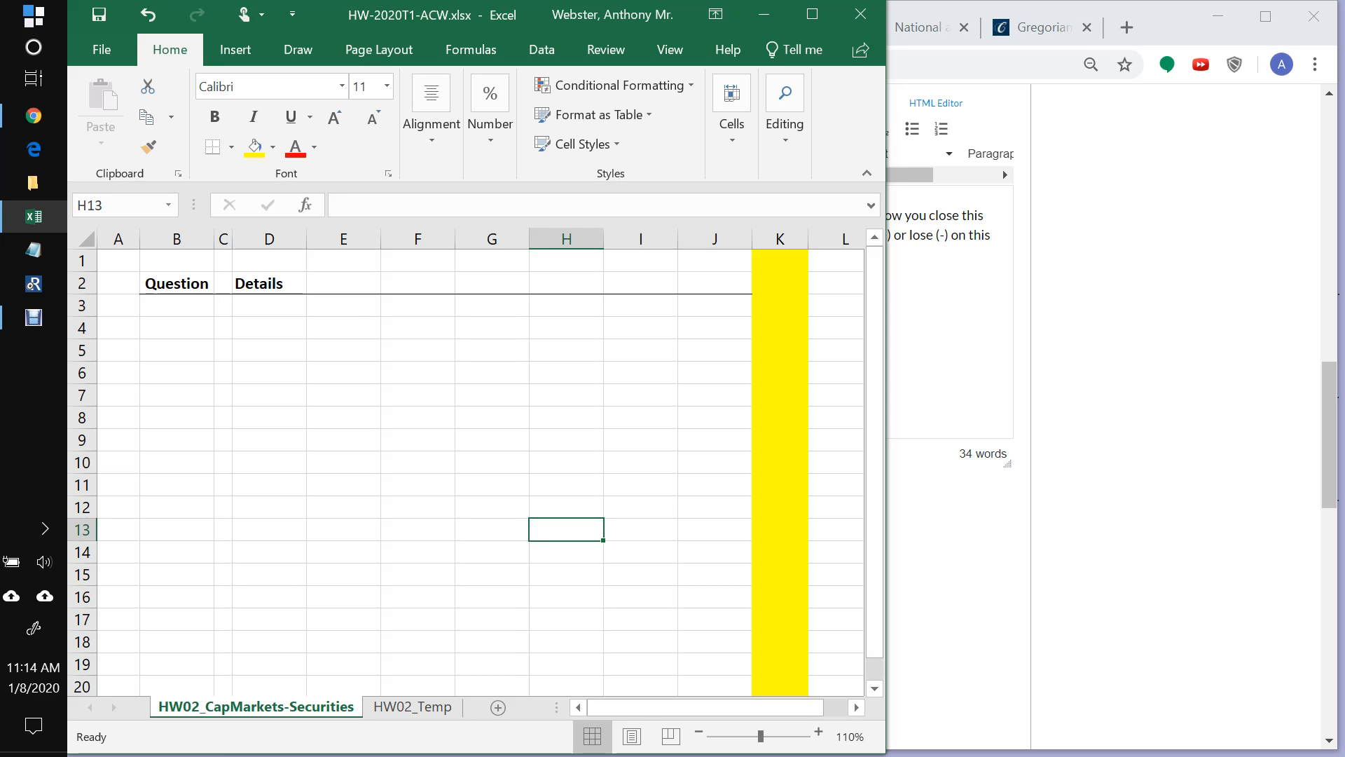
pyautogui.hotkey('alt', 'Tab')
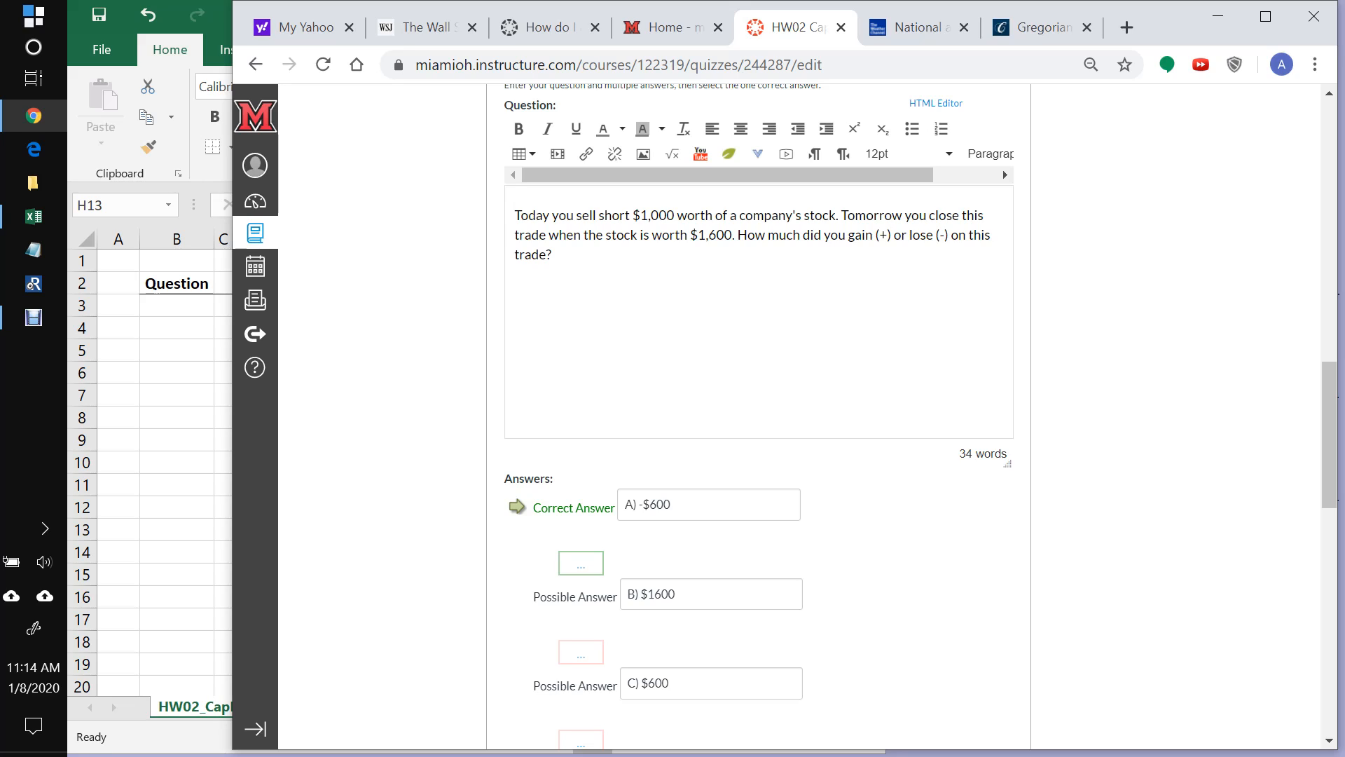
pyautogui.moveTo(514, 216); pyautogui.dragTo(552, 254)
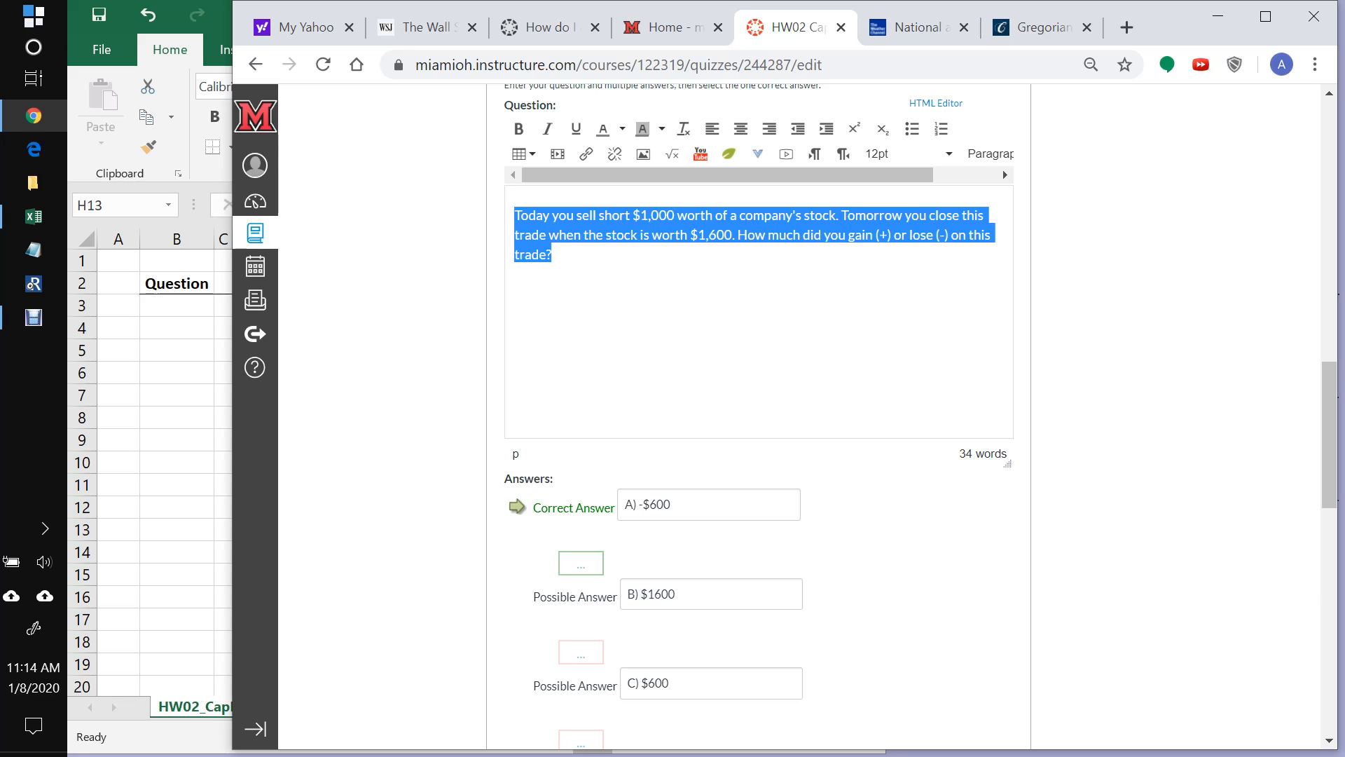
pyautogui.hotkey('ctrl', 'c')
pyautogui.scroll(2, 910, 416)
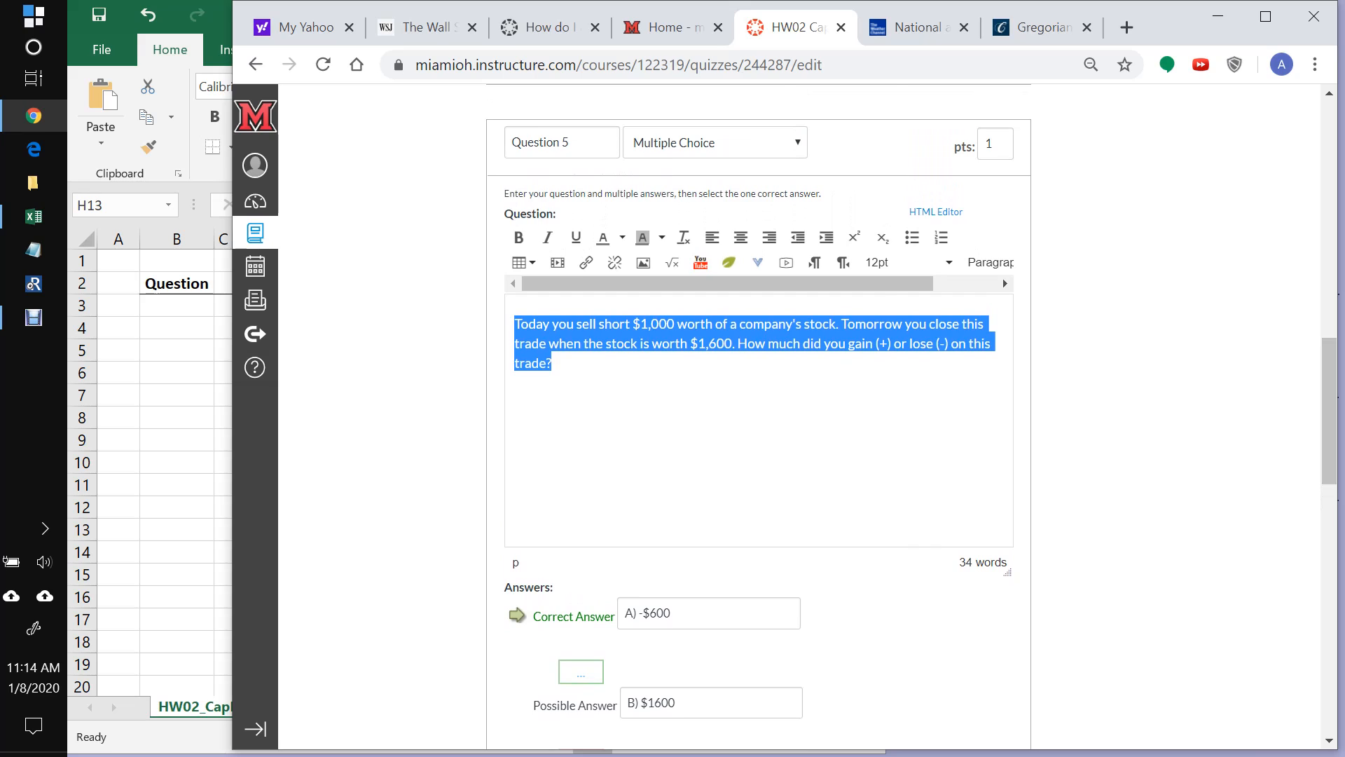
# Step: Switch to the Excel homework workbook and enter question number 5 in cell B4
pyautogui.hotkey('alt', 'Tab')
pyautogui.click(177, 328)
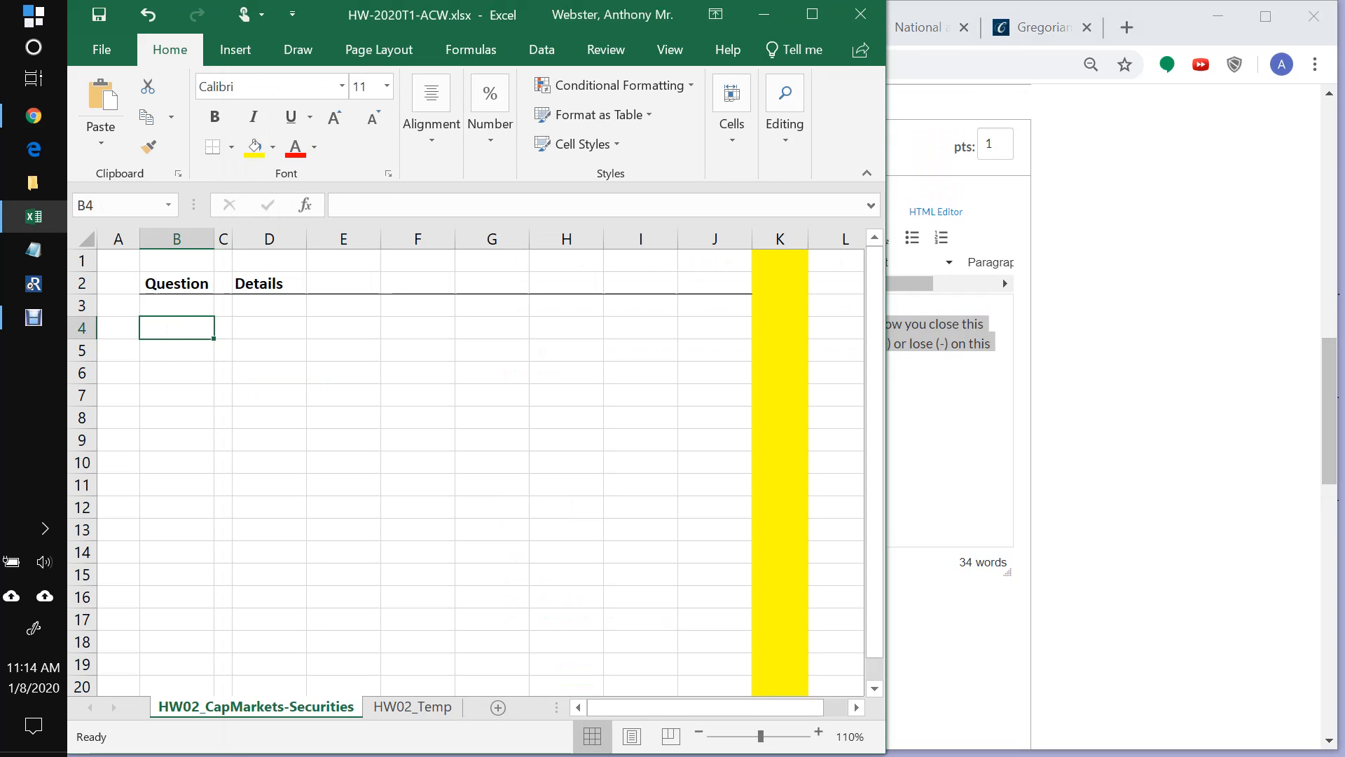
pyautogui.write('5')
pyautogui.press('Return')
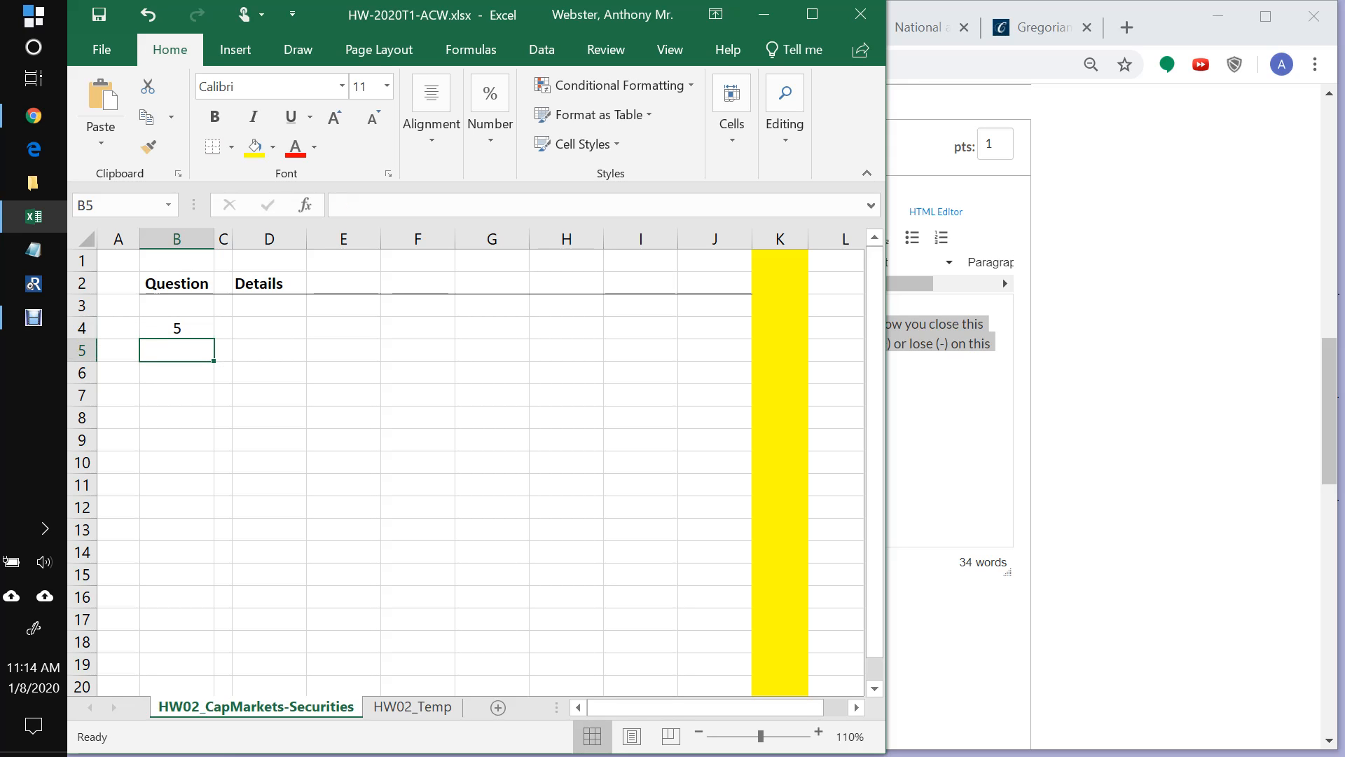
# Step: Maximize the workbook window and merge and center cells D4:J4 beneath the Details heading
pyautogui.click(269, 328)
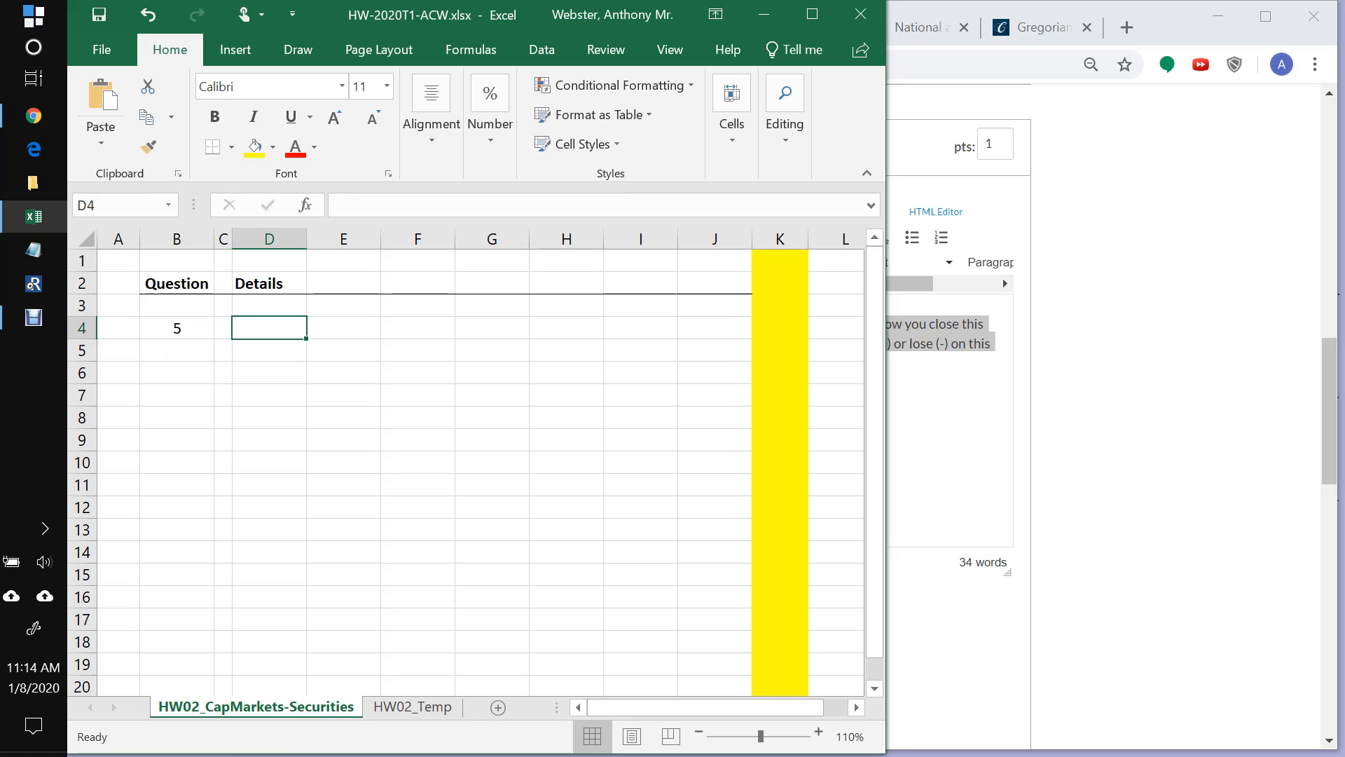
pyautogui.moveTo(269, 328); pyautogui.dragTo(715, 327)
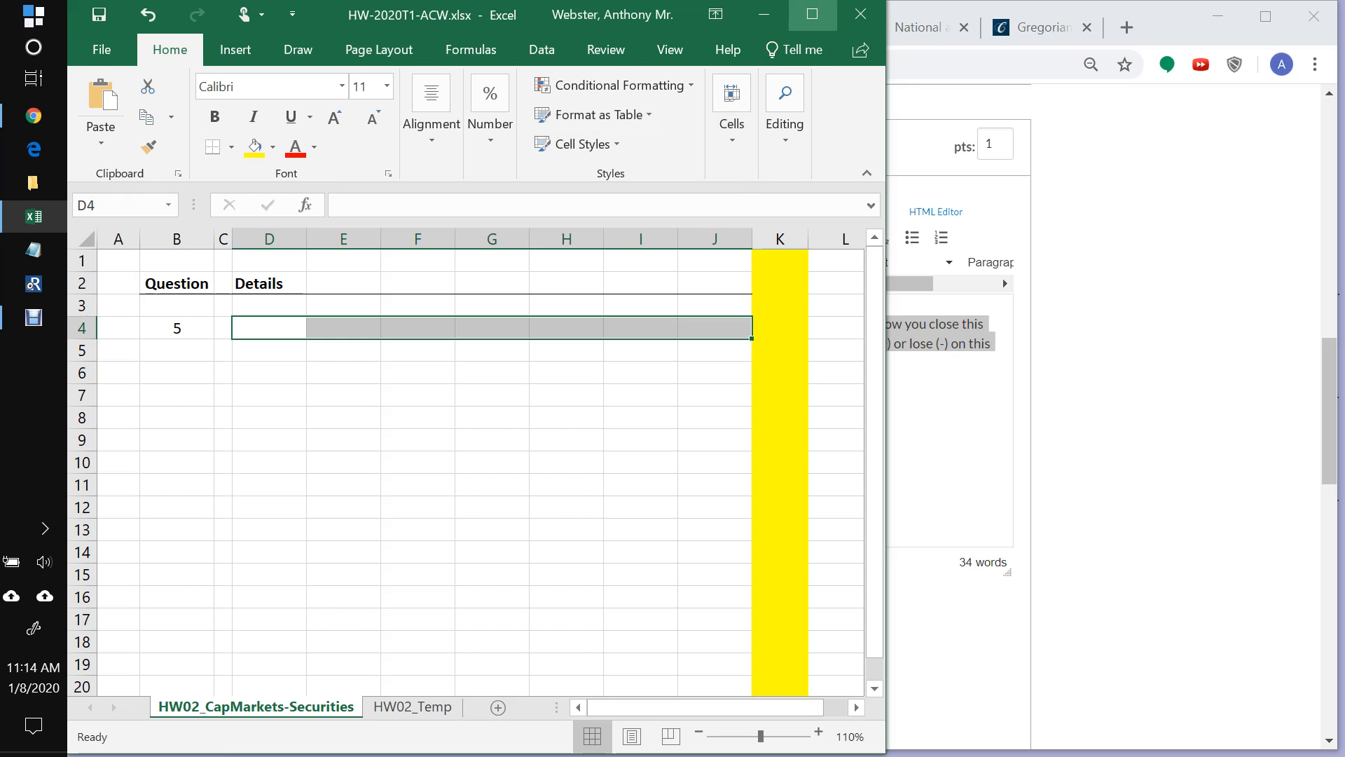
pyautogui.click(812, 14)
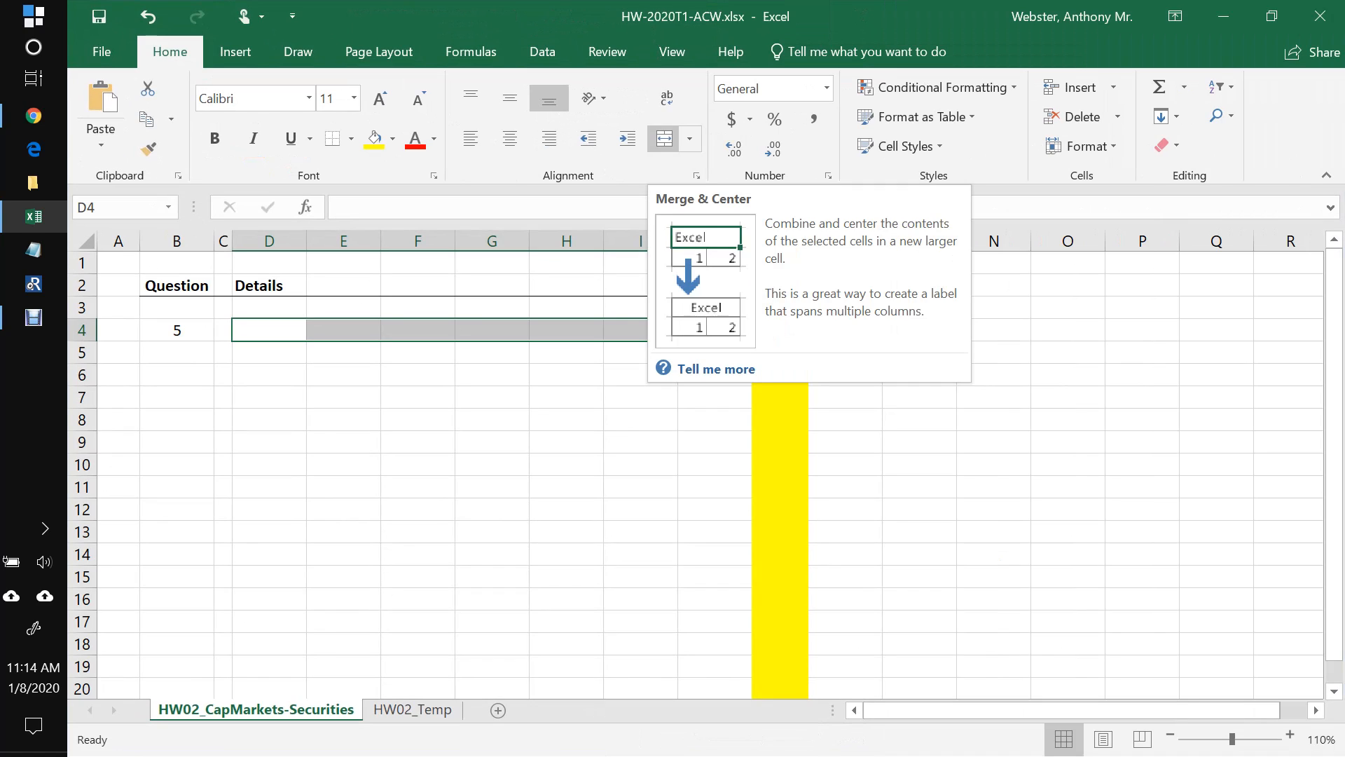
pyautogui.click(664, 138)
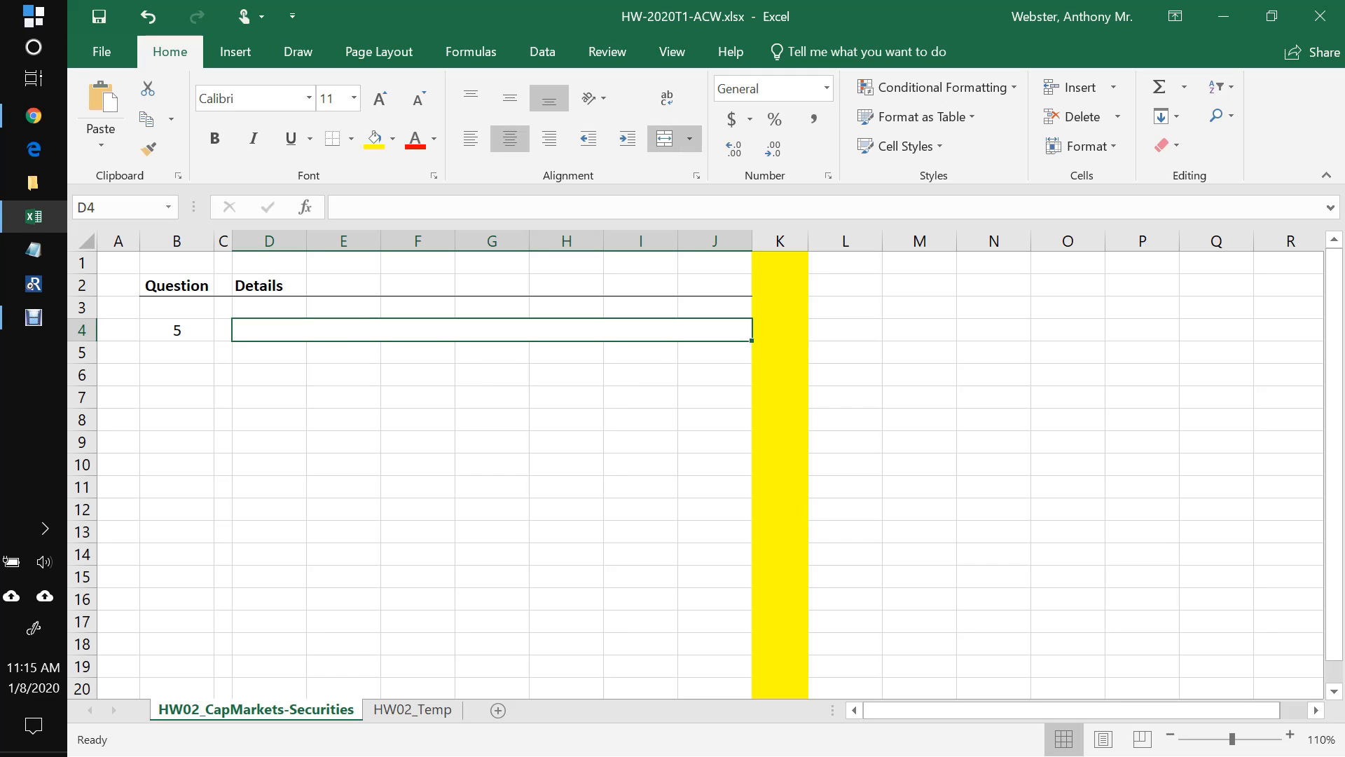
# Step: Try to paste the copied question text directly onto merged cell D4
pyautogui.click(269, 420)
pyautogui.click(492, 330)
pyautogui.hotkey('ctrl', 'v')
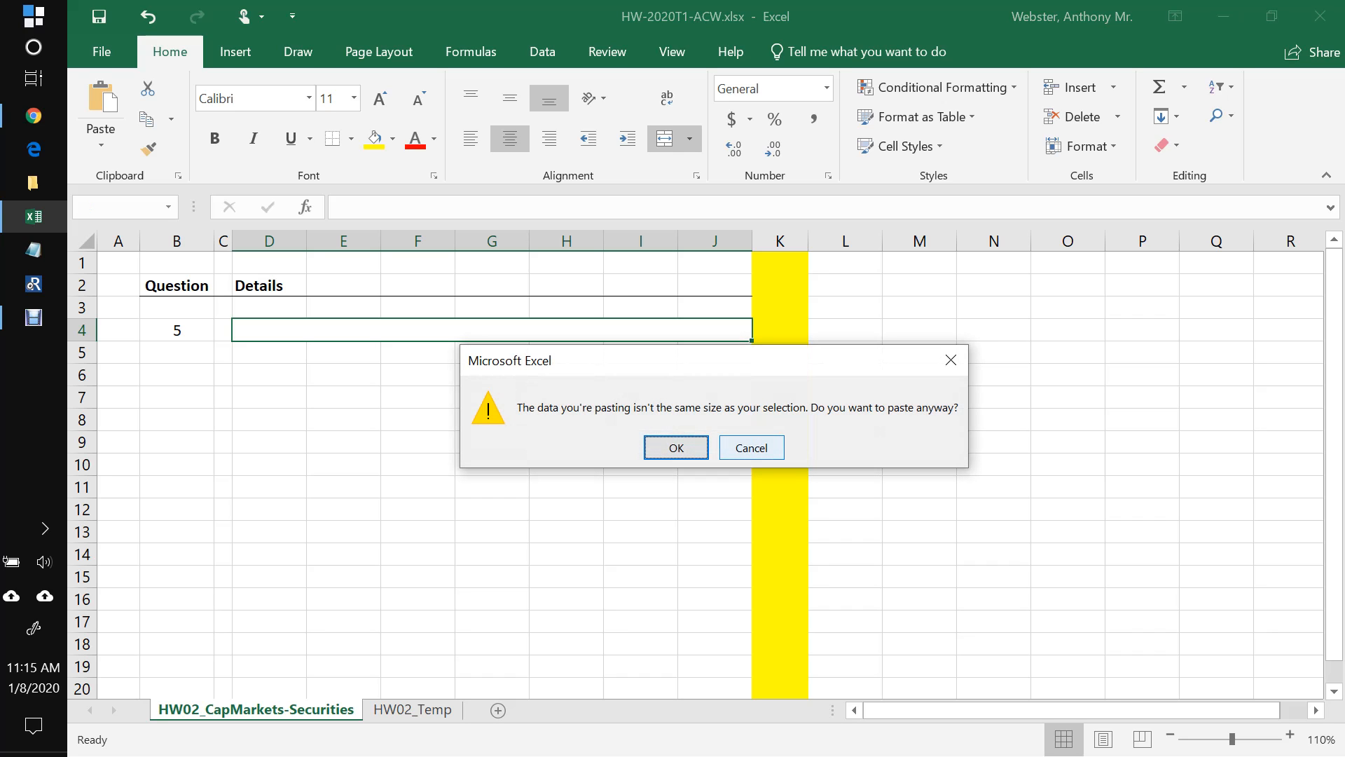
pyautogui.click(676, 448)
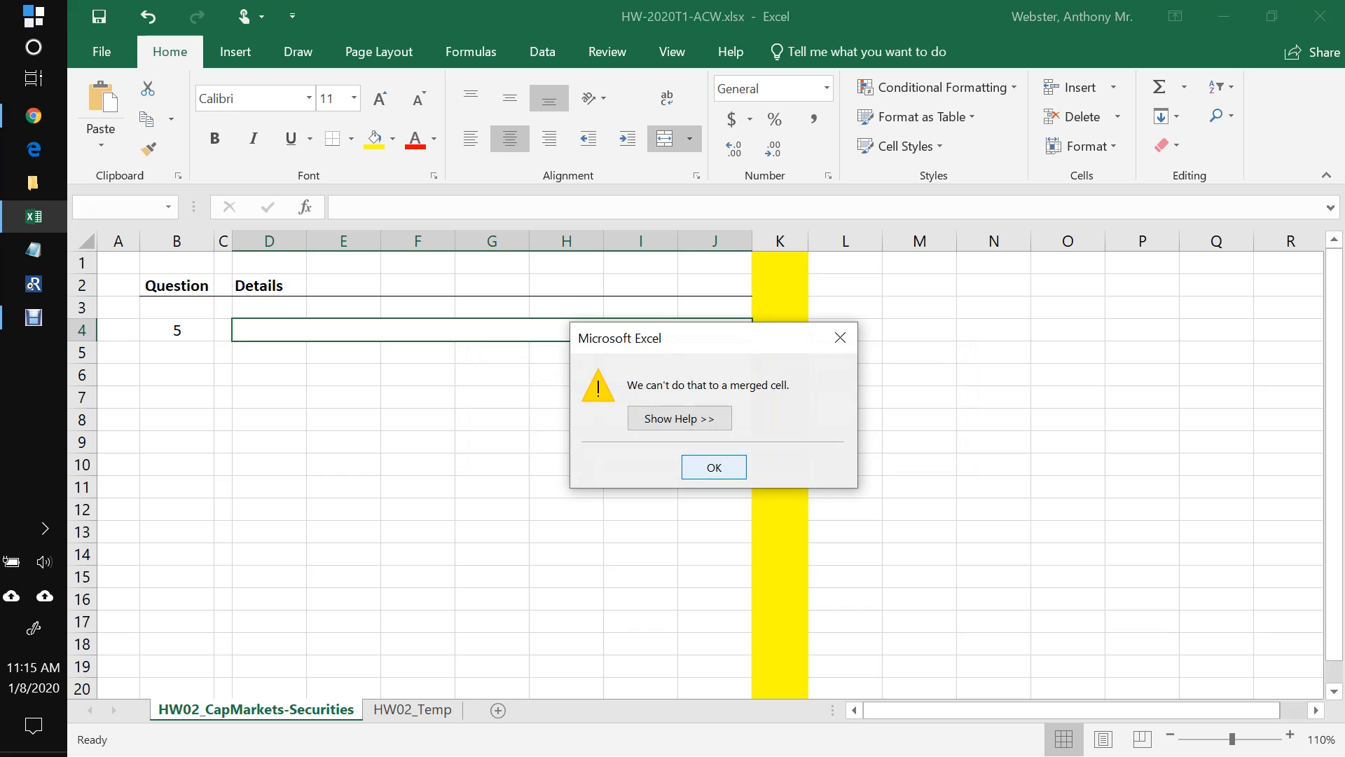
pyautogui.press('Return')
pyautogui.click(993, 420)
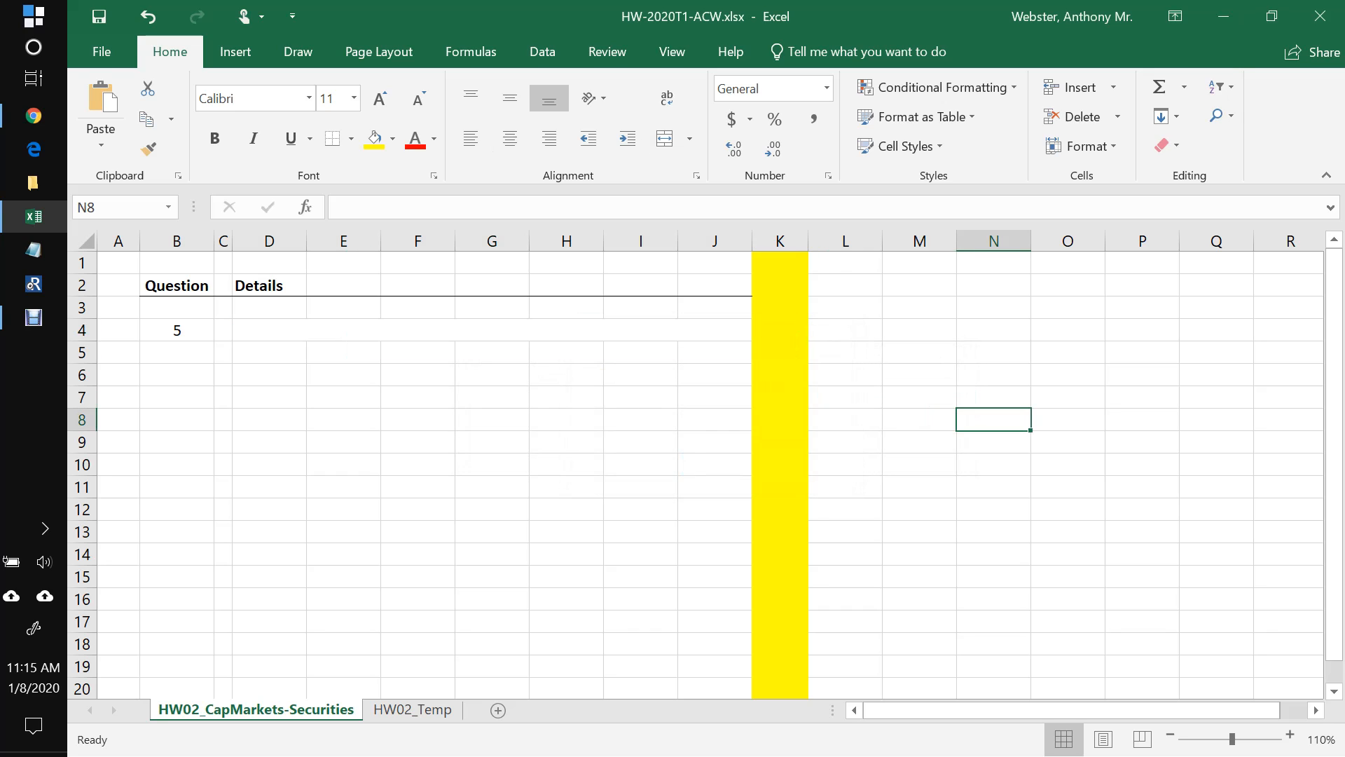
# Step: Restore the workbook window to its smaller size, switch to the Canvas quiz in Chrome and copy Question 5's full text again
pyautogui.click(1272, 16)
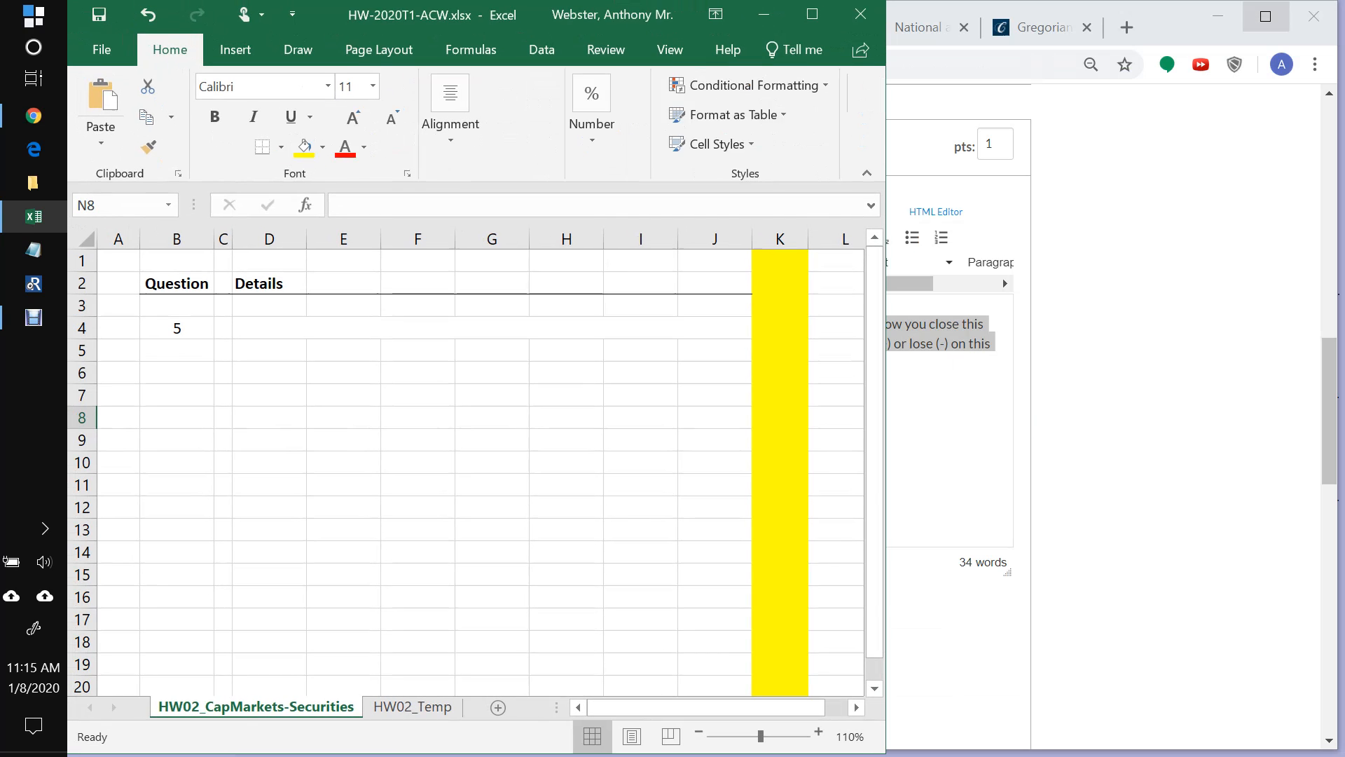
pyautogui.click(34, 116)
pyautogui.click(552, 364)
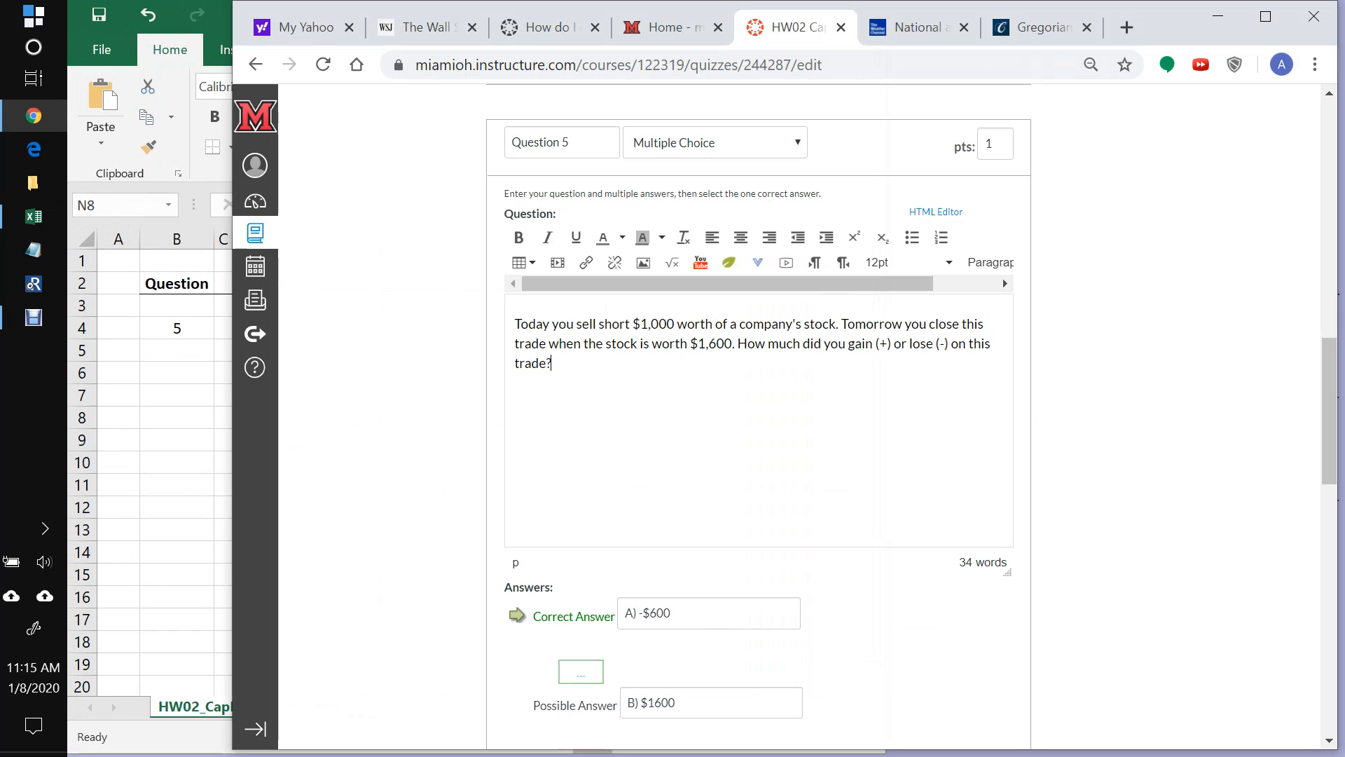
pyautogui.moveTo(515, 324); pyautogui.dragTo(552, 363)
pyautogui.hotkey('ctrl', 'c')
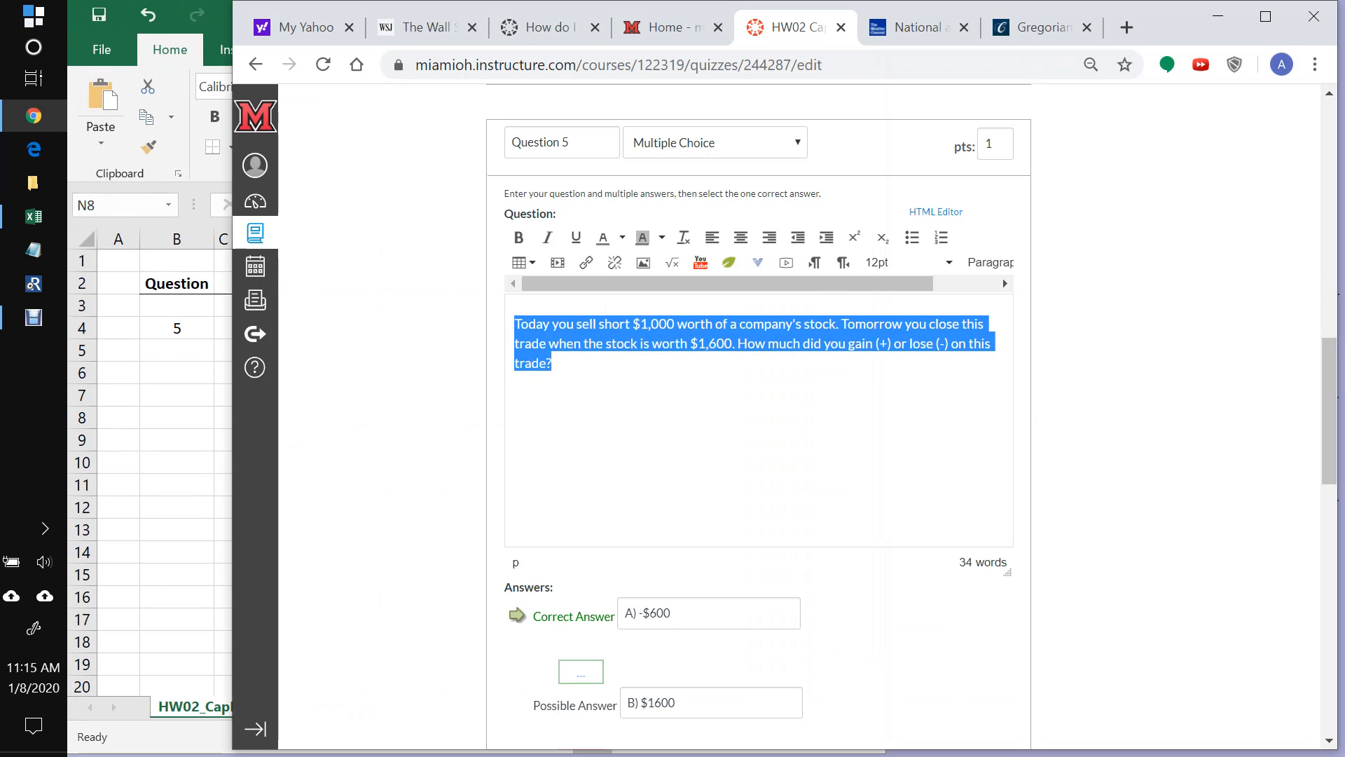
# Step: Switch back to the Excel workbook and paste the question text inside merged cell D4 in edit mode
pyautogui.hotkey('alt', 'Tab')
pyautogui.doubleClick(492, 328)
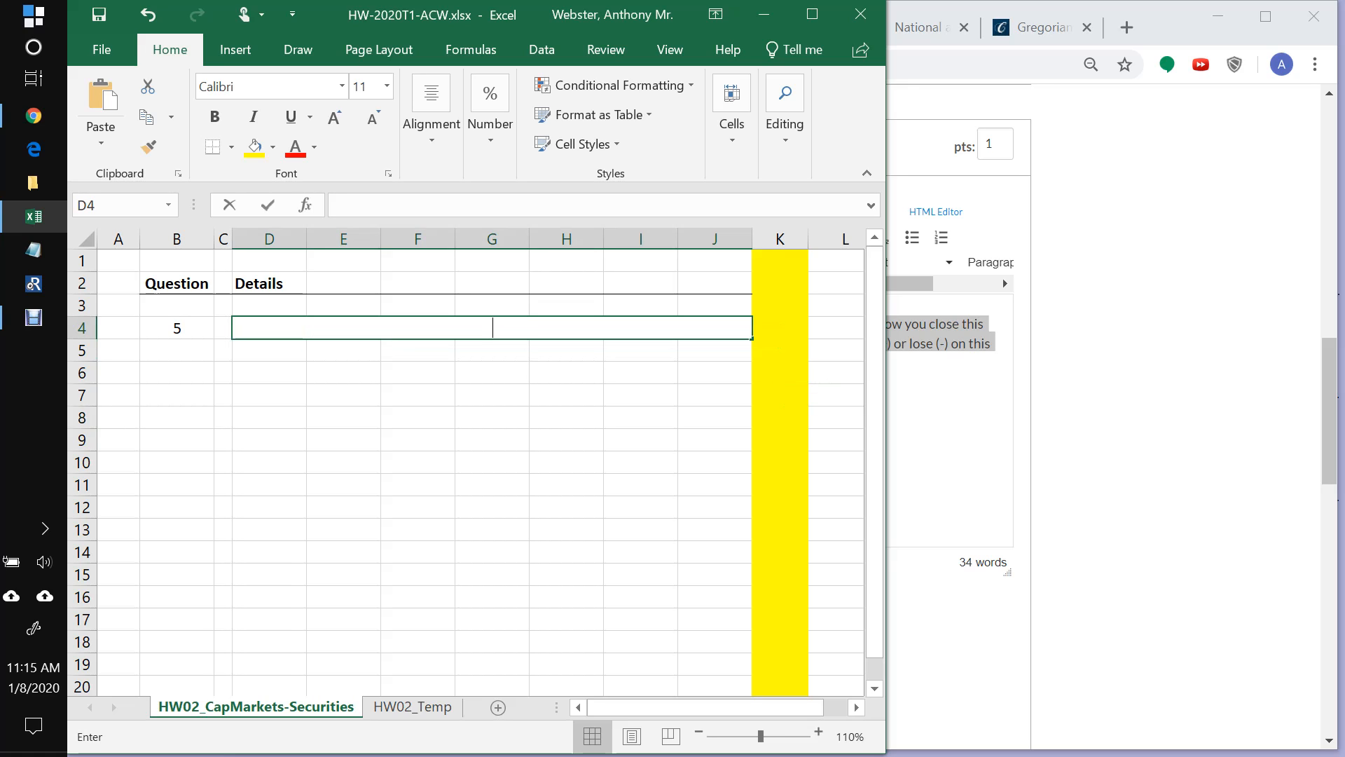
pyautogui.hotkey('ctrl', 'v')
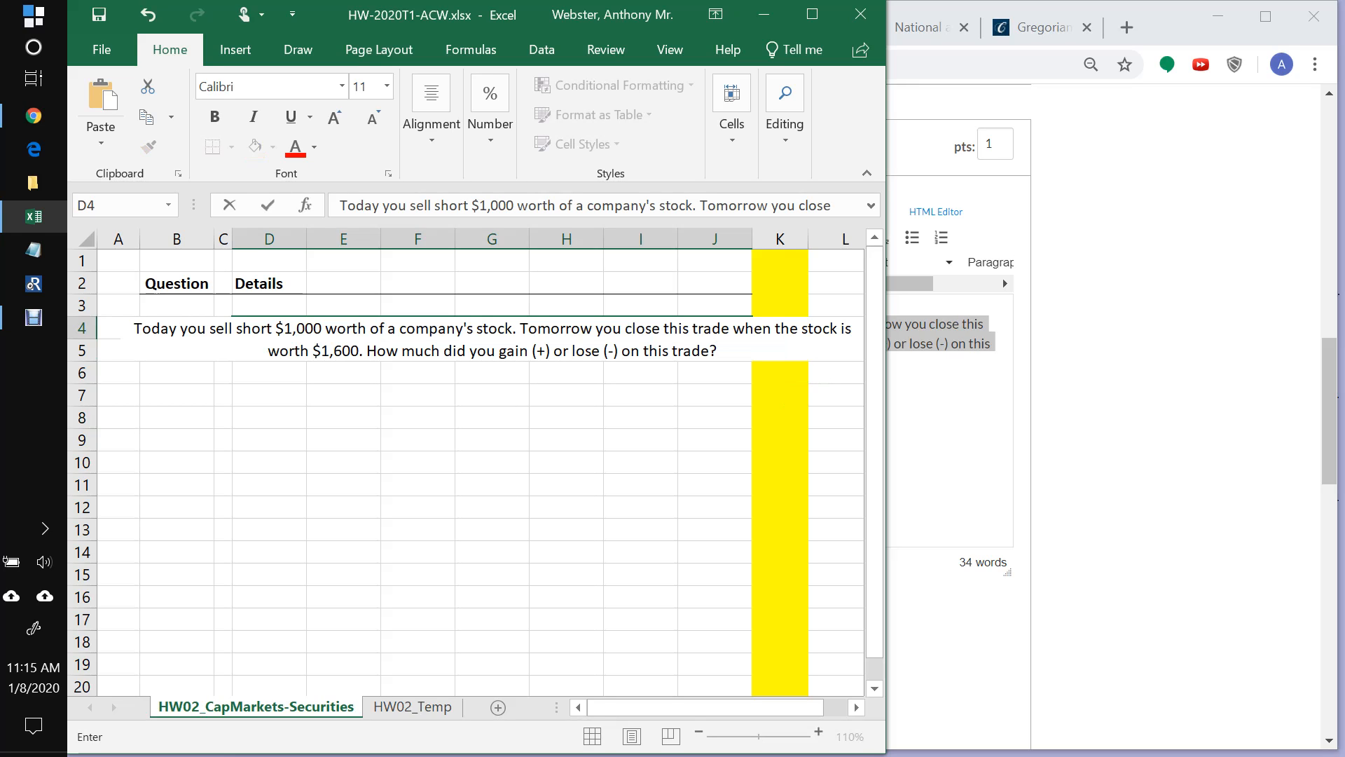
pyautogui.press('Return')
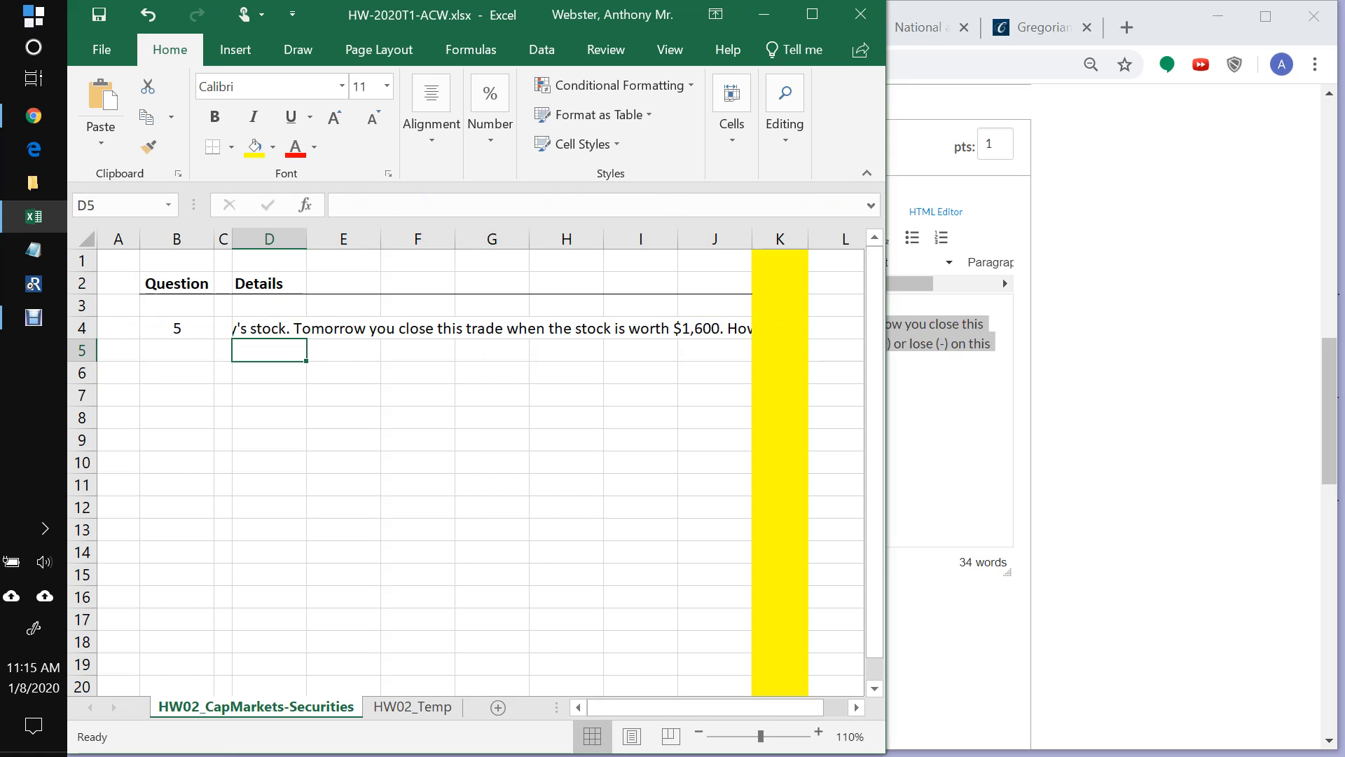
# Step: Increase row 4's height to about two text lines, maximize the workbook window and top-align cell D4
pyautogui.moveTo(82, 339); pyautogui.dragTo(82, 364)
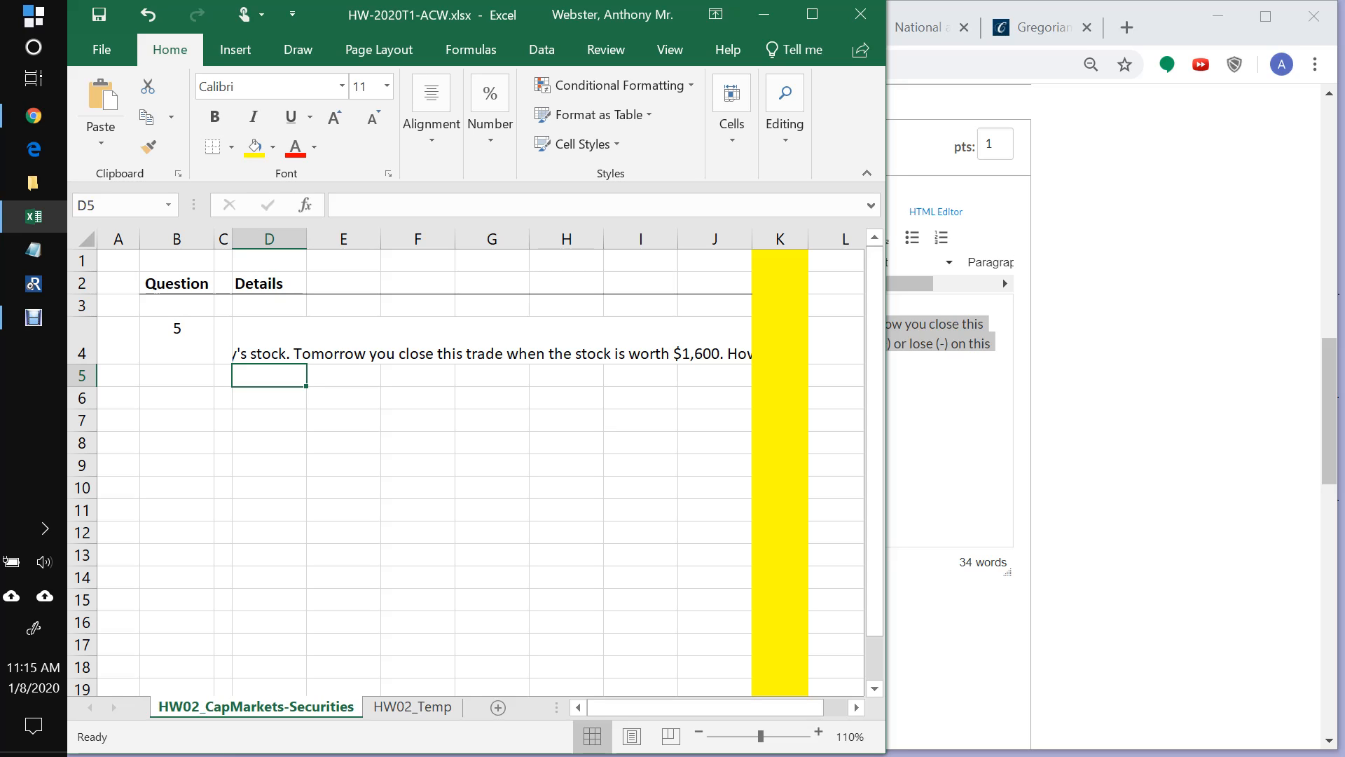
pyautogui.click(491, 341)
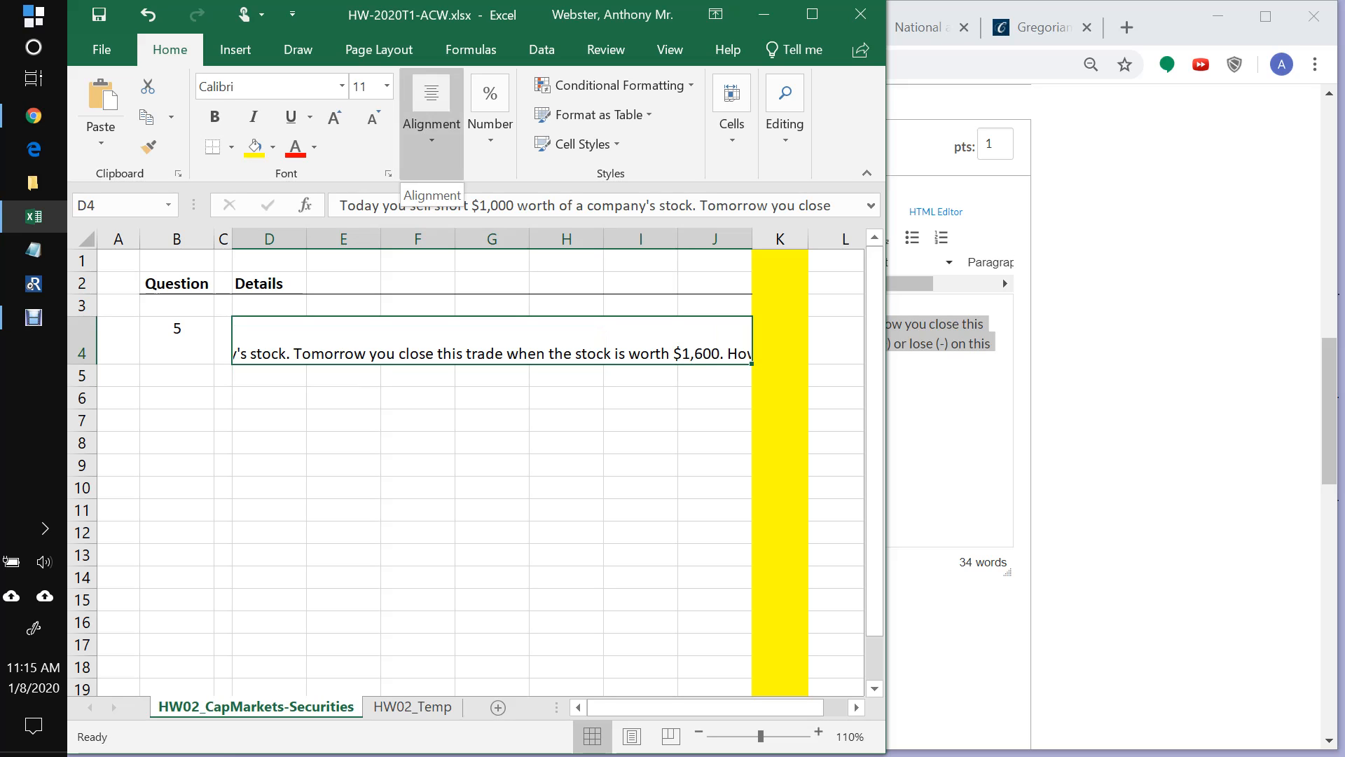
pyautogui.click(812, 14)
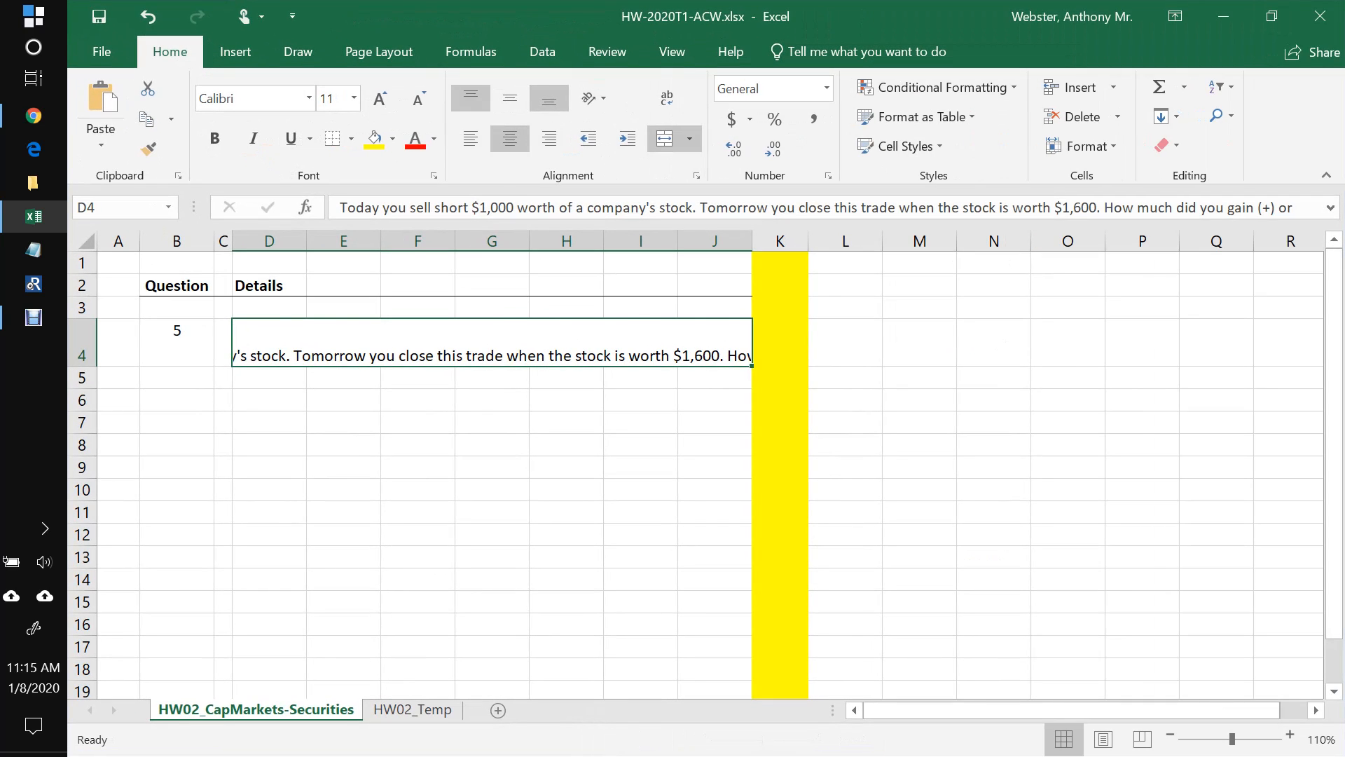
pyautogui.click(471, 98)
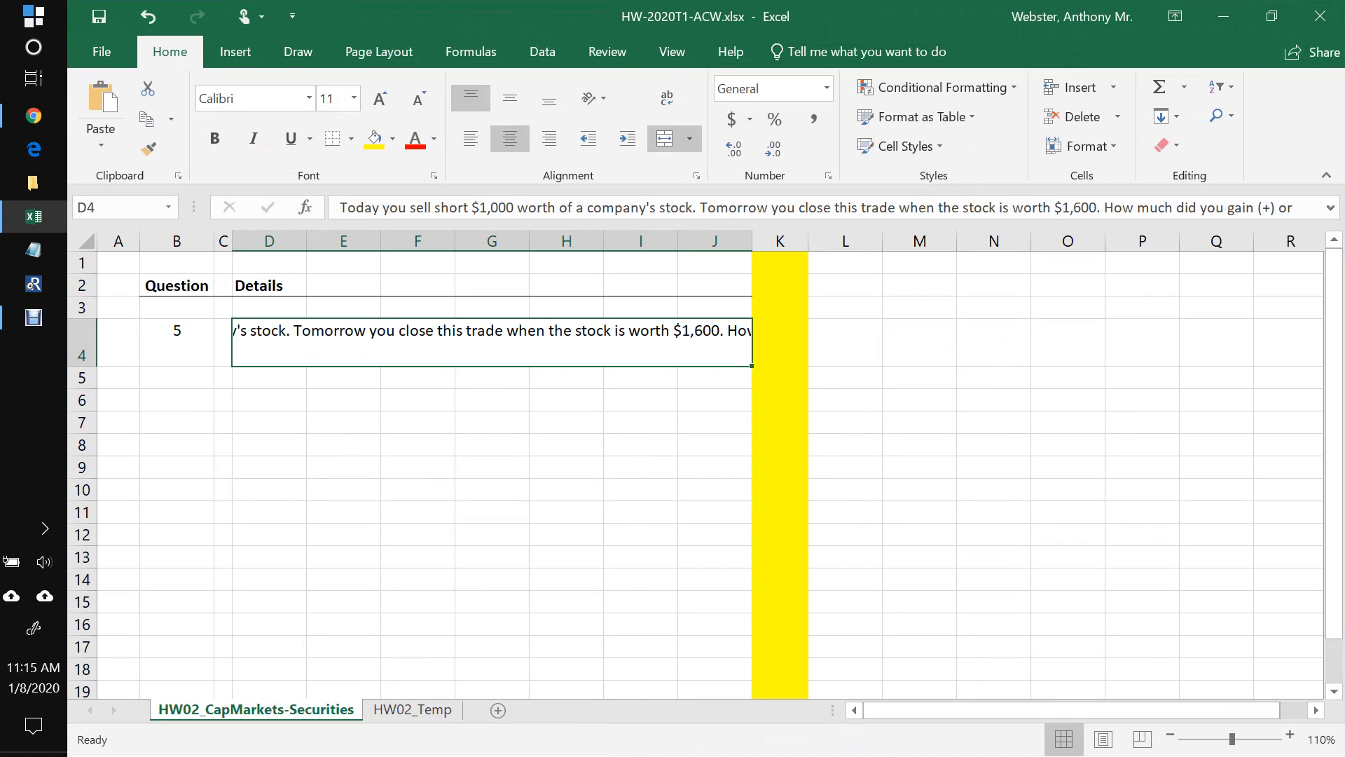
# Step: Format cell D4 with wrapped text and Left (Indent) horizontal alignment
pyautogui.rightClick(424, 282)
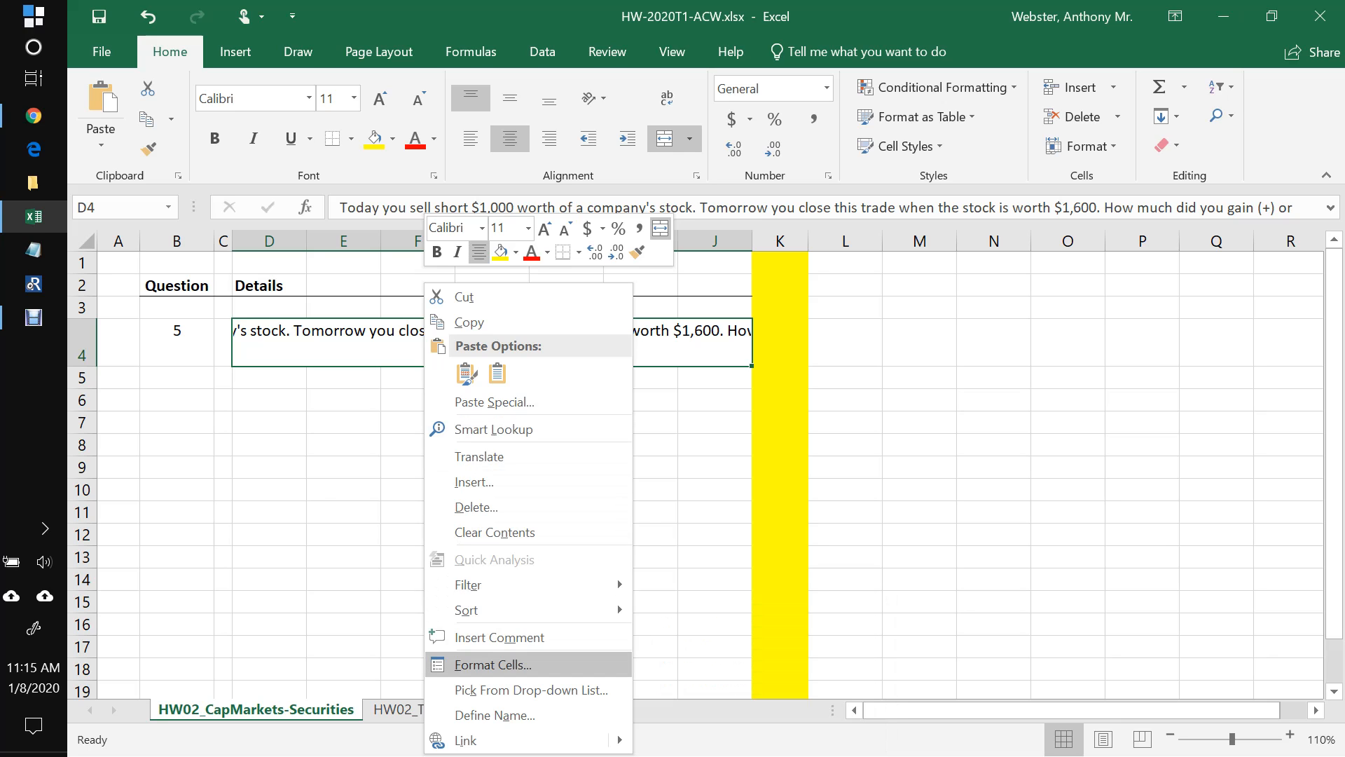
pyautogui.click(493, 664)
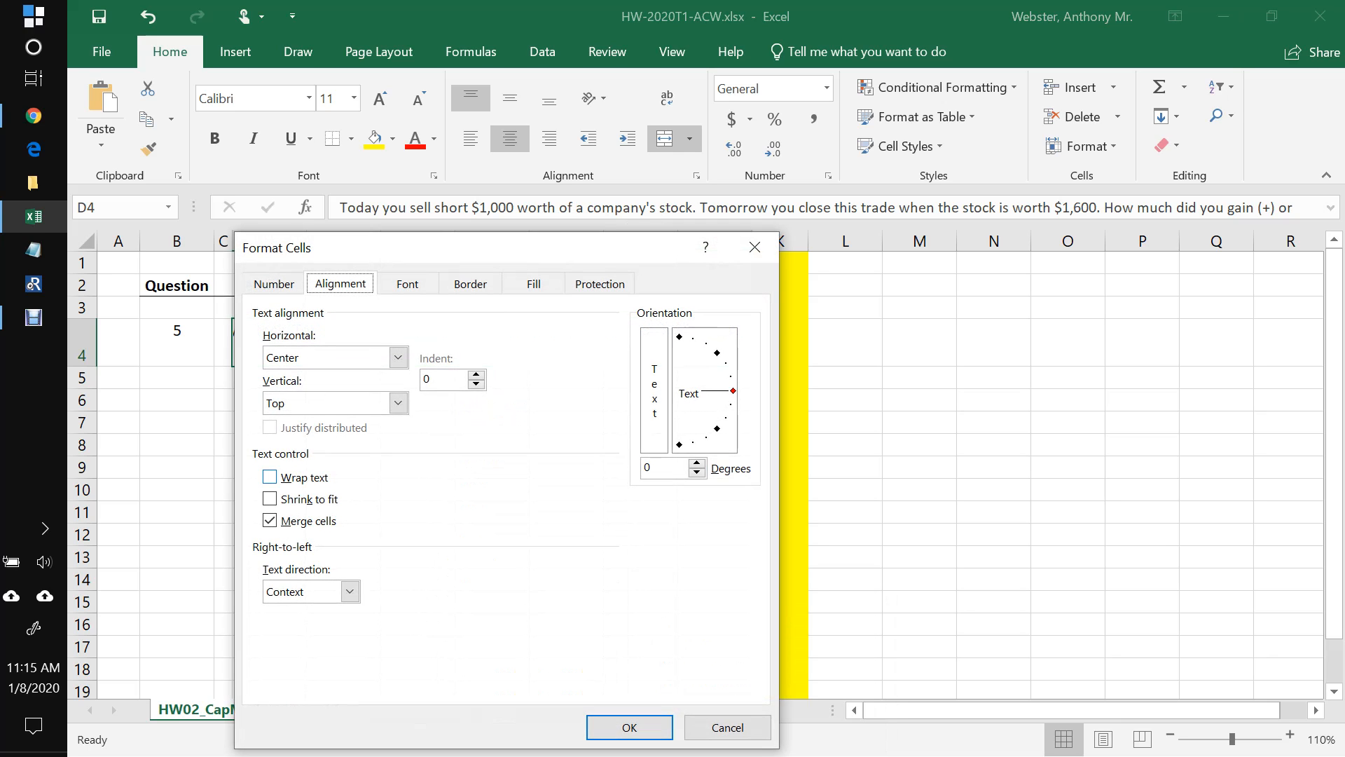
pyautogui.click(271, 477)
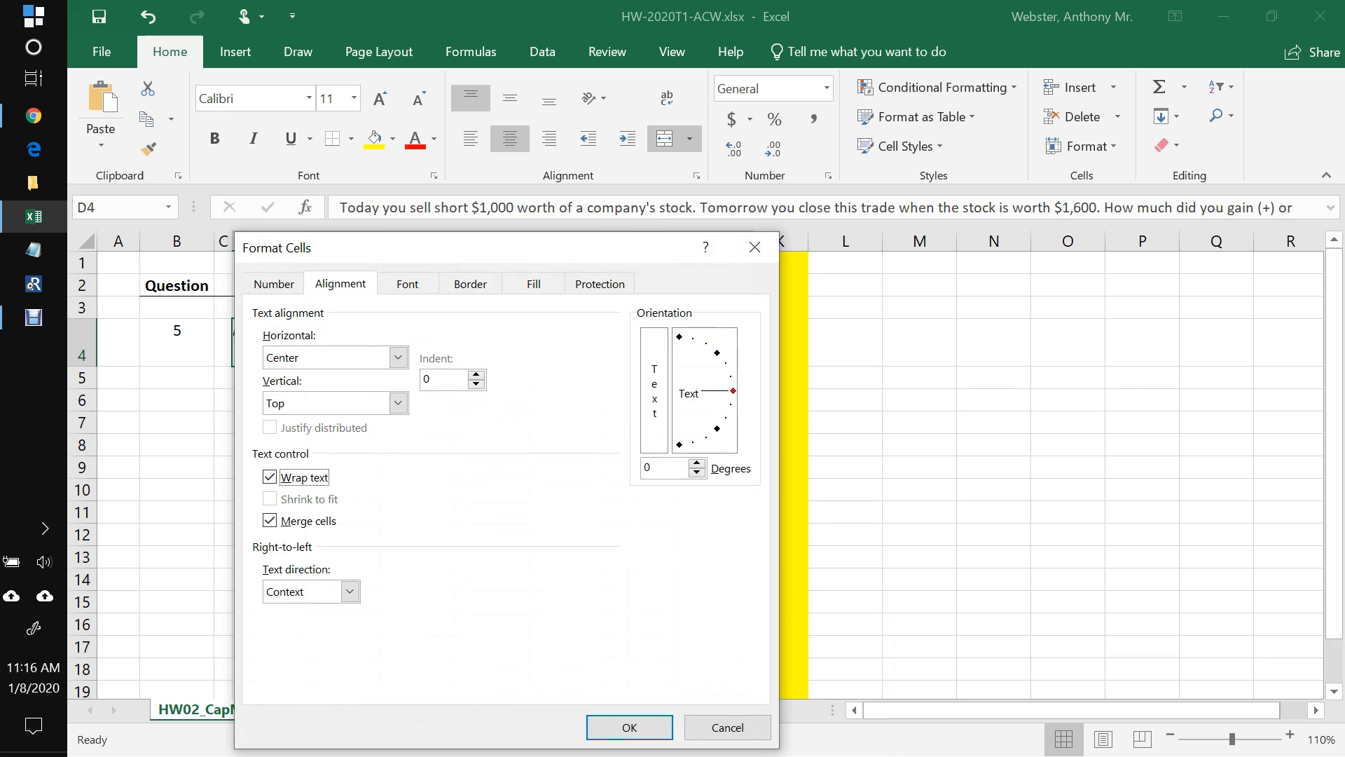
pyautogui.click(398, 358)
pyautogui.click(398, 357)
pyautogui.press('Up')
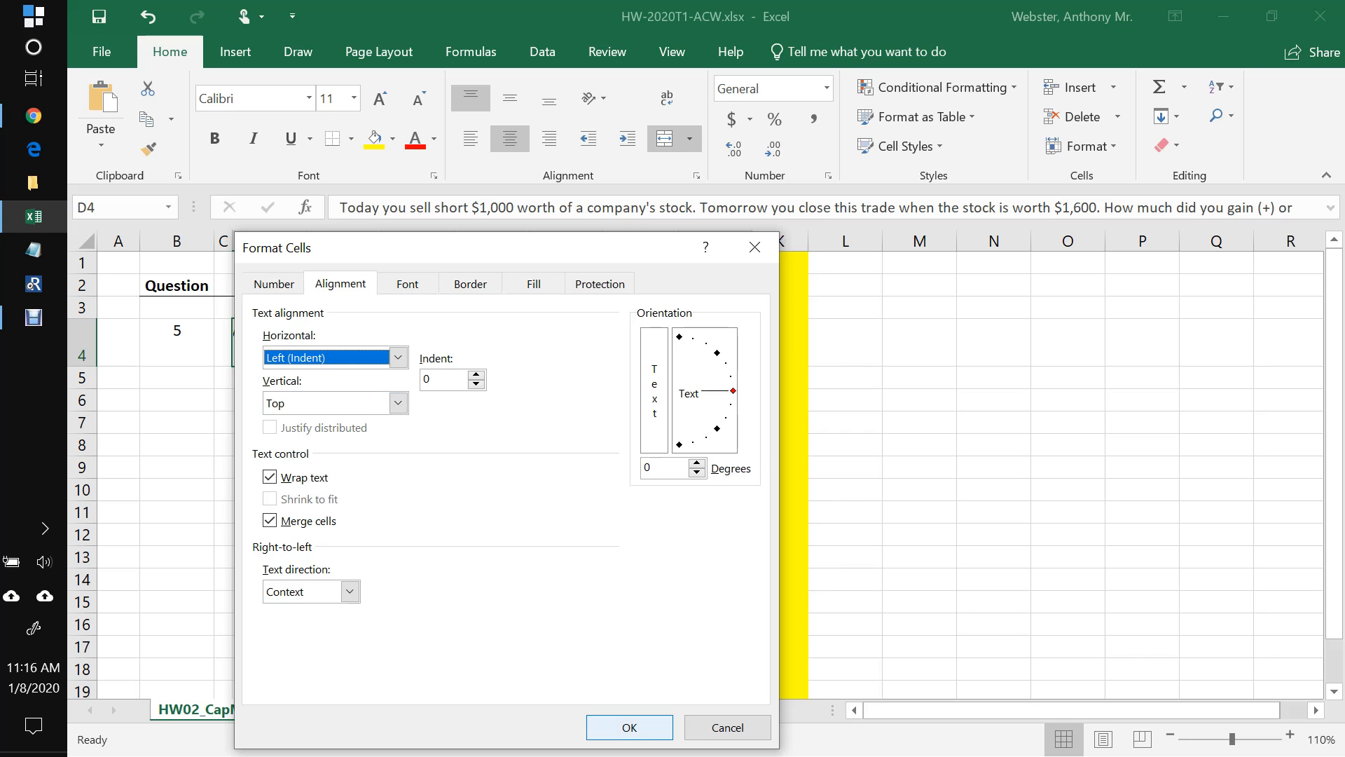
pyautogui.press('Return')
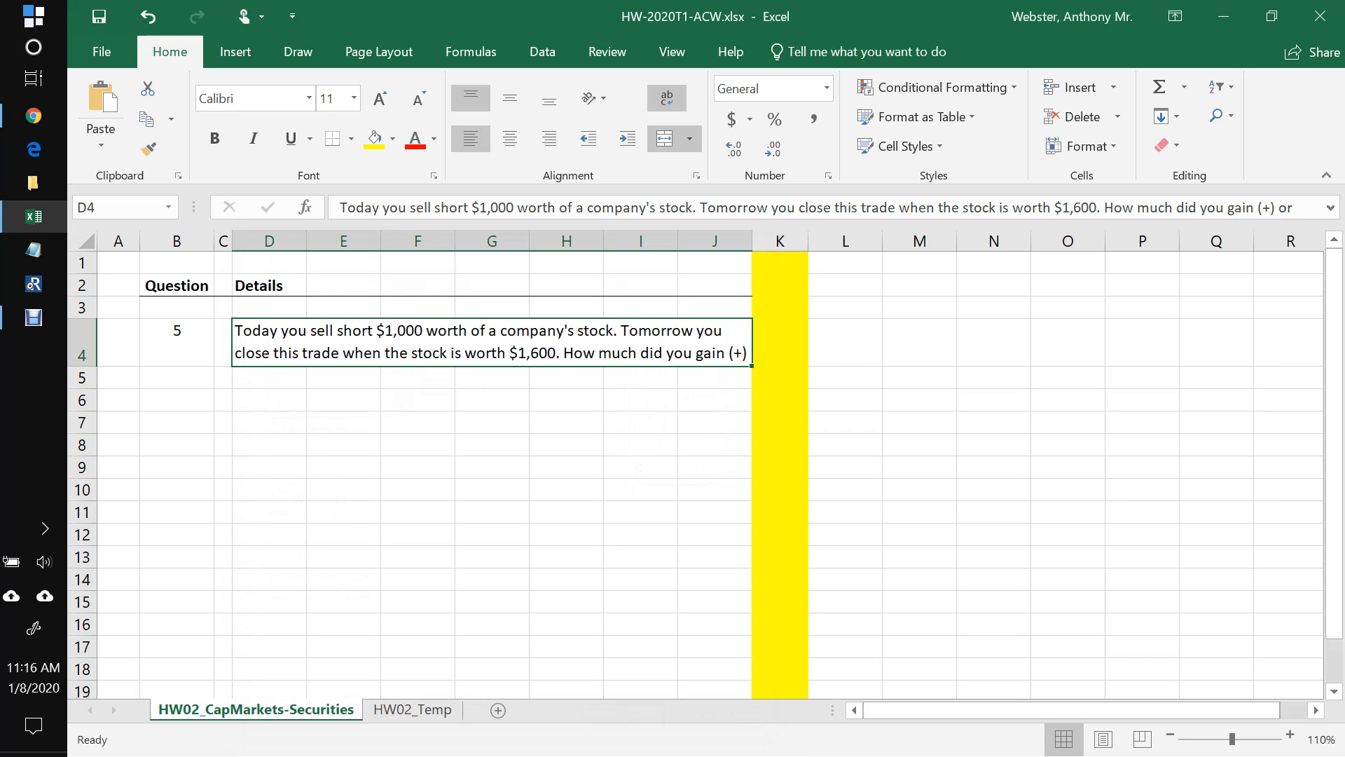
# Step: Increase row 4's height to fit the whole three-line question and check the vertical alignment of cell B4
pyautogui.click(640, 624)
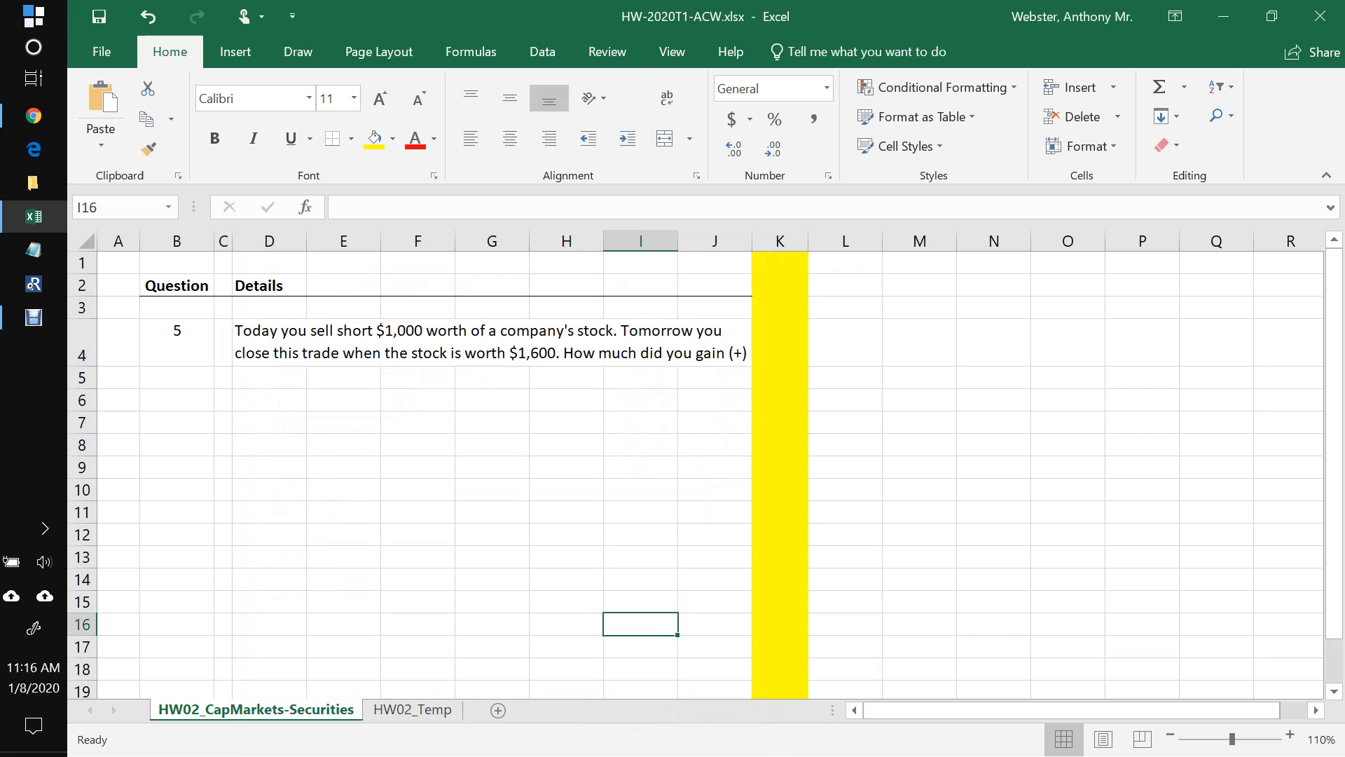
pyautogui.moveTo(82, 367); pyautogui.dragTo(82, 389)
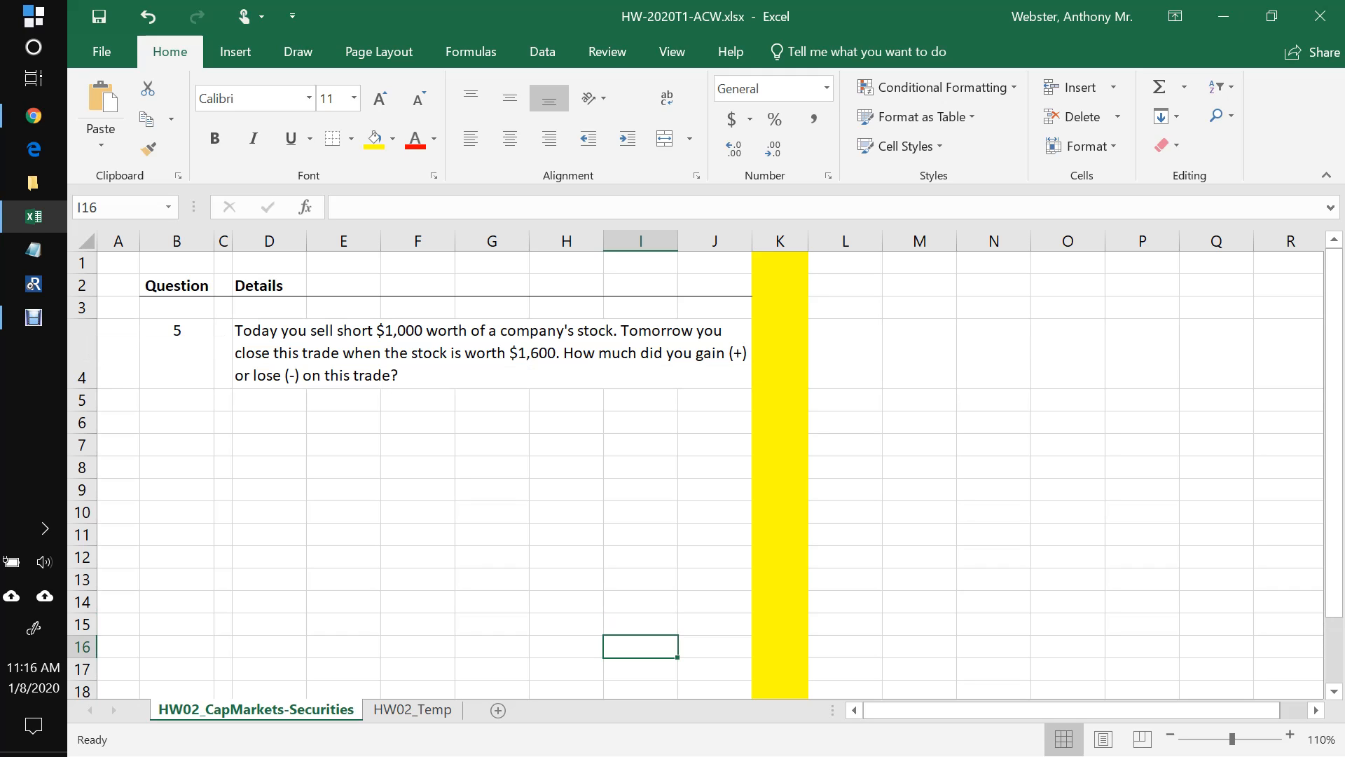
pyautogui.click(566, 535)
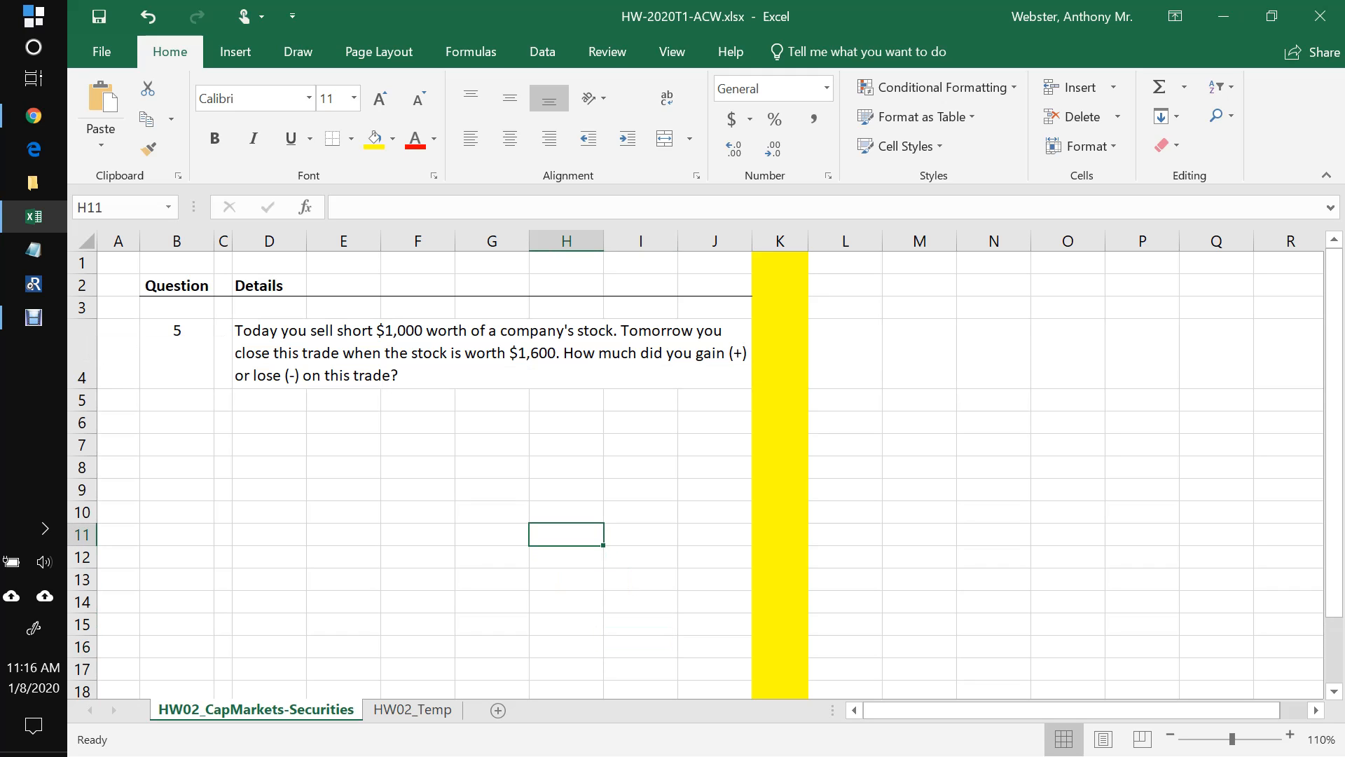
pyautogui.click(177, 353)
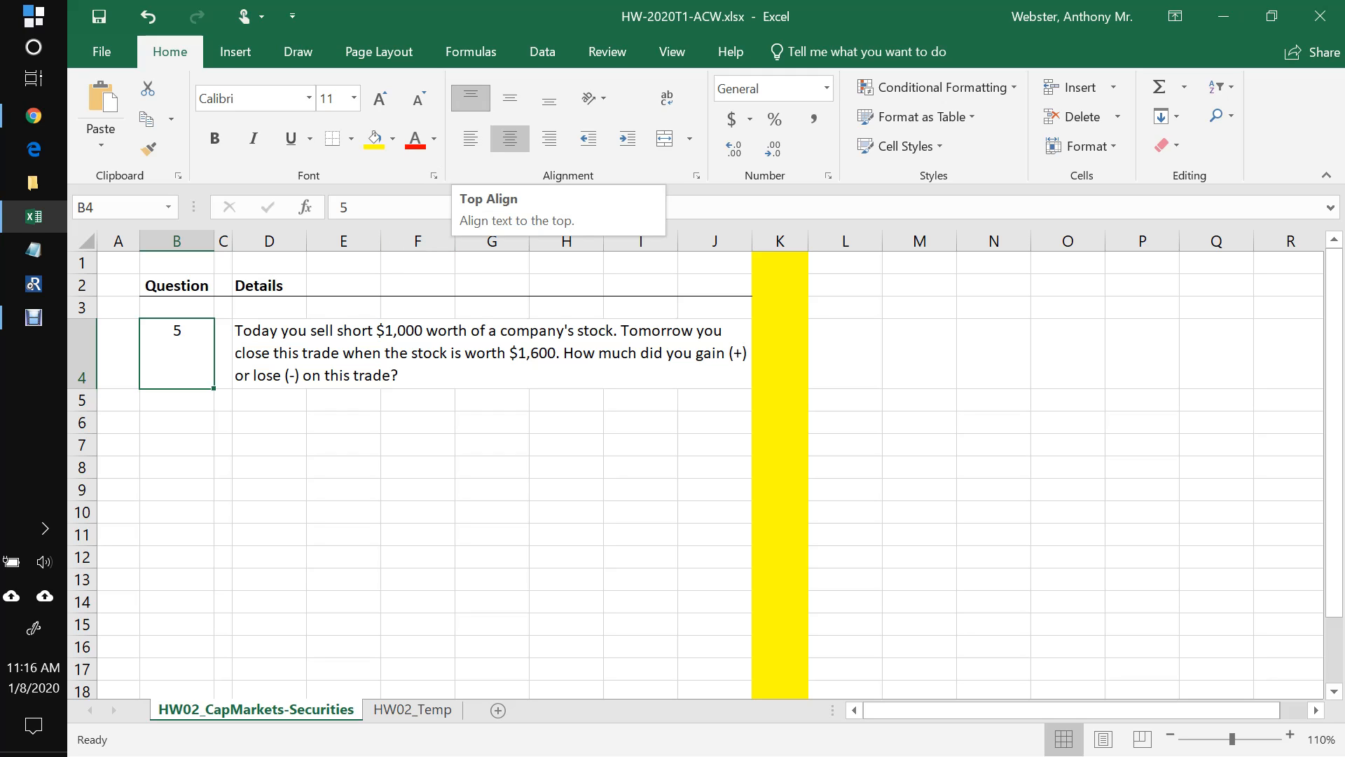
pyautogui.click(491, 353)
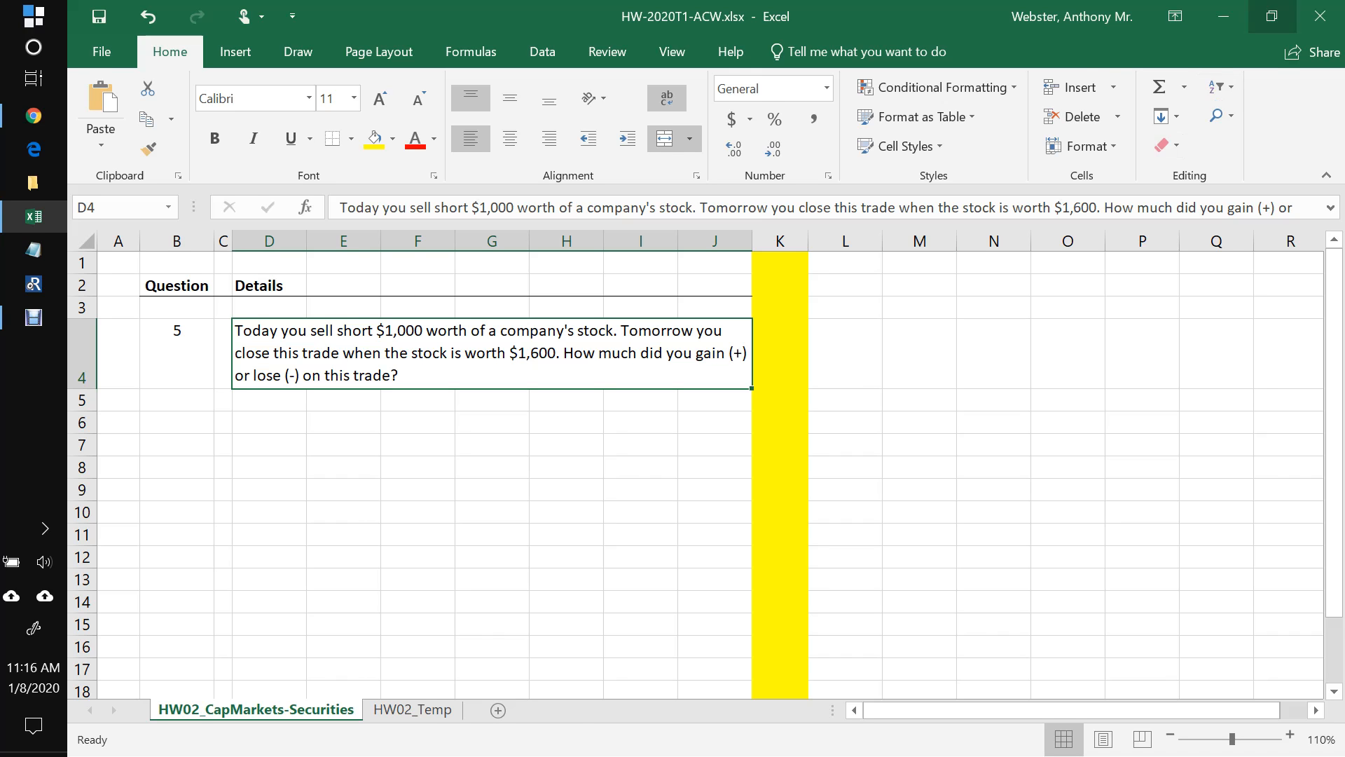
# Step: Restore the workbook window to its smaller size and narrow it to end just past column K
pyautogui.click(1272, 15)
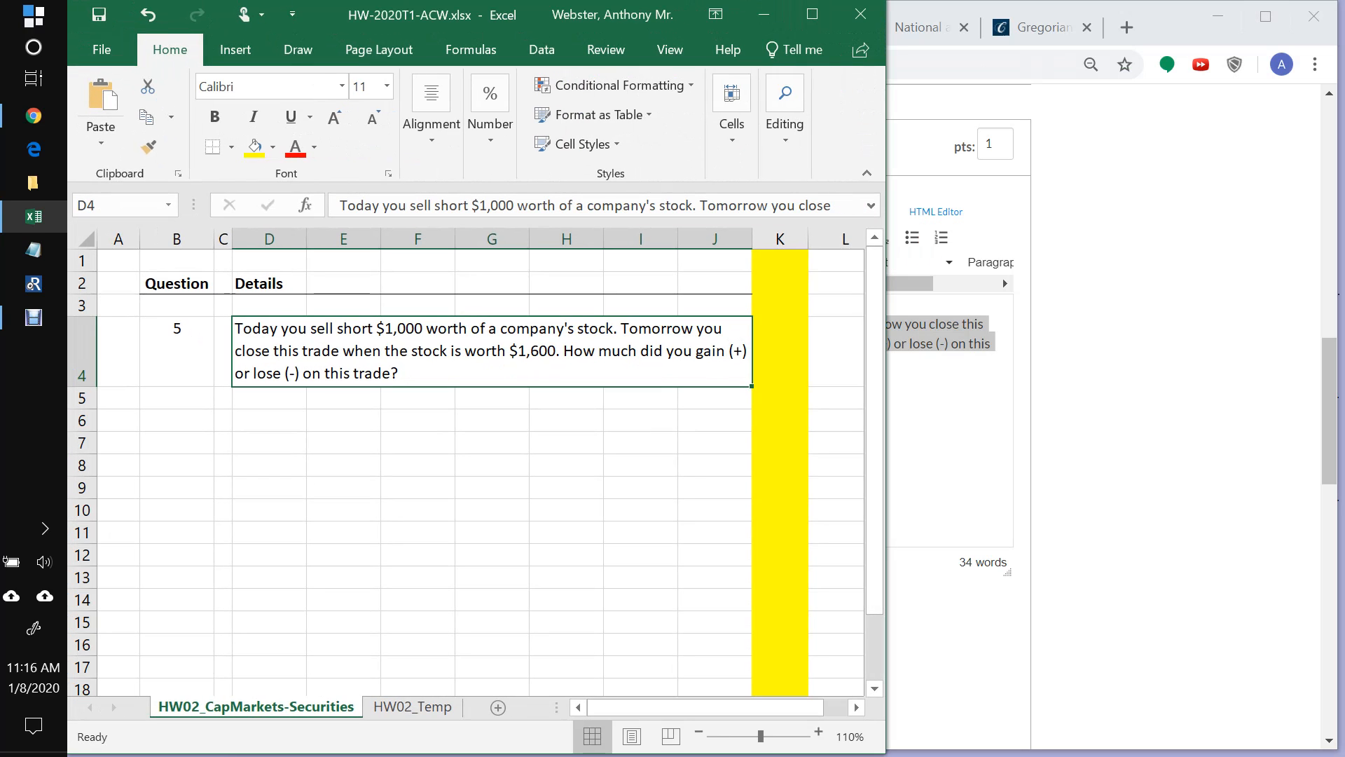
pyautogui.moveTo(886, 313); pyautogui.dragTo(828, 313)
pyautogui.click(492, 488)
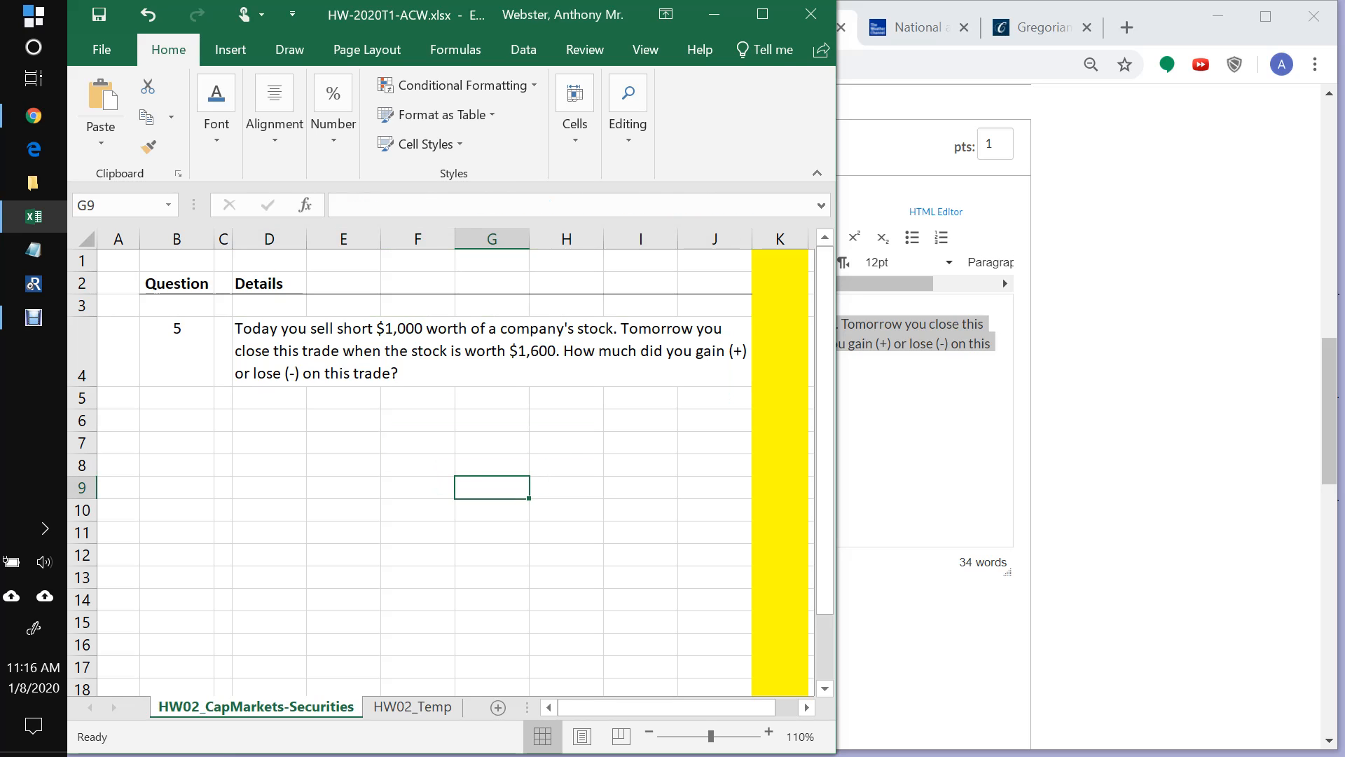
# Step: Replace the word "company" with "Facebook" in the question text in cell D4
pyautogui.click(492, 351)
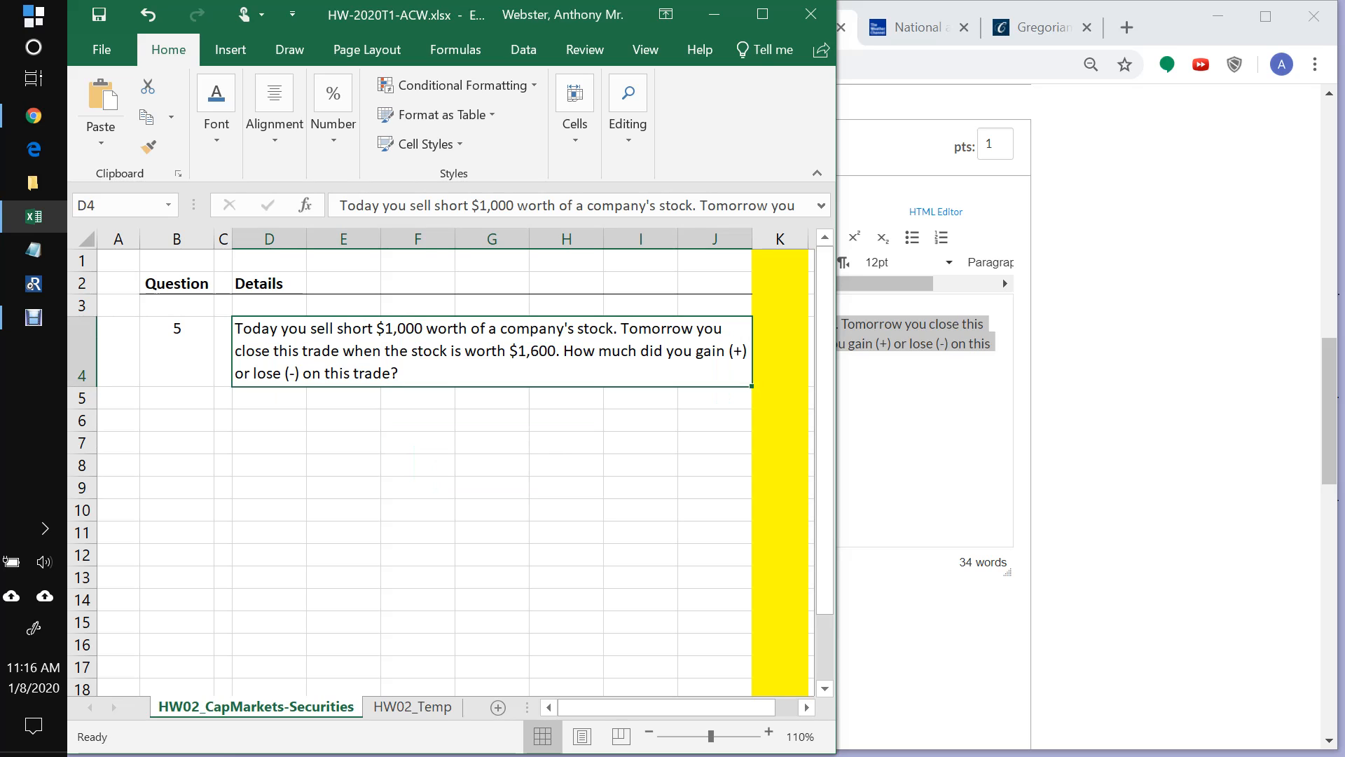
pyautogui.doubleClick(539, 328)
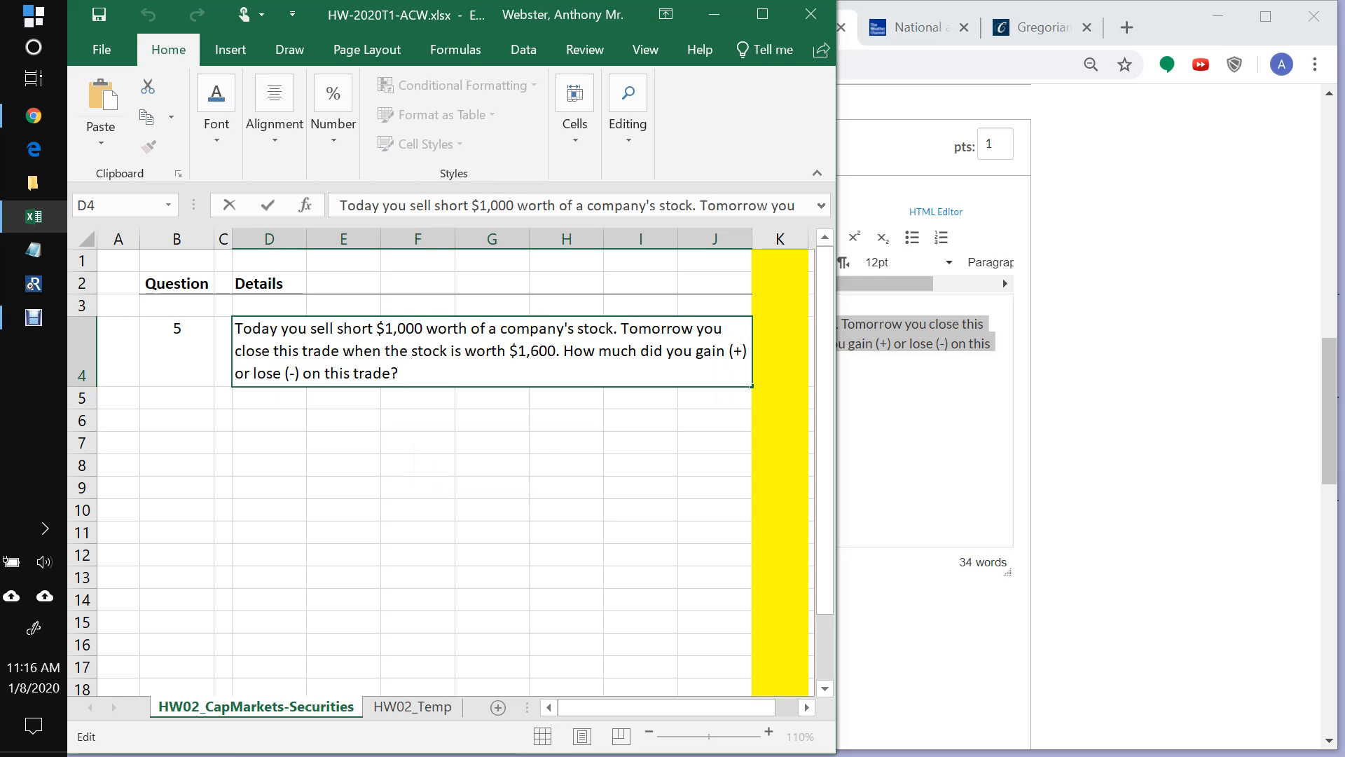
pyautogui.press('BackSpace')
pyautogui.press('BackSpace')
pyautogui.press('BackSpace')
pyautogui.press('BackSpace')
pyautogui.press('BackSpace')
pyautogui.press('BackSpace')
pyautogui.press('BackSpace')
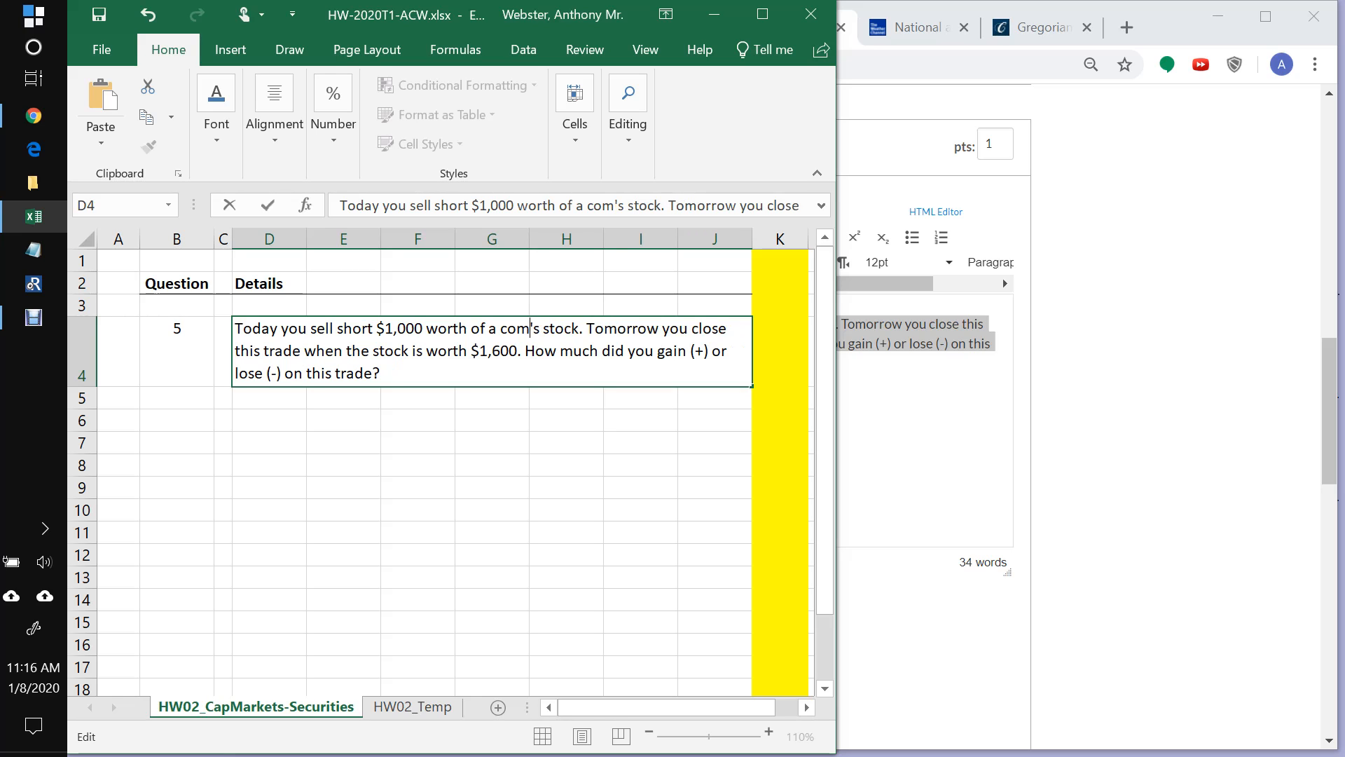
pyautogui.write('Tel')
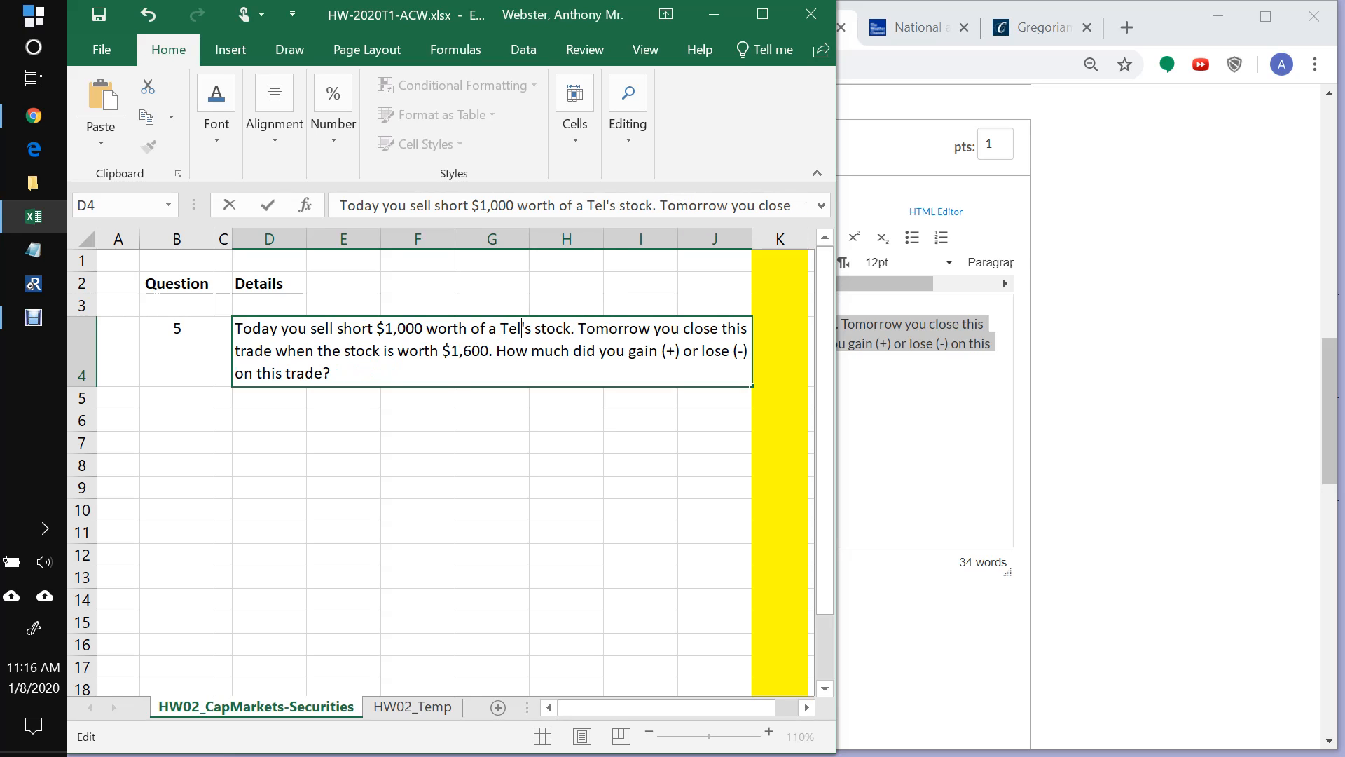
pyautogui.press('BackSpace')
pyautogui.write('s')
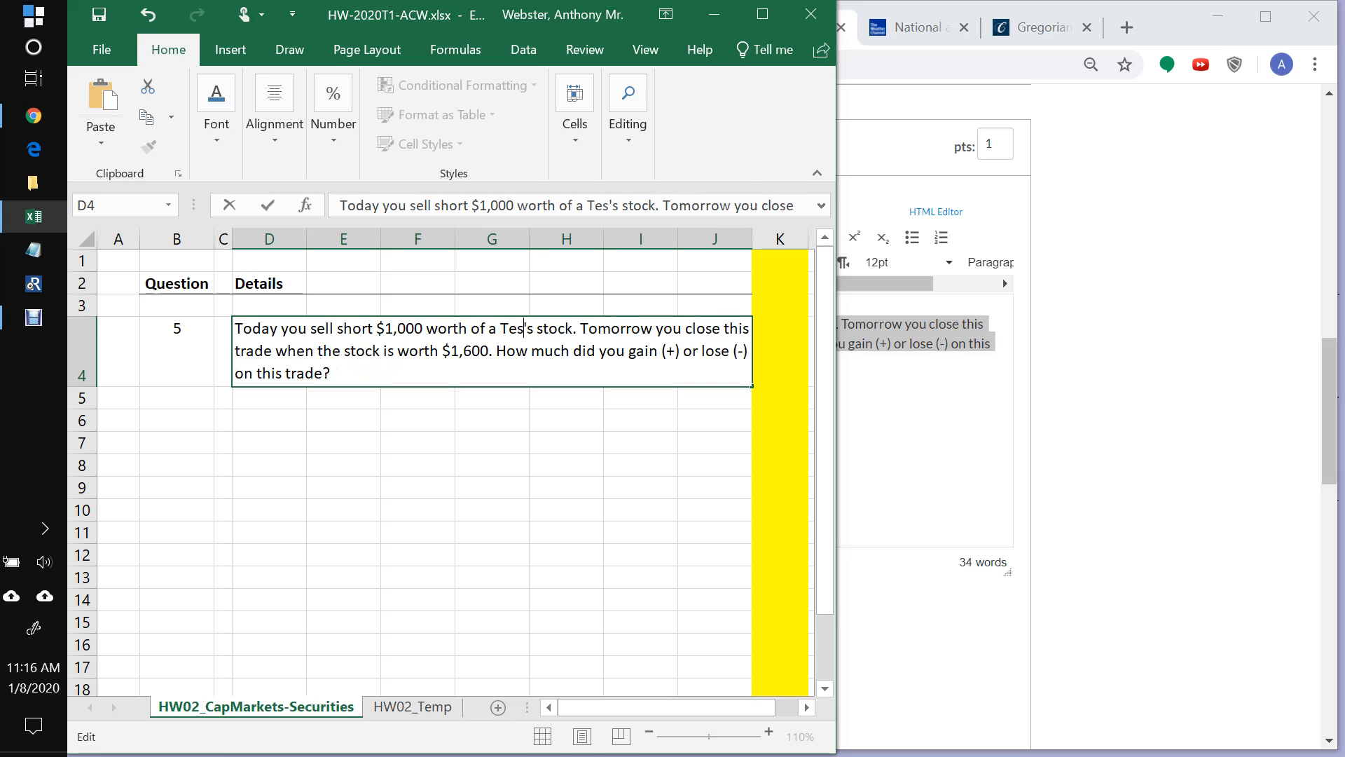
pyautogui.press('BackSpace')
pyautogui.press('BackSpace')
pyautogui.press('BackSpace')
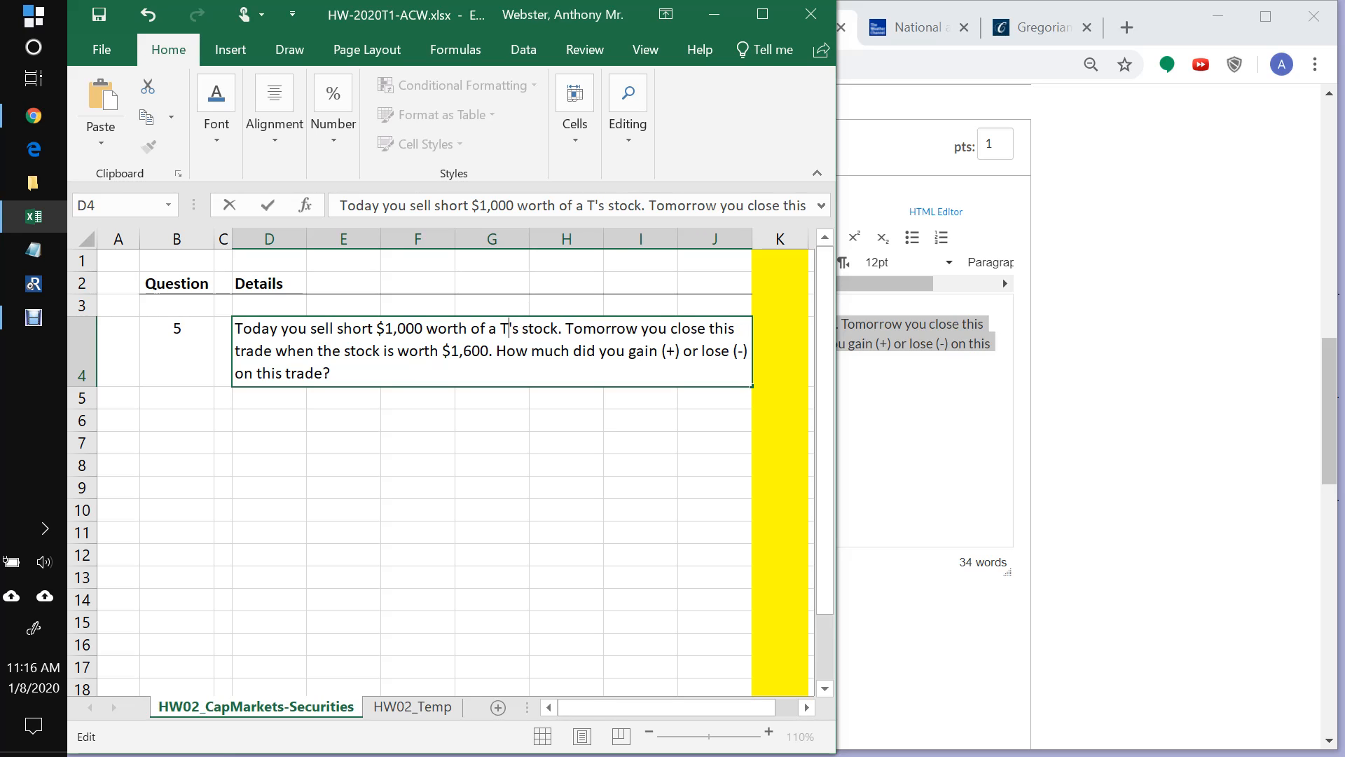
pyautogui.write('Face')
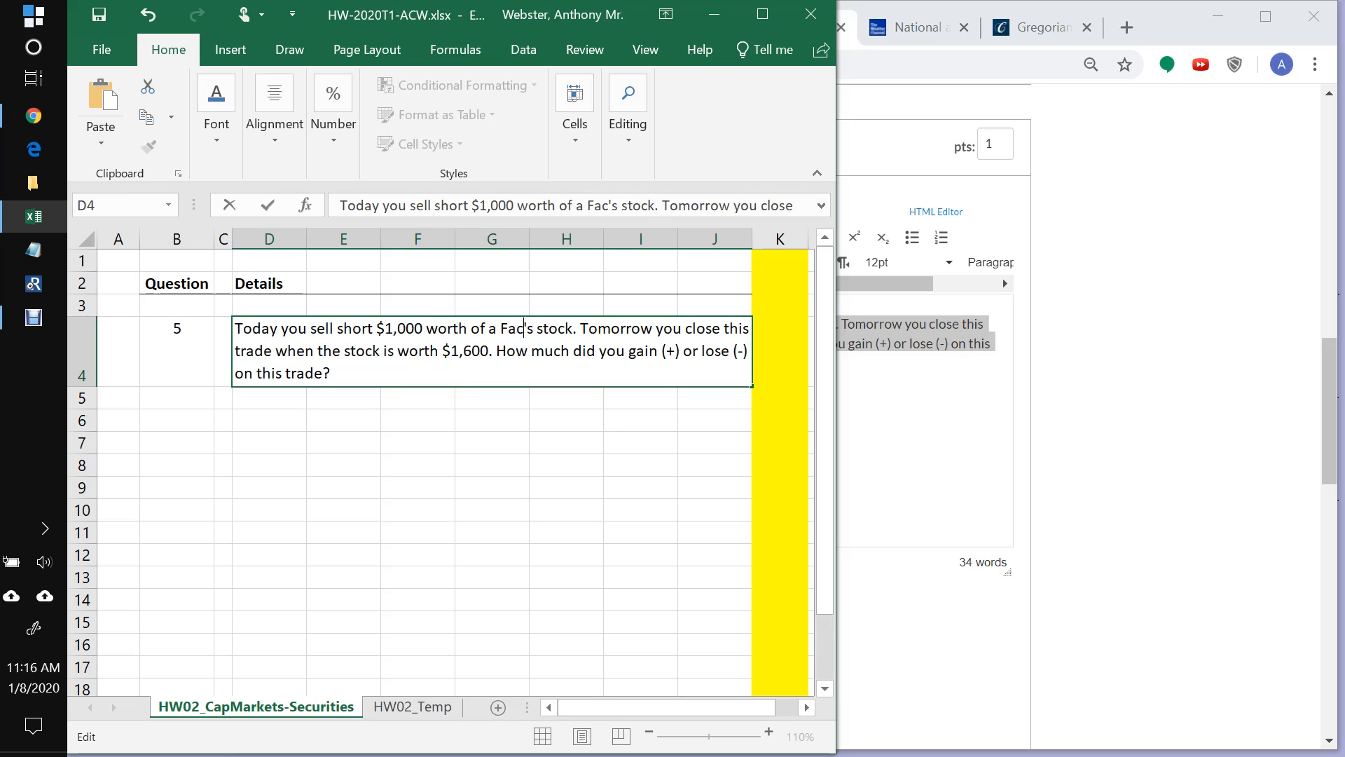
pyautogui.write('book')
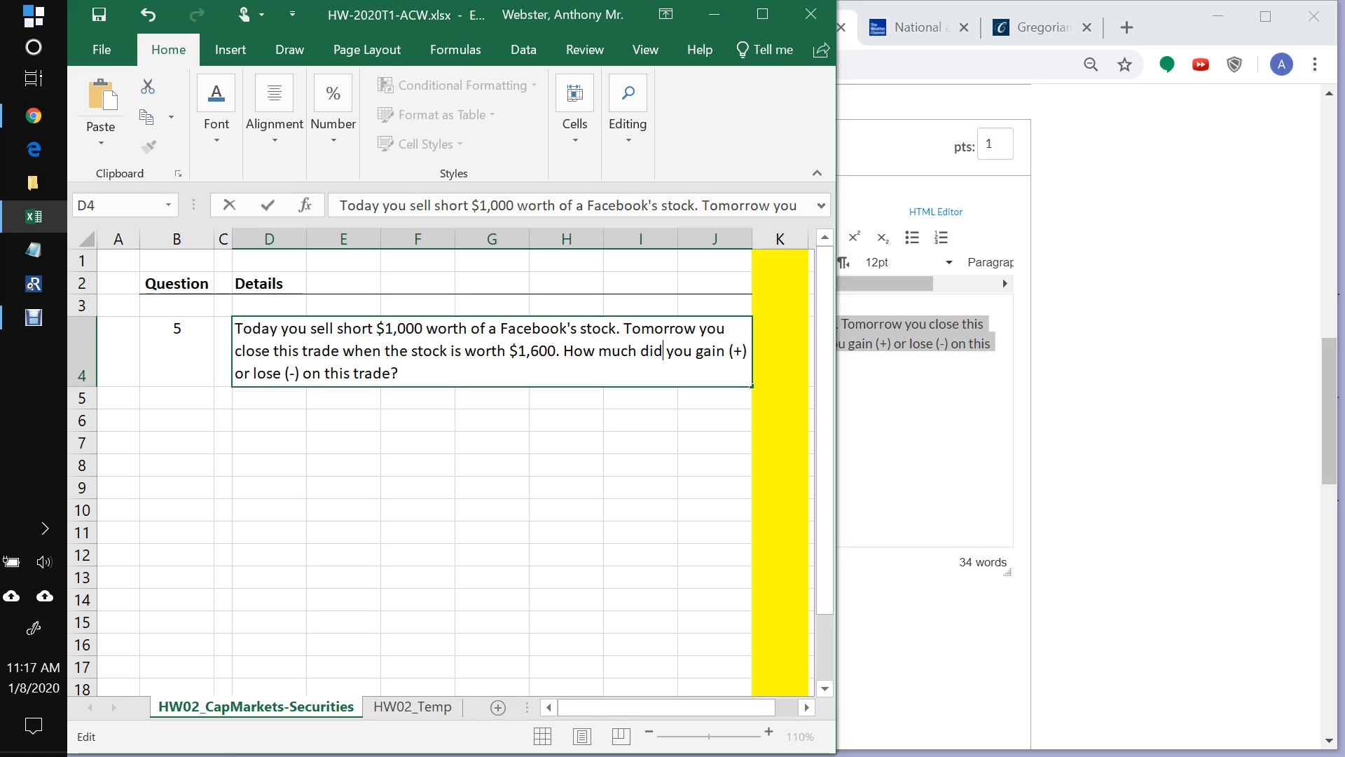
# Step: Change the stock's closing worth in the D4 question text to $1,400
pyautogui.press('BackSpace')
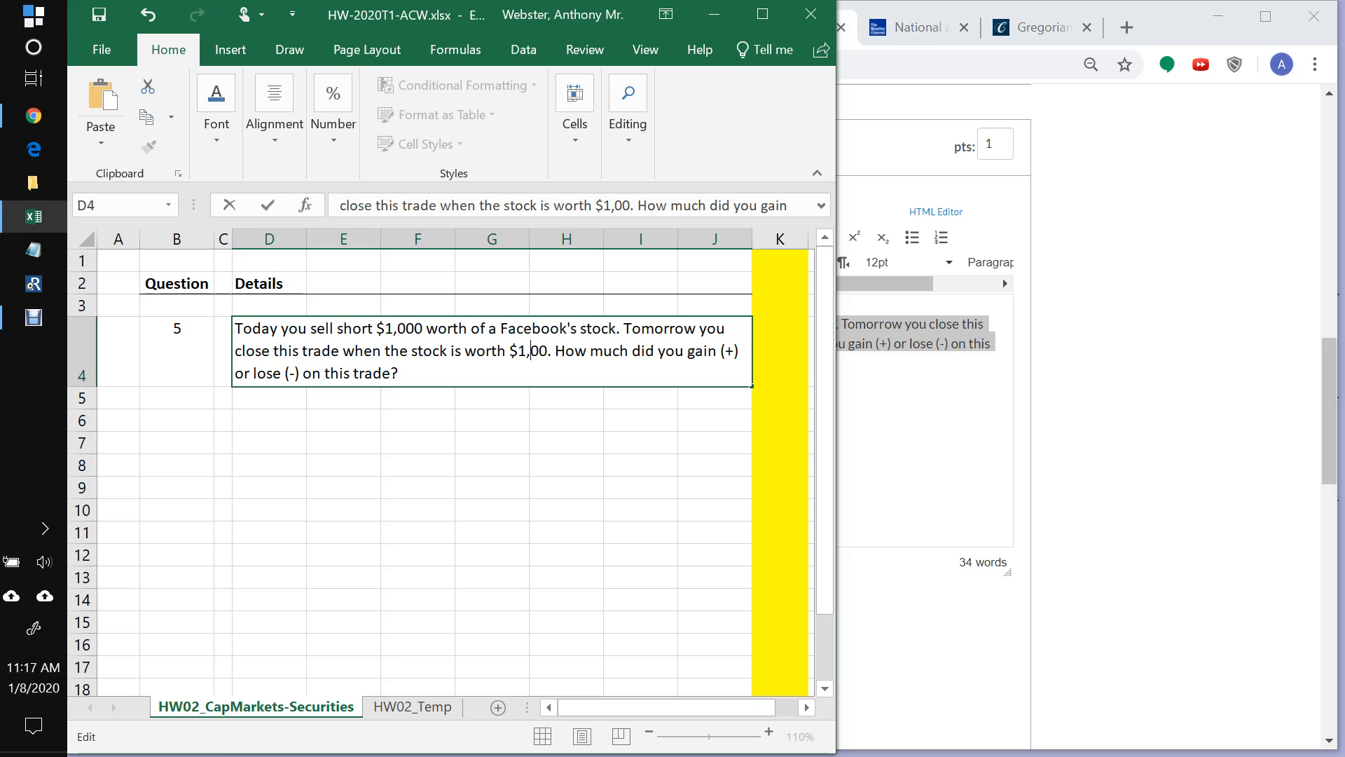
pyautogui.write('5')
pyautogui.press('BackSpace')
pyautogui.write('4')
pyautogui.press('Return')
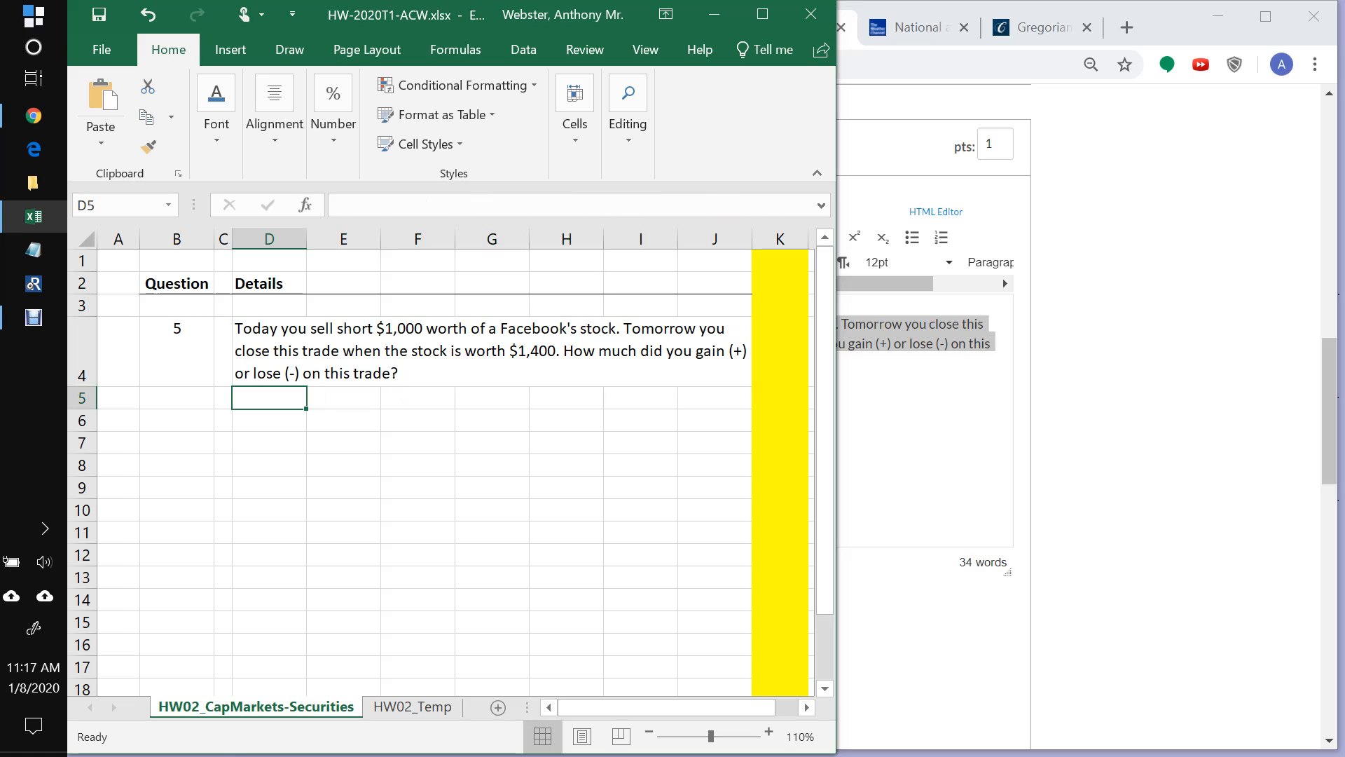
pyautogui.doubleClick(394, 329)
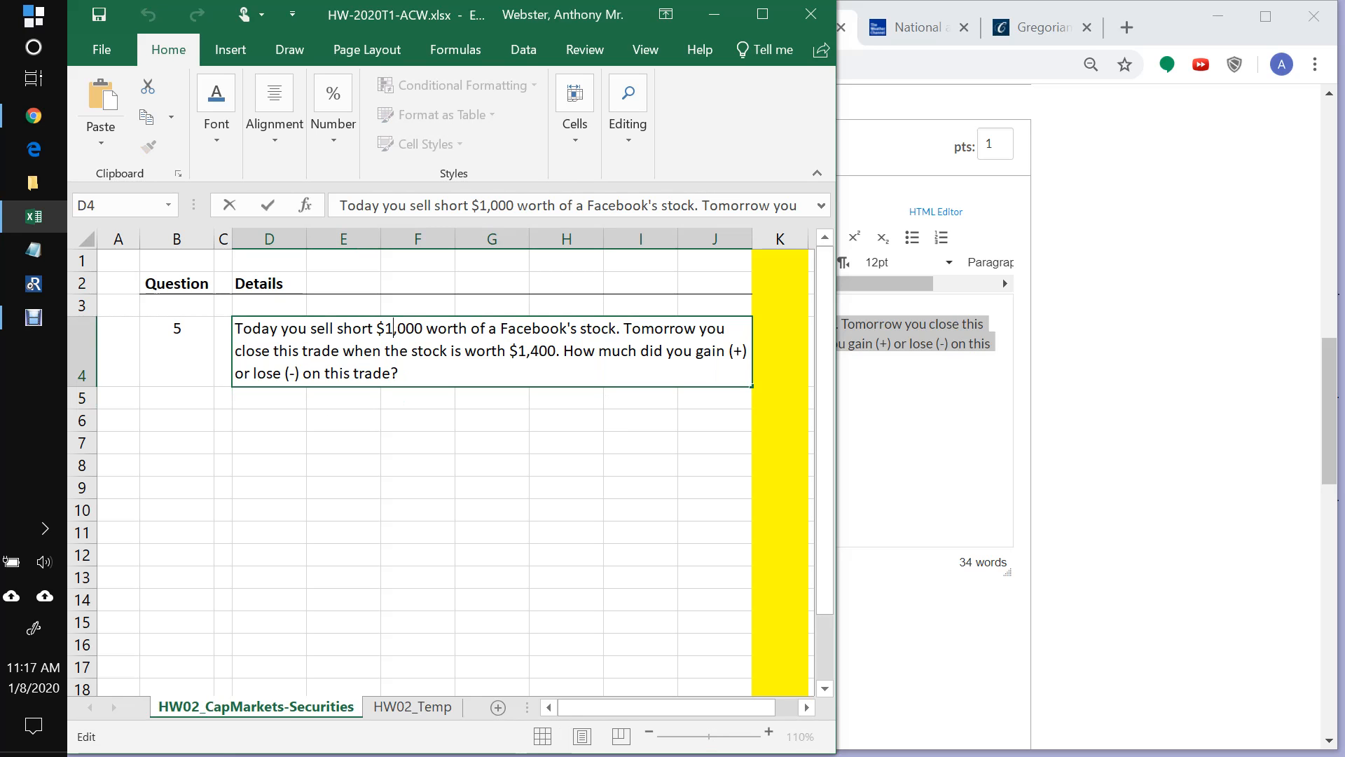
pyautogui.click(491, 443)
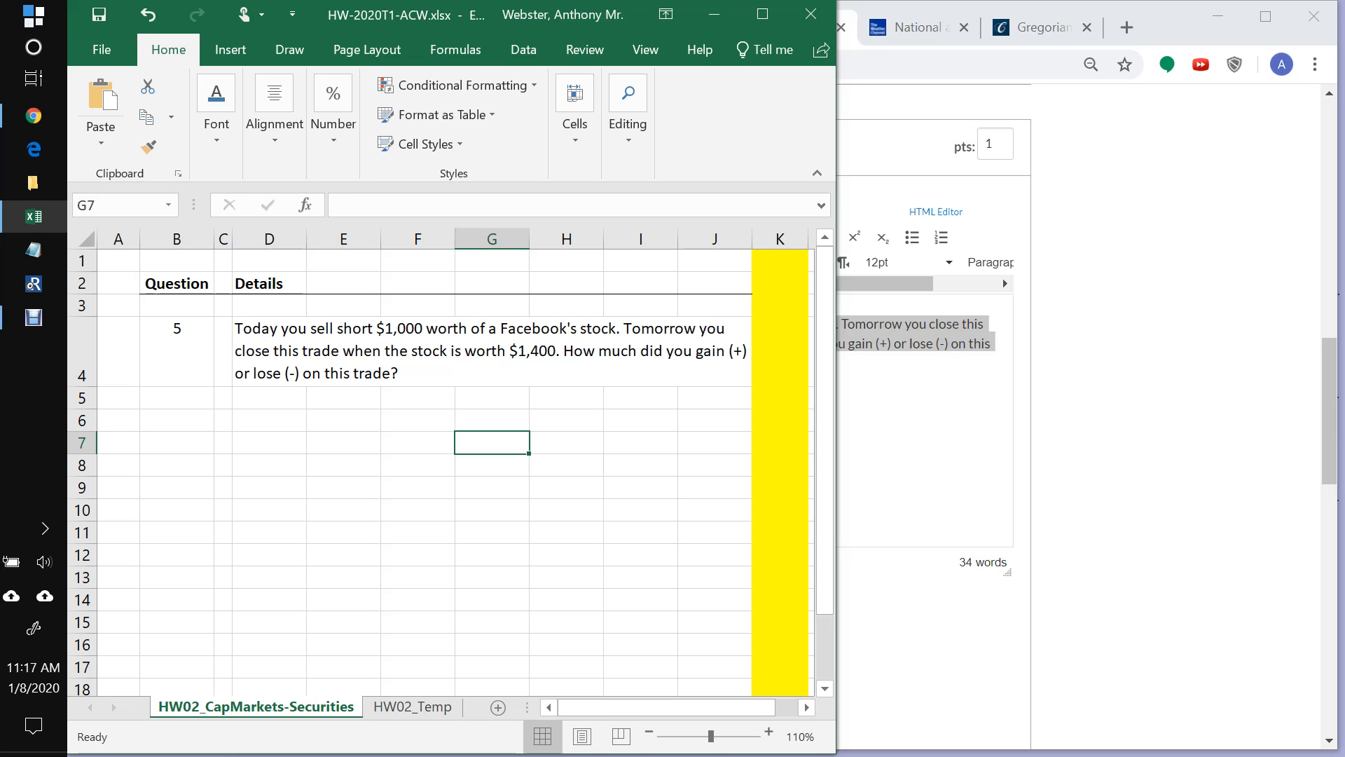
# Step: Enter the label "Solution:" in cell D6, below the question text
pyautogui.doubleClick(269, 420)
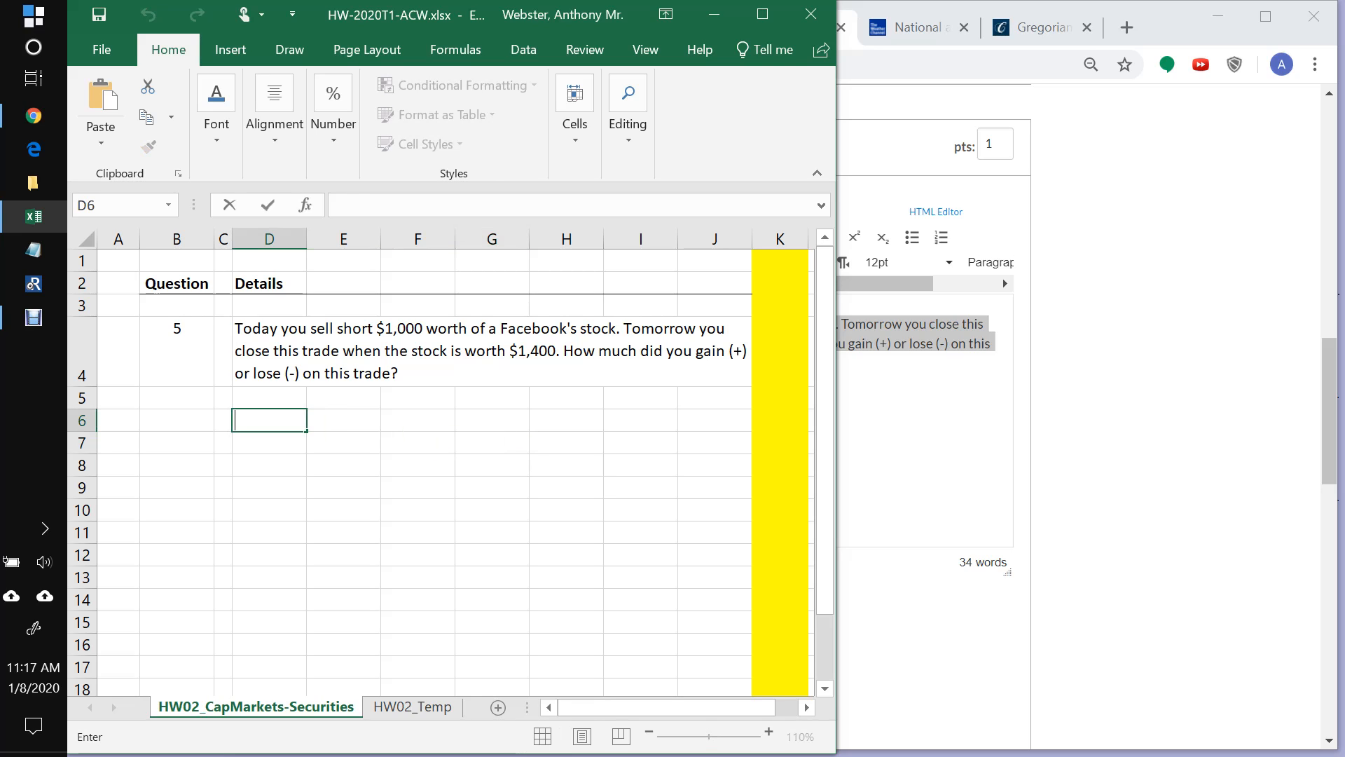
pyautogui.write('Solution:')
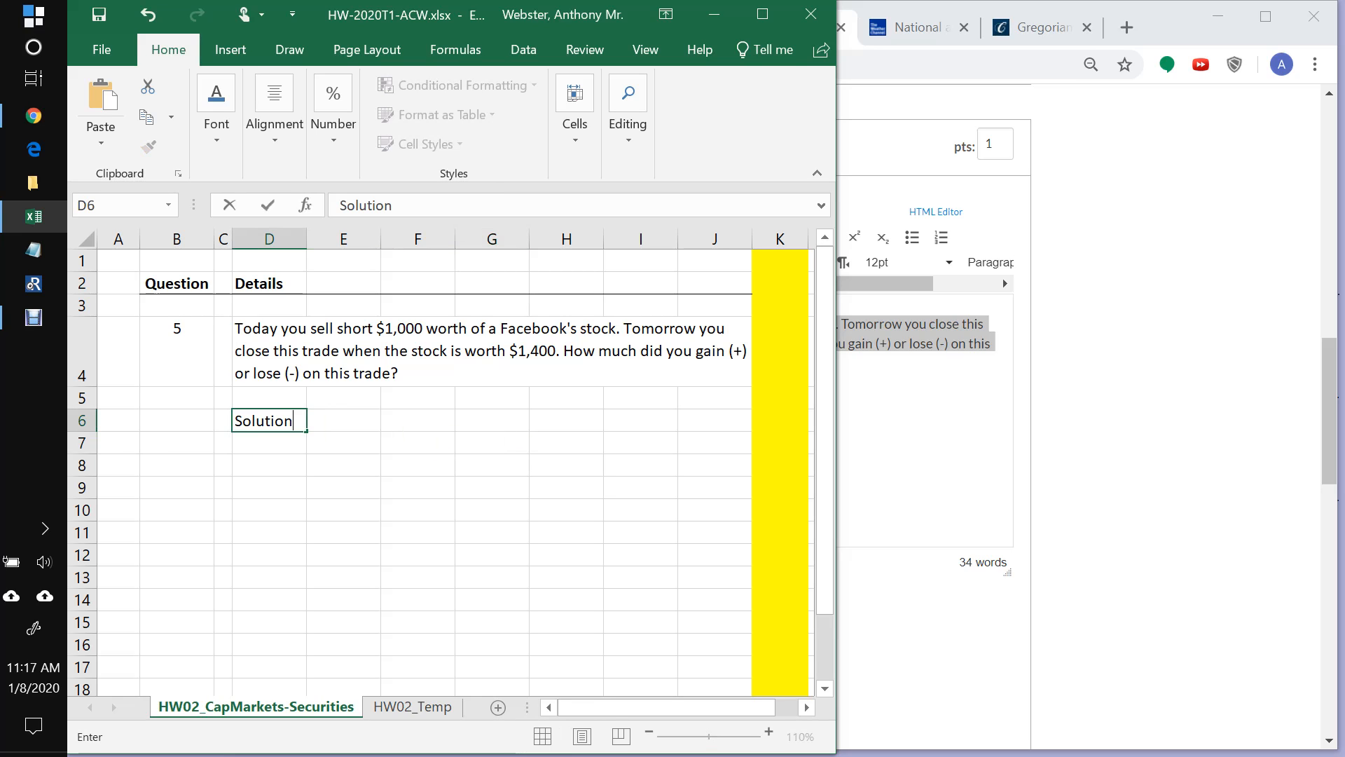
pyautogui.press('Return')
pyautogui.press('Return')
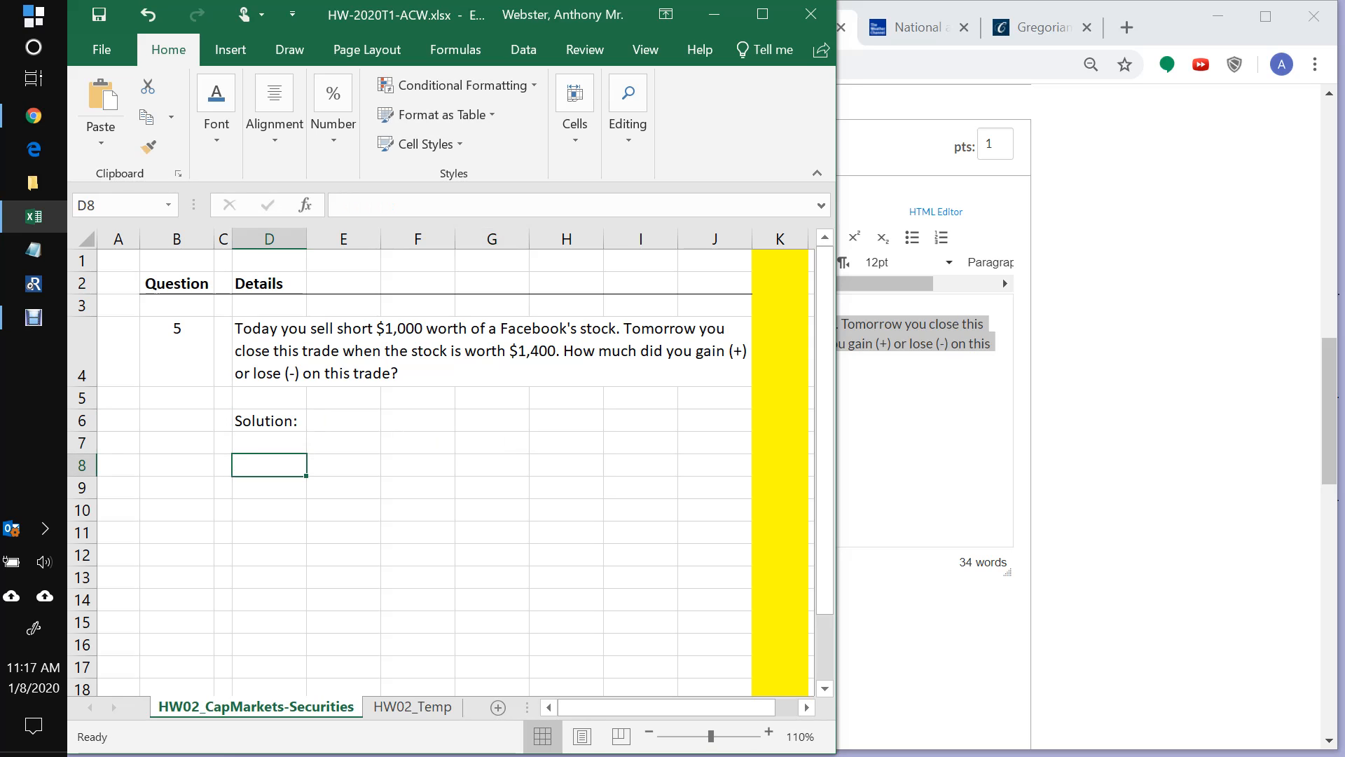
# Step: Enter the solution table headings "Event" in D8 and "Cash Flow" in F8
pyautogui.write('Event')
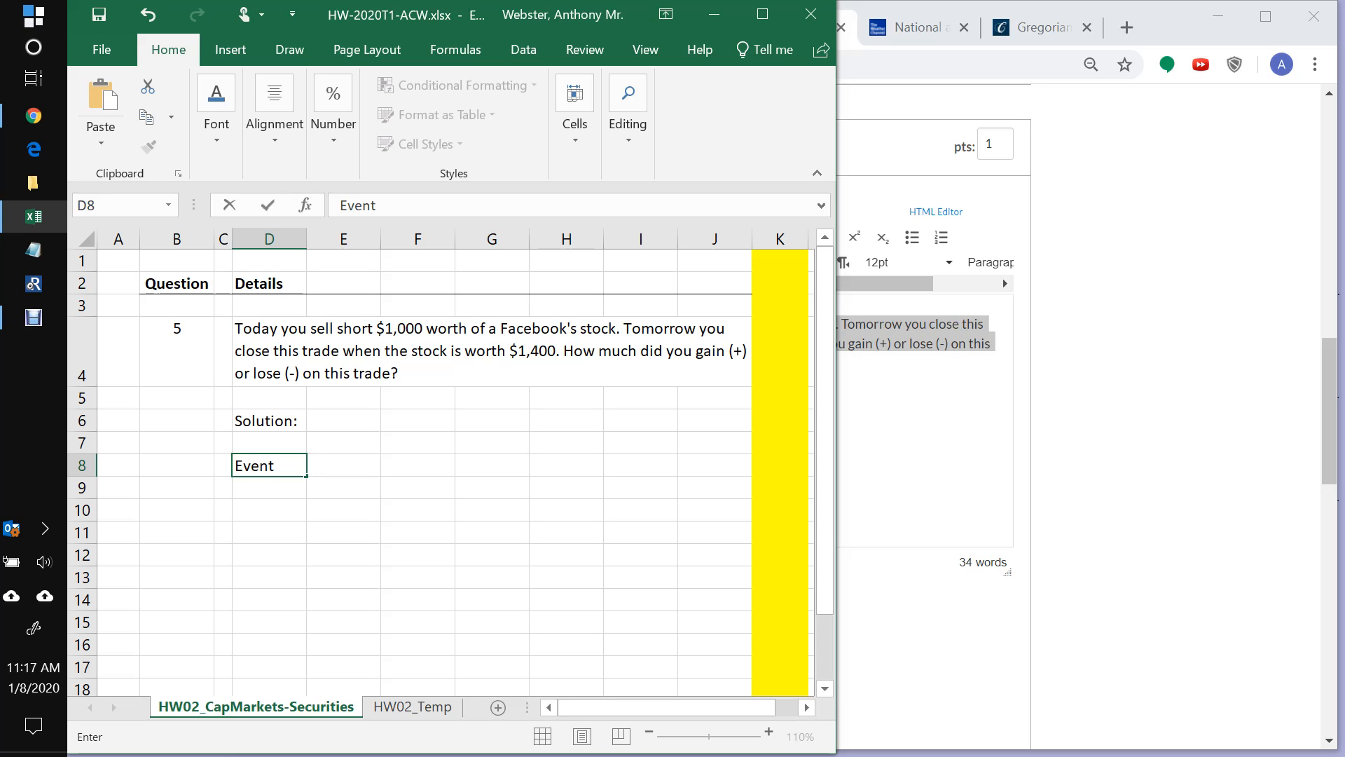
pyautogui.press('Tab')
pyautogui.press('Tab')
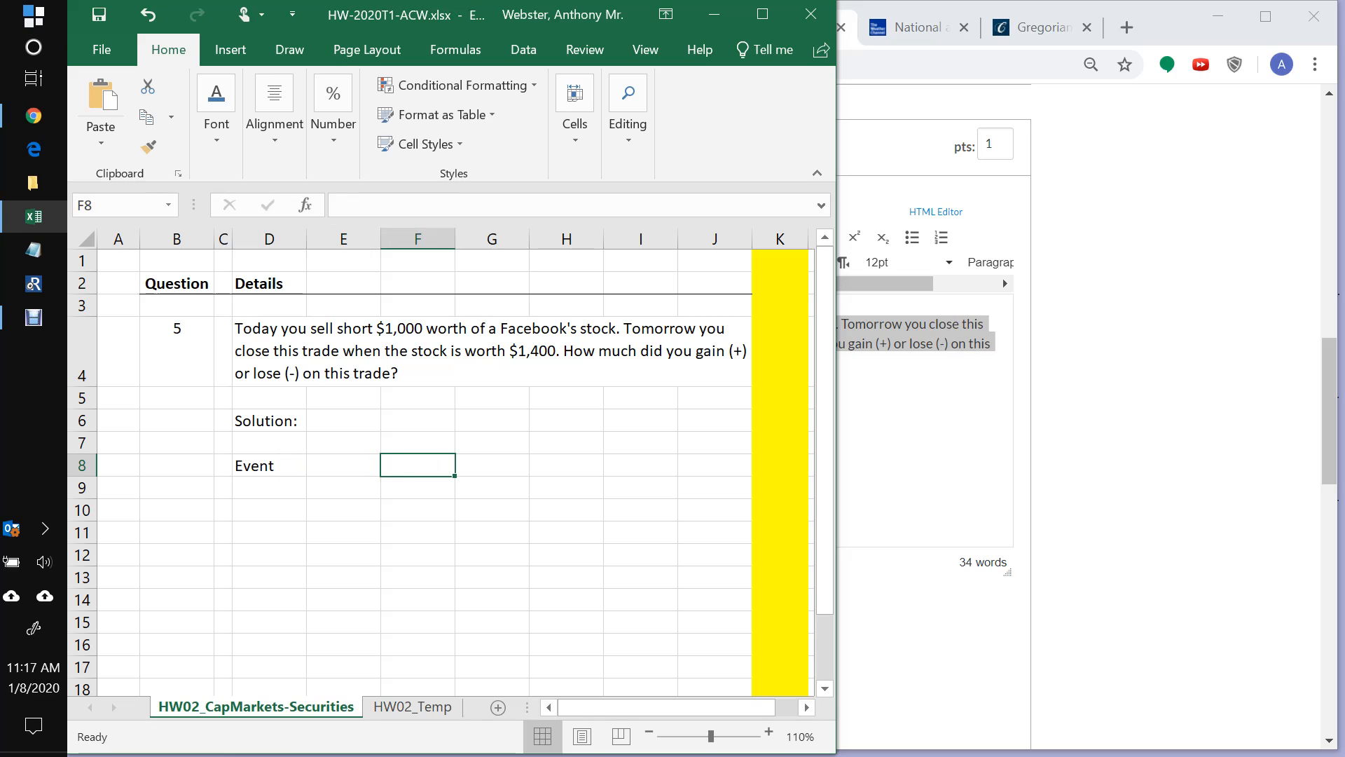
pyautogui.write('Cash Flow')
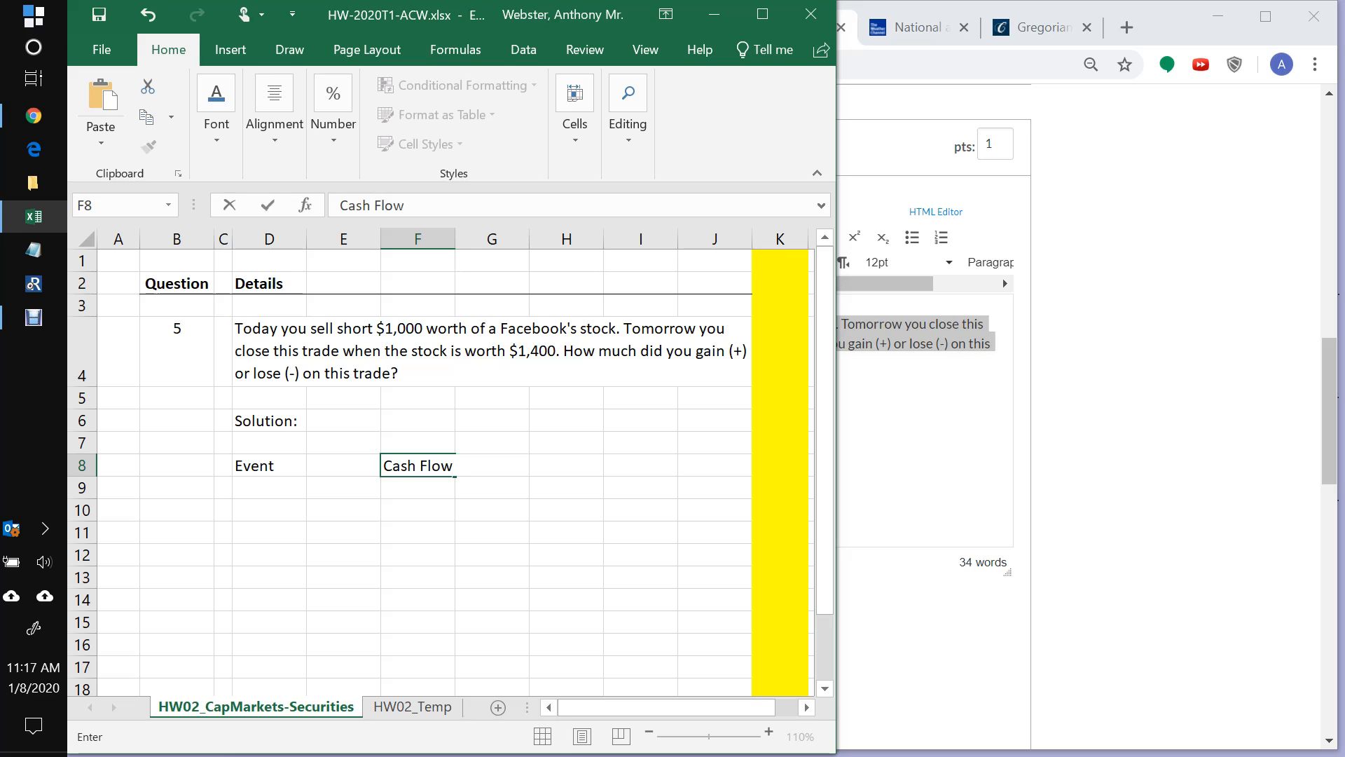
pyautogui.press('Return')
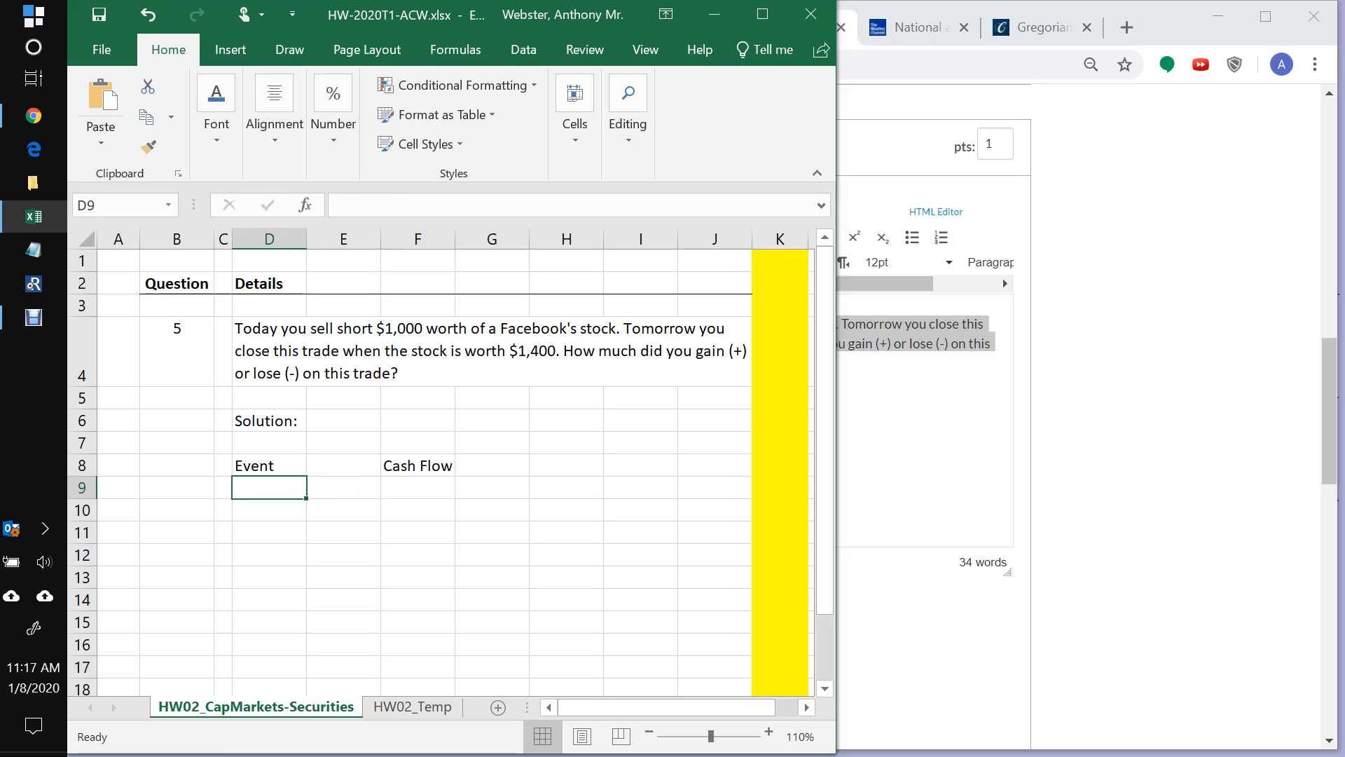
# Step: Record the first event as "Sell short $1,000" in D9 with a cash flow of 1000 in F9
pyautogui.write('See')
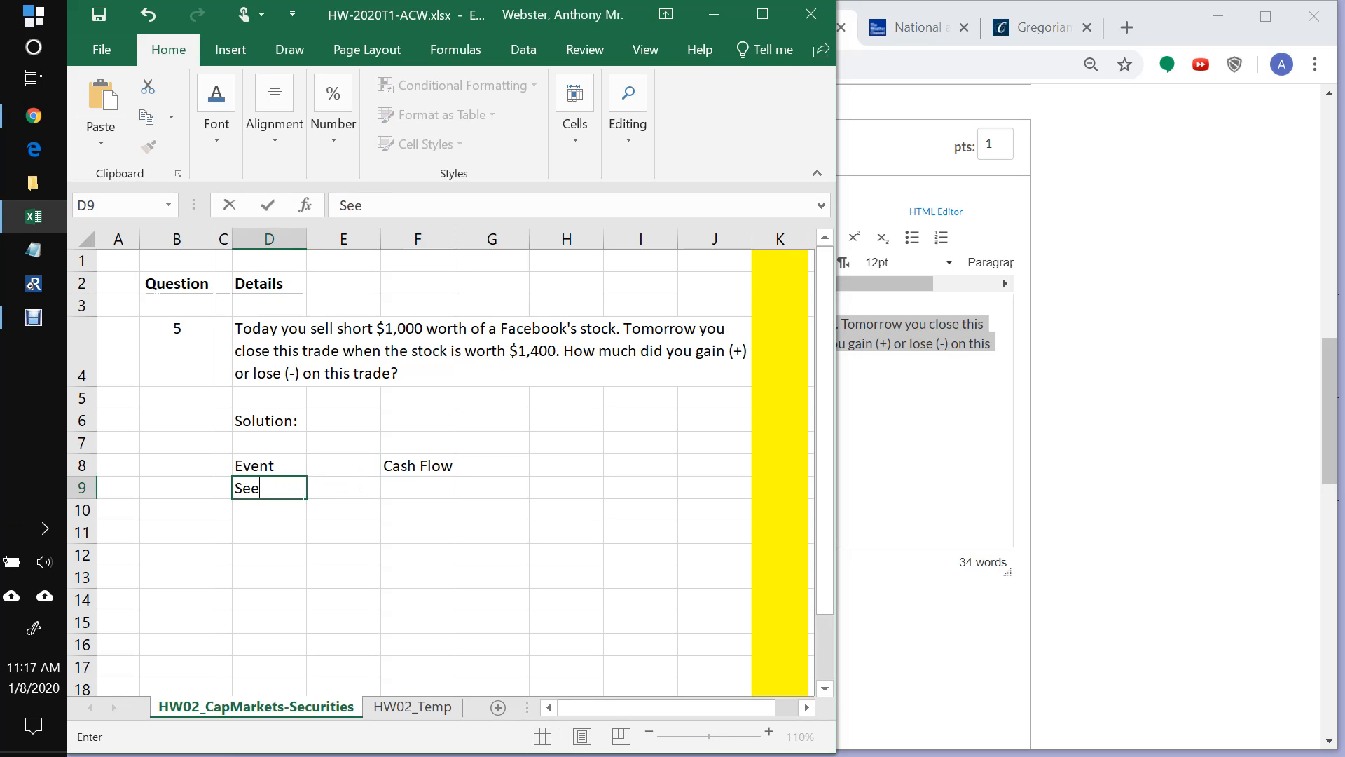
pyautogui.press('BackSpace')
pyautogui.write('ll short $1,000')
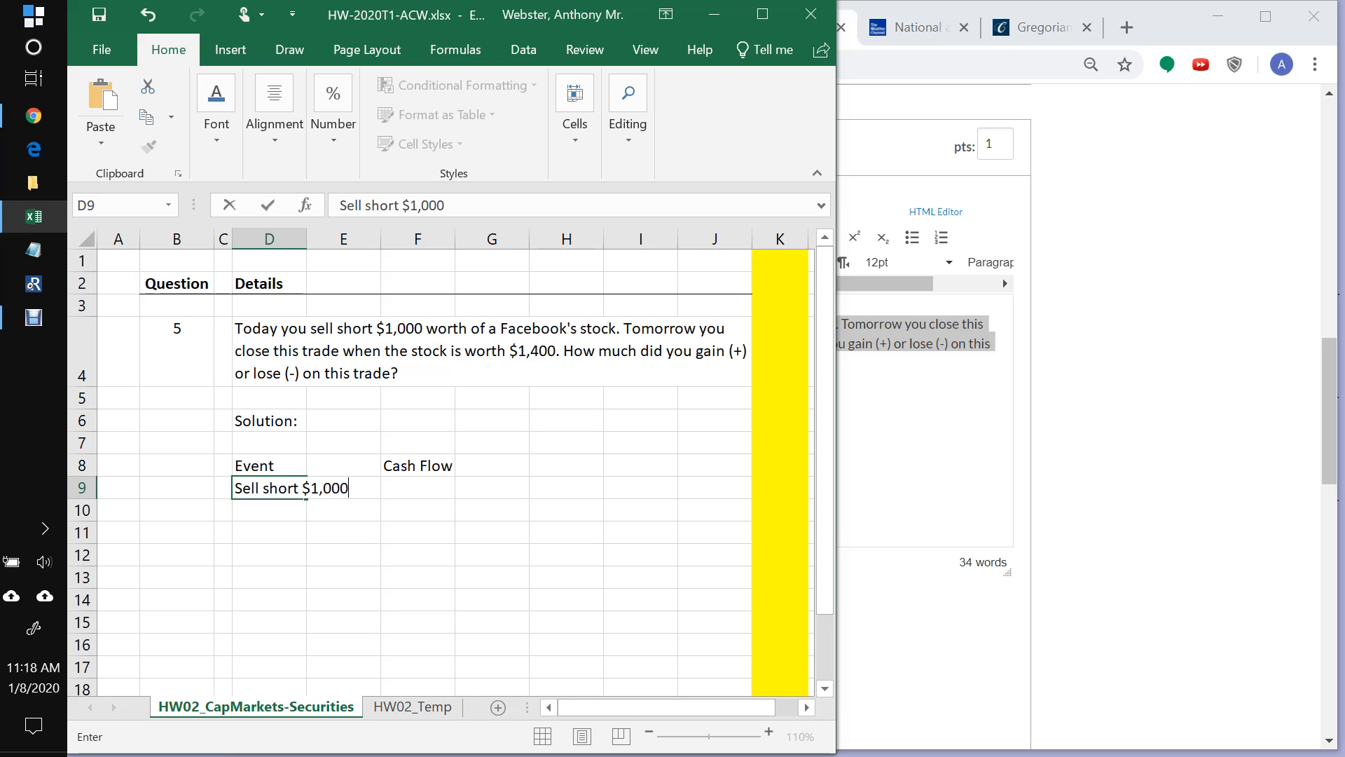
pyautogui.press('Tab')
pyautogui.press('Tab')
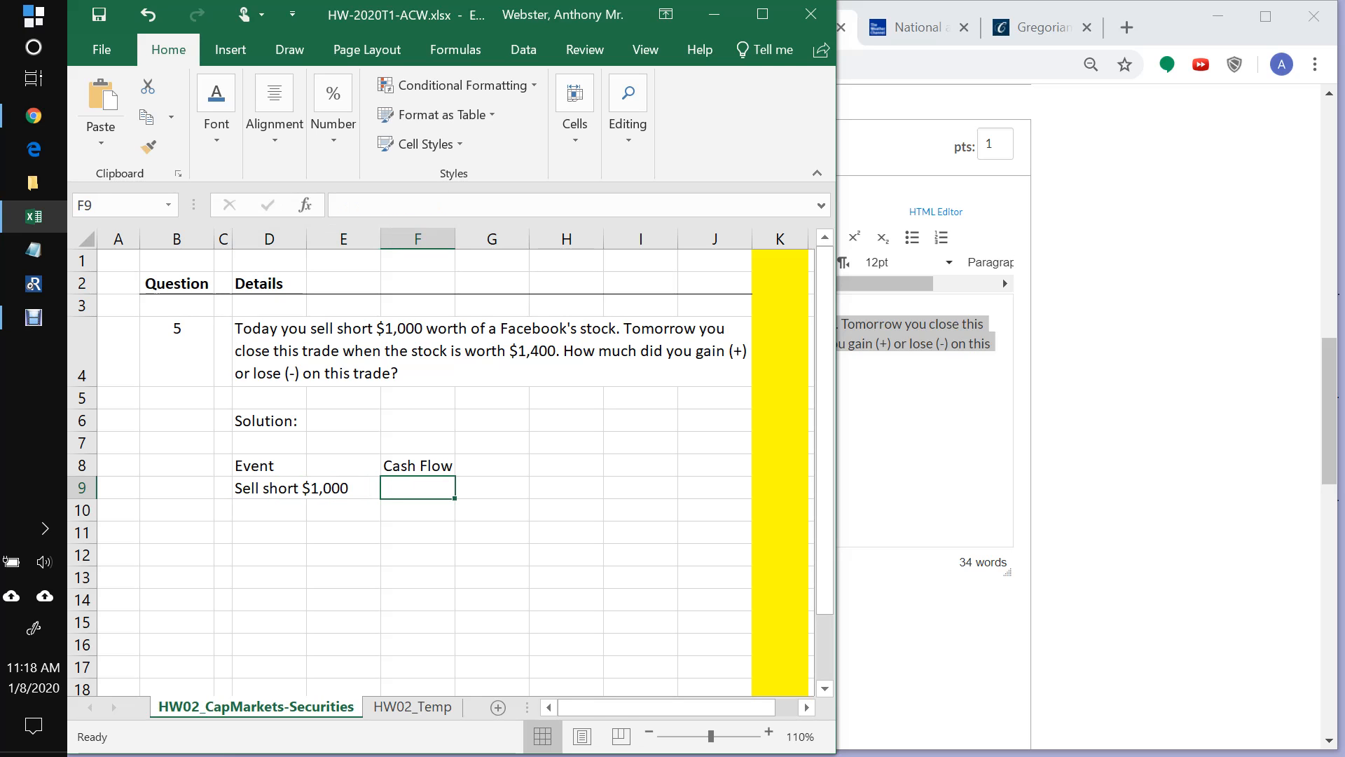
pyautogui.write('1000')
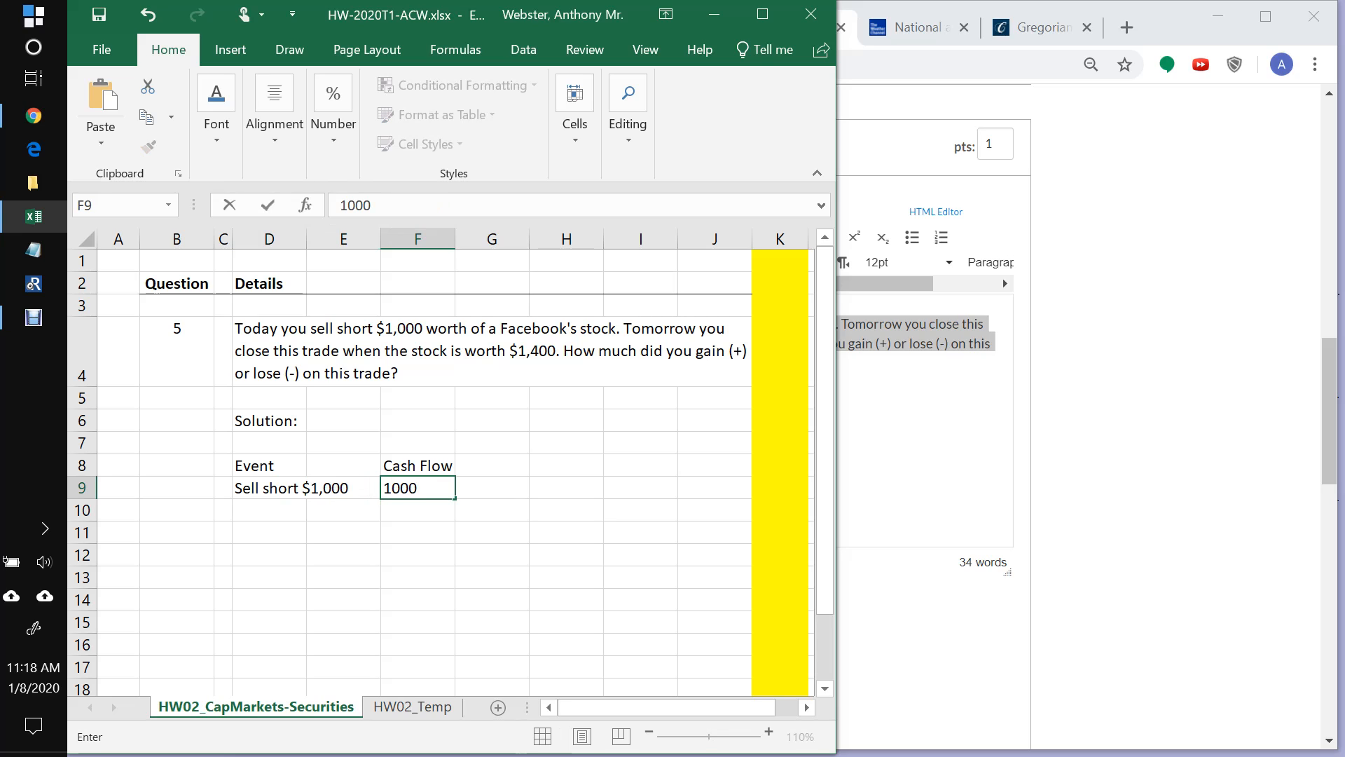
pyautogui.press('Return')
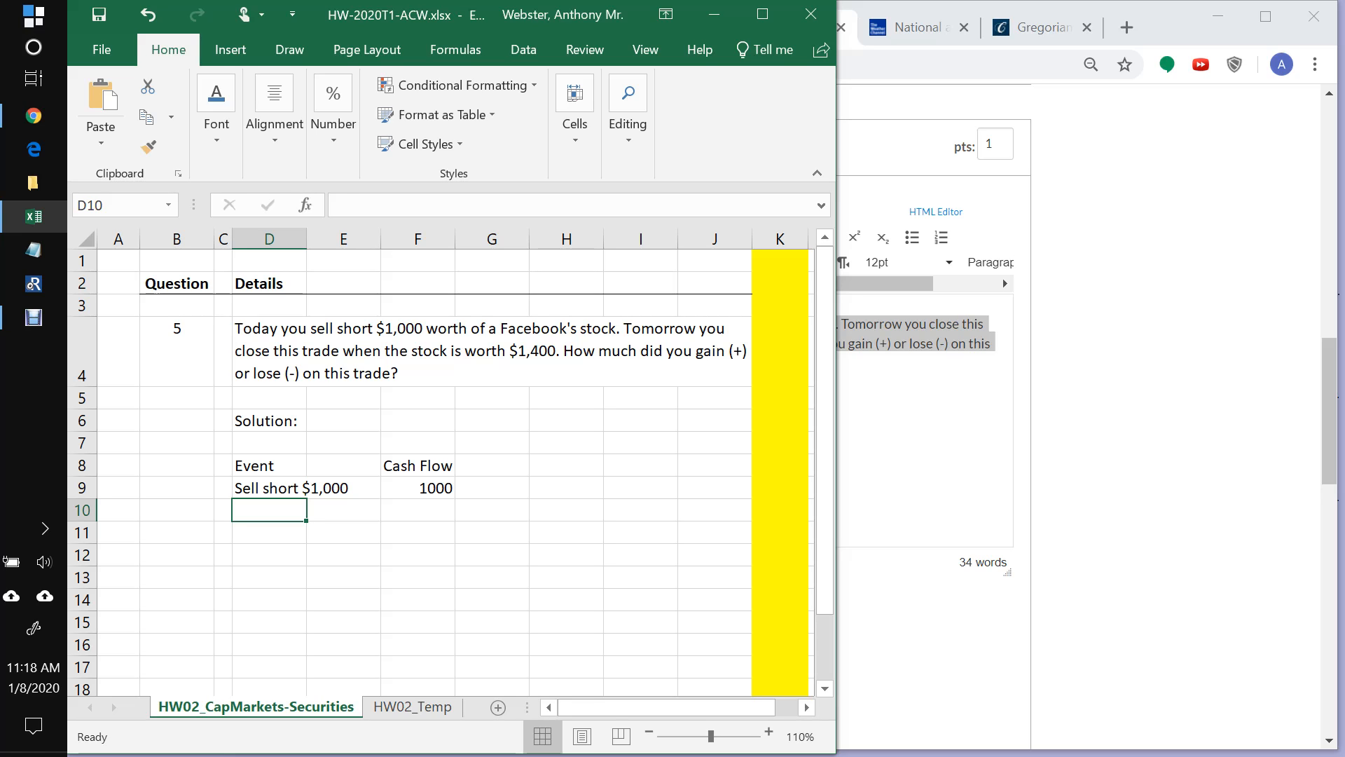
# Step: Enter the explanatory note "(Borrow/sell one share)" as text in D10, under the short sale event
pyautogui.write("'(")
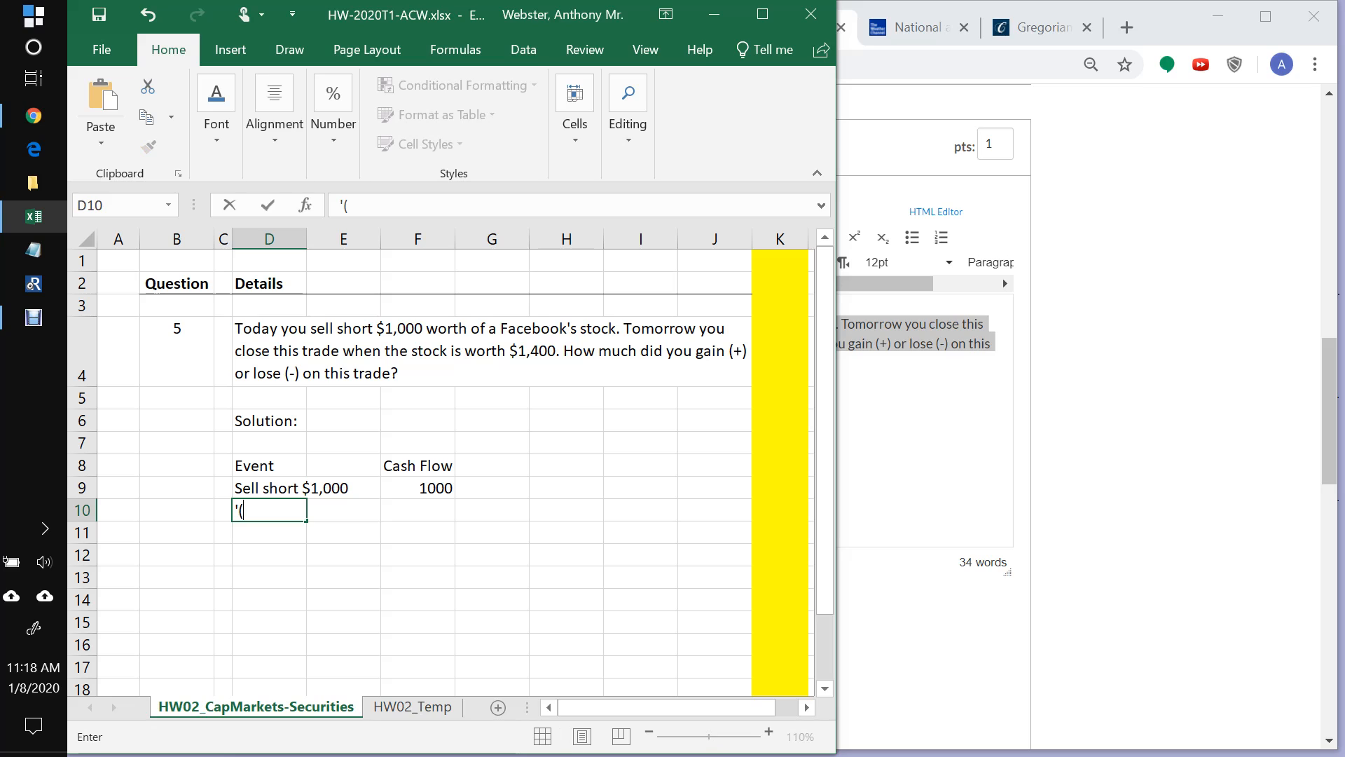
pyautogui.write('Boo')
pyautogui.press('BackSpace')
pyautogui.write('rrow/see')
pyautogui.press('BackSpace')
pyautogui.write('ll')
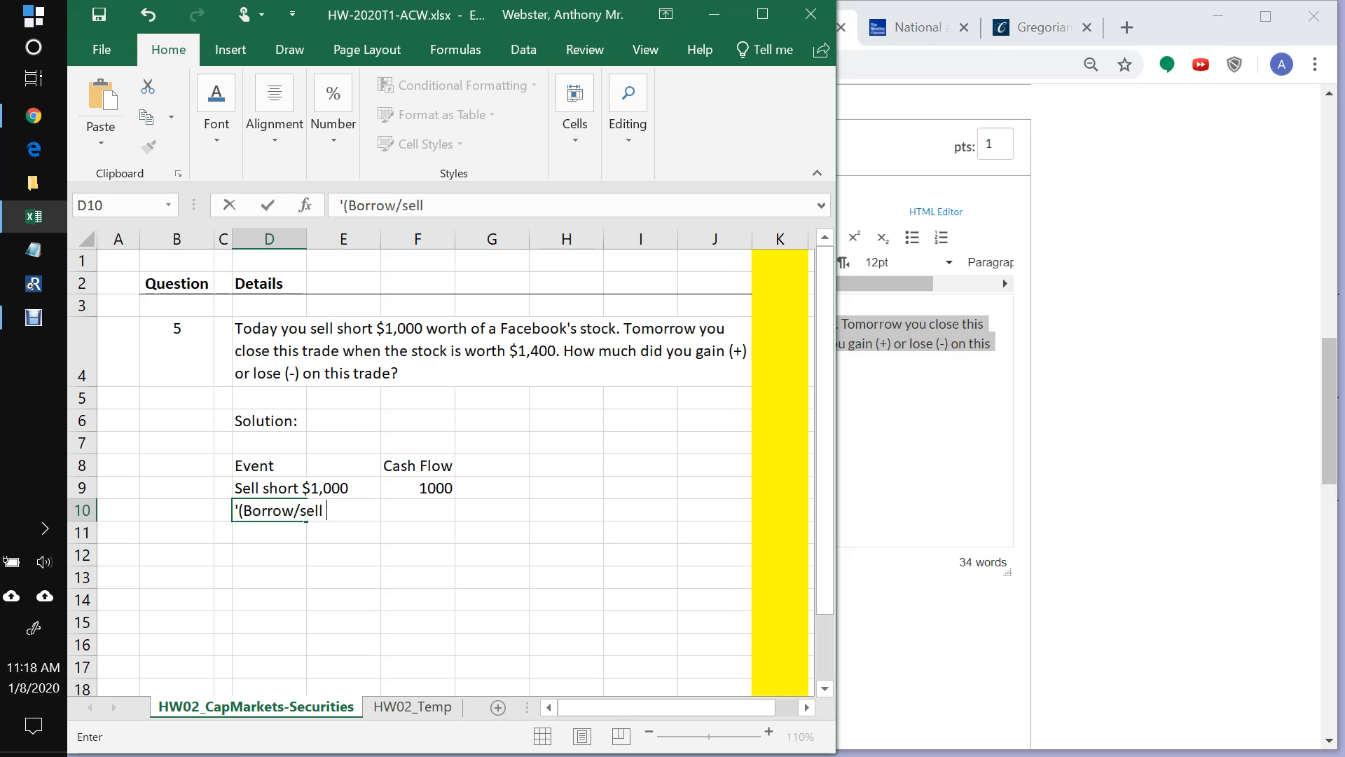
pyautogui.write(' one share')
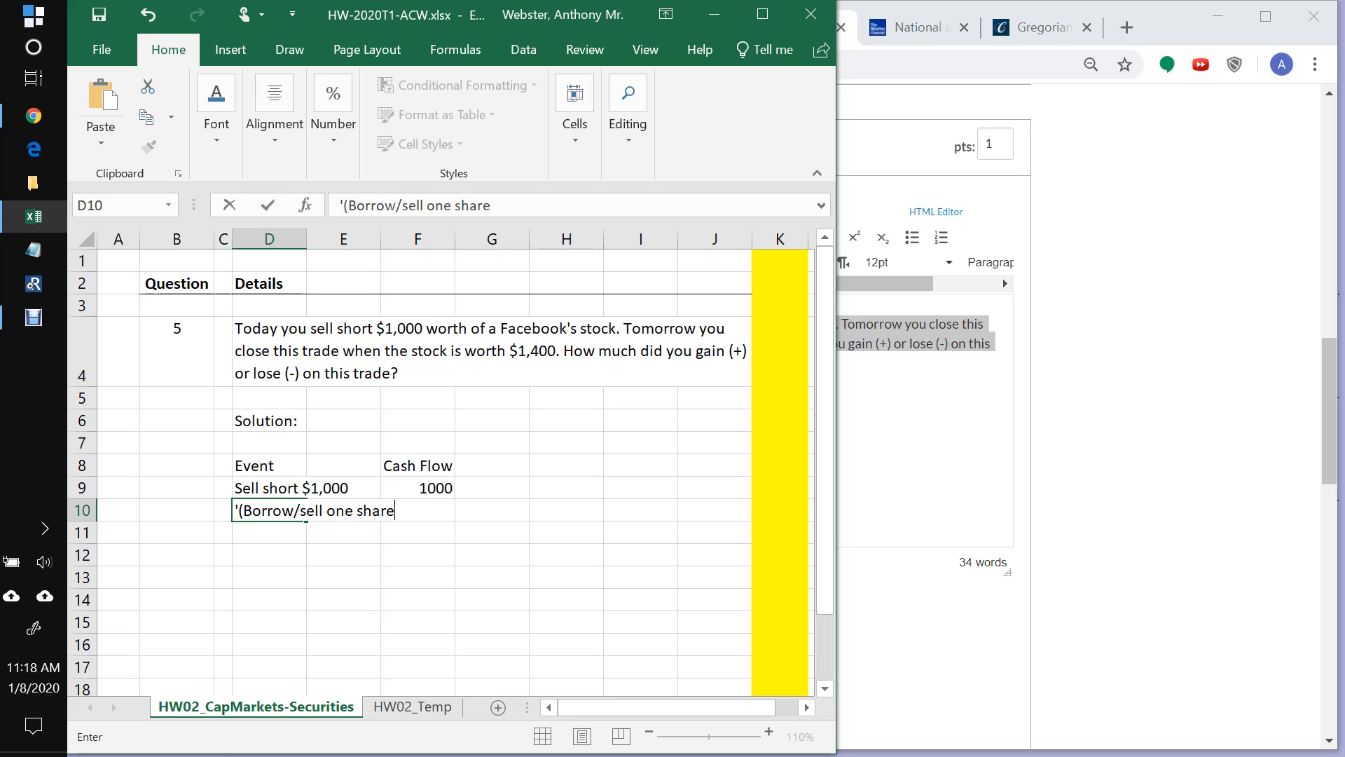
pyautogui.write(')')
pyautogui.press('Return')
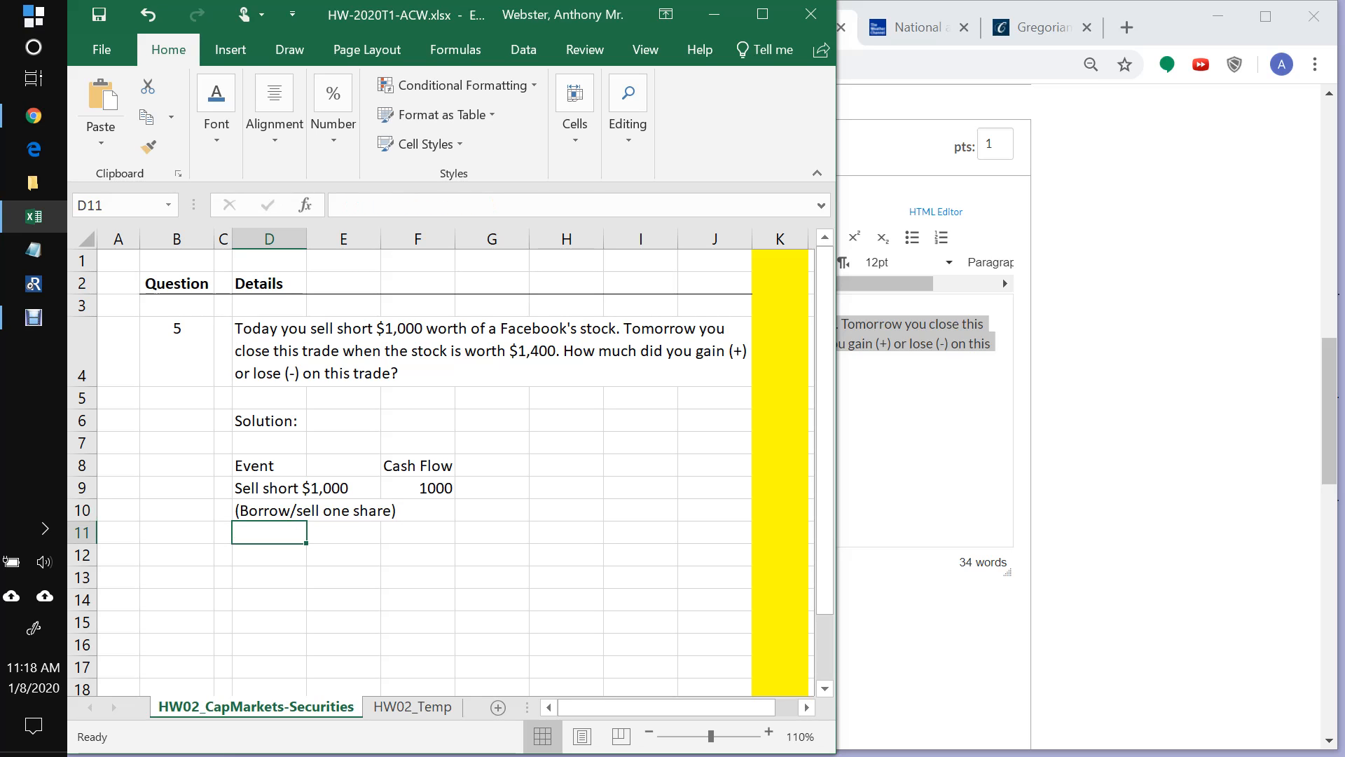
# Step: Enter "Close the trade" as the second event in D12, leaving row 11 blank
pyautogui.press('Return')
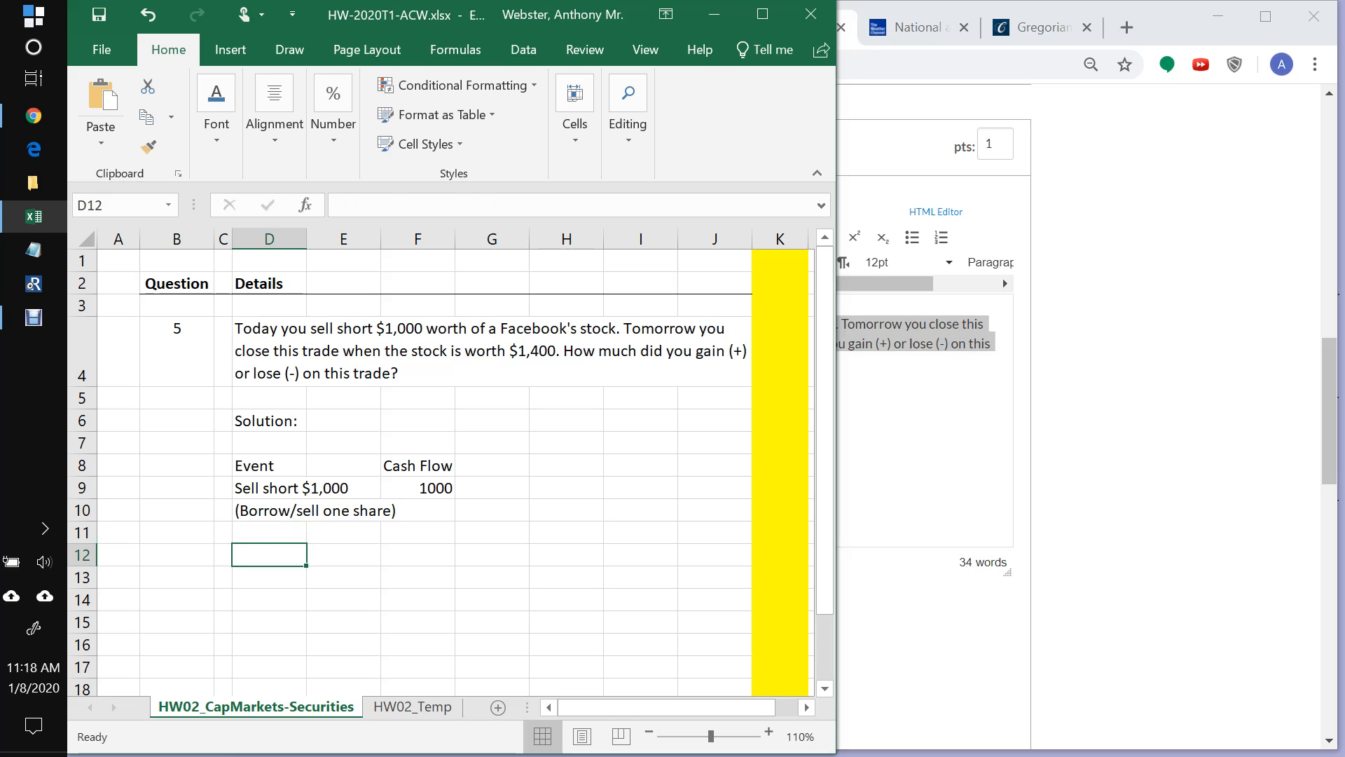
pyautogui.write('Closed ')
pyautogui.write('in')
pyautogui.press('BackSpace')
pyautogui.press('BackSpace')
pyautogui.press('BackSpace')
pyautogui.press('BackSpace')
pyautogui.write('the trade')
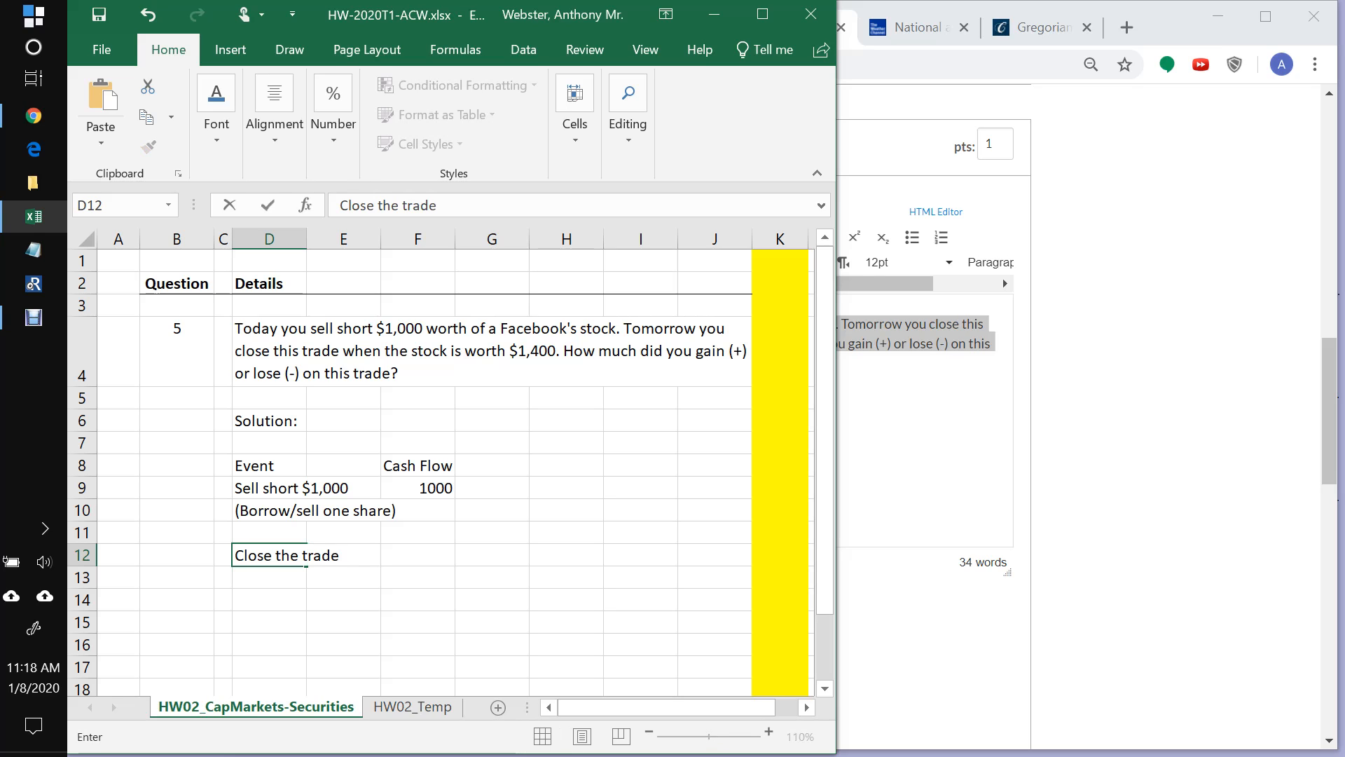
pyautogui.press('Return')
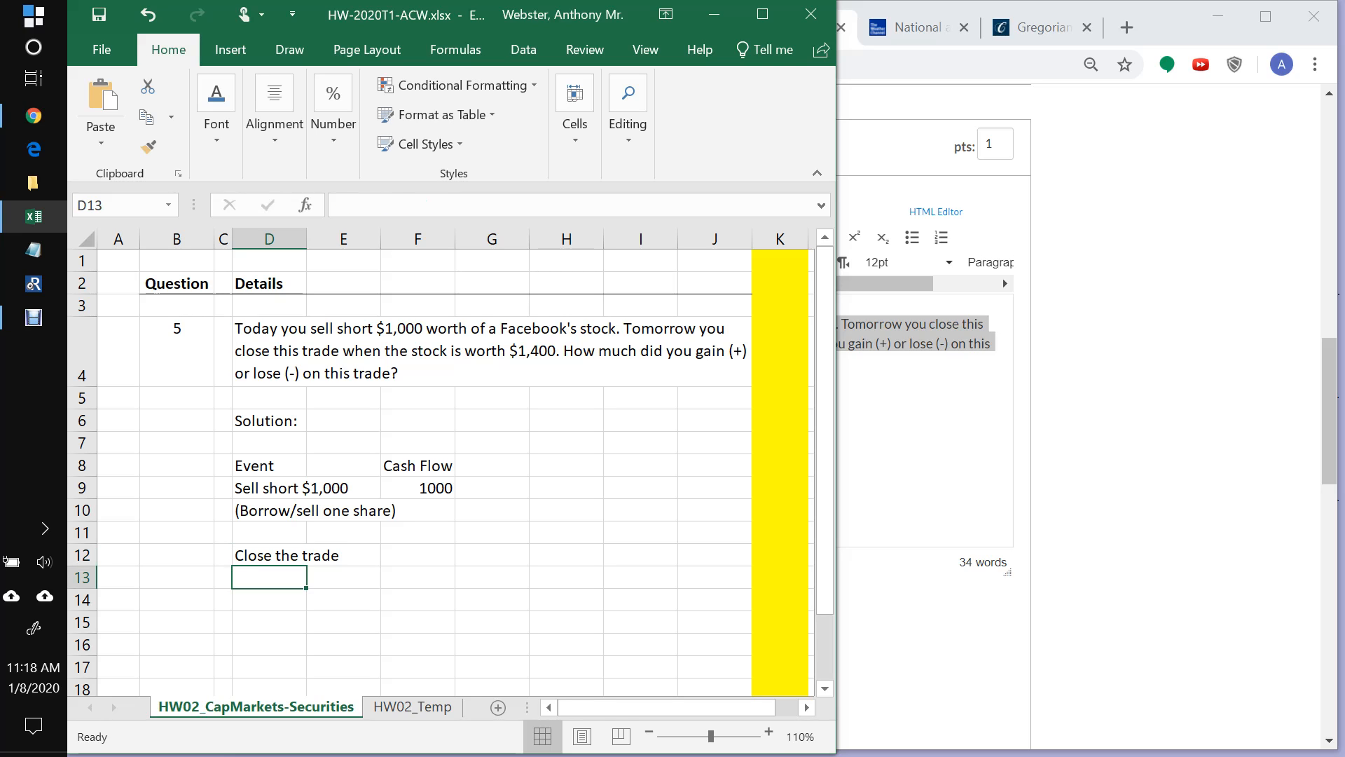
# Step: Underline the Event and Cash Flow heading row with a bottom border across D8:F8
pyautogui.moveTo(269, 465); pyautogui.dragTo(421, 462)
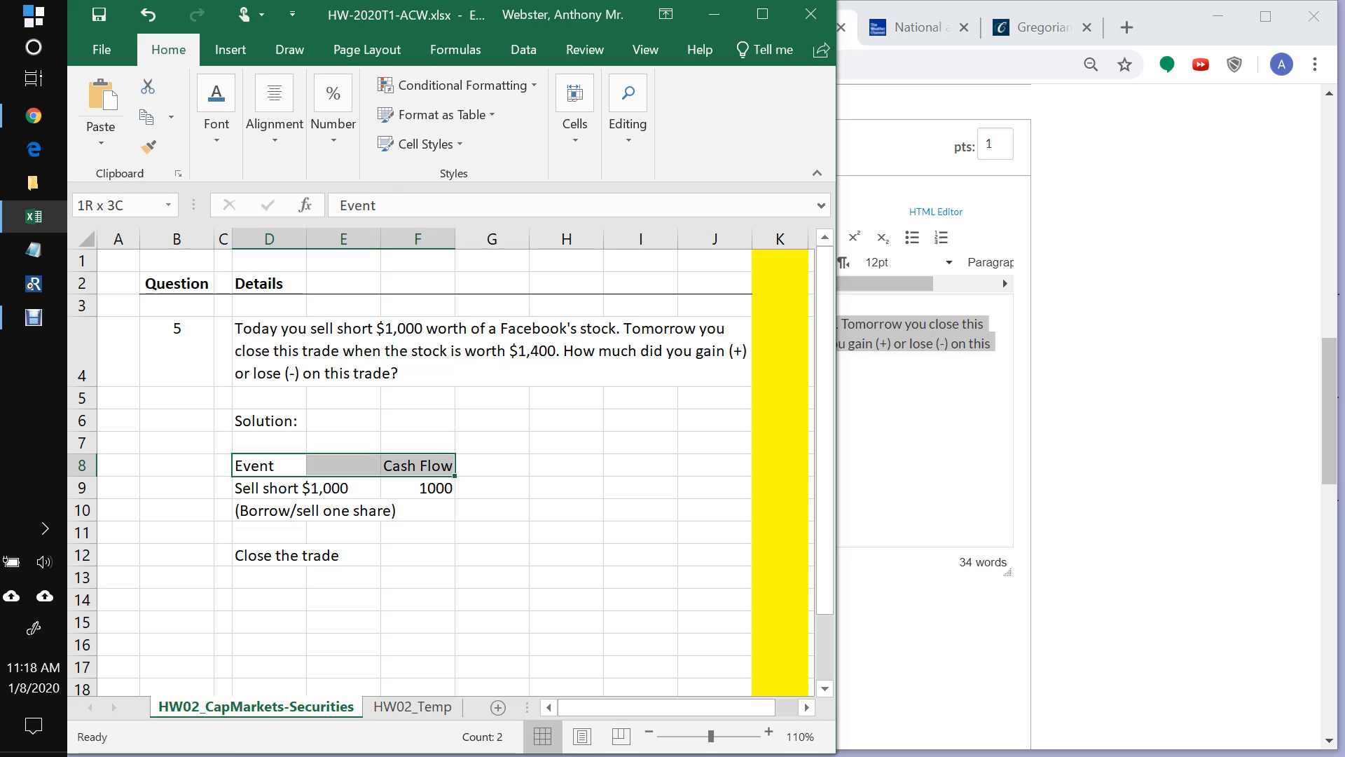
pyautogui.click(419, 465)
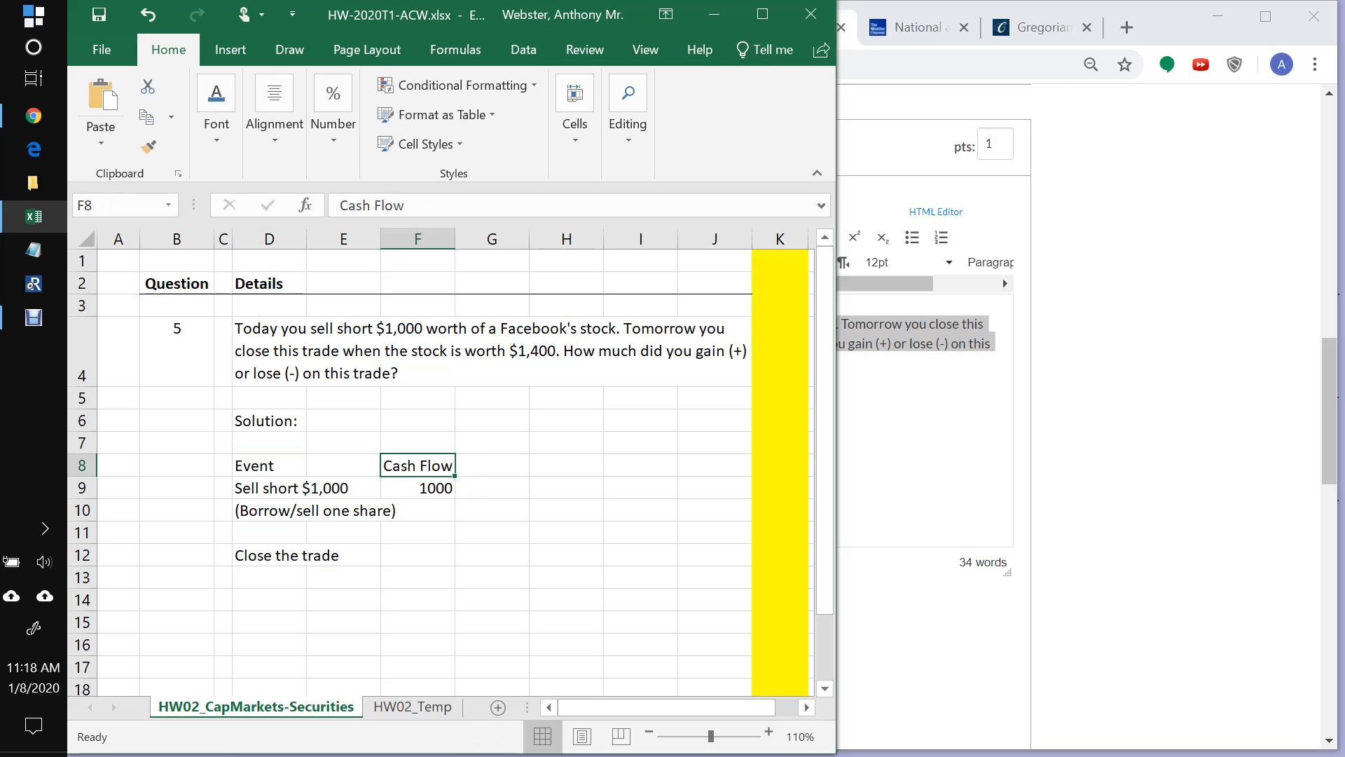
pyautogui.moveTo(269, 465); pyautogui.dragTo(421, 465)
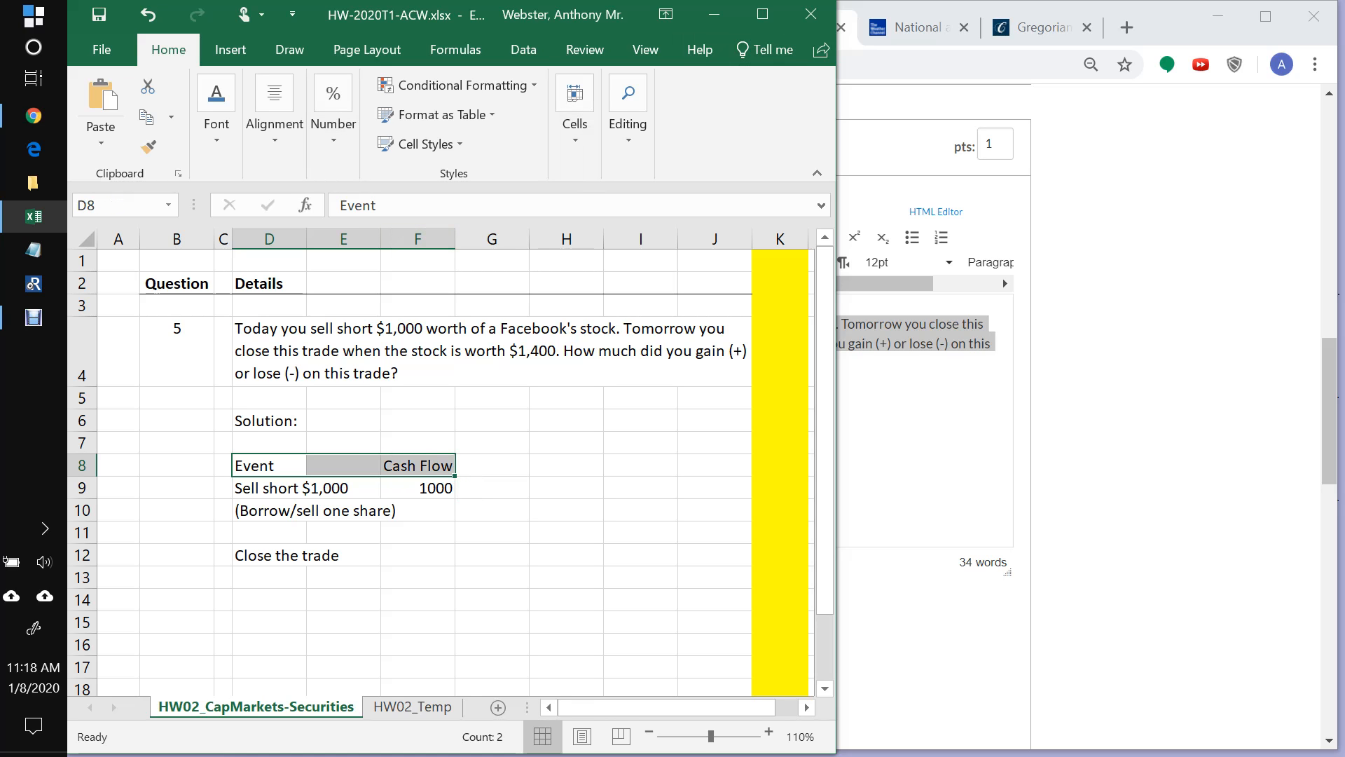
pyautogui.click(762, 14)
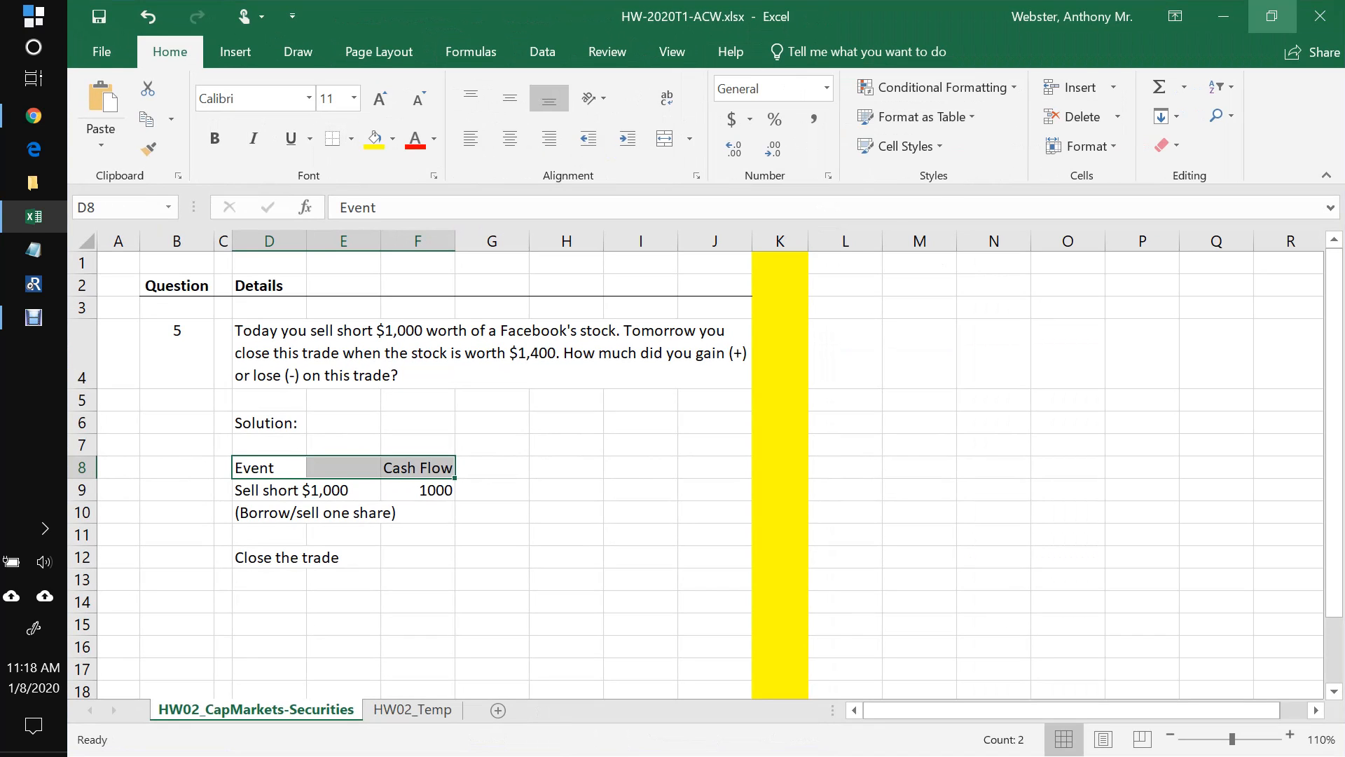
pyautogui.click(1271, 16)
pyautogui.click(640, 443)
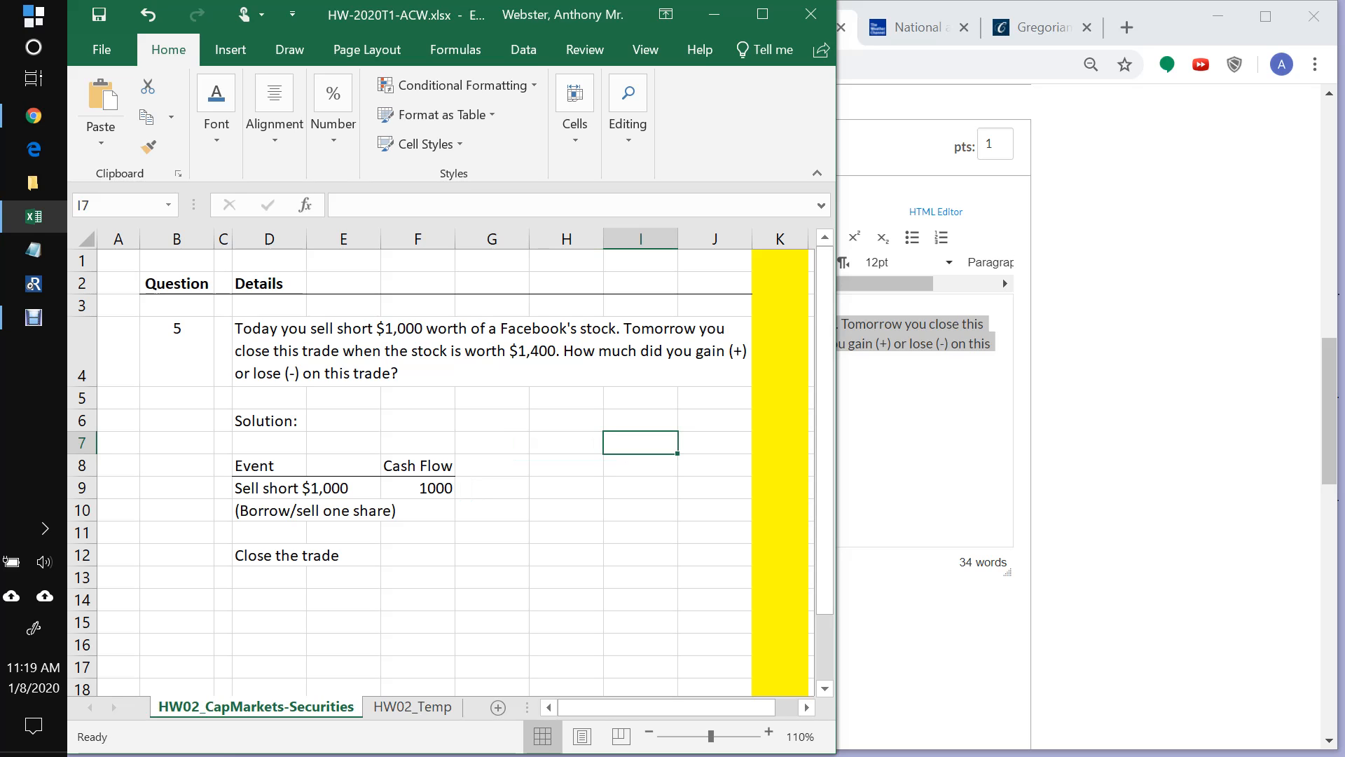
# Step: Enter -1400 in F12 as the cash flow for closing the trade
pyautogui.click(417, 555)
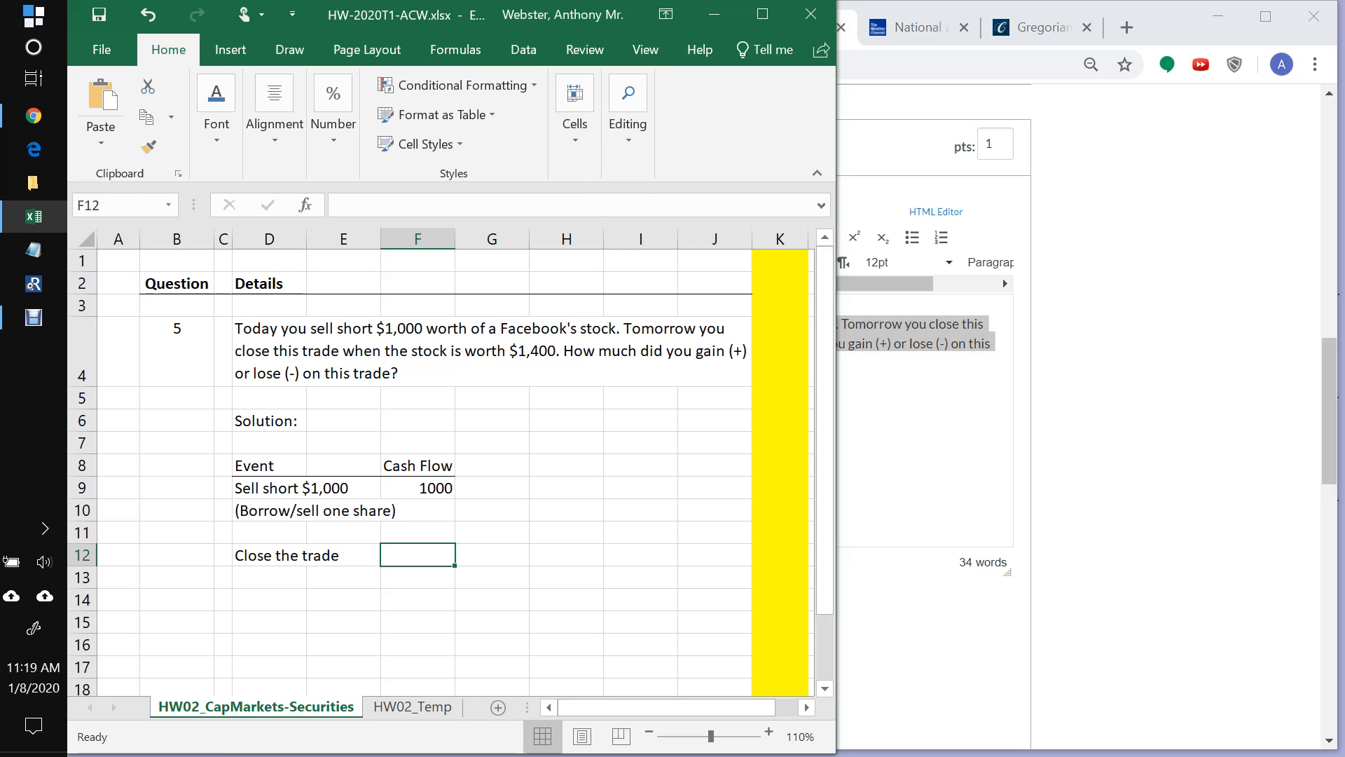
pyautogui.write('-14')
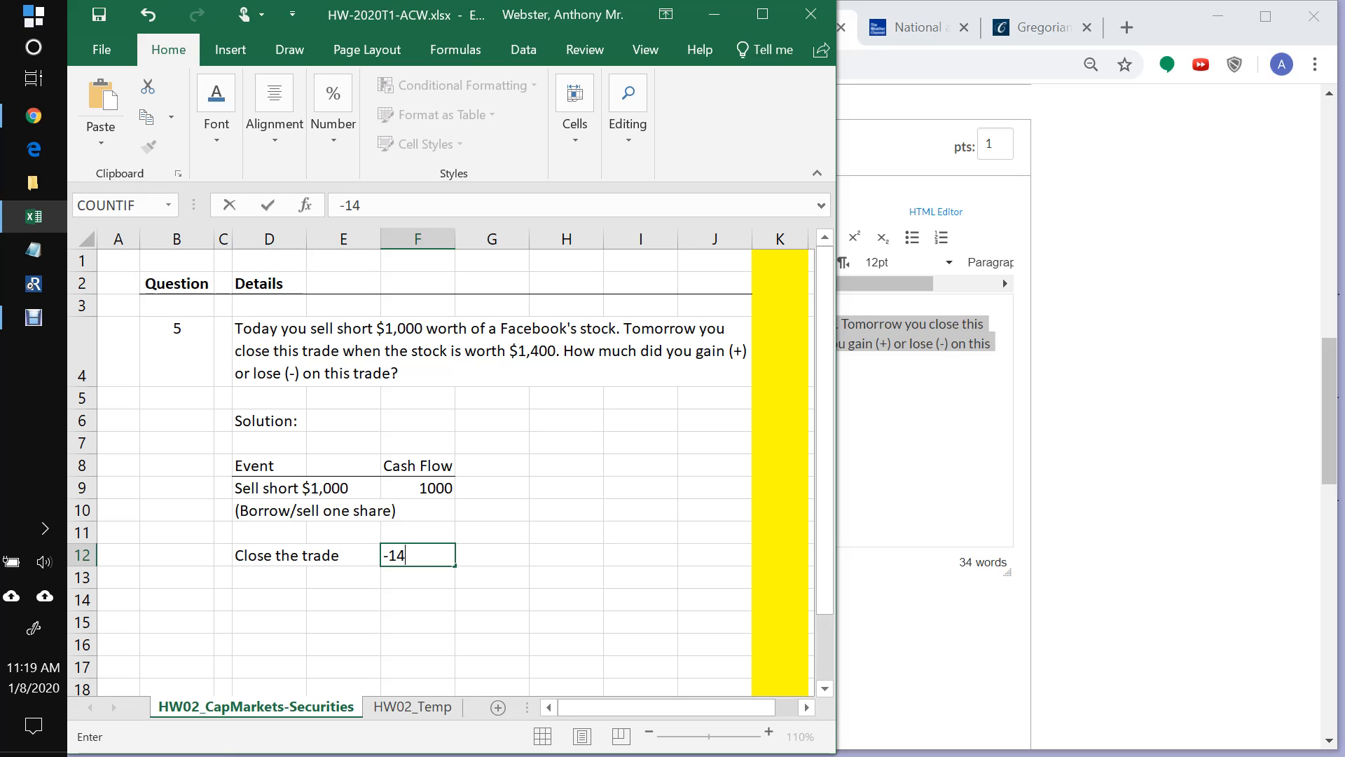
pyautogui.write('00')
pyautogui.press('Return')
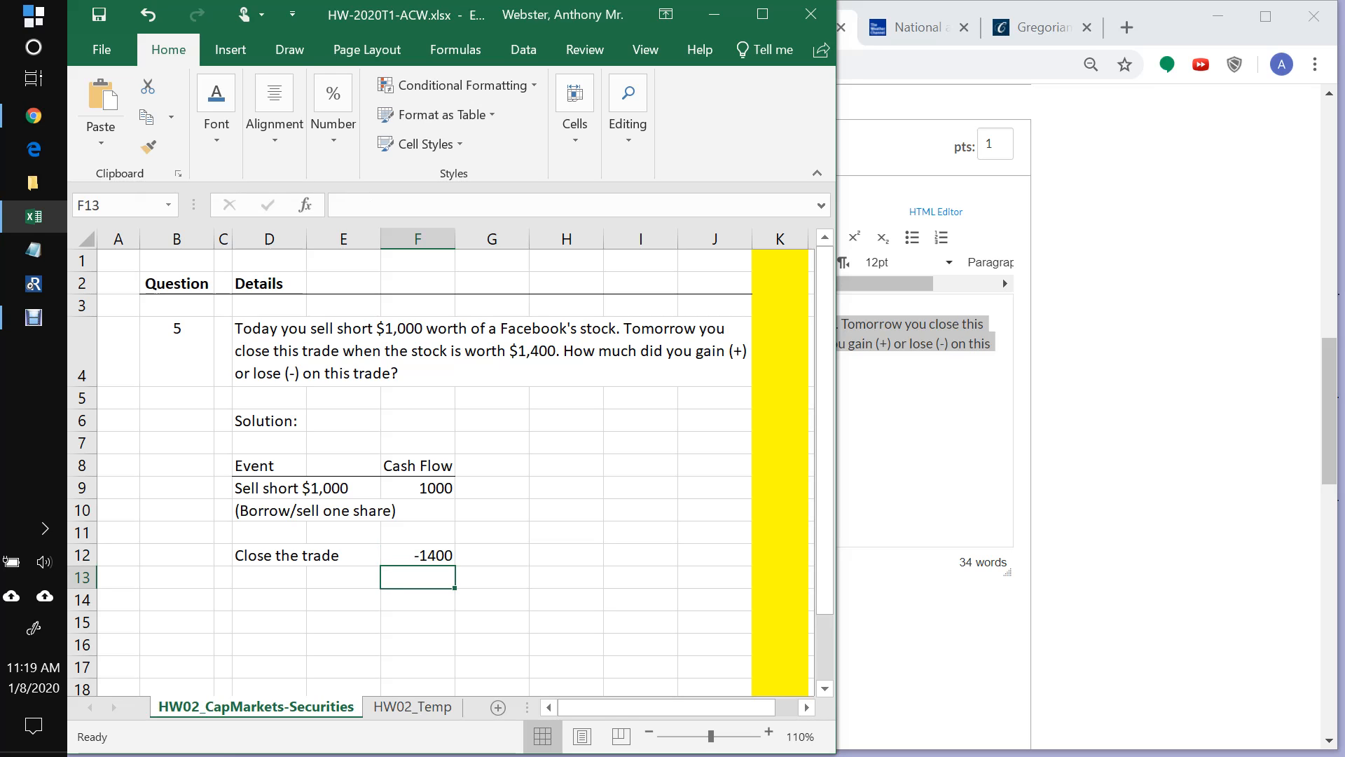
# Step: Enter the explanatory note "(Buy/return one share)" as text in D13, under the closing event
pyautogui.click(269, 577)
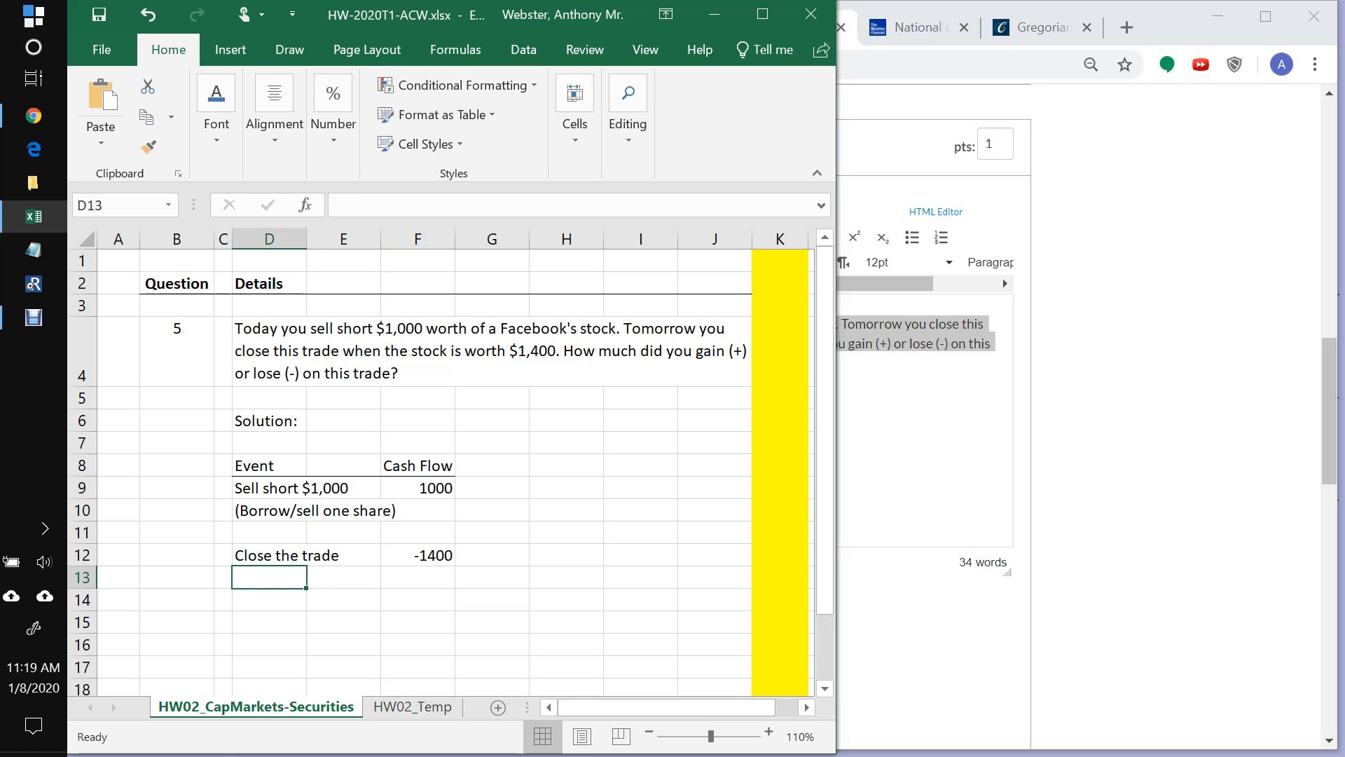
pyautogui.write("'(")
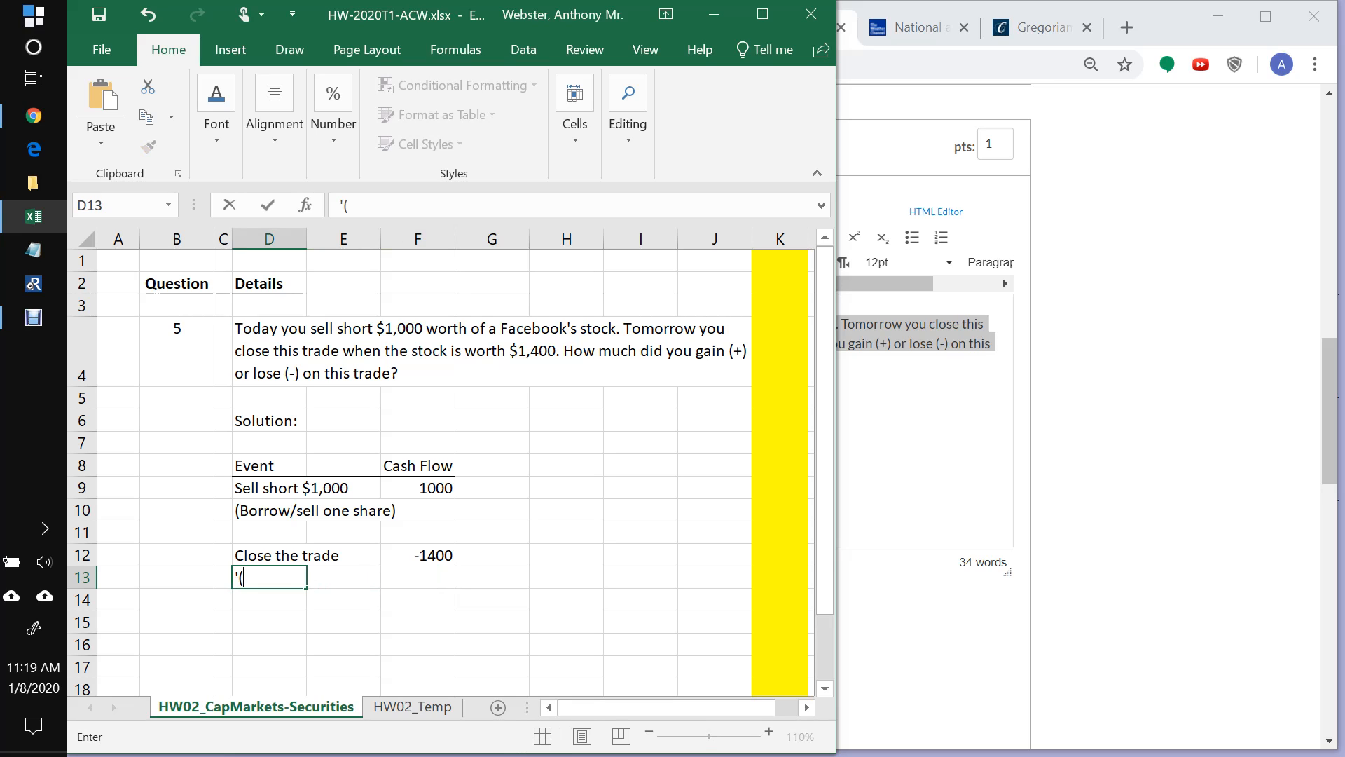
pyautogui.write('Buy/return one share)')
pyautogui.press('Return')
# Step: Label D15 "Net Cash Flow" and enter a formula in F15 that sums the cash flows in F9:F13
pyautogui.press('Return')
pyautogui.write('Net Cash Flow')
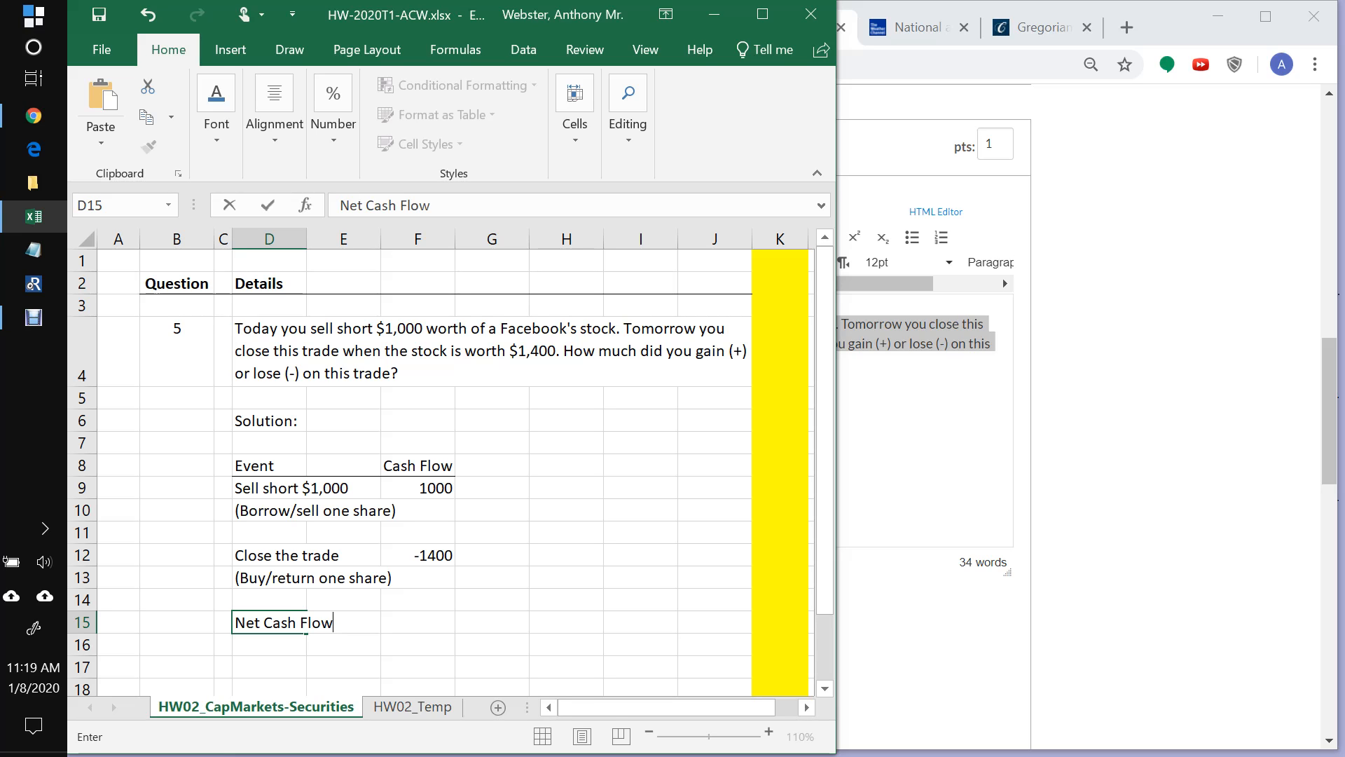
pyautogui.press('Right')
pyautogui.press('Right')
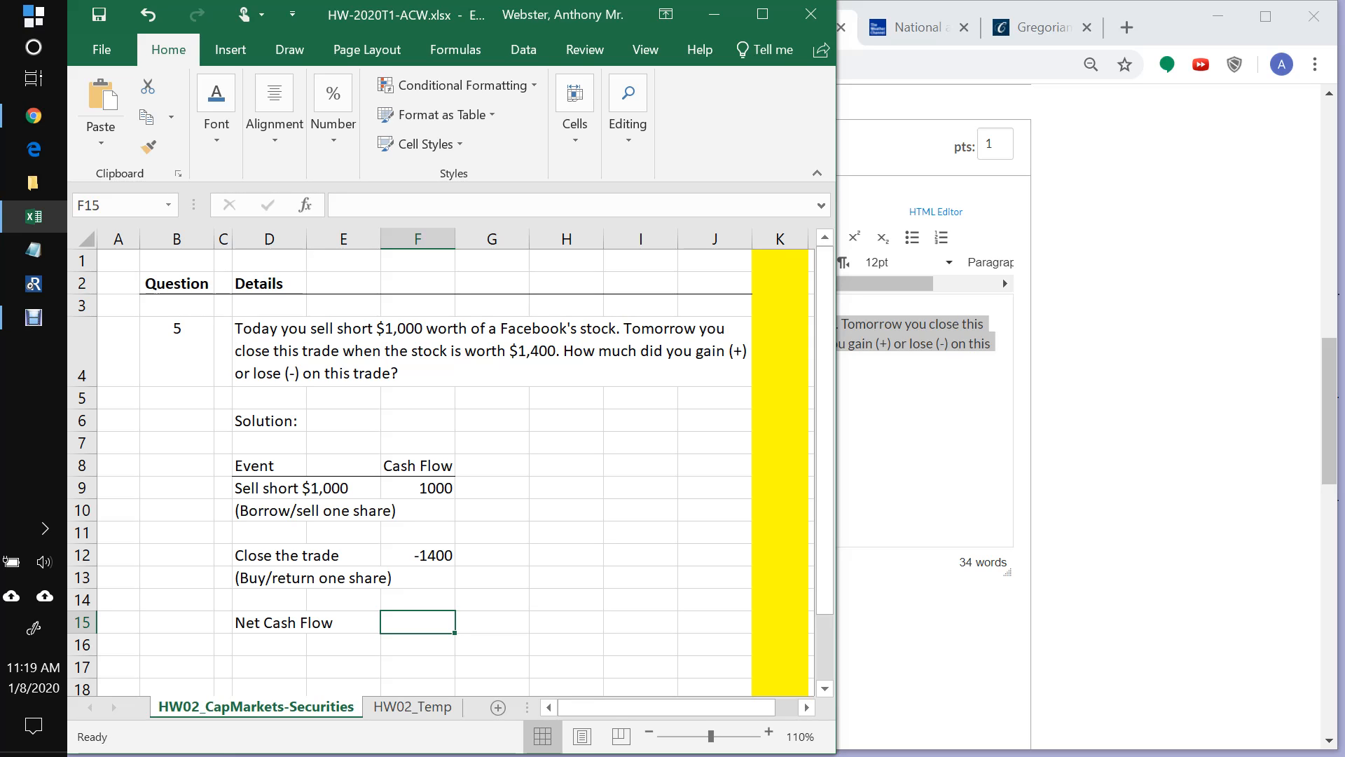
pyautogui.write('=sum(')
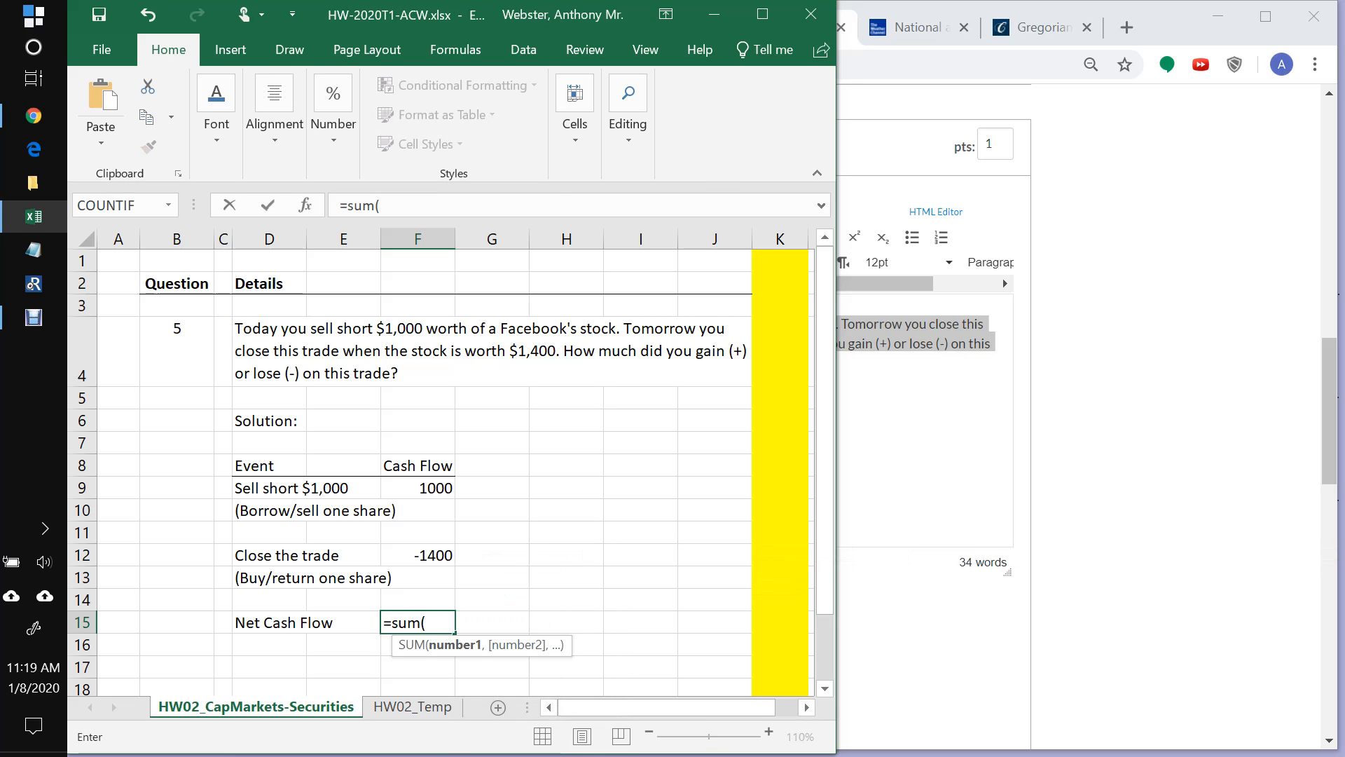
pyautogui.moveTo(427, 489); pyautogui.dragTo(441, 580)
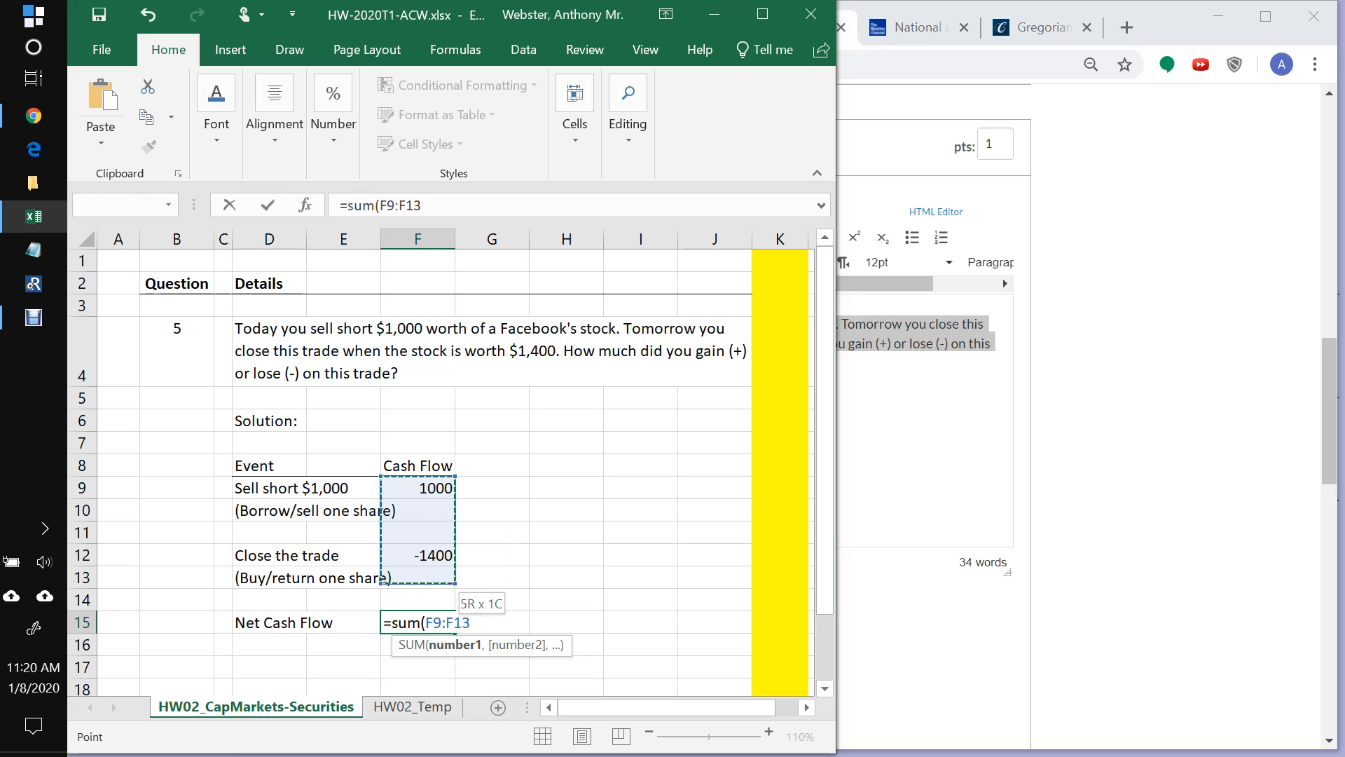
pyautogui.write(')')
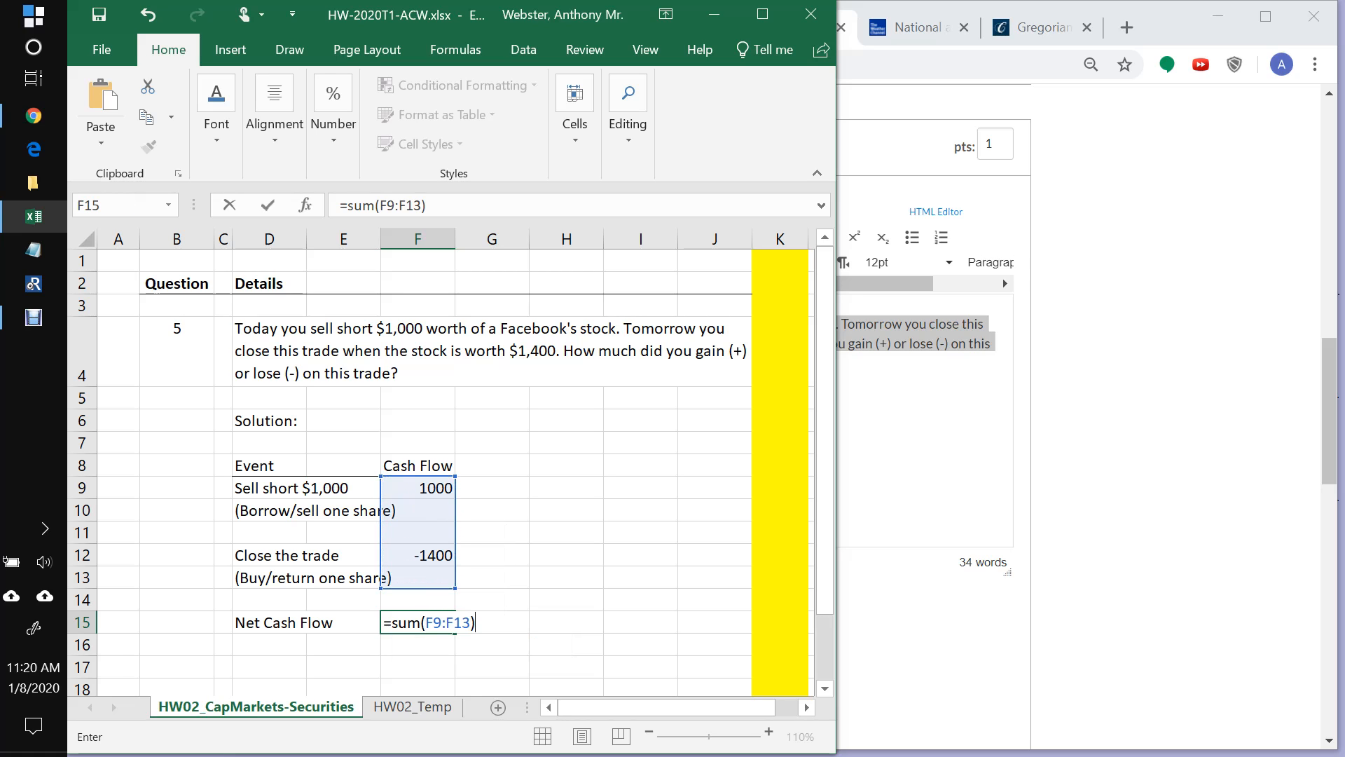
pyautogui.press('Return')
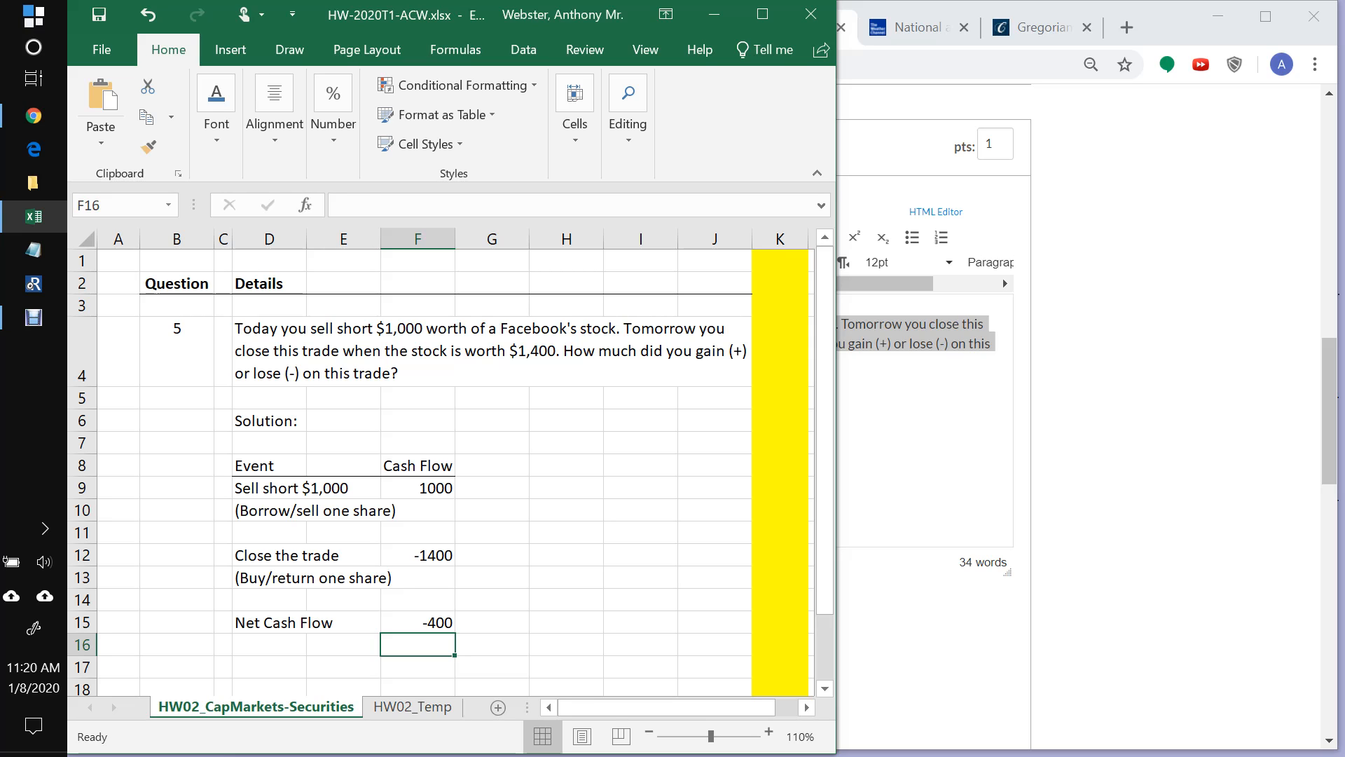
# Step: Test the net cash flow formula by changing F9 to 800, and set F9 back to 1000
pyautogui.click(418, 488)
pyautogui.write('800')
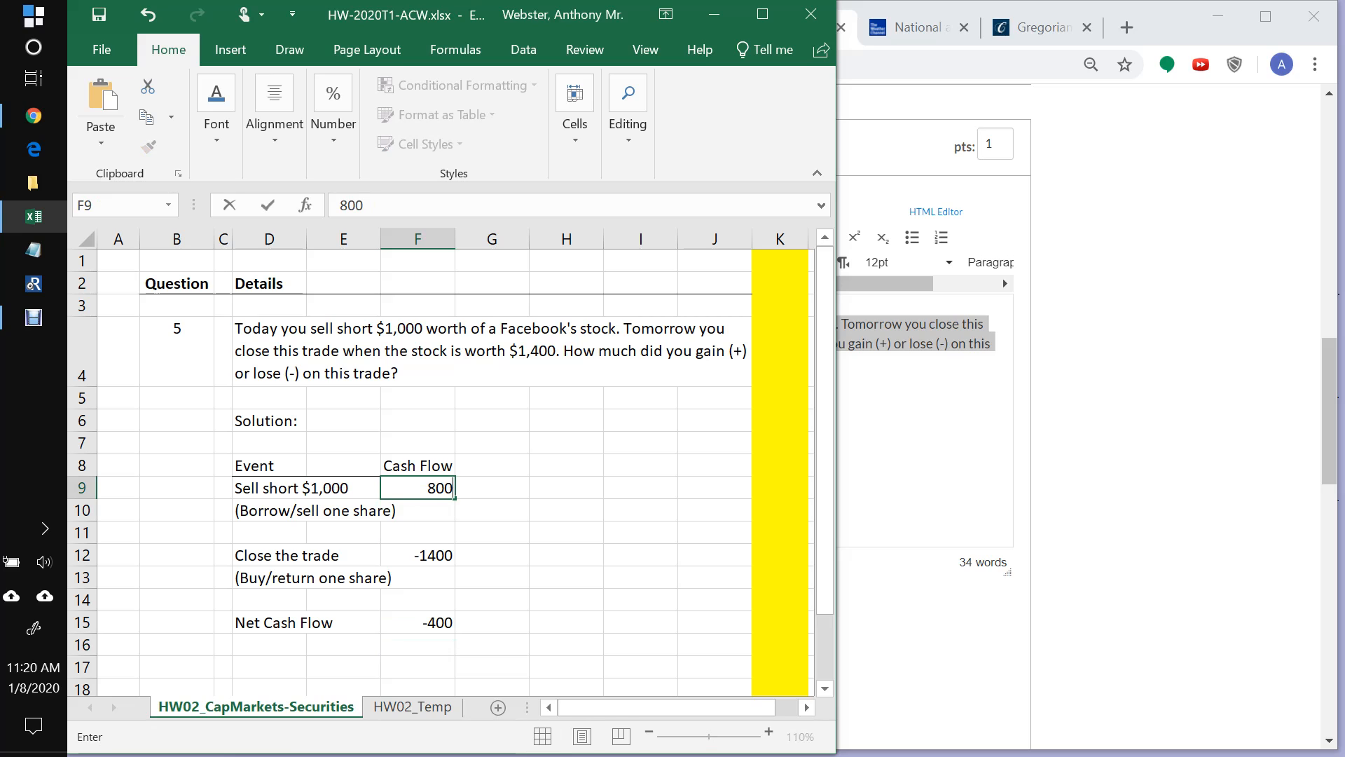
pyautogui.press('Return')
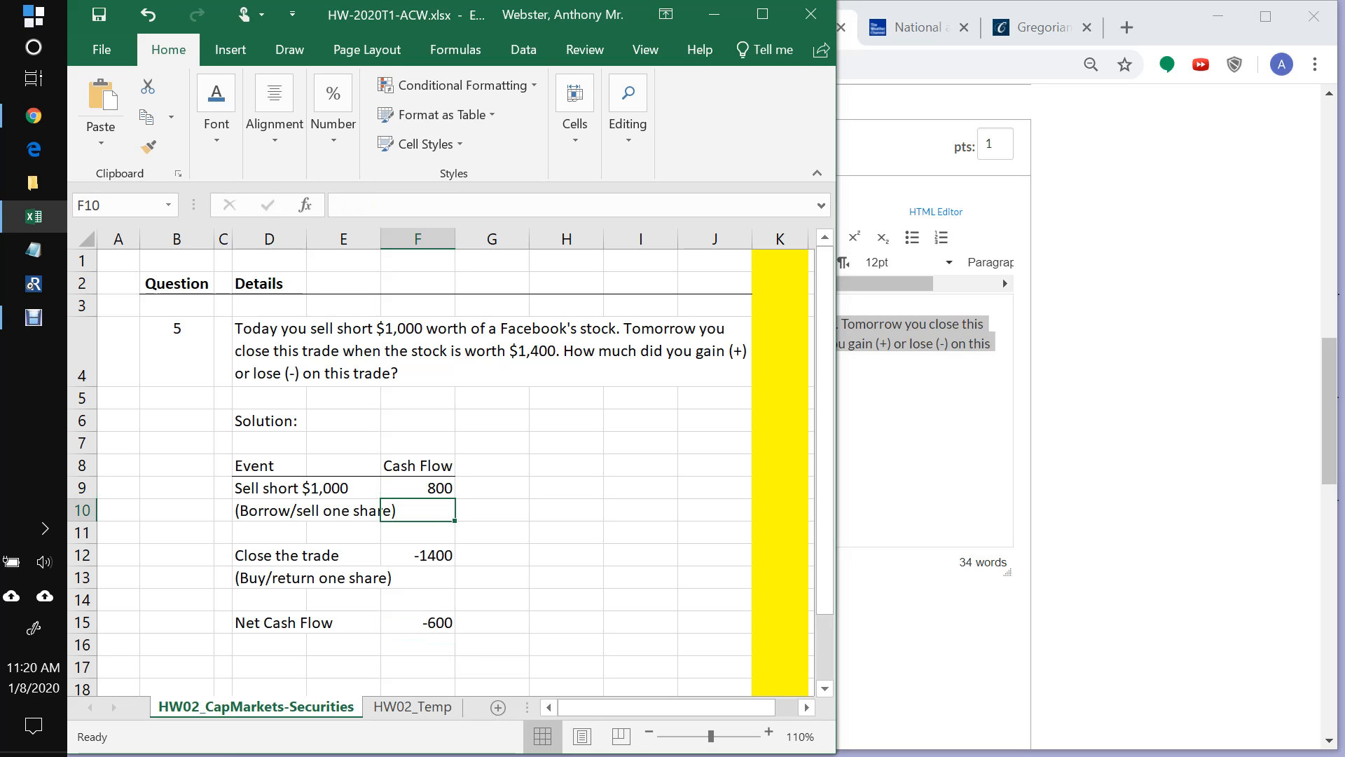
pyautogui.press('Up')
pyautogui.write('1000')
pyautogui.press('Return')
# Step: Copy the cash flow solution D8:F15, switch to Chrome, and paste it into Question 5's general answer comments in the Canvas quiz
pyautogui.moveTo(256, 466); pyautogui.dragTo(421, 622)
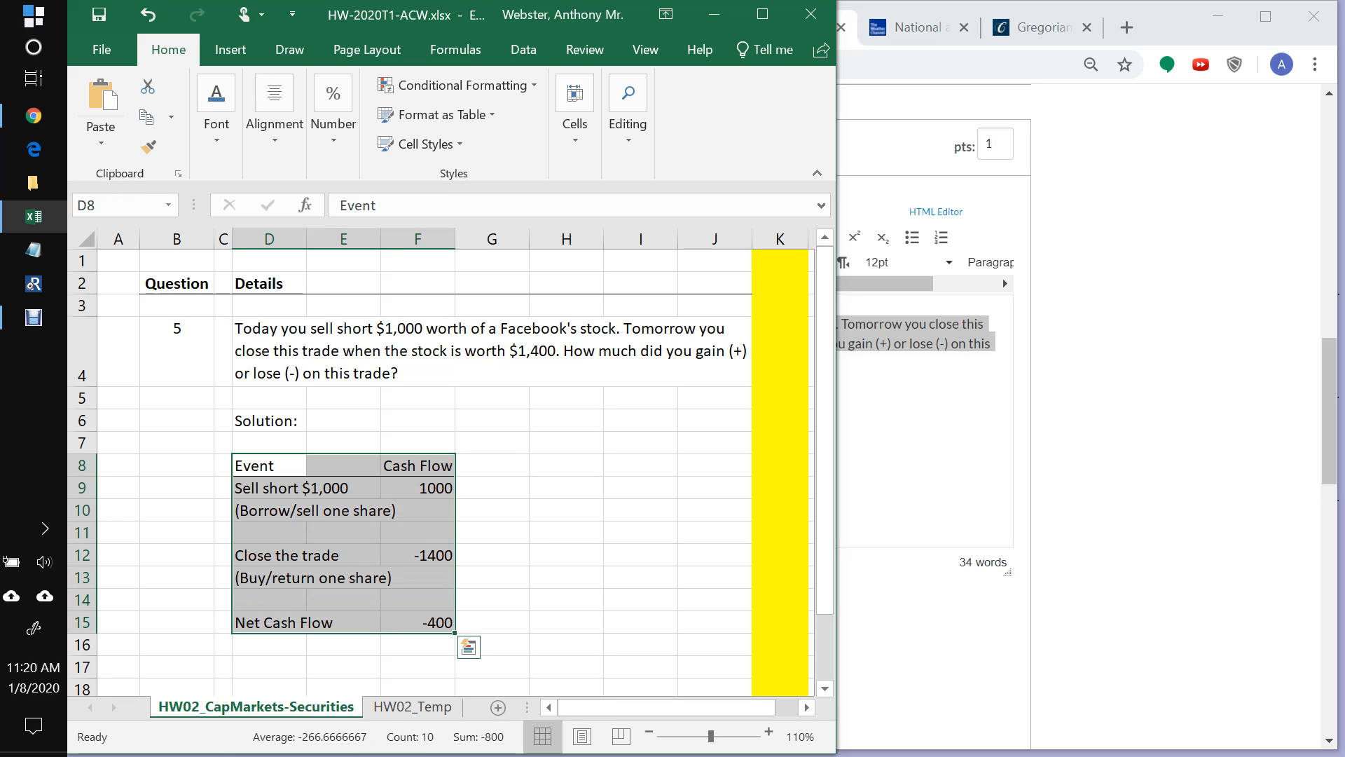
pyautogui.hotkey('ctrl', 'c')
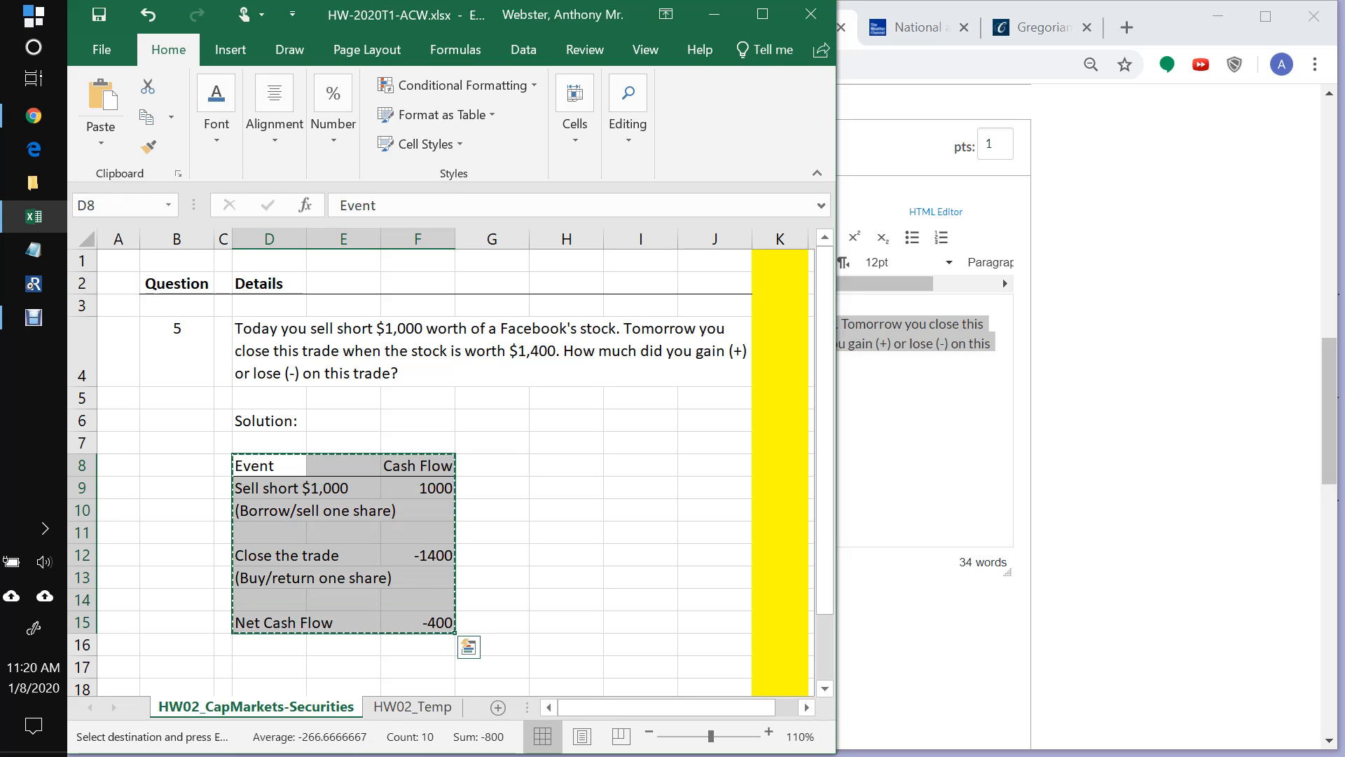
pyautogui.hotkey('alt', 'Tab')
pyautogui.scroll(-8, 759, 420)
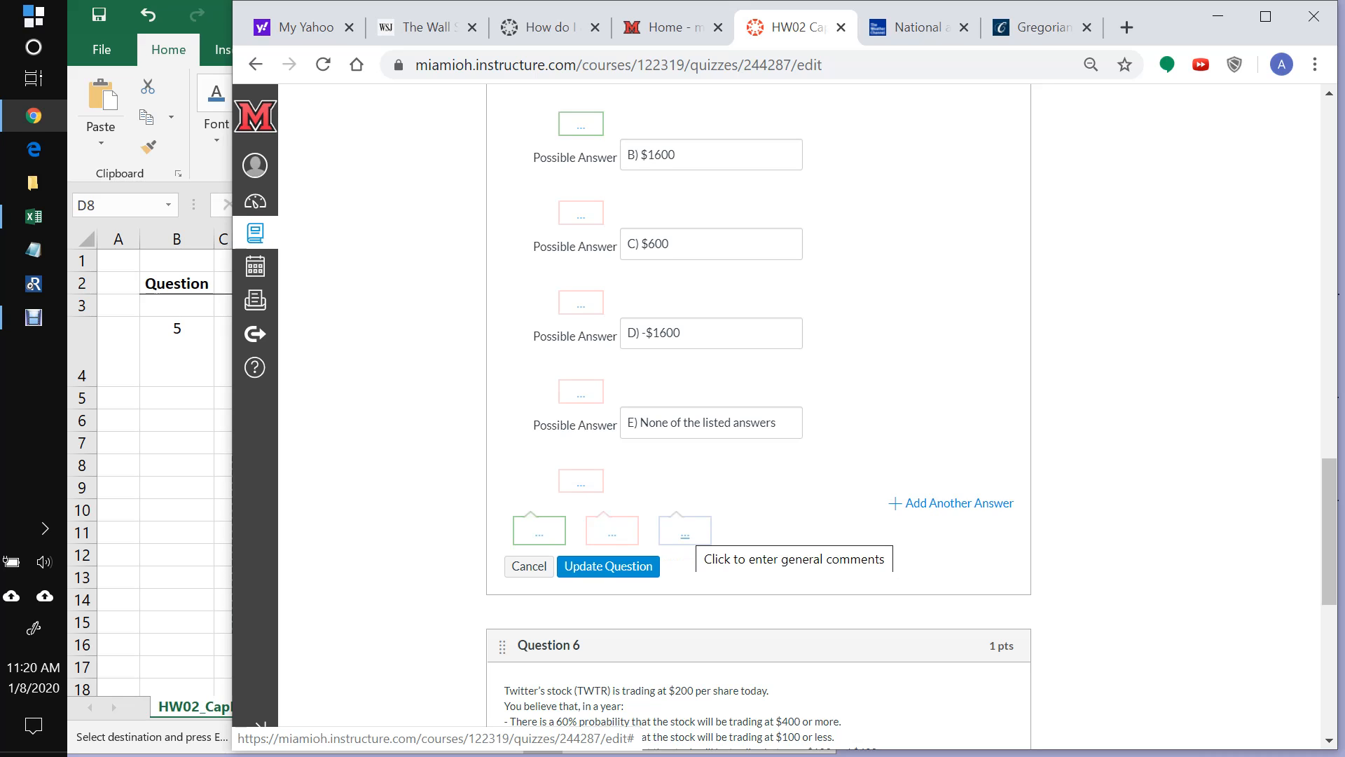
pyautogui.click(684, 532)
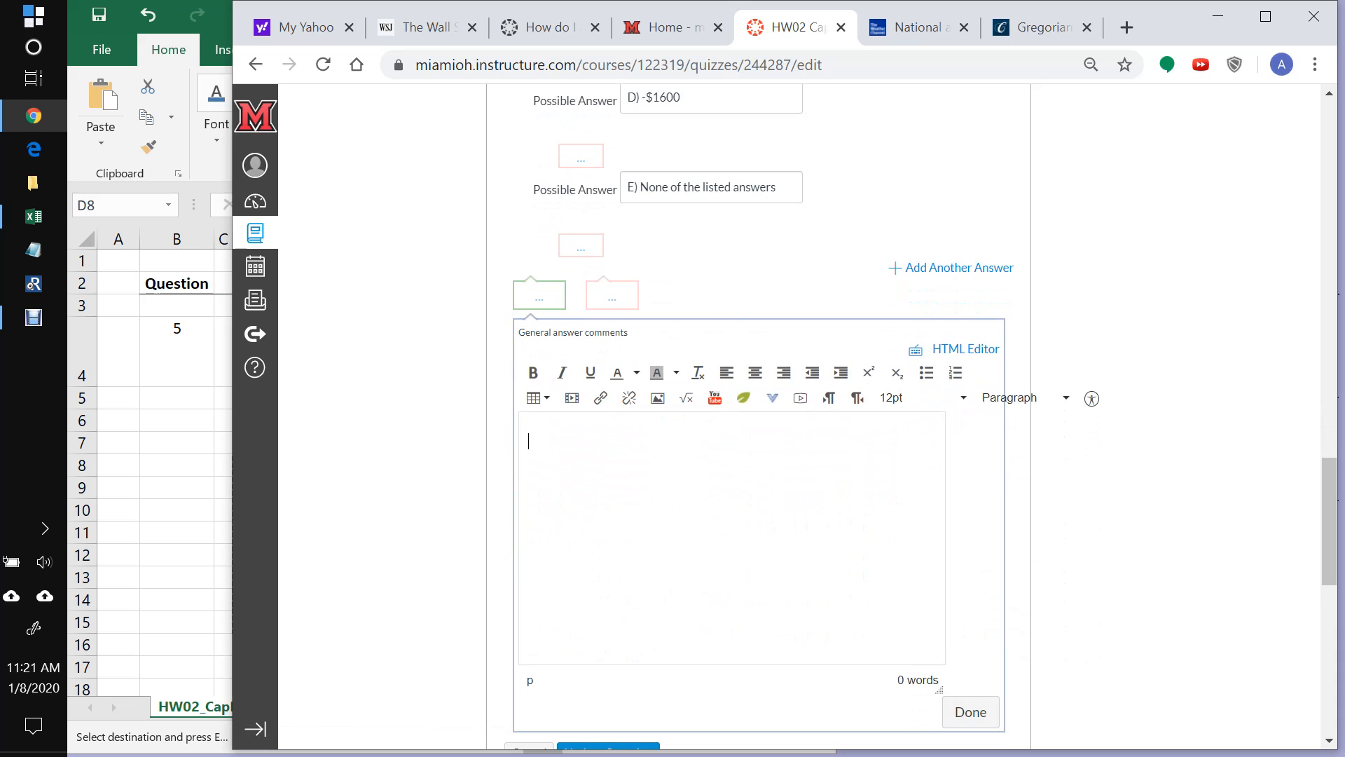
pyautogui.hotkey('ctrl', 'v')
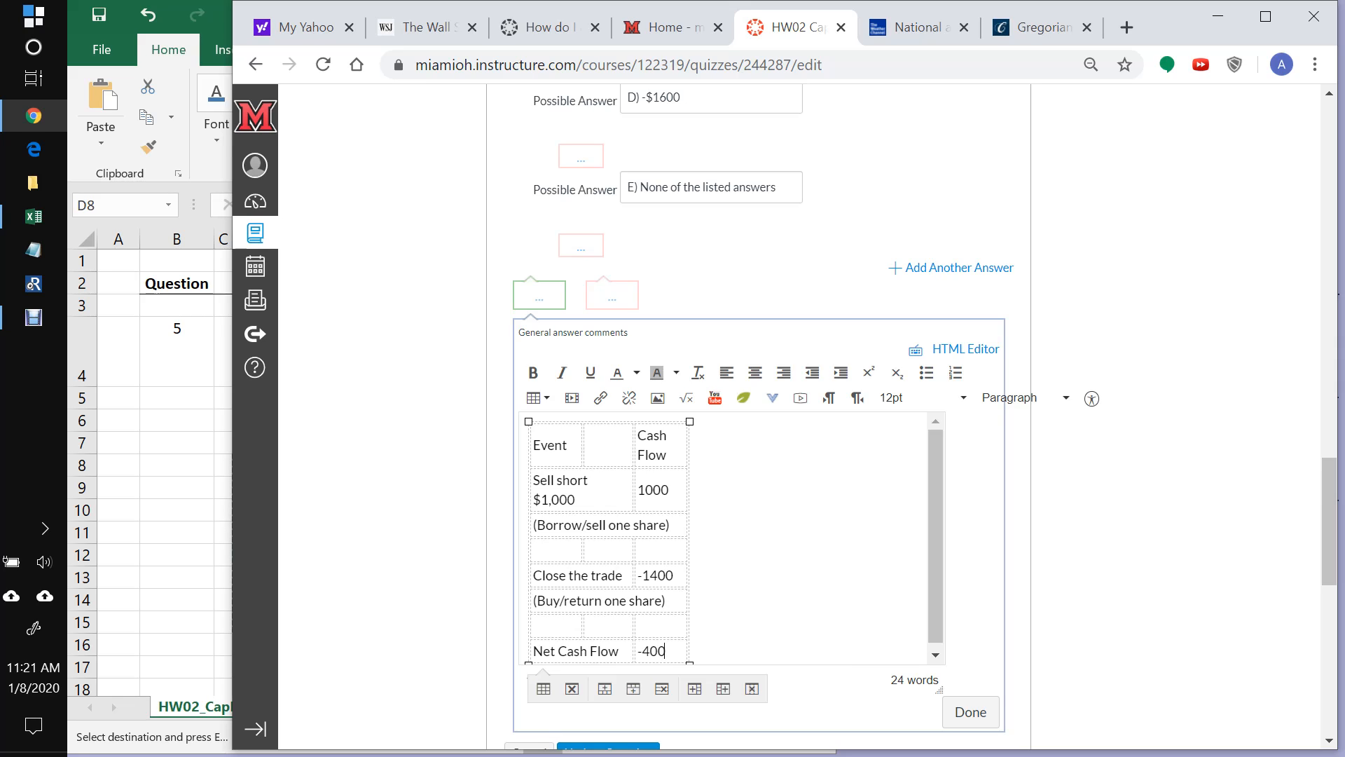
pyautogui.scroll(-2, 759, 421)
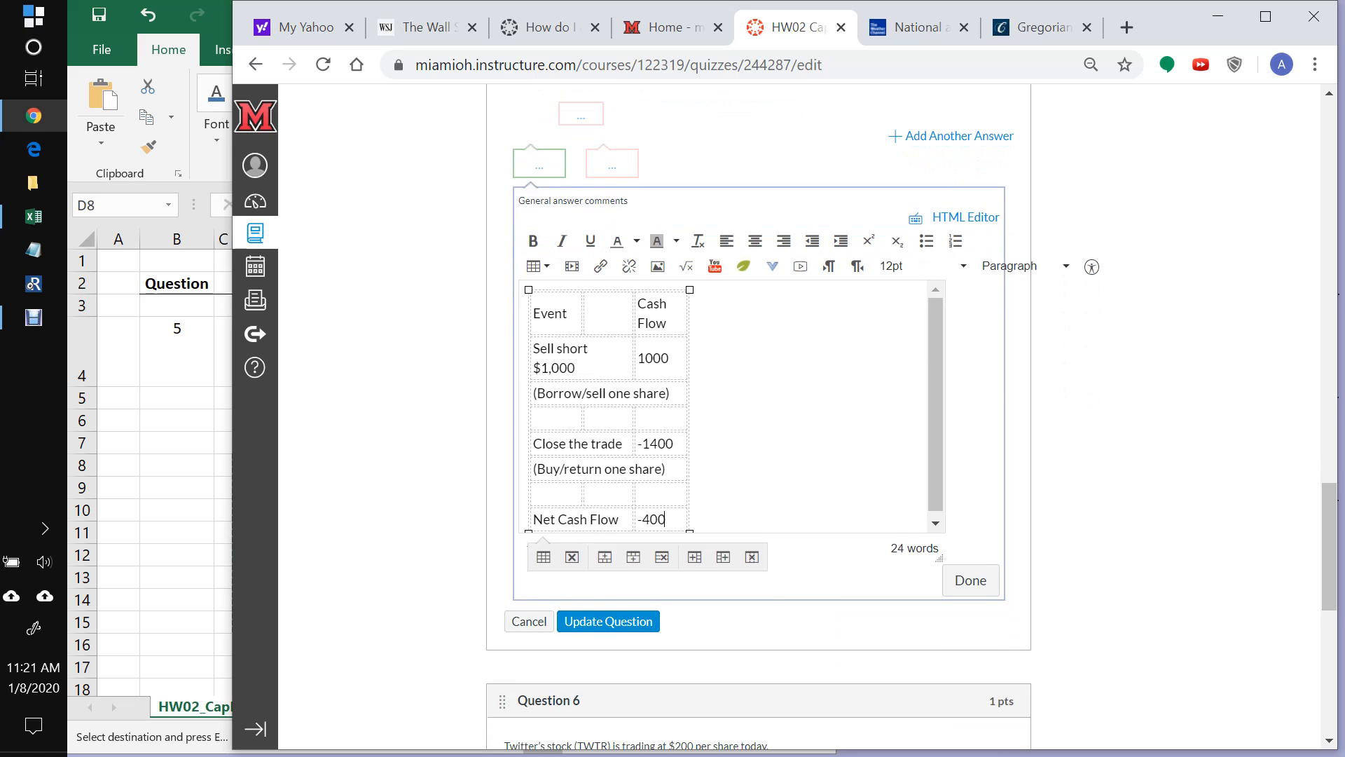
pyautogui.click(970, 580)
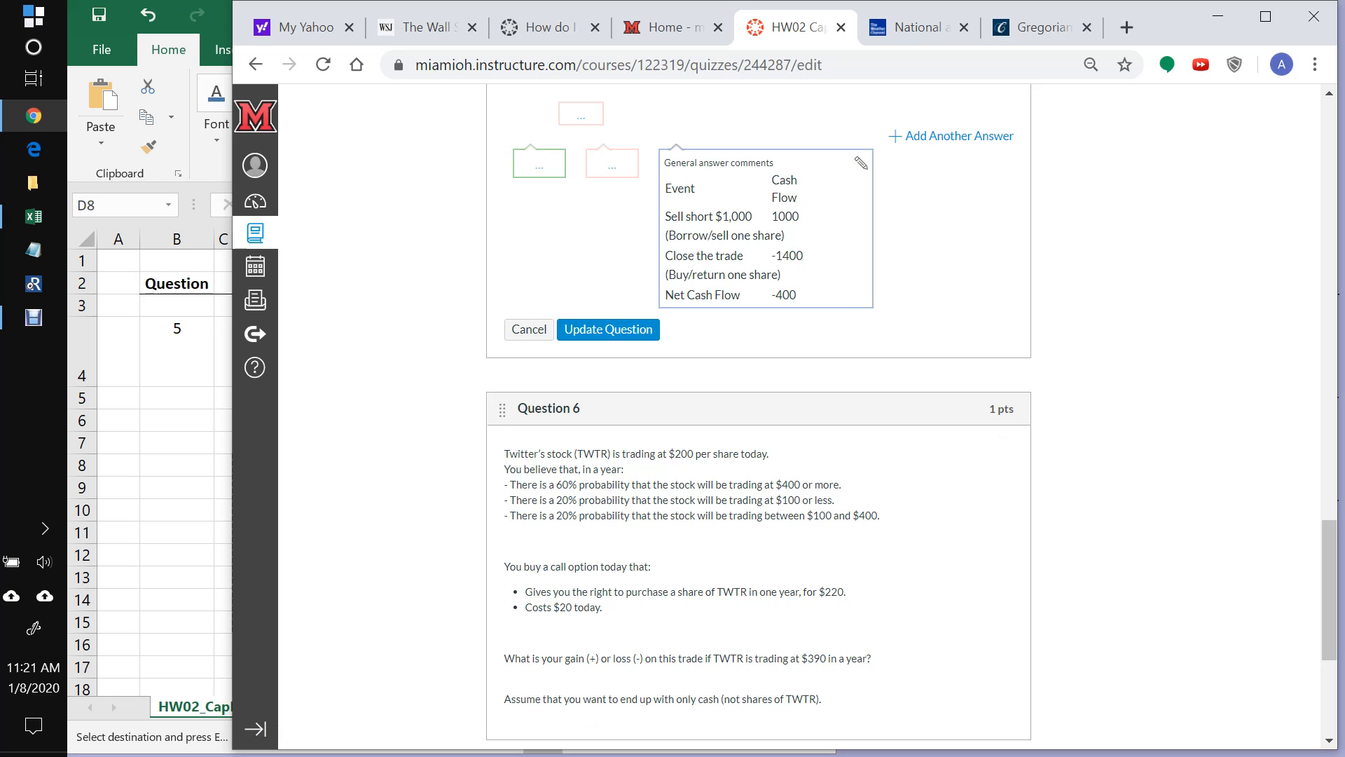
# Step: Widen the pasted table in the general answer comments so the "Cash Flow" heading fits on one line
pyautogui.click(861, 162)
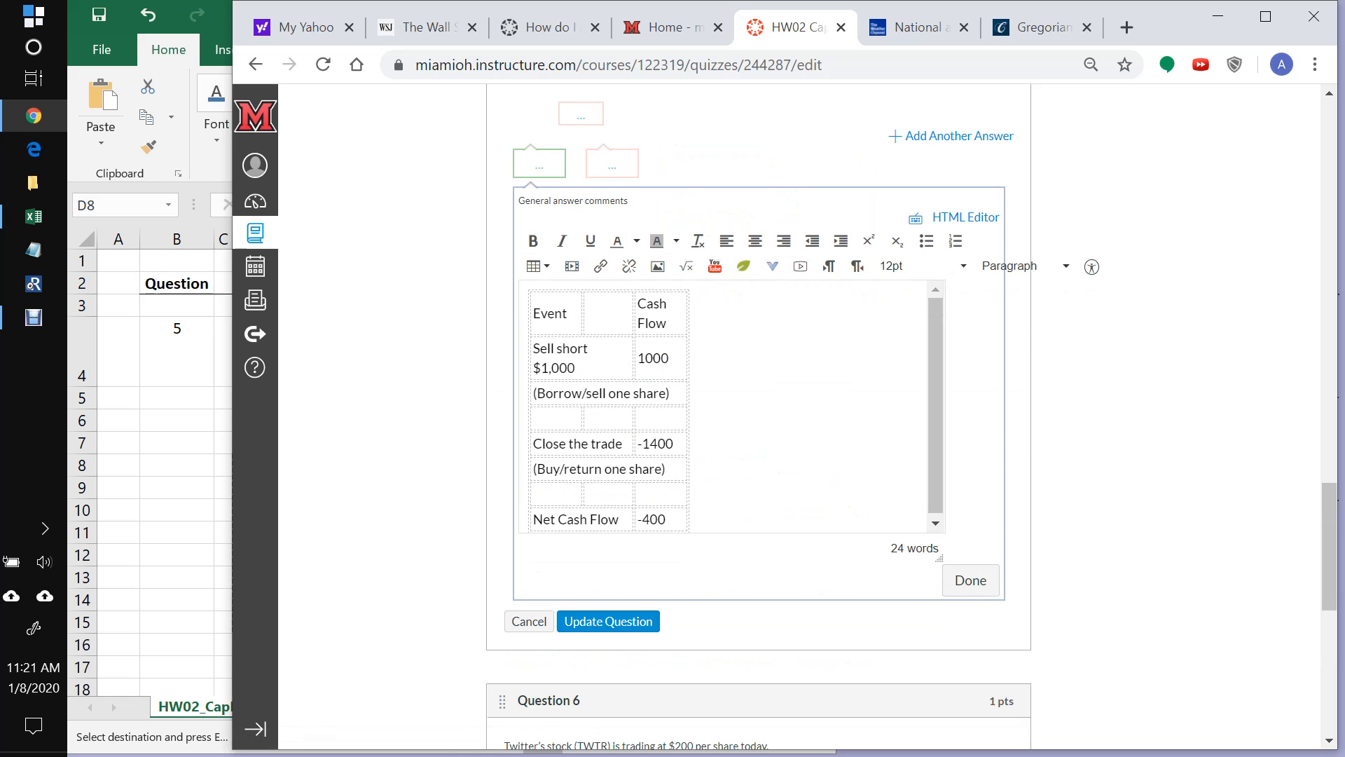
pyautogui.click(669, 358)
pyautogui.moveTo(689, 290); pyautogui.dragTo(787, 290)
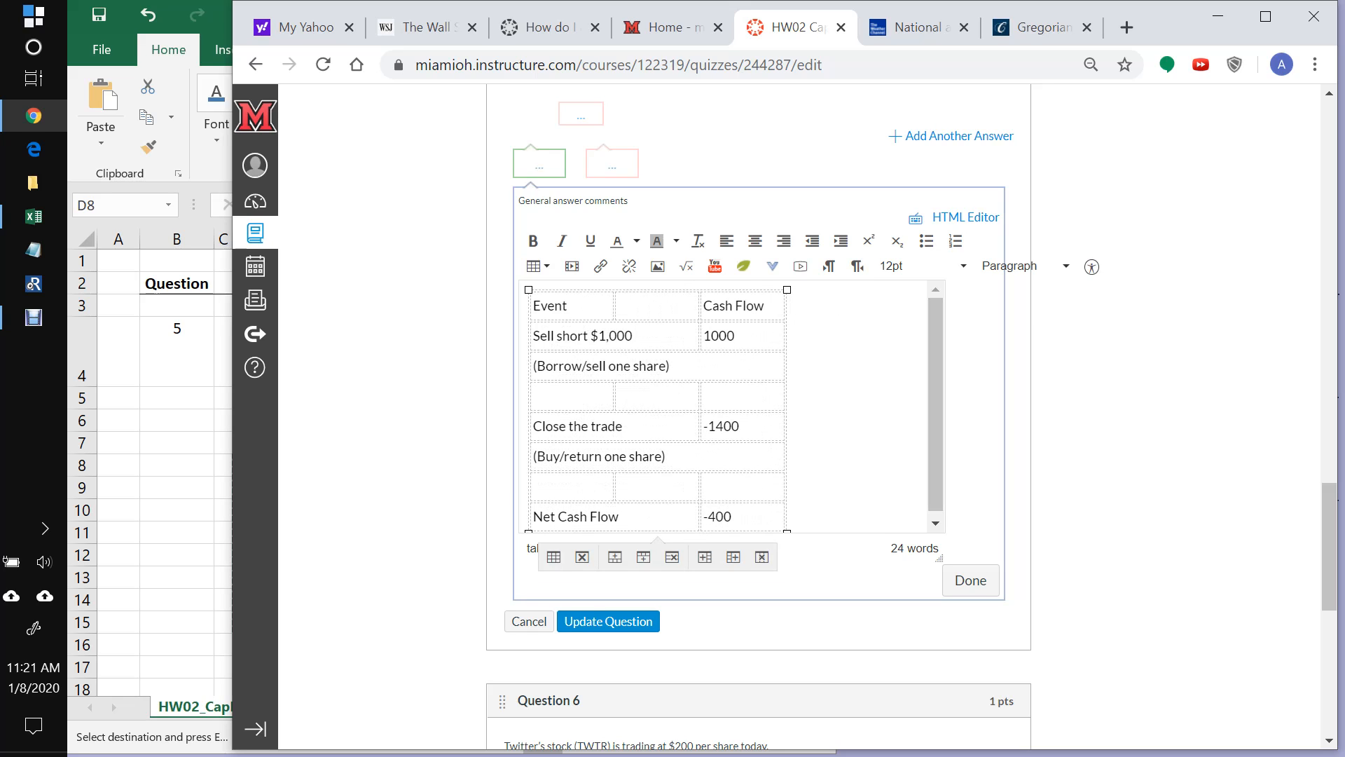
pyautogui.click(971, 580)
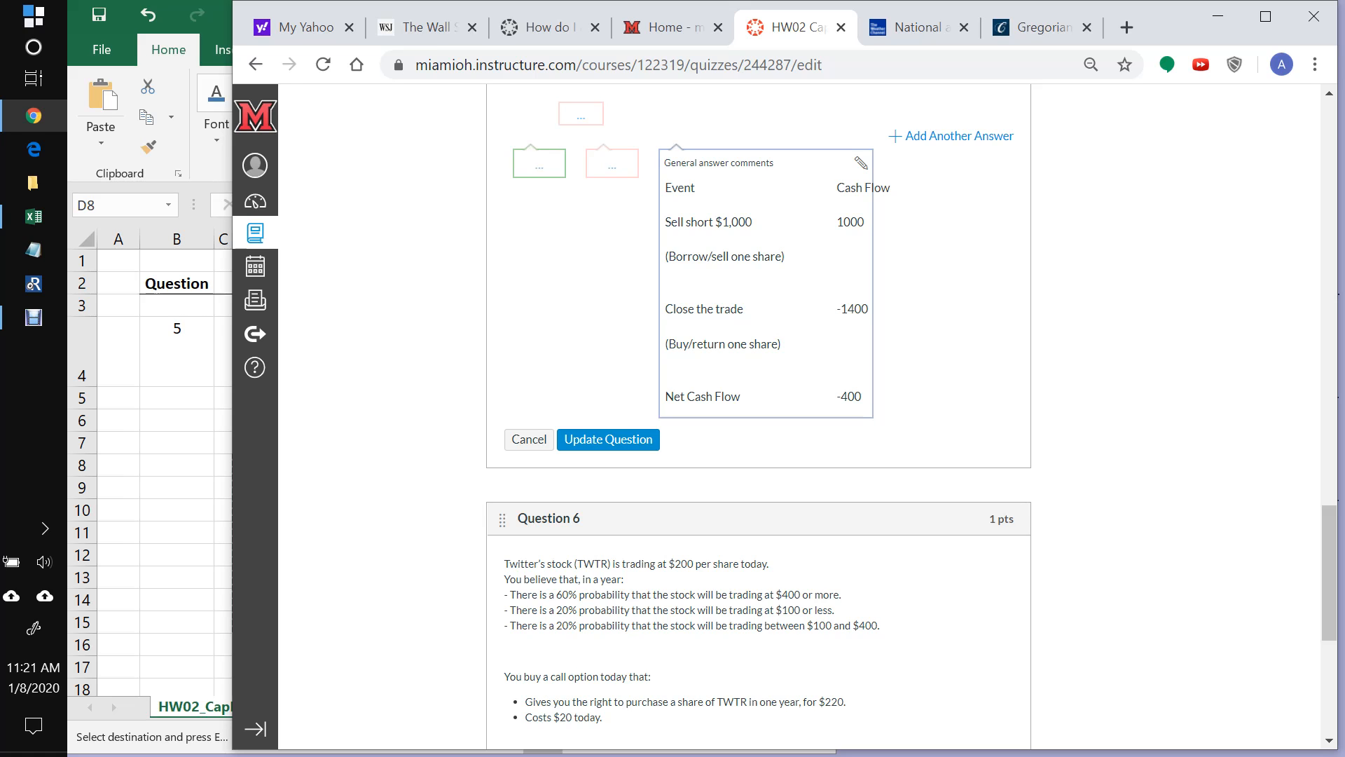
# Step: Delete the table from the general answer comments and insert the cash flow solution there as plain text
pyautogui.click(861, 163)
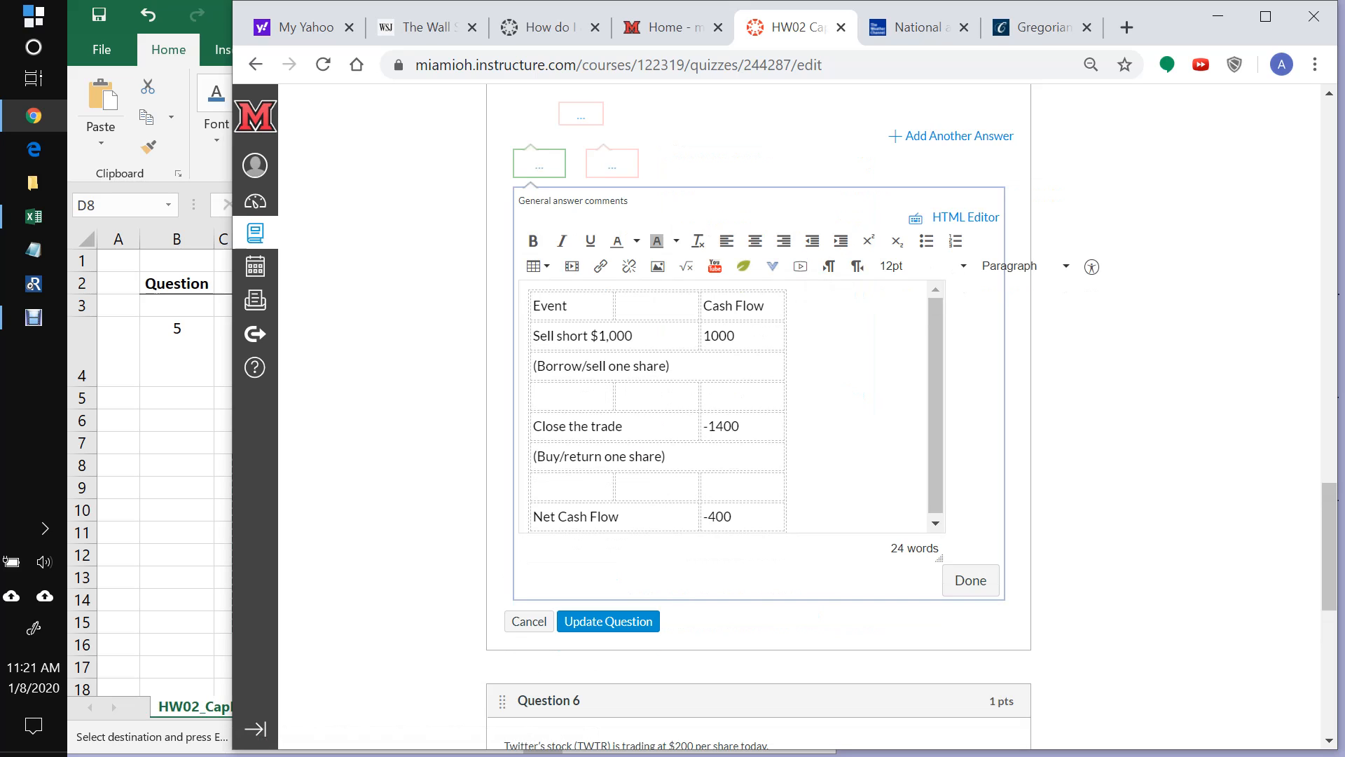
pyautogui.click(539, 265)
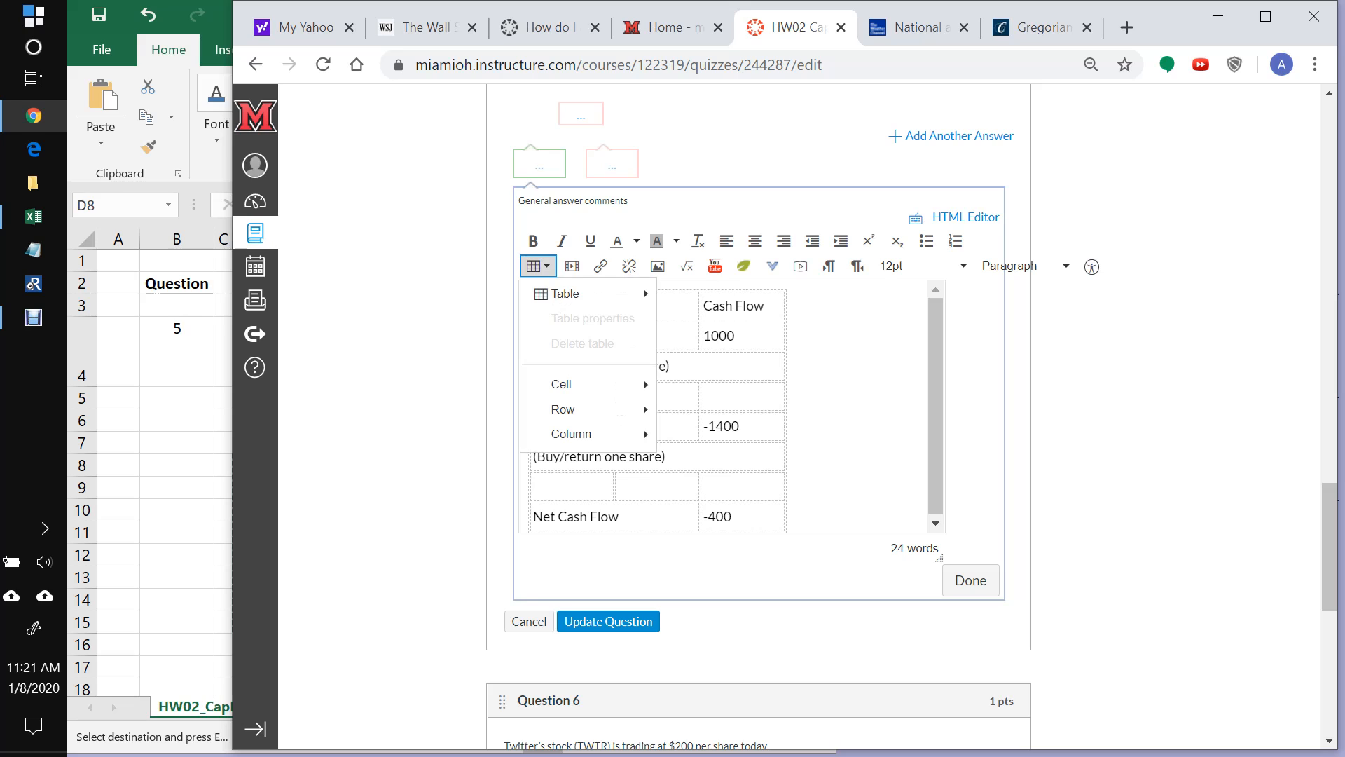
pyautogui.click(732, 397)
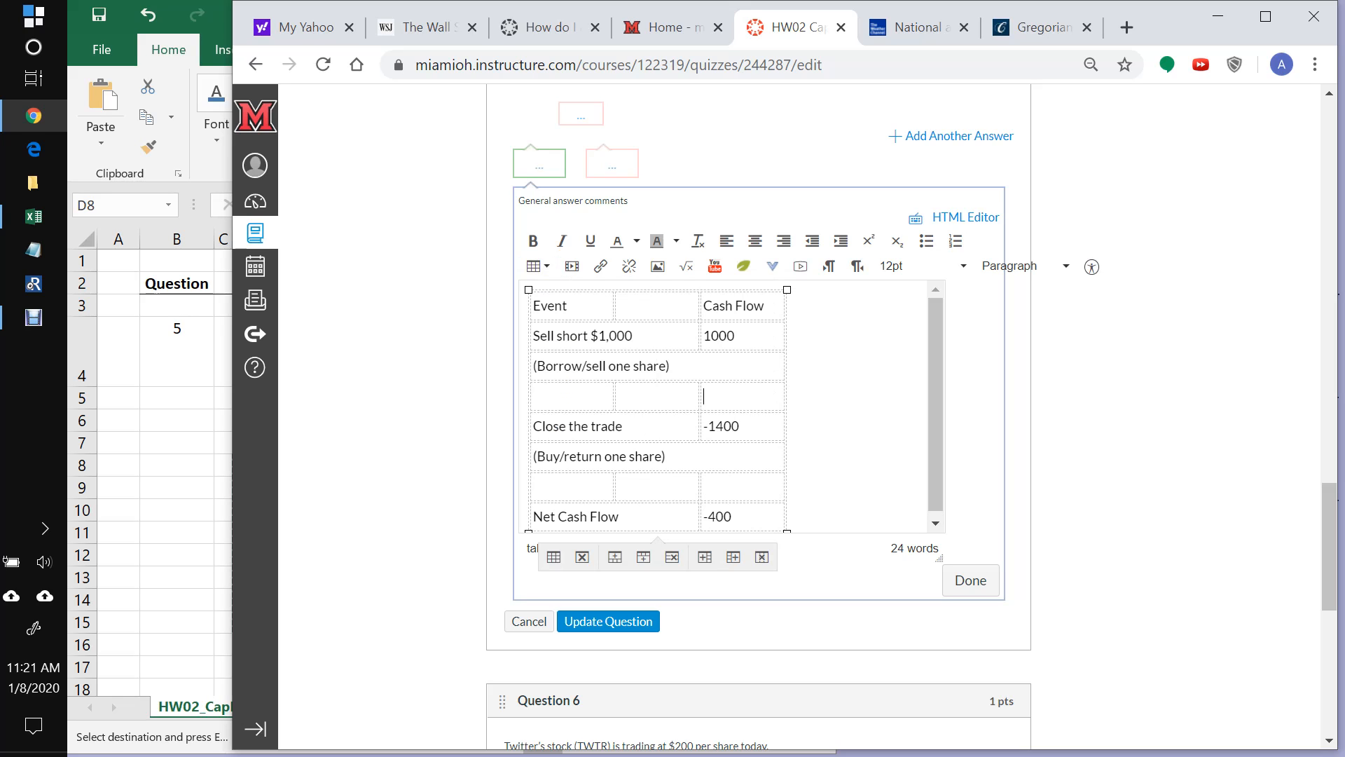
pyautogui.click(538, 265)
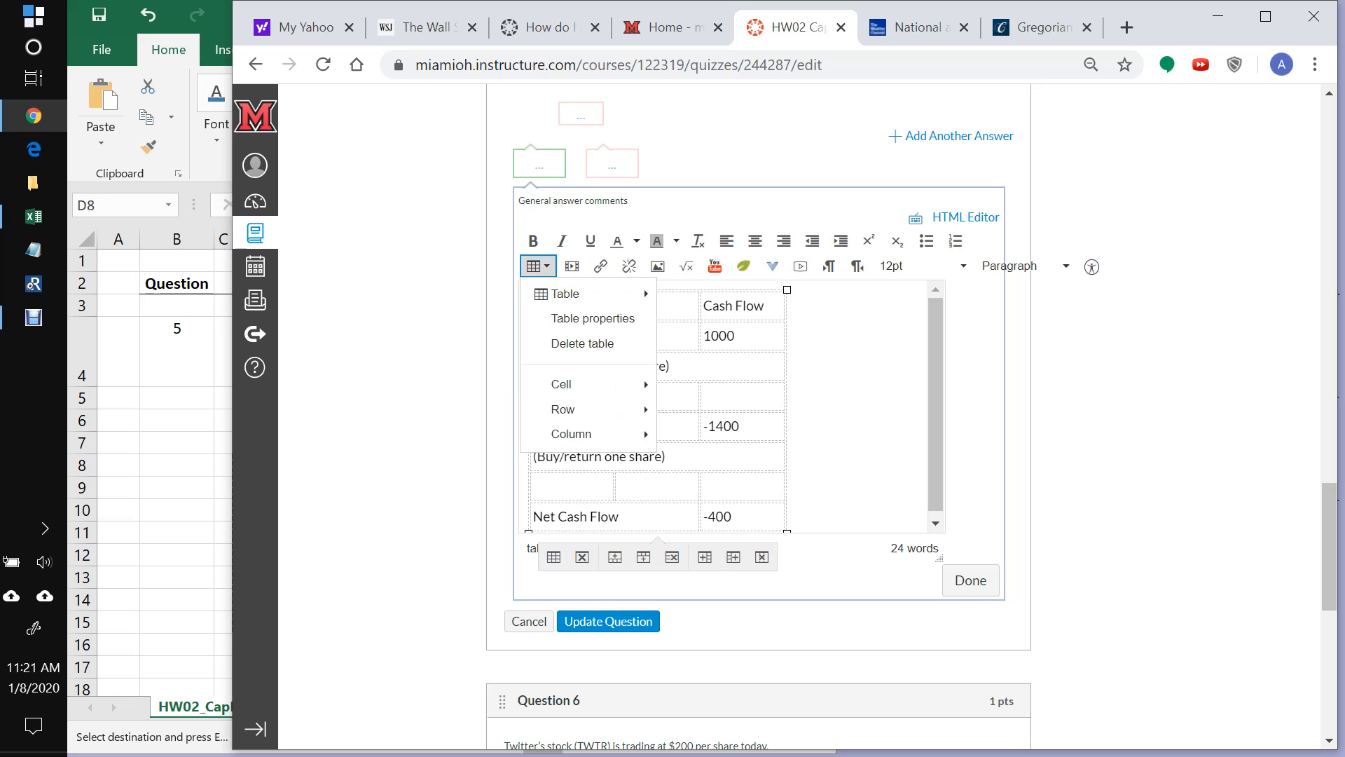
pyautogui.click(583, 343)
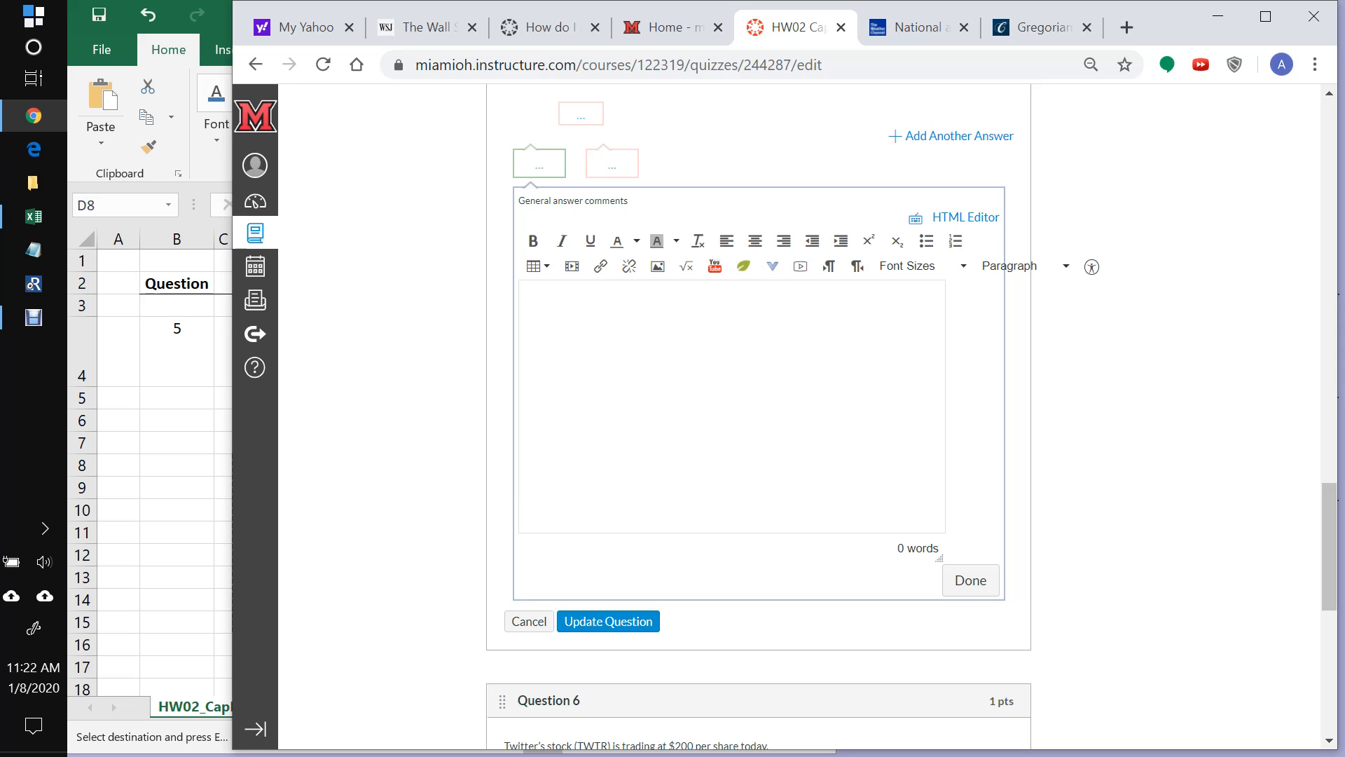
pyautogui.write('Event Cash Flow Sell short $1,000 1000 (Borrow/sell one share)  Close the trade -1400 (Buy/return one share)  Net Cash Flow -400')
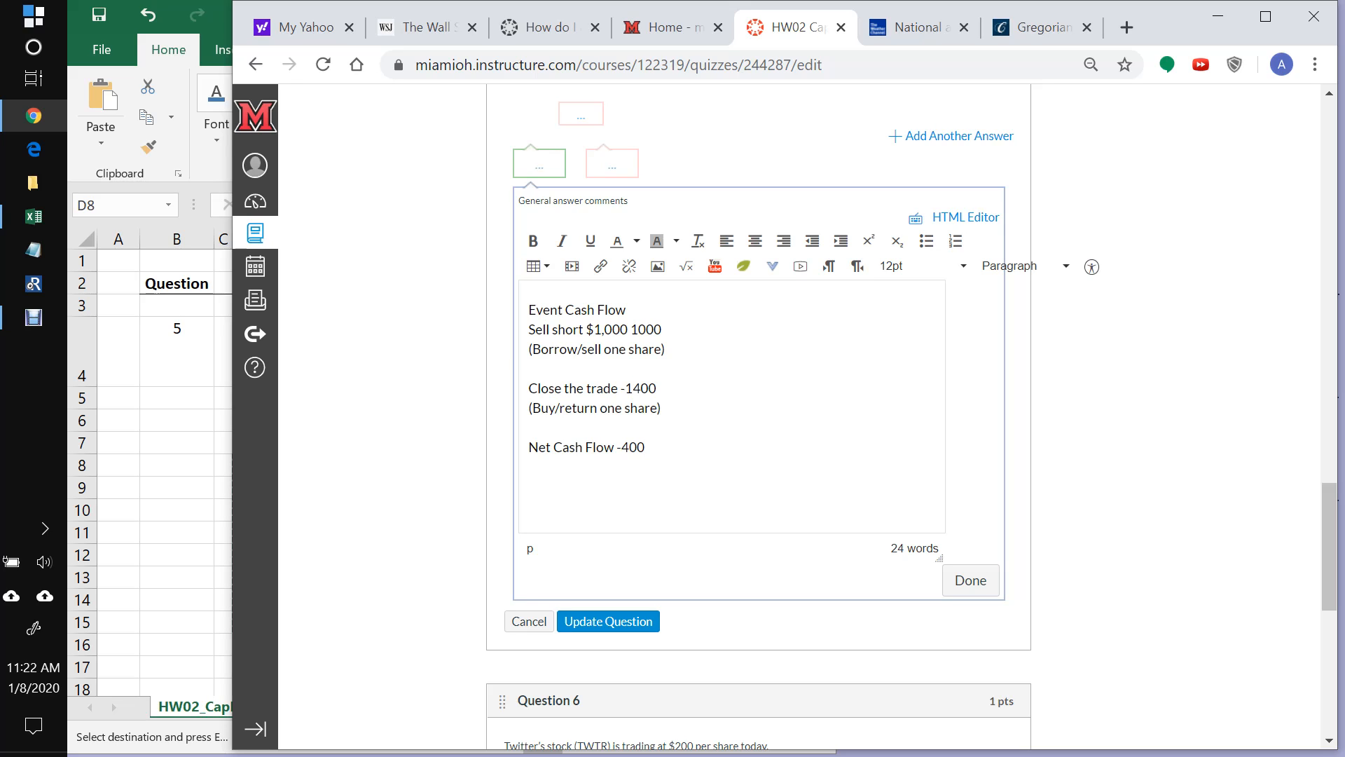
# Step: Space the "Cash Flow" heading and its amounts into an aligned second column in the comments, and finish editing them
pyautogui.press('Right')
pyautogui.press('Tab')
pyautogui.press('Tab')
pyautogui.hotkey('shift', 'Tab')
pyautogui.hotkey('shift', 'Tab')
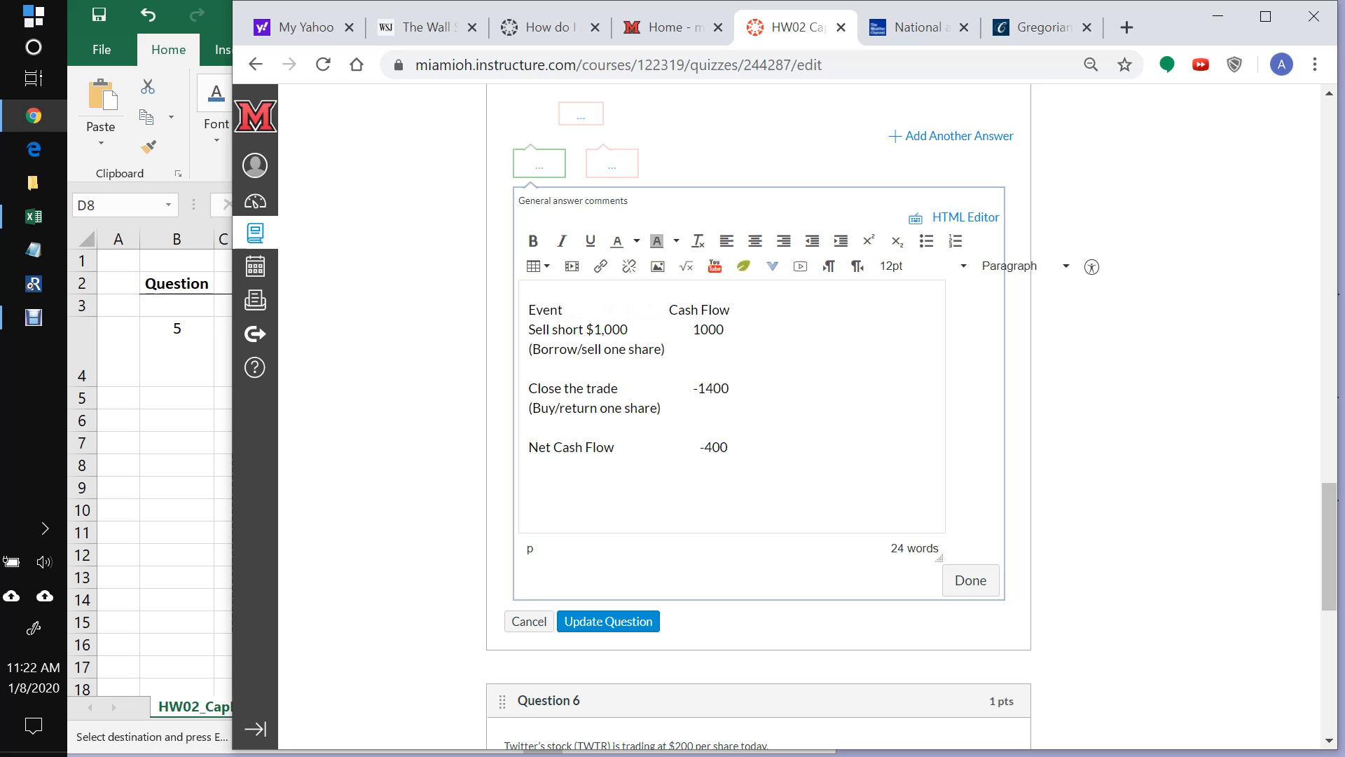
pyautogui.click(970, 580)
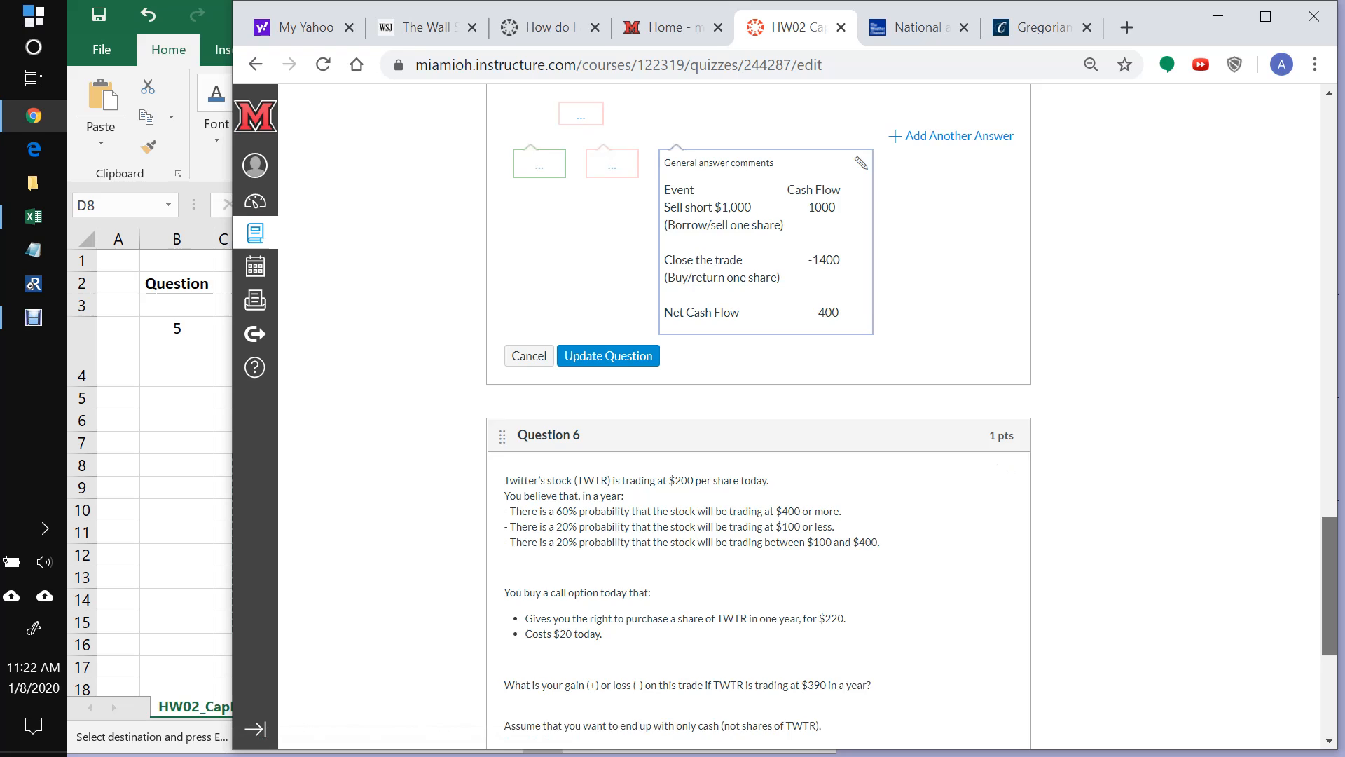
# Step: Return to the Excel workbook and copy the revised Question 5 text from cell D4
pyautogui.scroll(2, 911, 417)
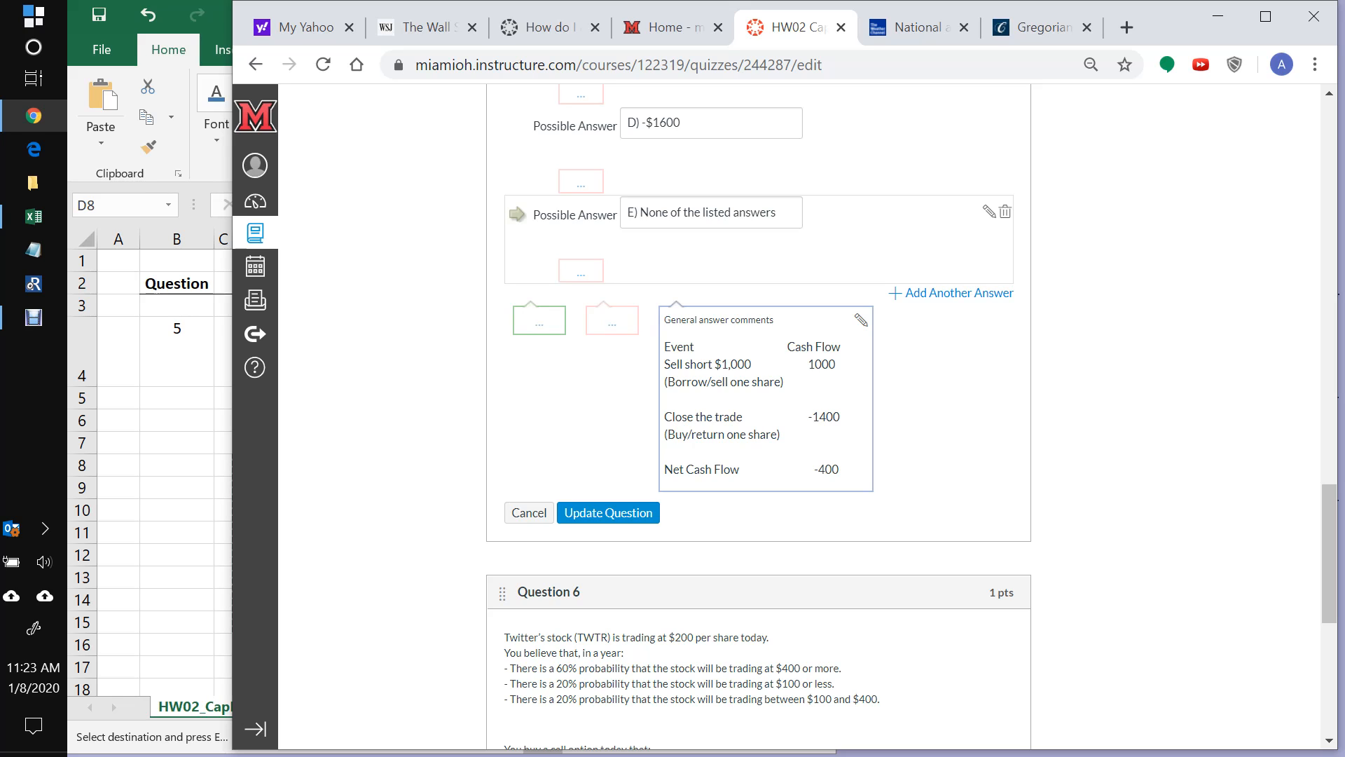
pyautogui.scroll(2, 1329, 554)
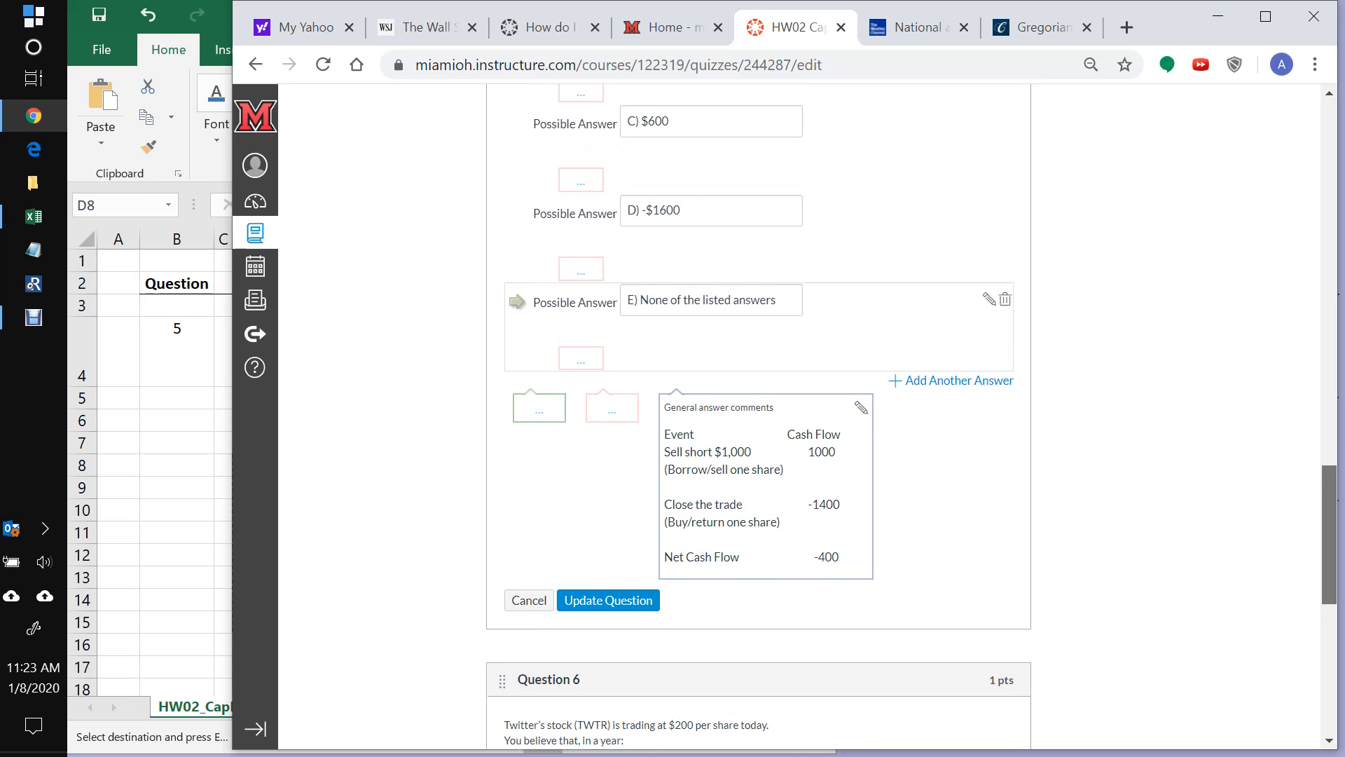
pyautogui.scroll(6, 759, 420)
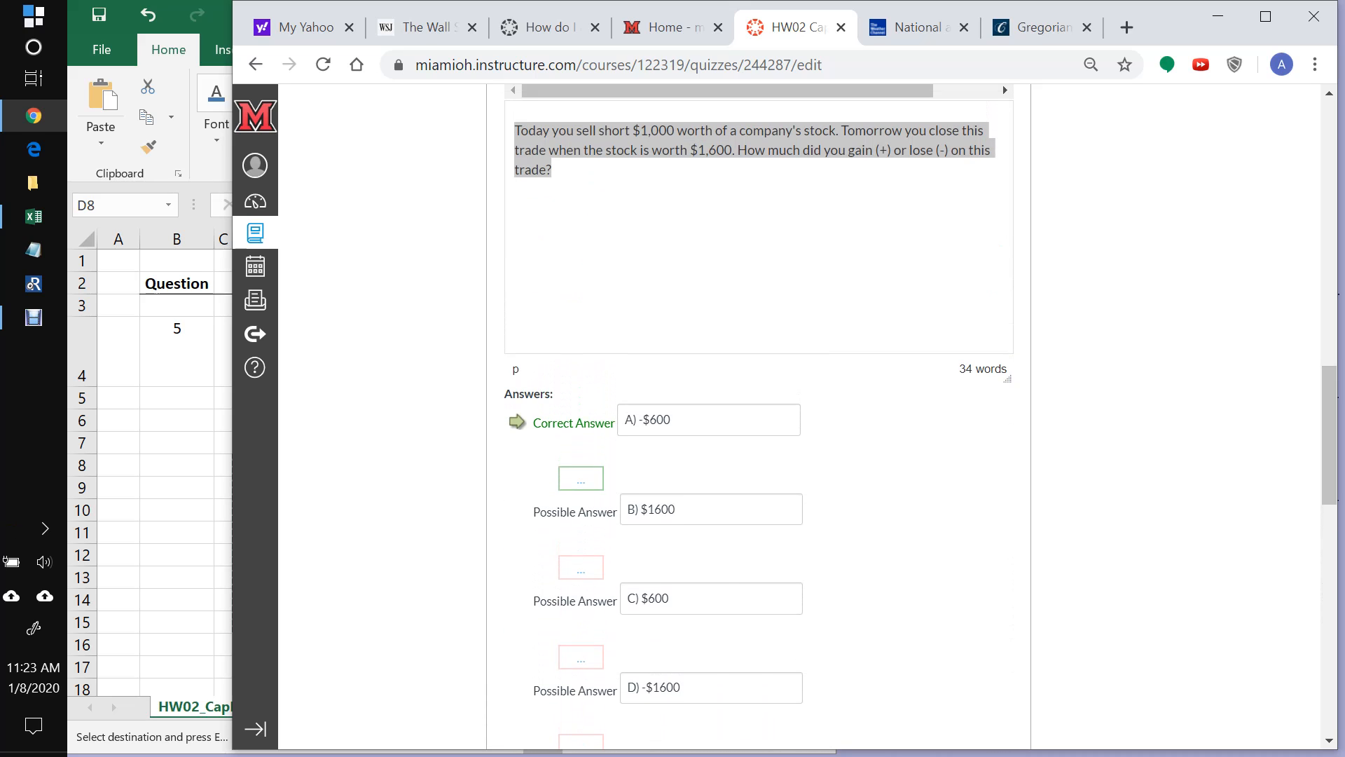
pyautogui.click(552, 170)
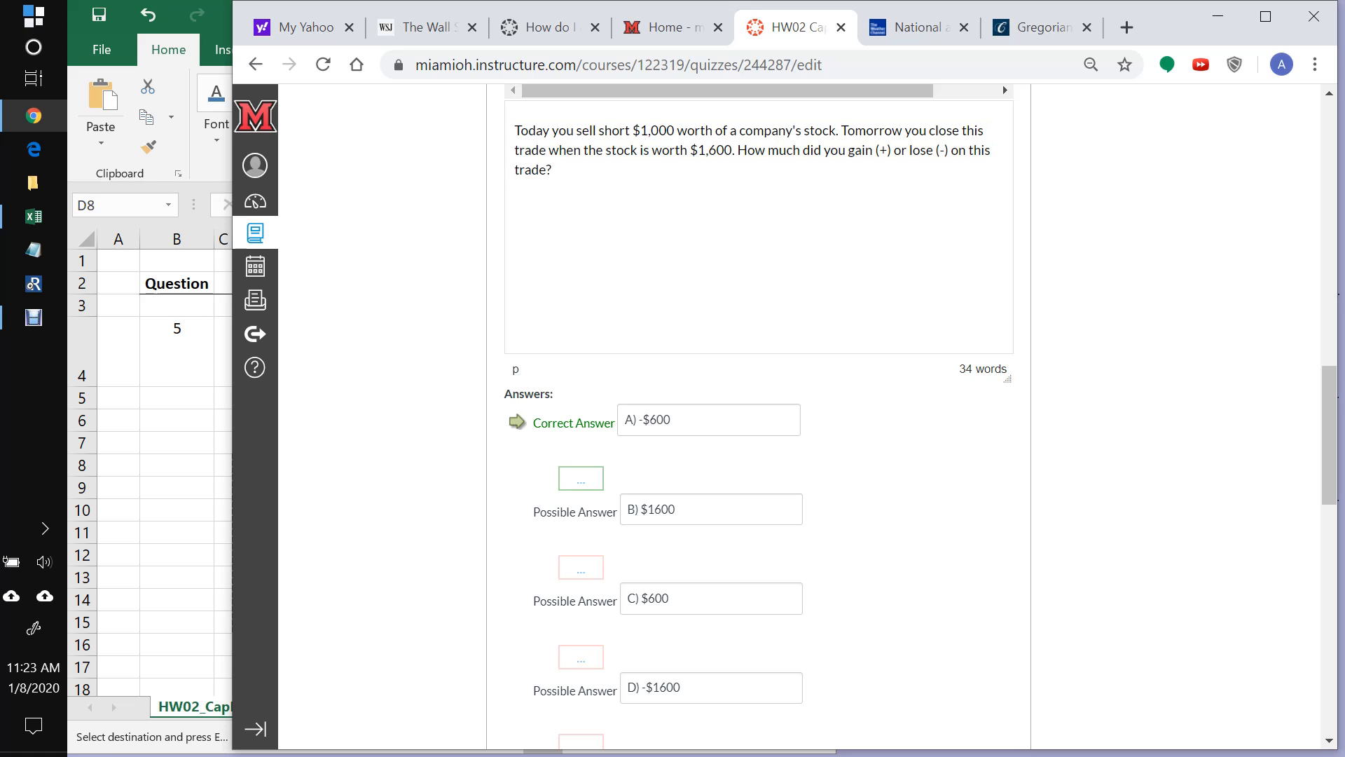
pyautogui.hotkey('alt', 'Tab')
pyautogui.click(514, 363)
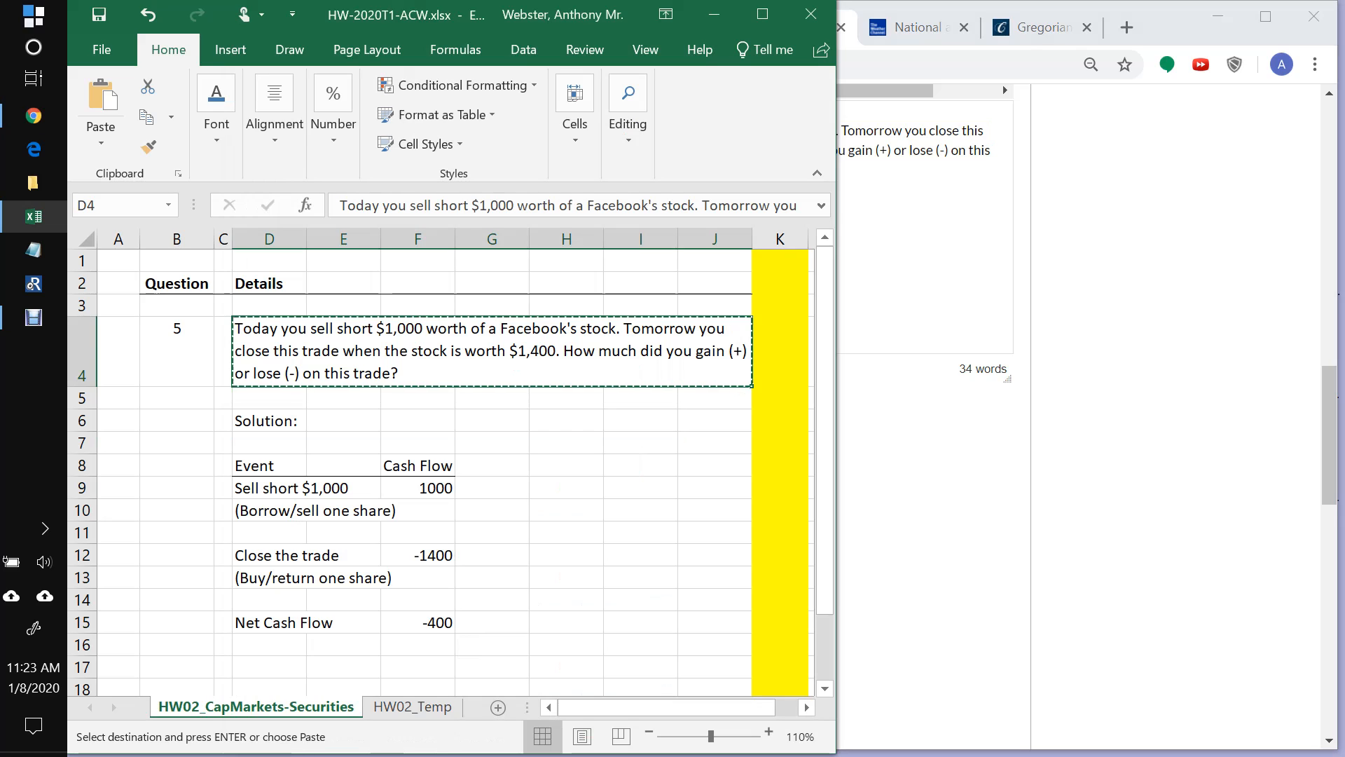
# Step: Try pasting the copied Excel cell over Question 5's text in the Canvas quiz editor, and undo the paste
pyautogui.hotkey('alt', 'Tab')
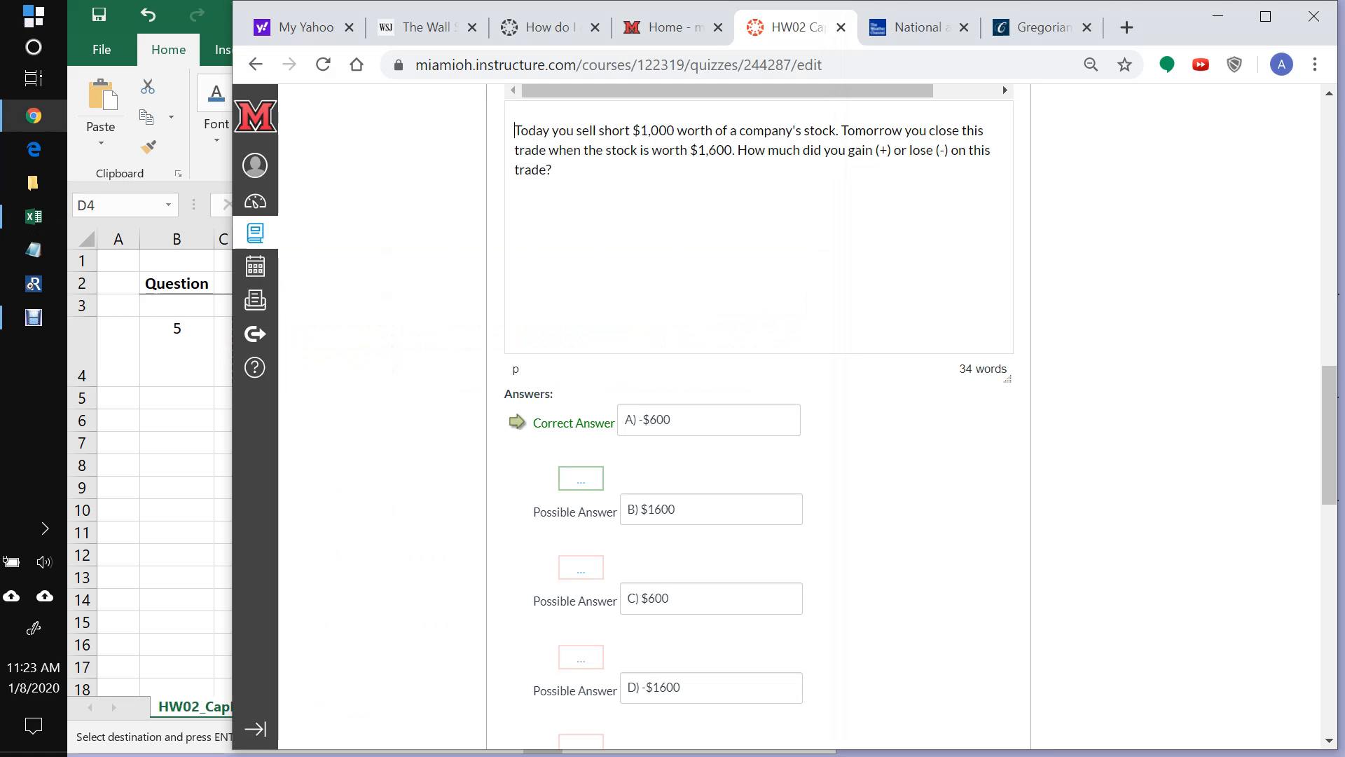
pyautogui.moveTo(515, 131); pyautogui.dragTo(557, 171)
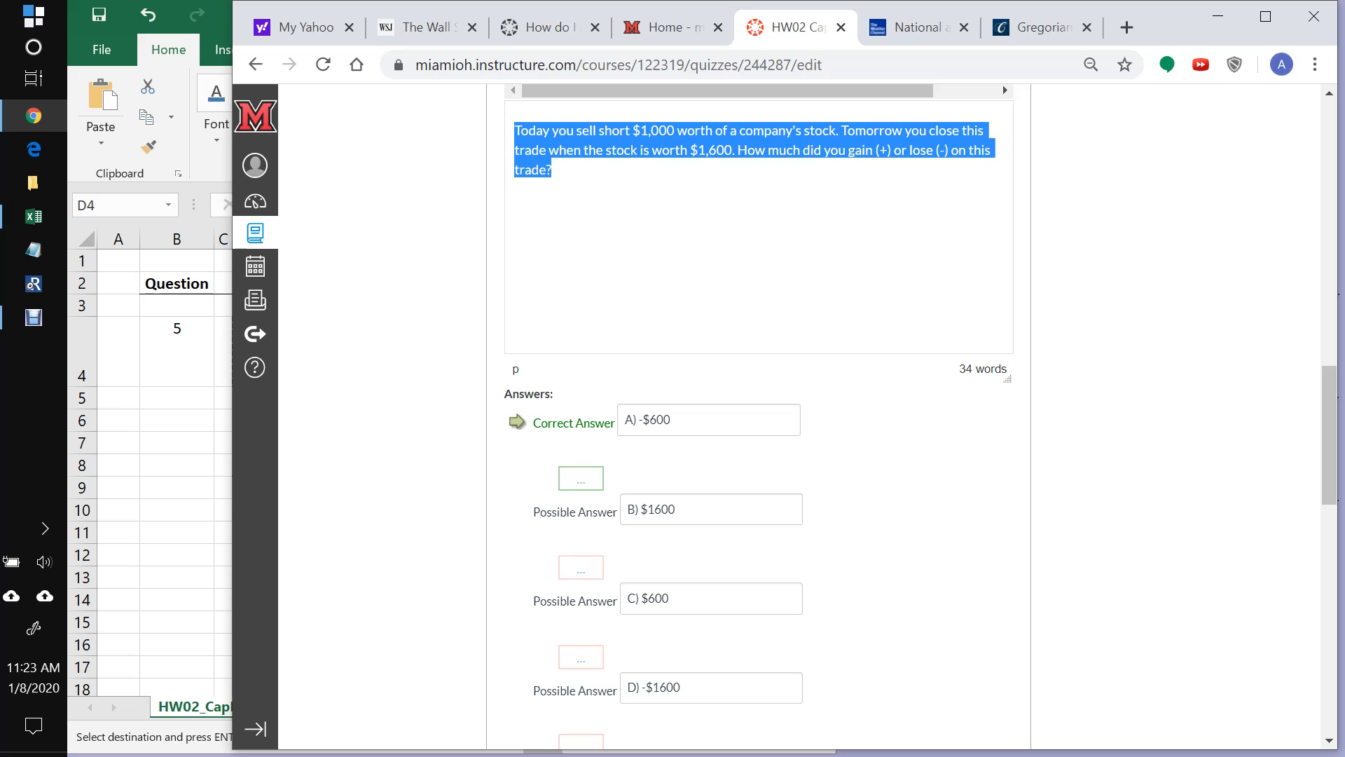
pyautogui.write("Today you sell short $1,000 worth of a Facebook's stock. Tomorrow you close this trade when the stock is worth $1,400. How much did you gain (+) or lose (-) on this trade?")
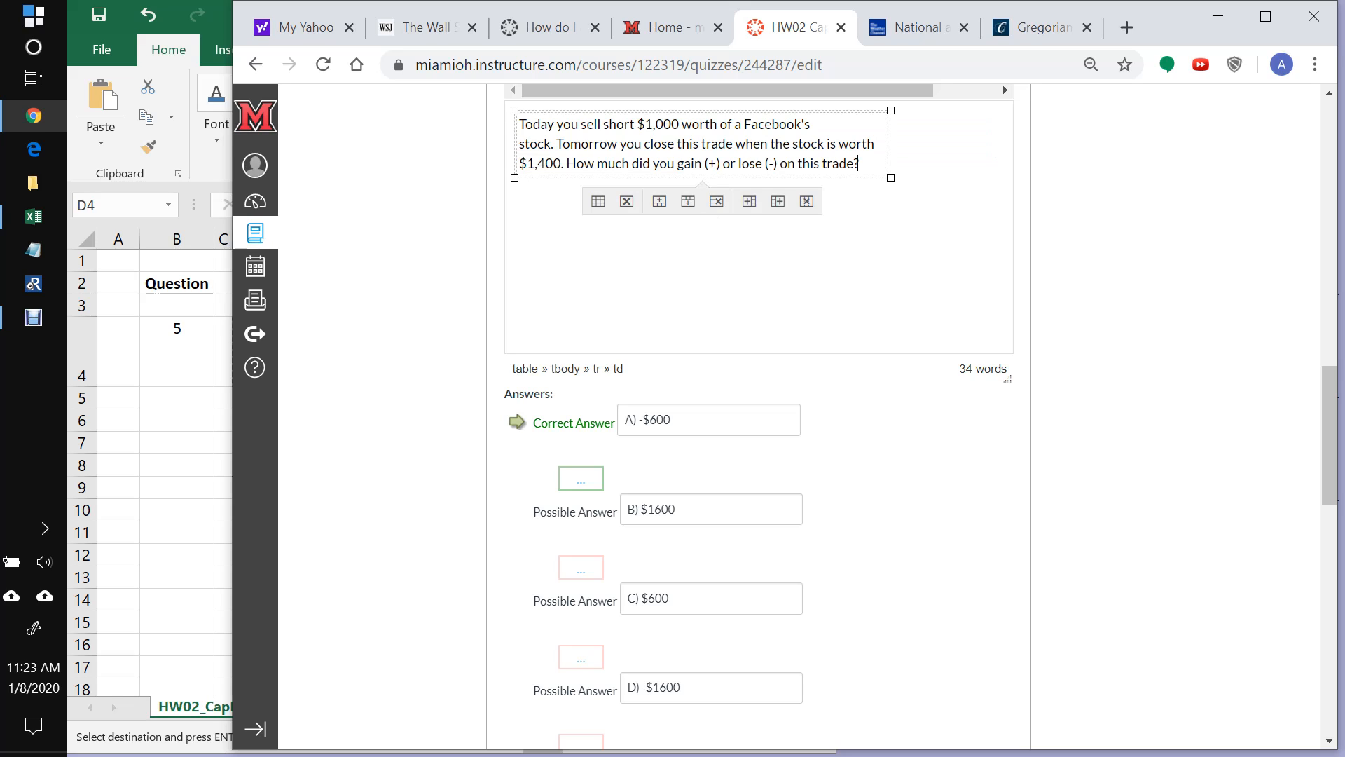
pyautogui.hotkey('ctrl', 'z')
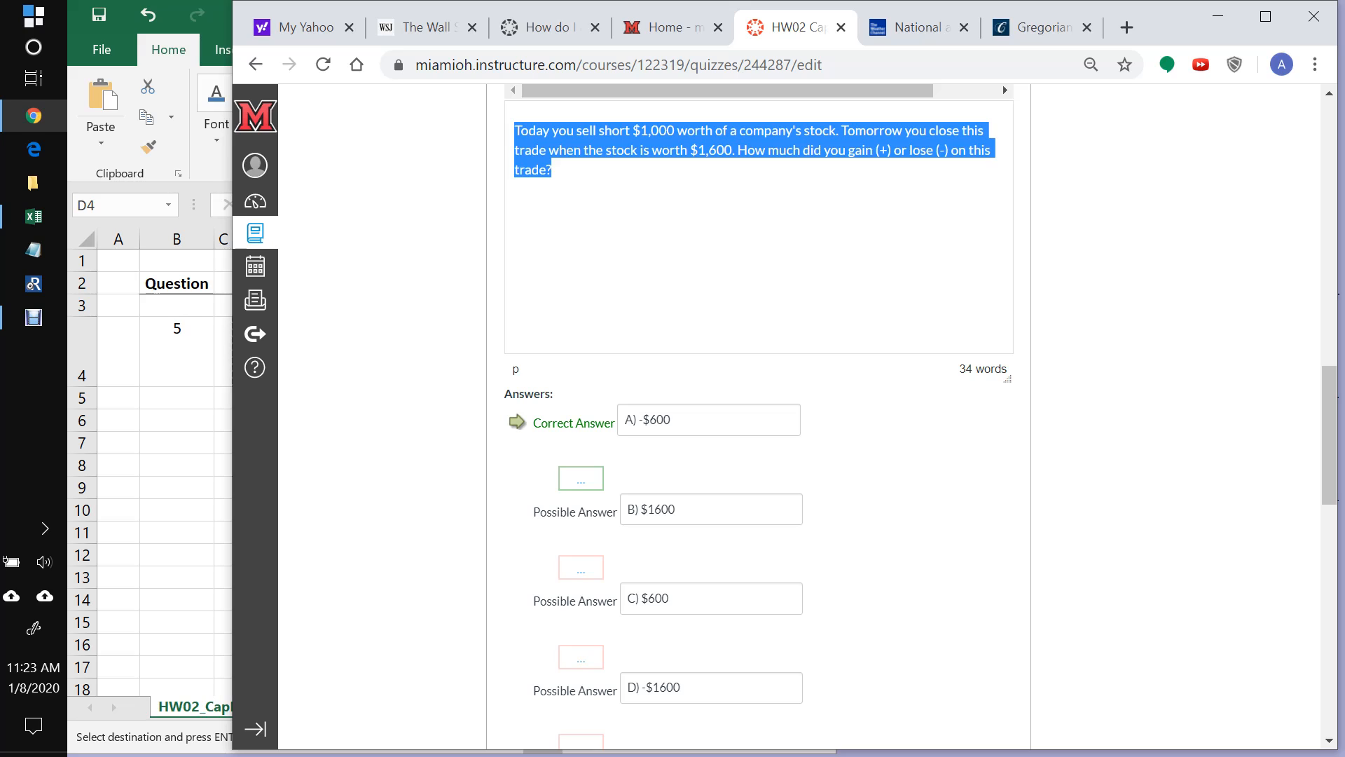
# Step: Replace Question 5's text with the workbook wording about selling short $1,000 worth of Facebook's stock and closing the trade at $1,400
pyautogui.press('BackSpace')
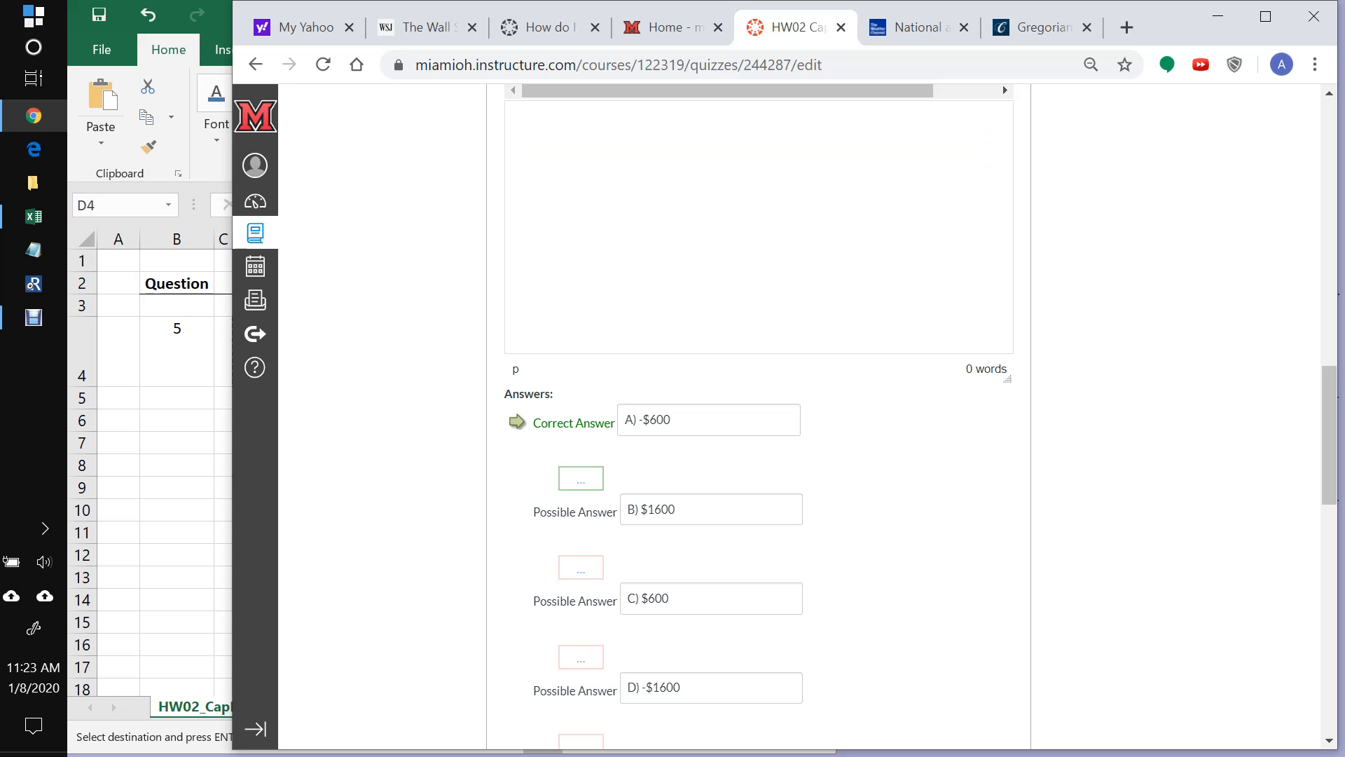
pyautogui.write("Today you sell short $1,000 worth of a Facebook's stock. Tomorrow you close this trade when the stock is worth $1,400. How much did you gain (+) or lose (-) on this trade?")
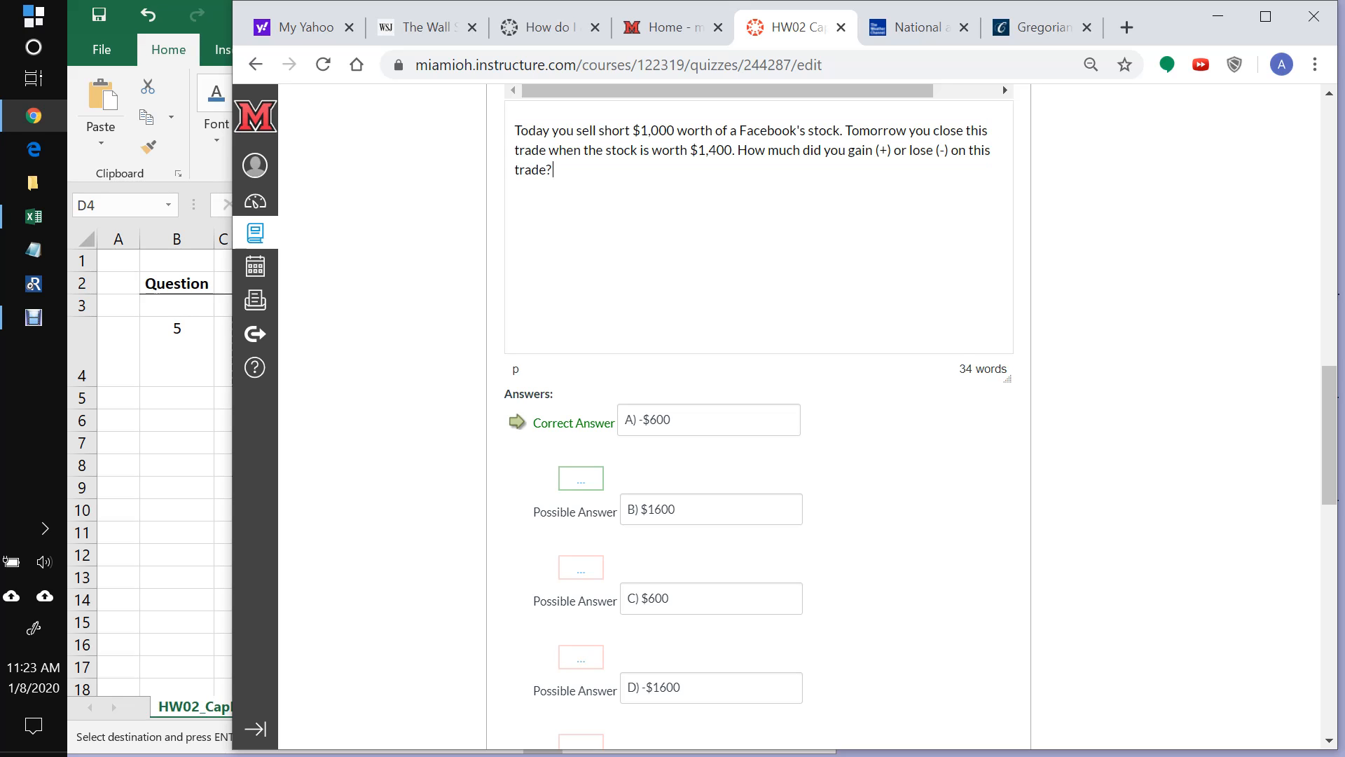
pyautogui.moveTo(1329, 434); pyautogui.dragTo(1329, 416)
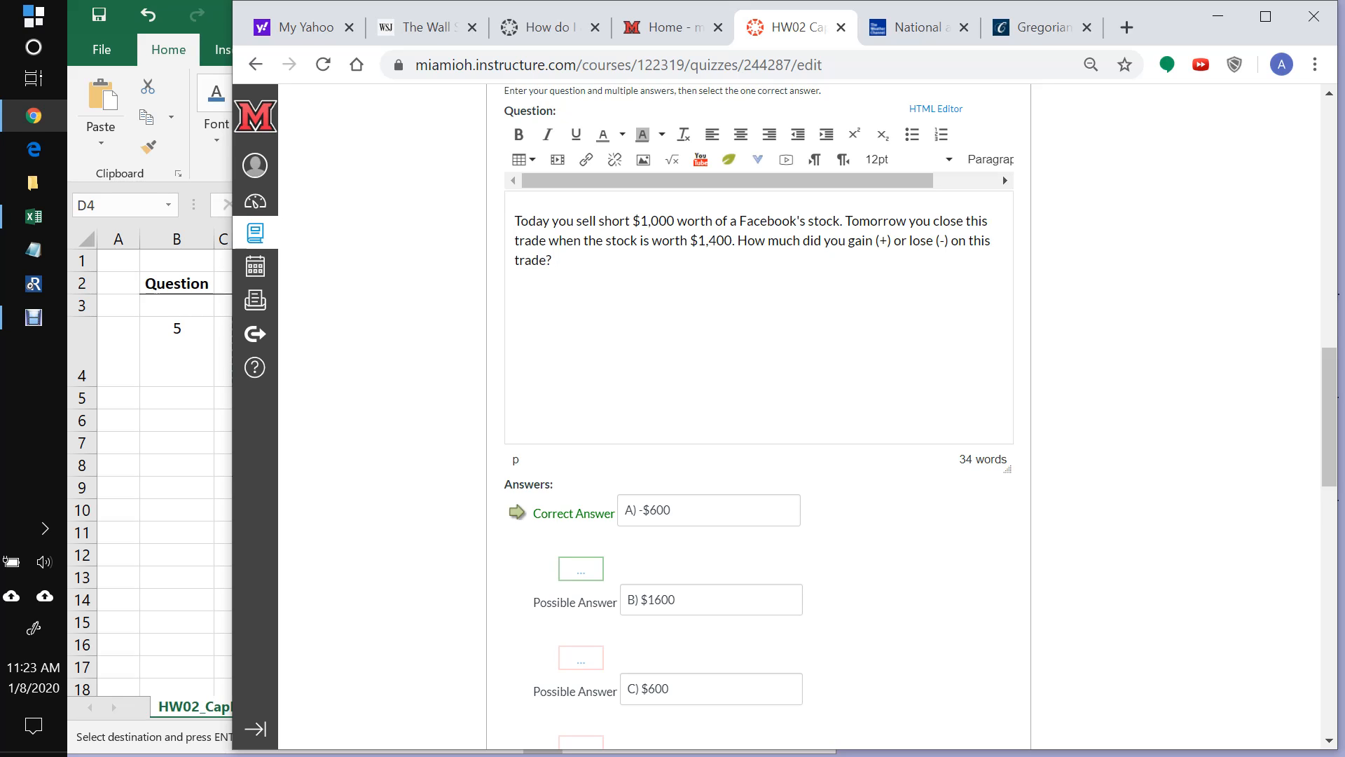
# Step: Review Question 5's answer choices against the cash flow solution in the general answer comments
pyautogui.scroll(-3, 759, 414)
pyautogui.scroll(-2, 759, 414)
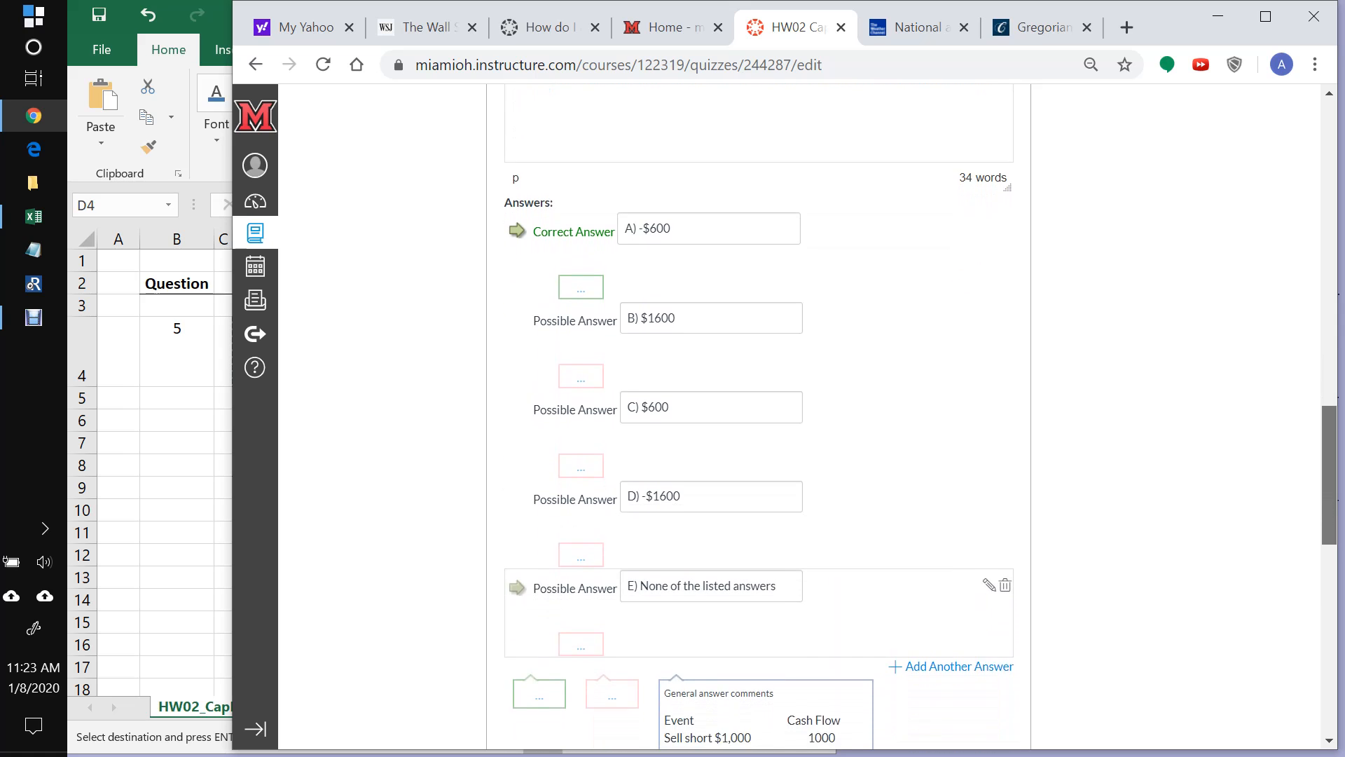
pyautogui.scroll(1, 759, 413)
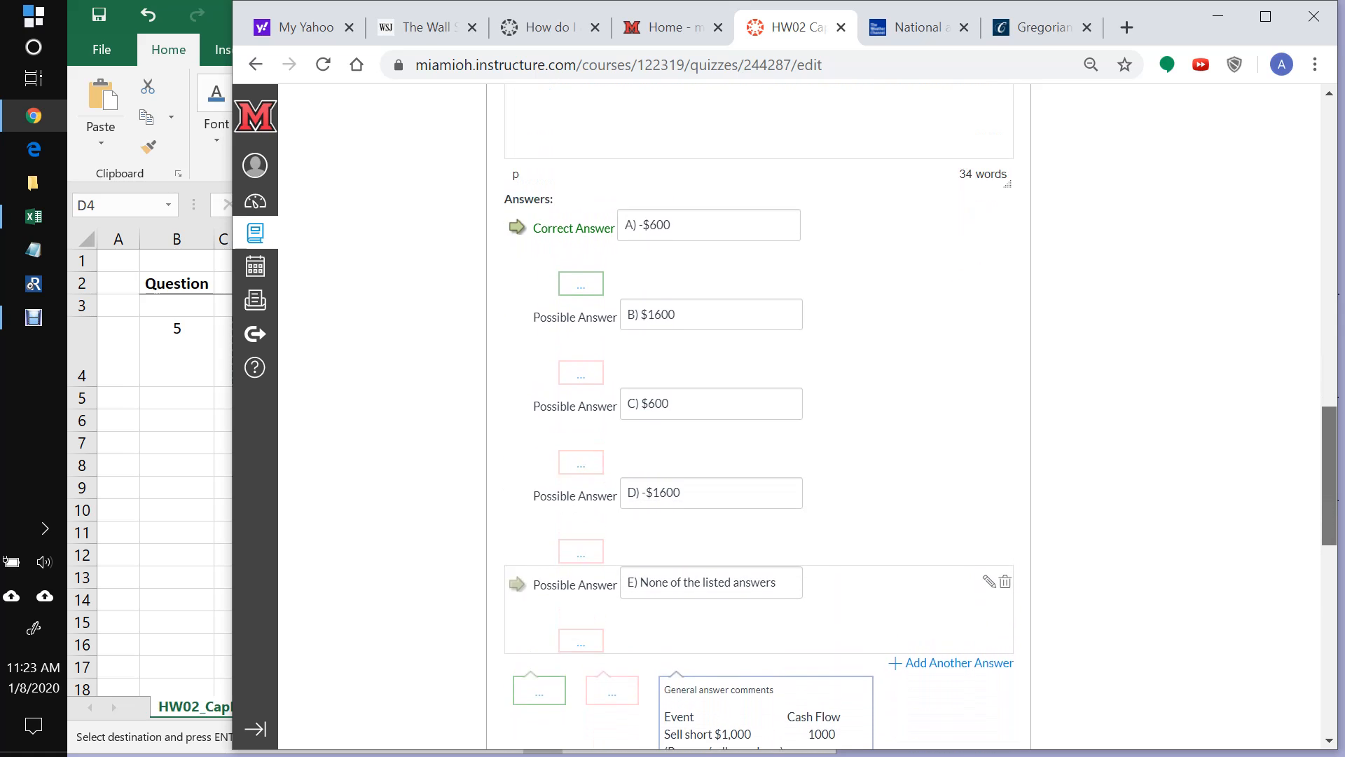
pyautogui.scroll(-3, 758, 413)
pyautogui.scroll(2, 759, 413)
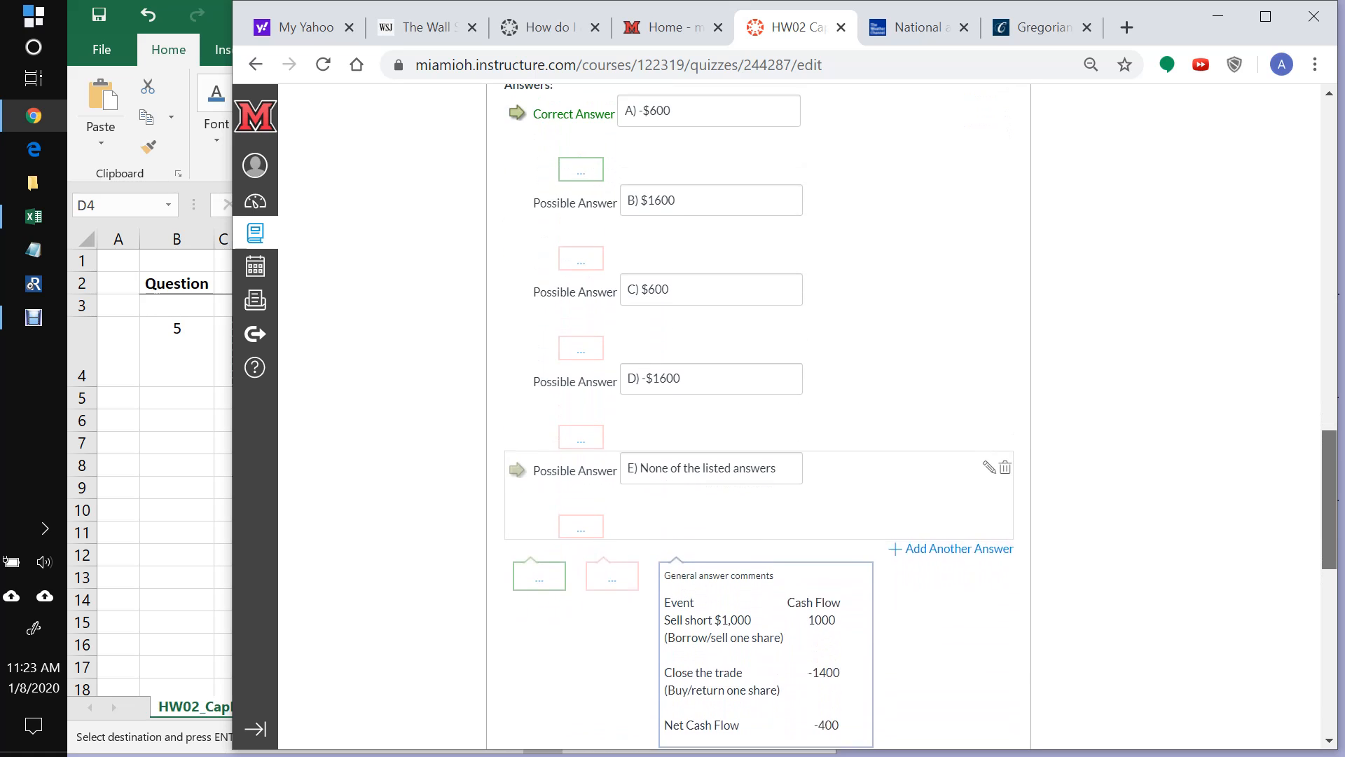
pyautogui.scroll(2, 759, 413)
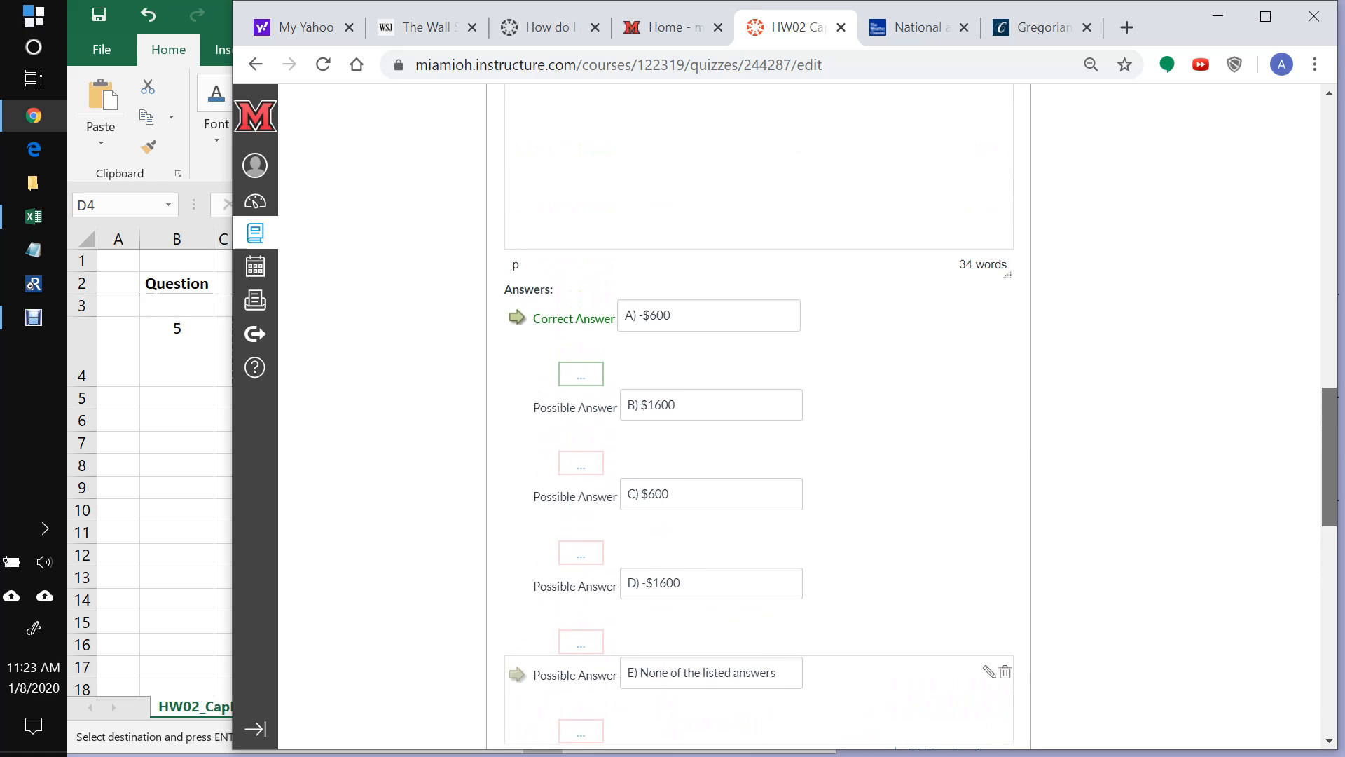
pyautogui.scroll(-1, 759, 413)
pyautogui.scroll(-2, 759, 413)
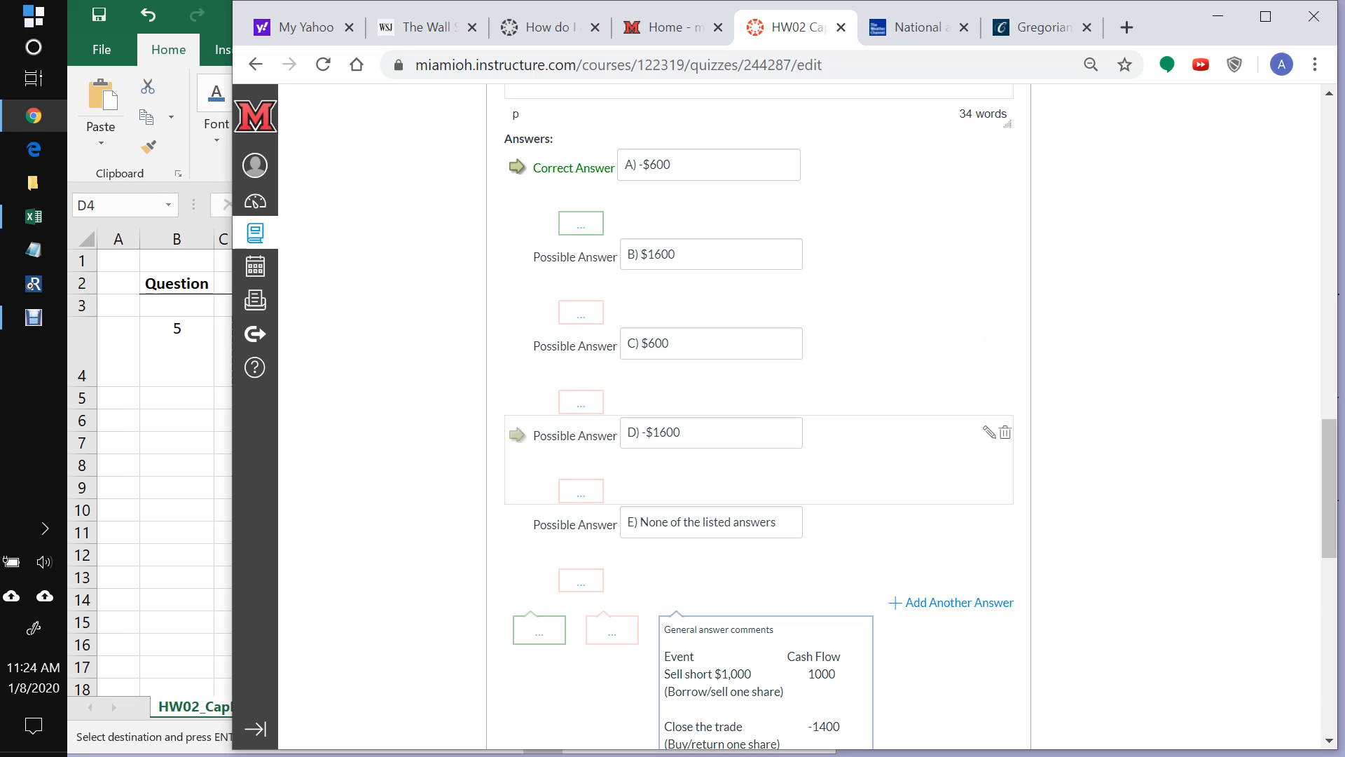
pyautogui.scroll(3, 758, 413)
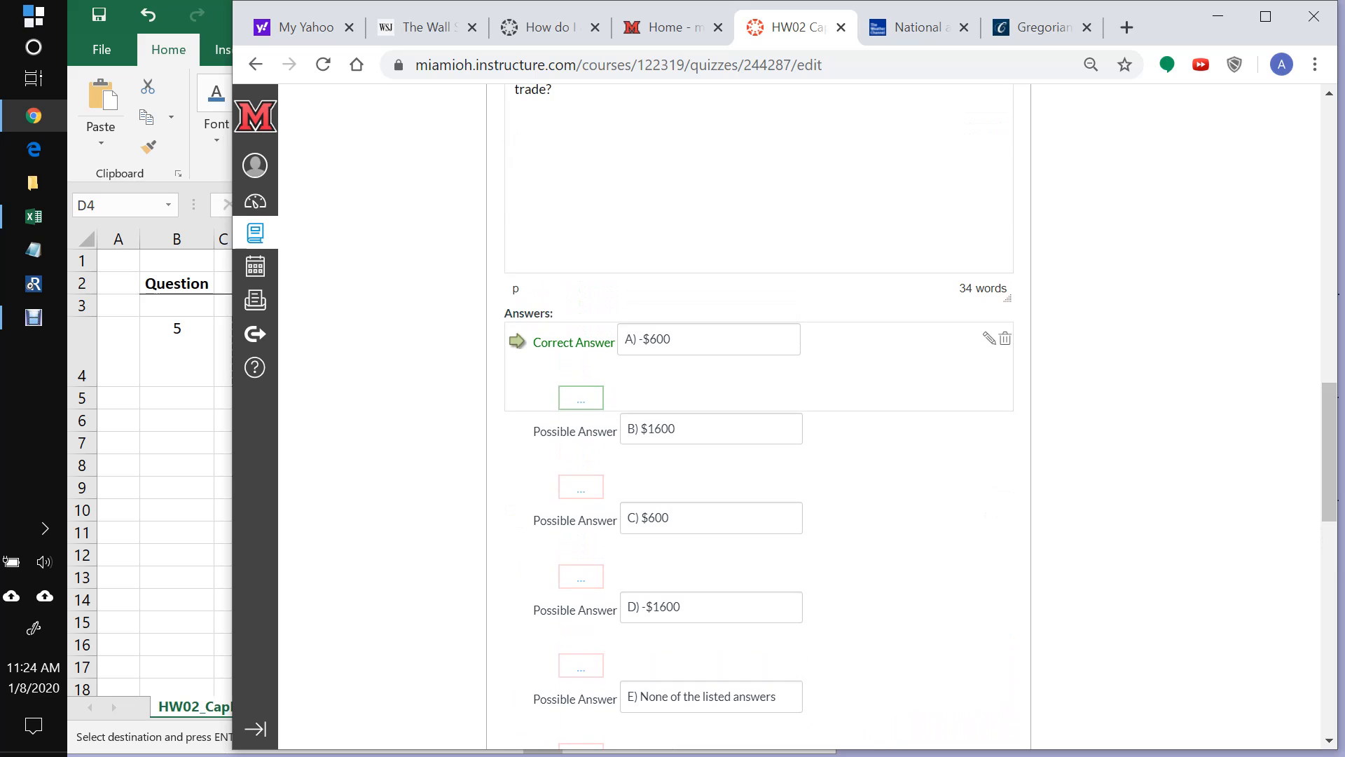
# Step: Change Question 5's correct answer A to -$400 and possible answer B to $1400
pyautogui.moveTo(656, 339); pyautogui.dragTo(649, 339)
pyautogui.press('BackSpace')
pyautogui.write('4')
pyautogui.moveTo(661, 429); pyautogui.dragTo(654, 429)
pyautogui.press('BackSpace')
pyautogui.write('4')
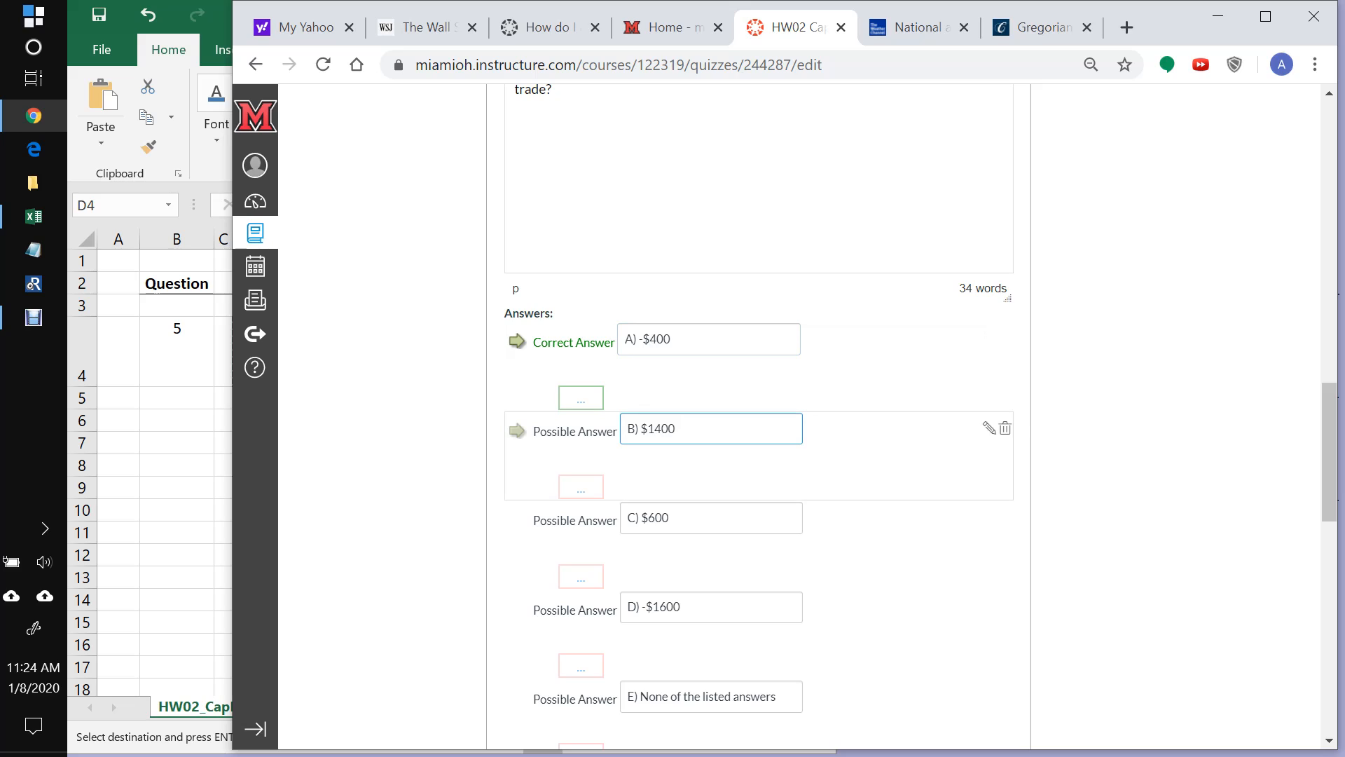
# Step: Change Question 5's possible answer C to $400 and possible answer D to -$1400
pyautogui.click(651, 517)
pyautogui.press('BackSpace')
pyautogui.write('4')
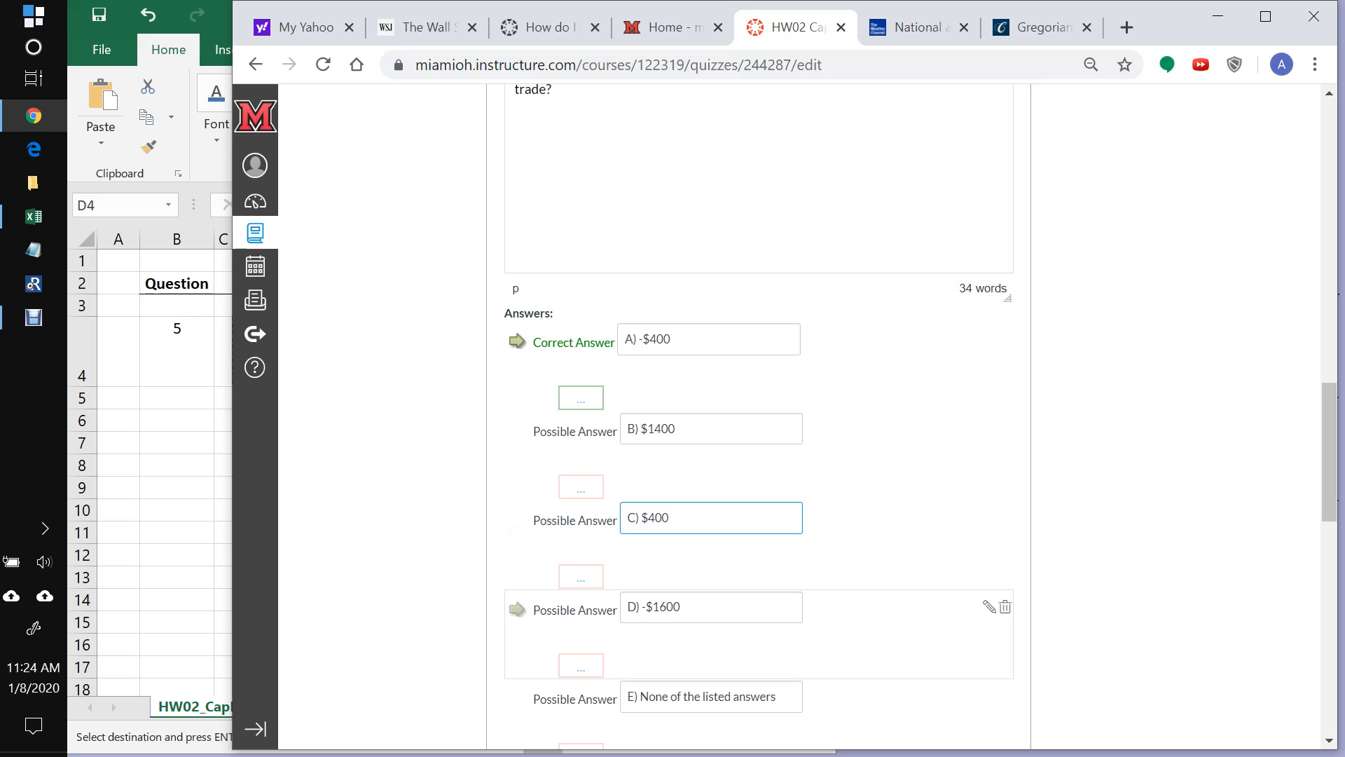
pyautogui.click(666, 607)
pyautogui.press('BackSpace')
pyautogui.write('4')
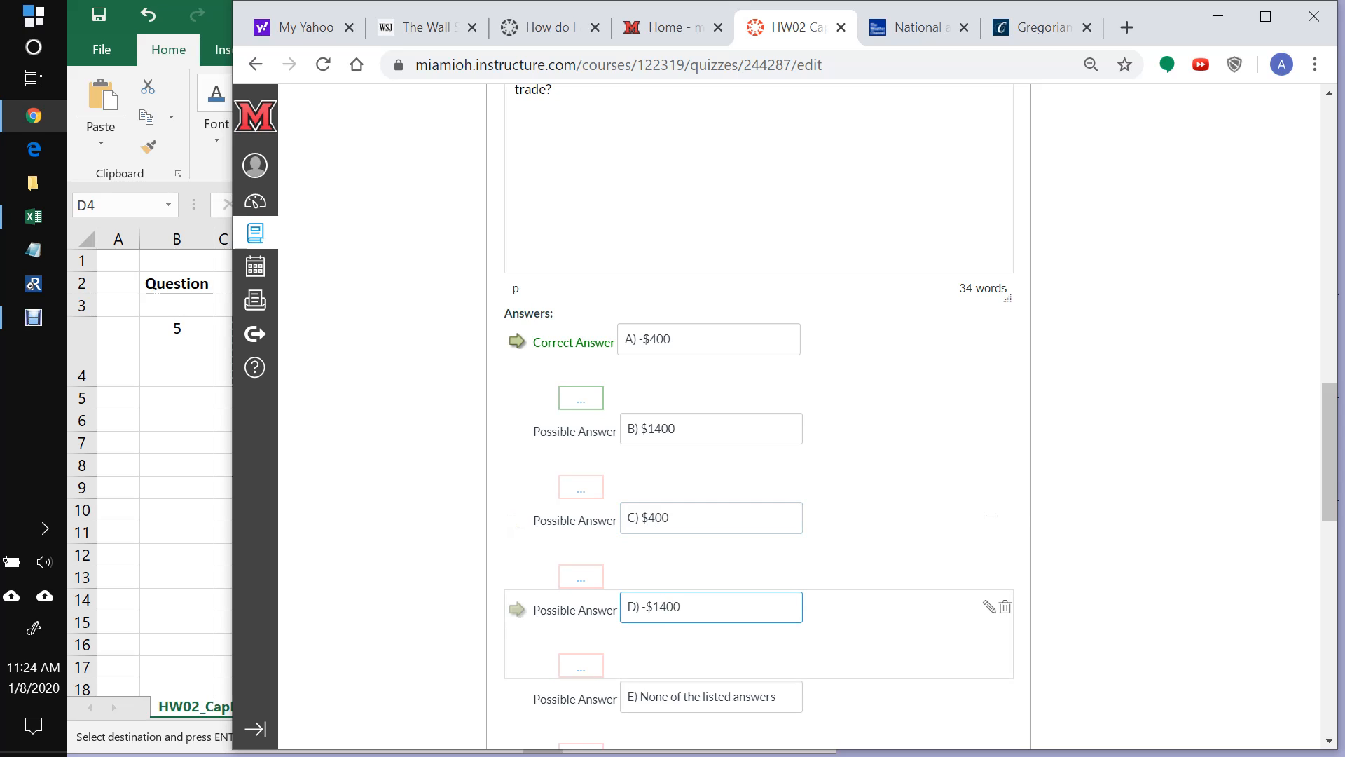
pyautogui.click(883, 634)
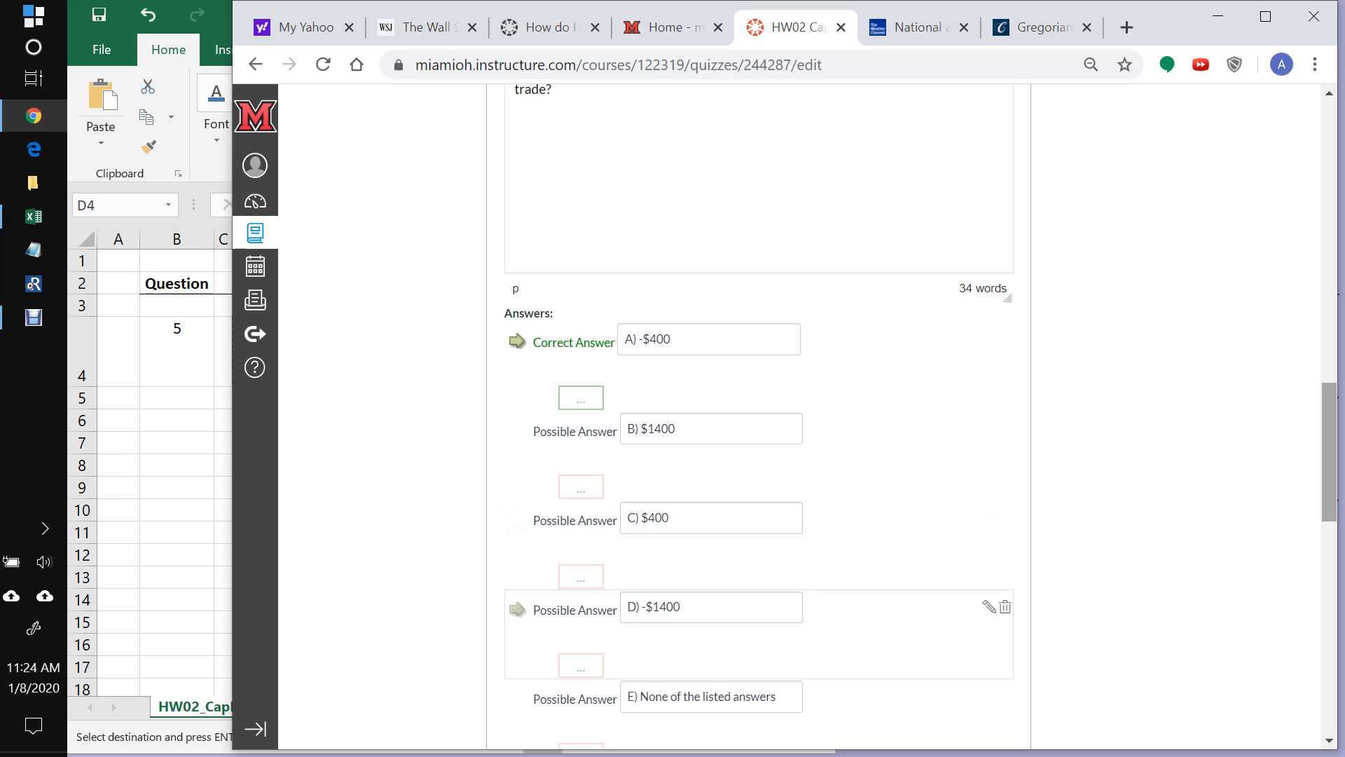
# Step: Check the revised Question 5 from its text to the comments, update the question, and save the quiz
pyautogui.scroll(-4, 1329, 452)
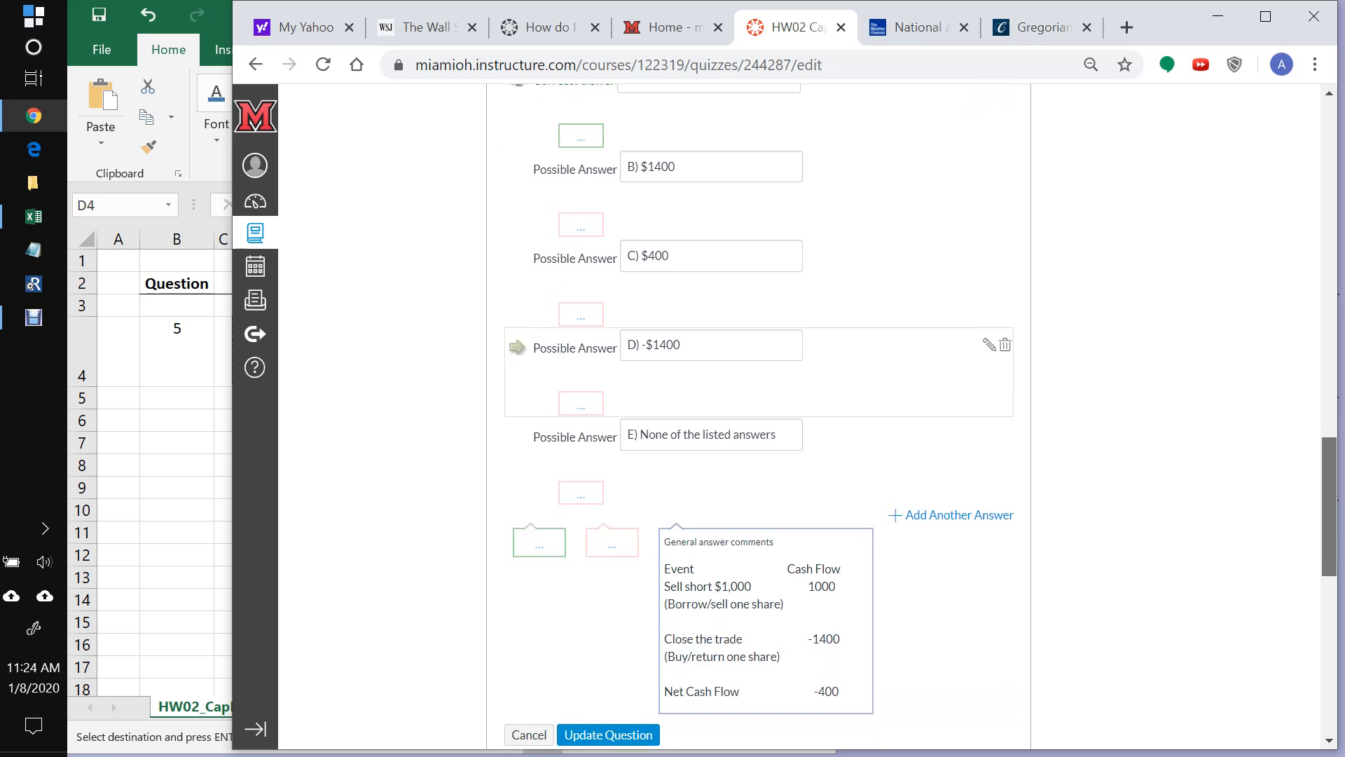
pyautogui.scroll(7, 758, 420)
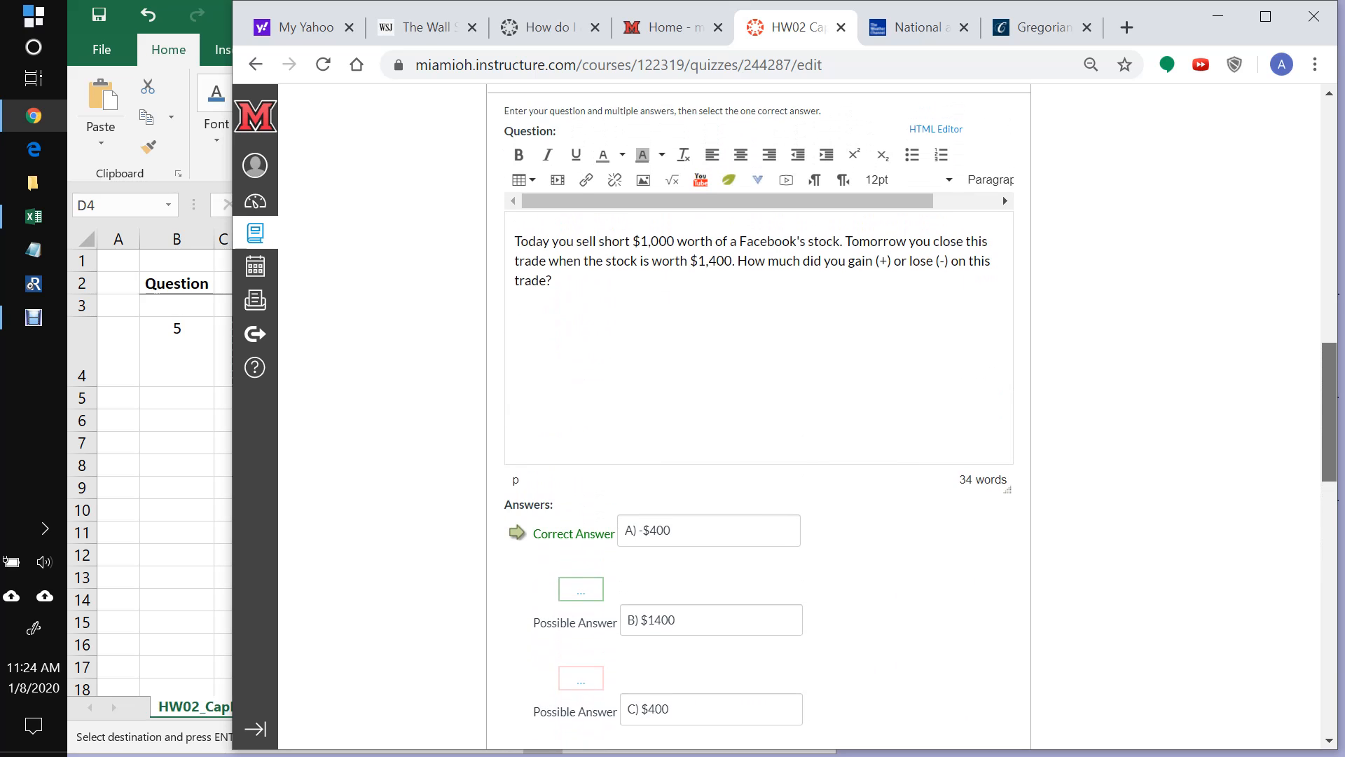
pyautogui.scroll(-6, 759, 420)
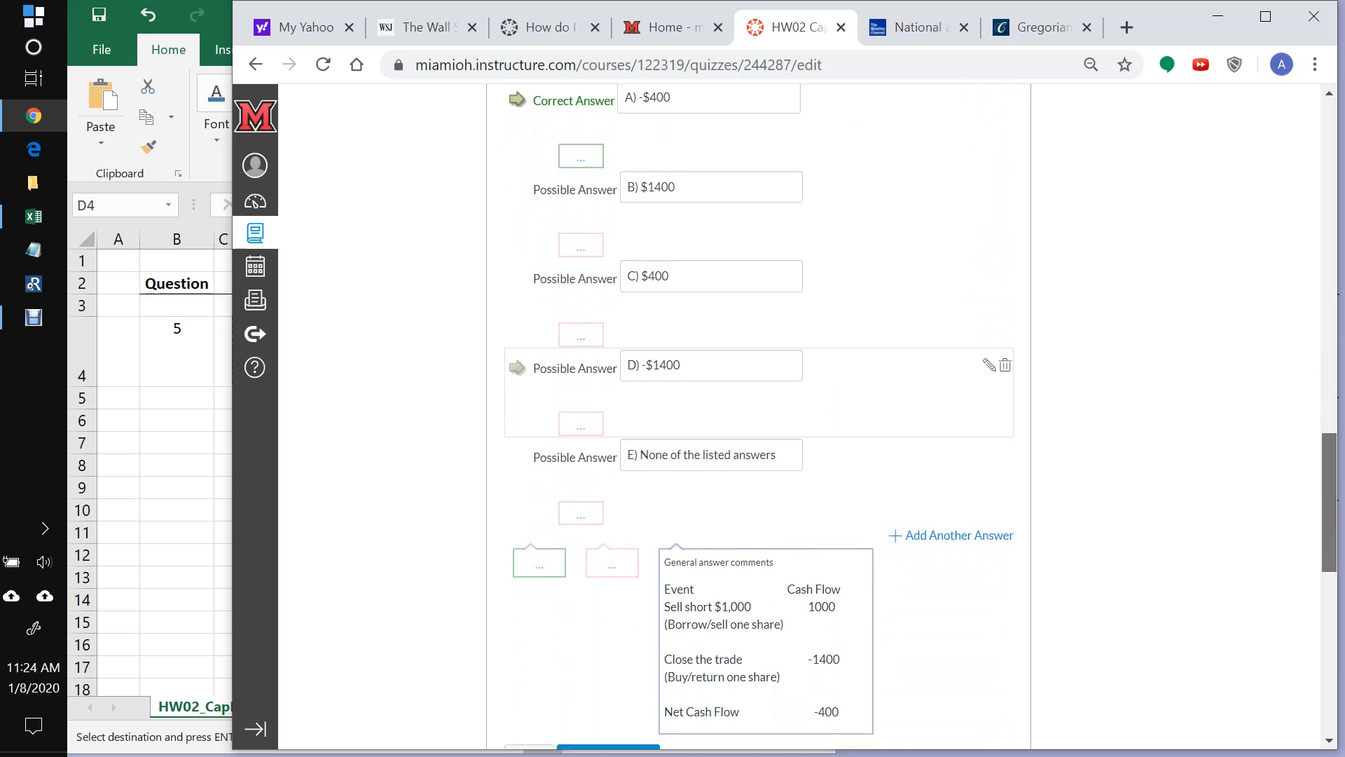
pyautogui.scroll(-4, 759, 420)
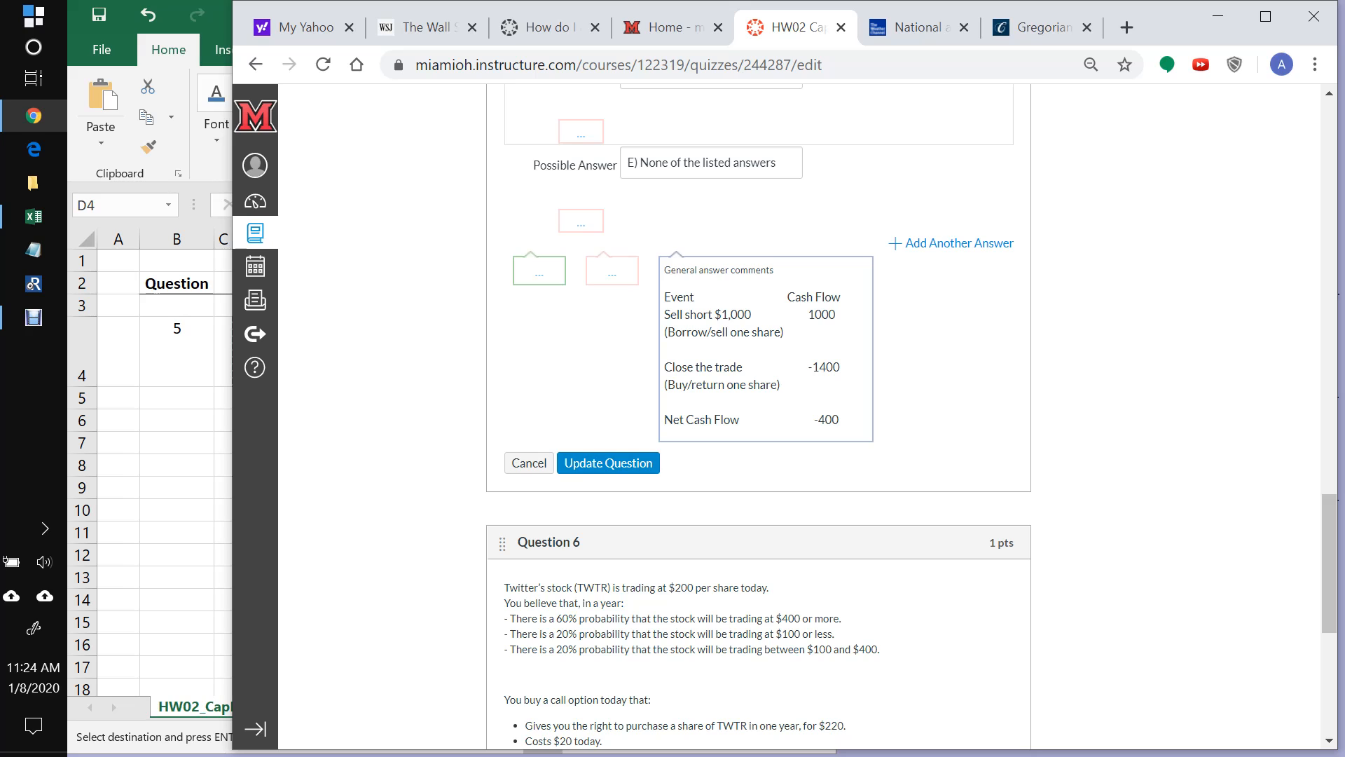
pyautogui.scroll(-7, 759, 420)
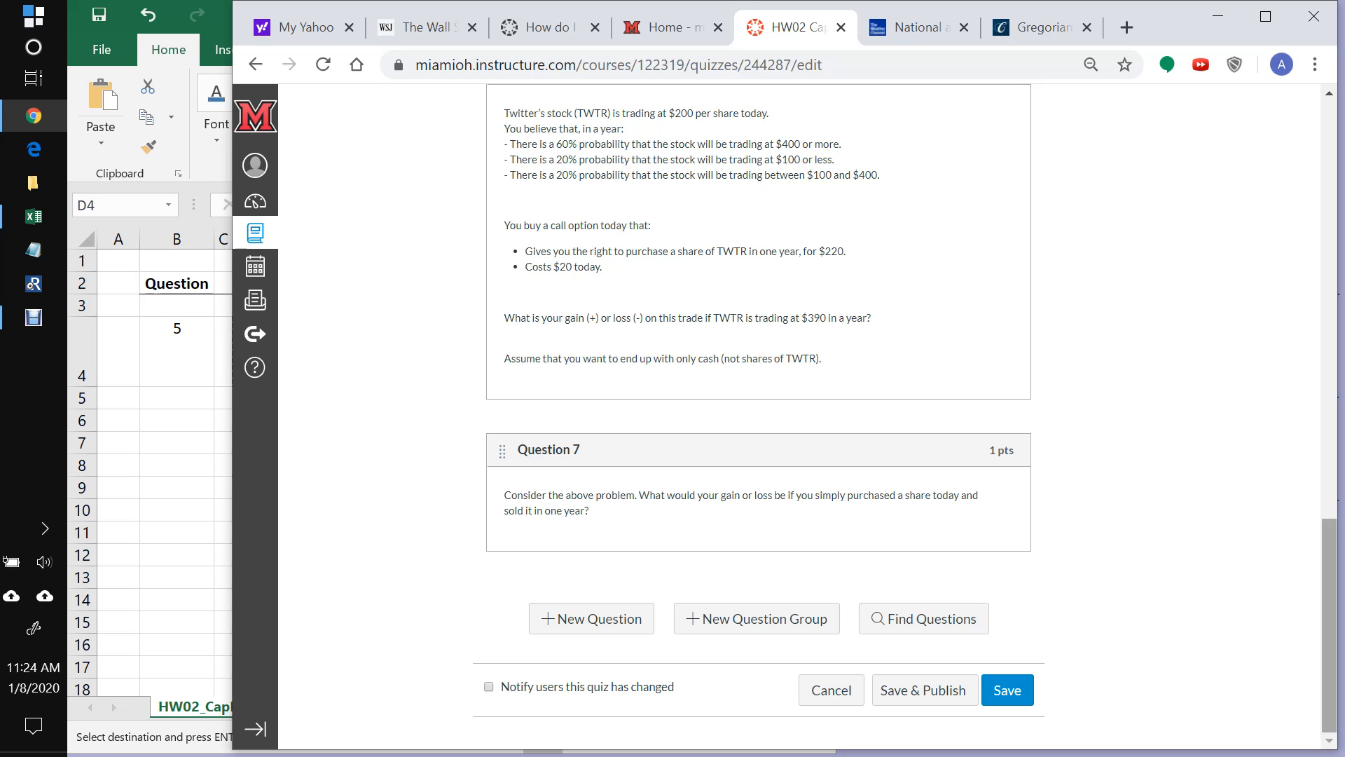
pyautogui.moveTo(1329, 625)
pyautogui.mouseDown()
pyautogui.moveTo(1329, 208)
pyautogui.moveTo(1329, 624)
pyautogui.mouseUp()
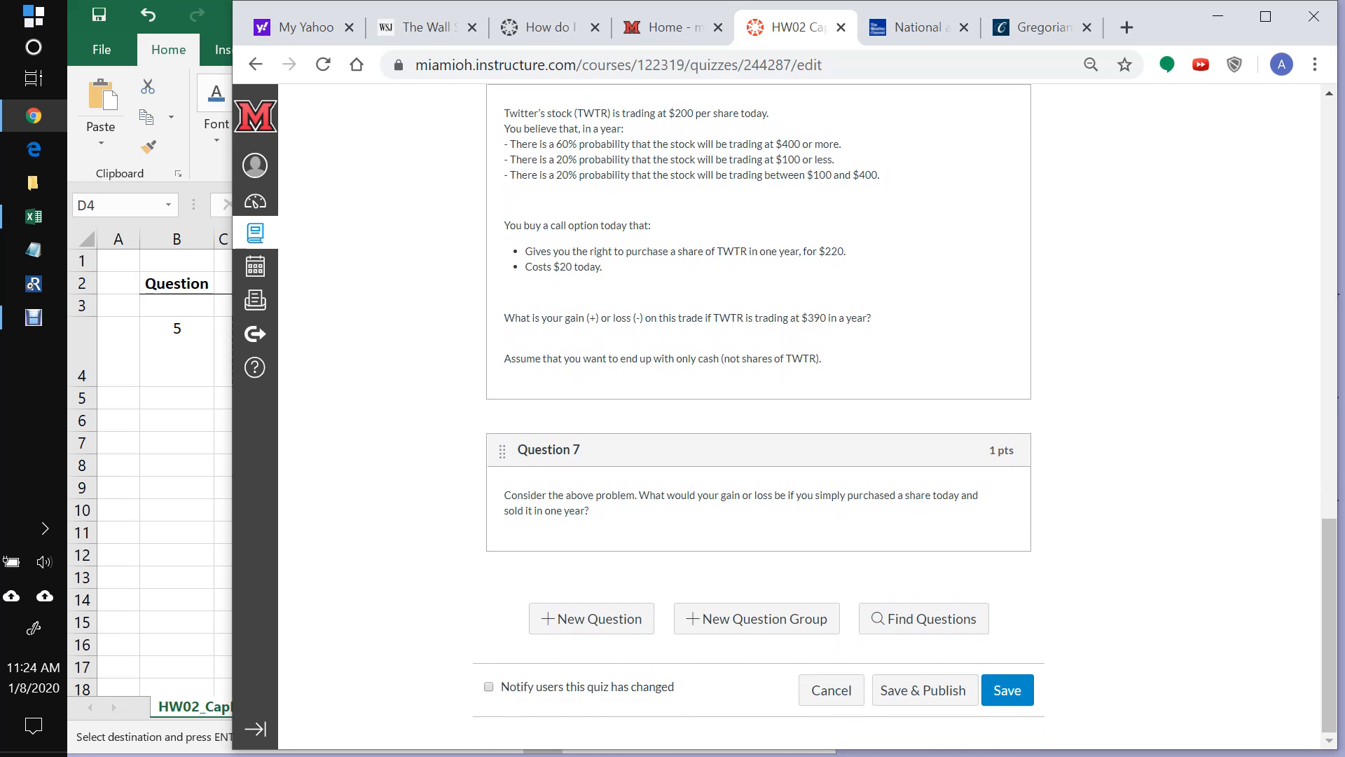
pyautogui.click(1008, 691)
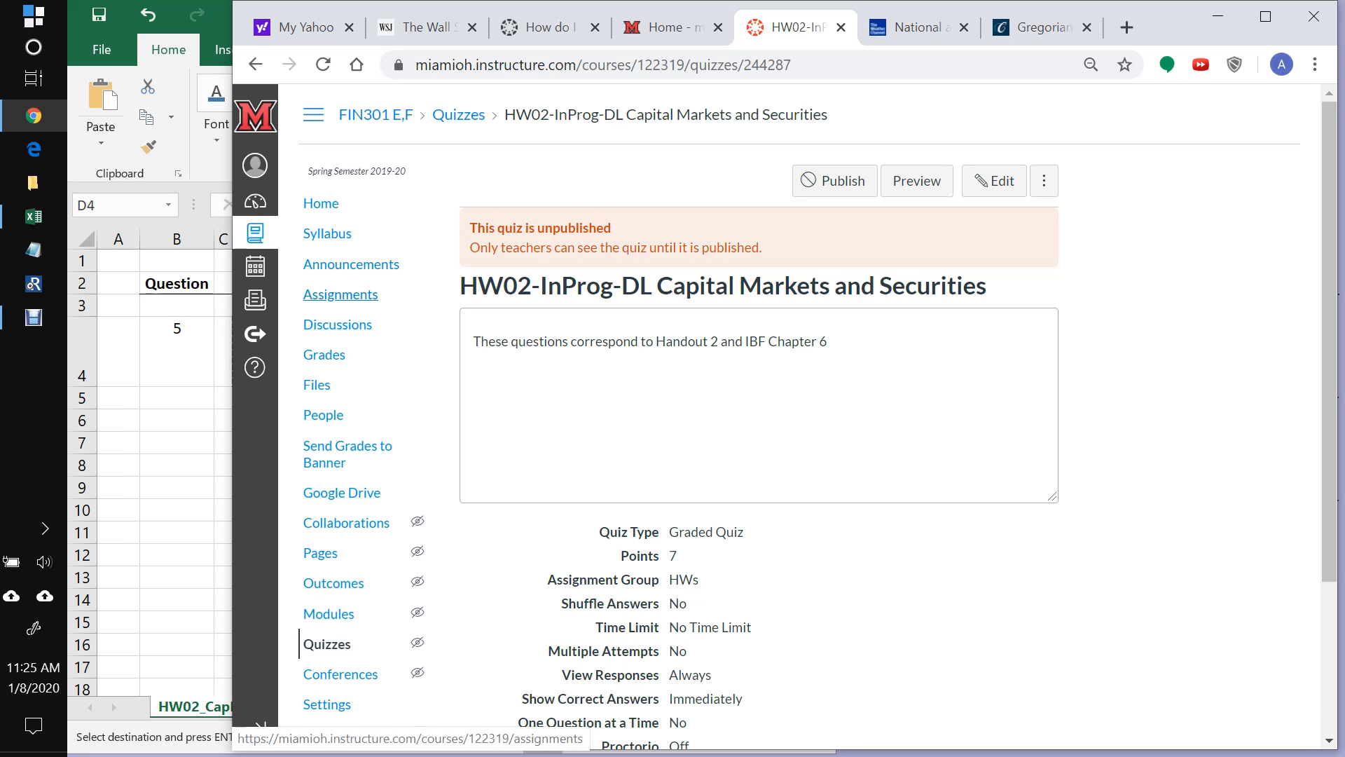
# Step: Open the course's Assignments list and look over the Question 5 solution in the Excel workbook before returning to Canvas
pyautogui.click(340, 294)
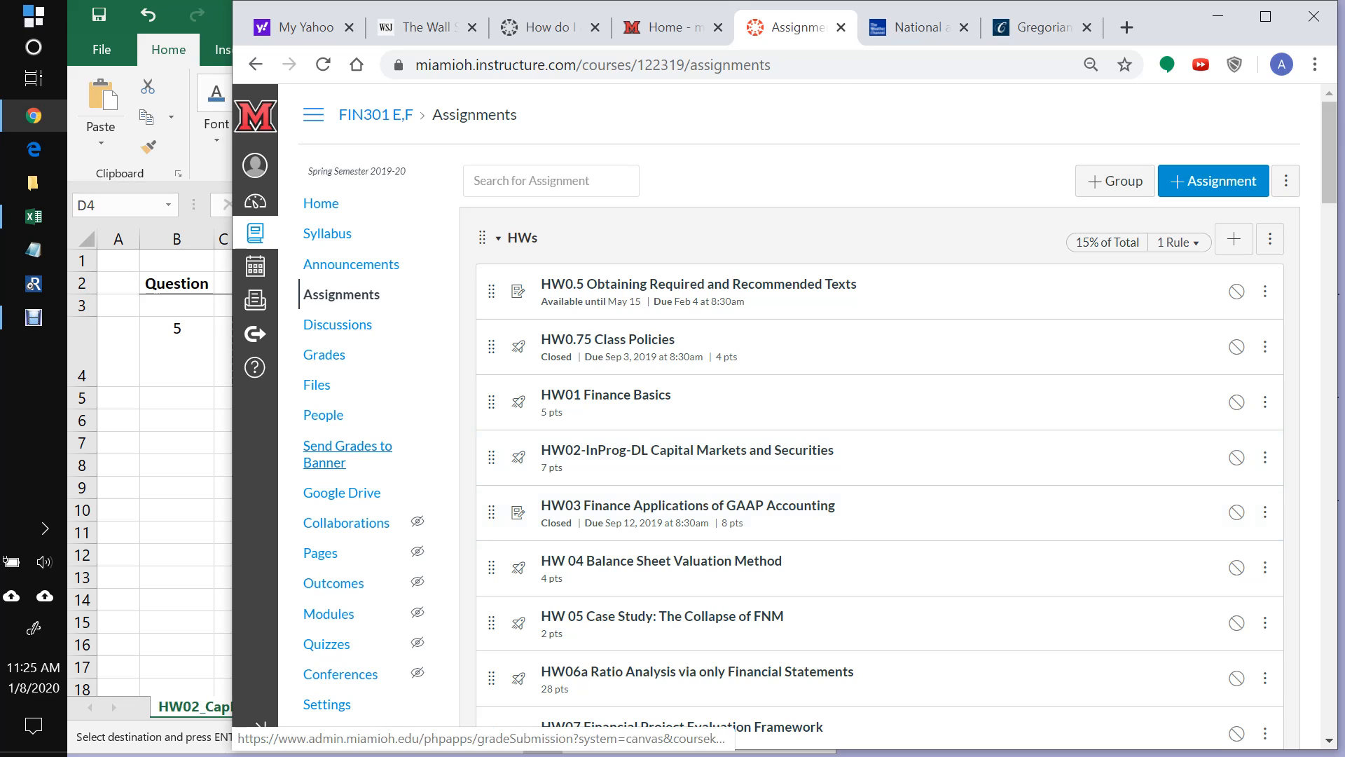
pyautogui.hotkey('alt', 'Tab')
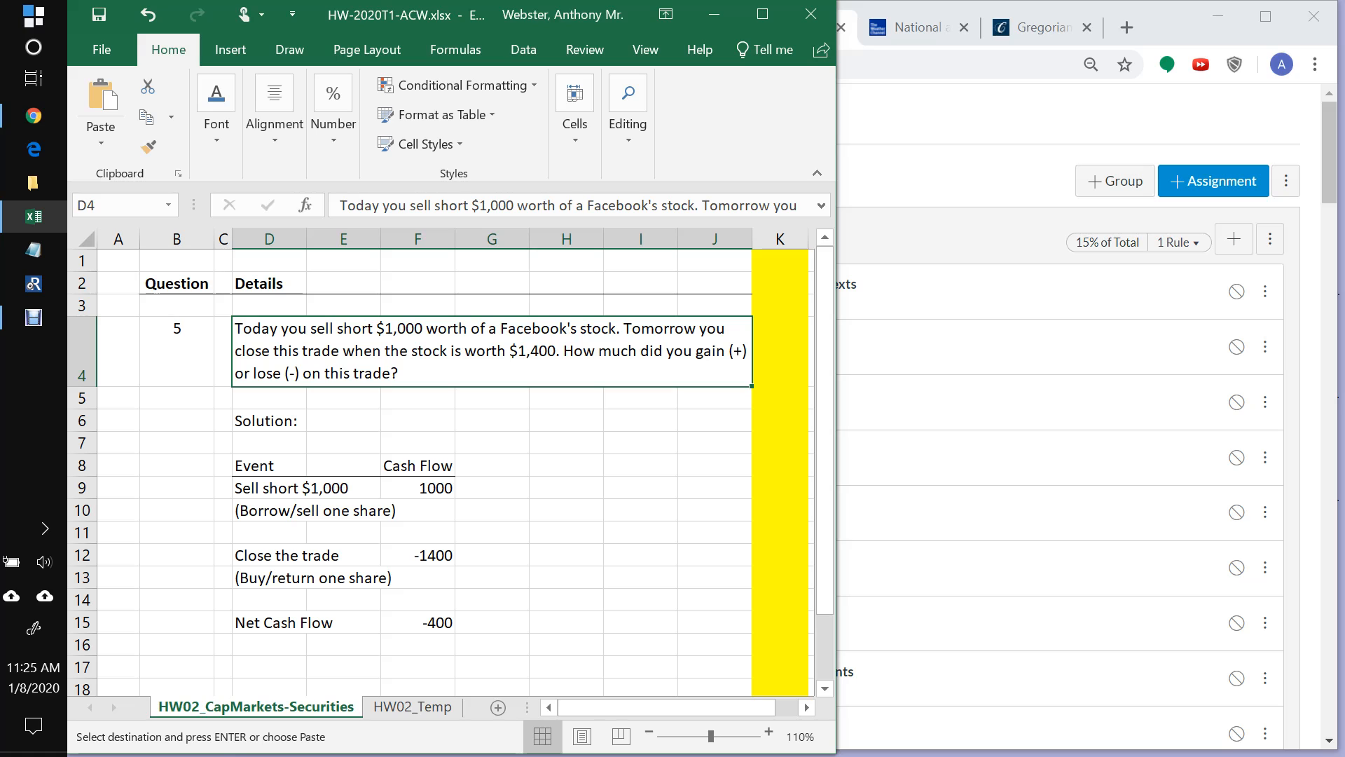
pyautogui.moveTo(825, 465); pyautogui.dragTo(824, 532)
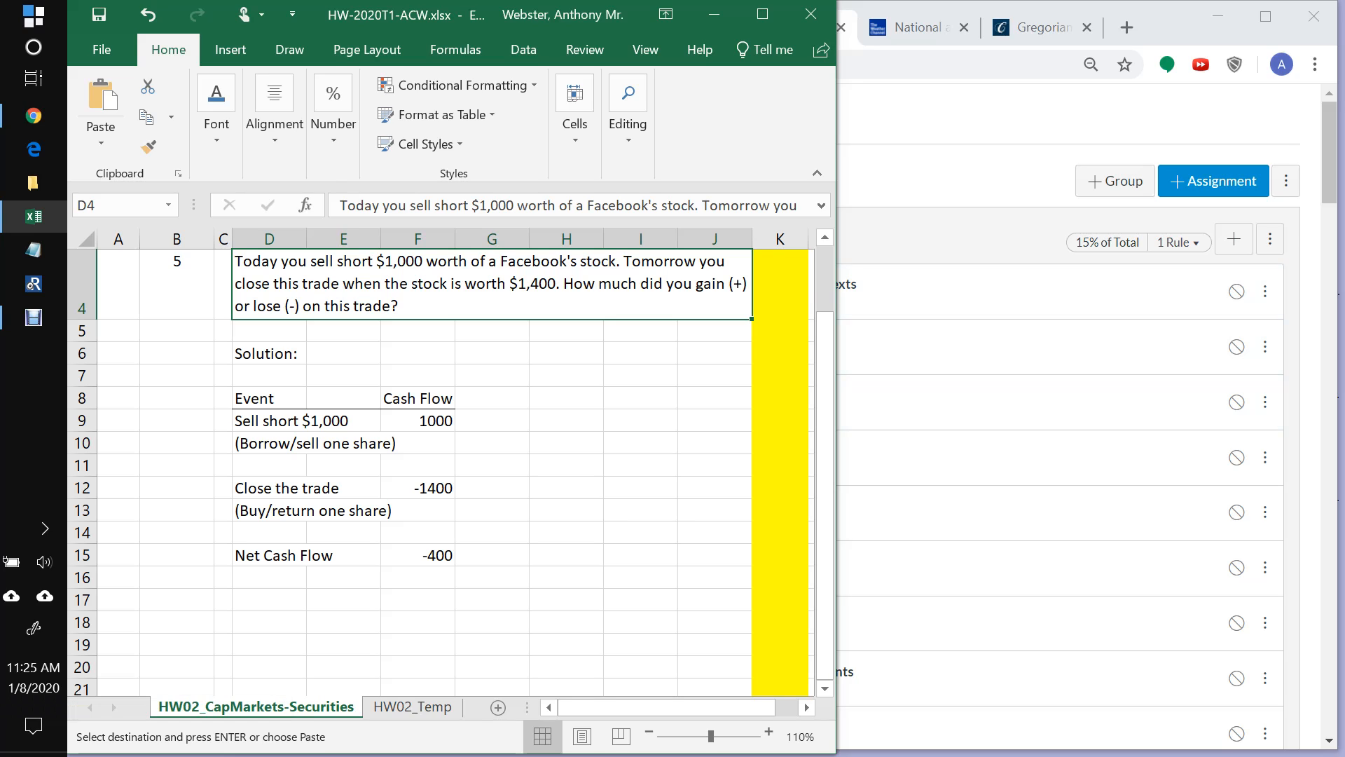
pyautogui.click(970, 133)
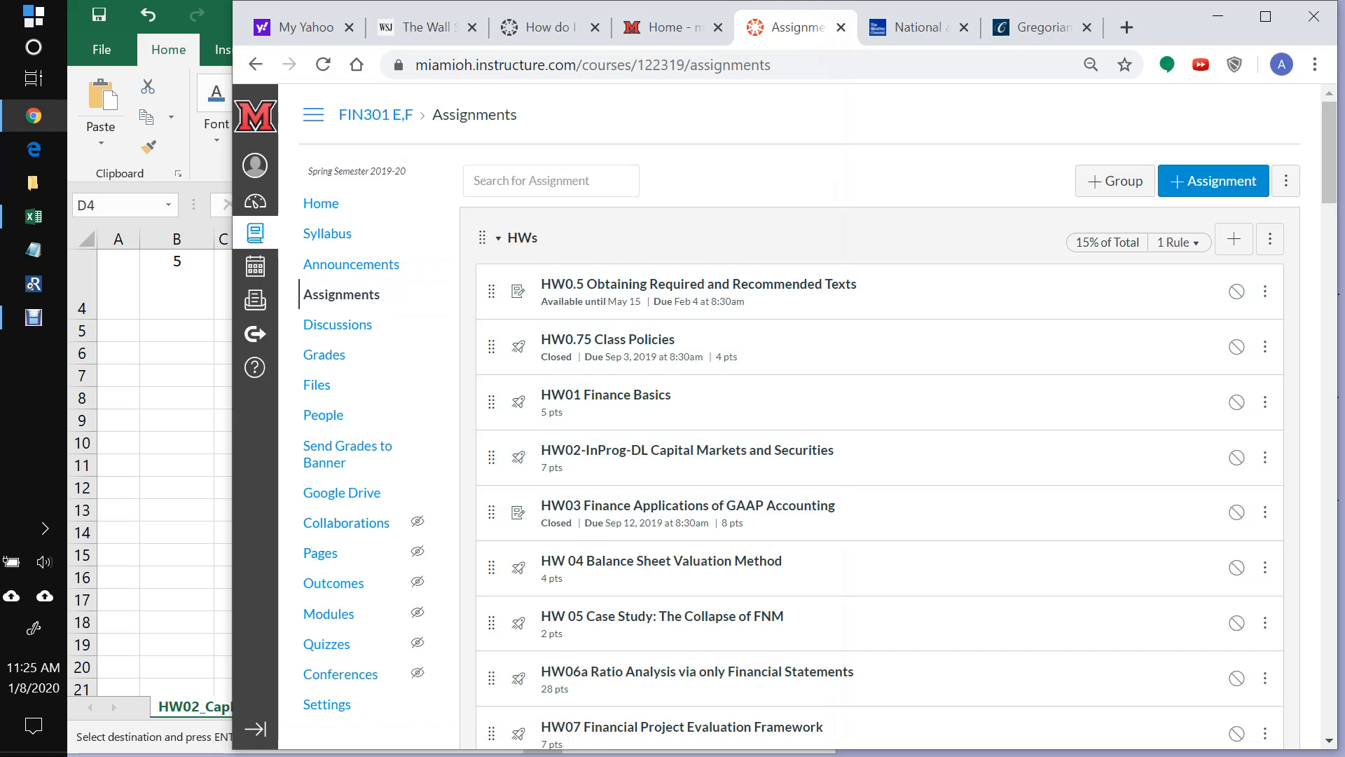
pyautogui.click(175, 547)
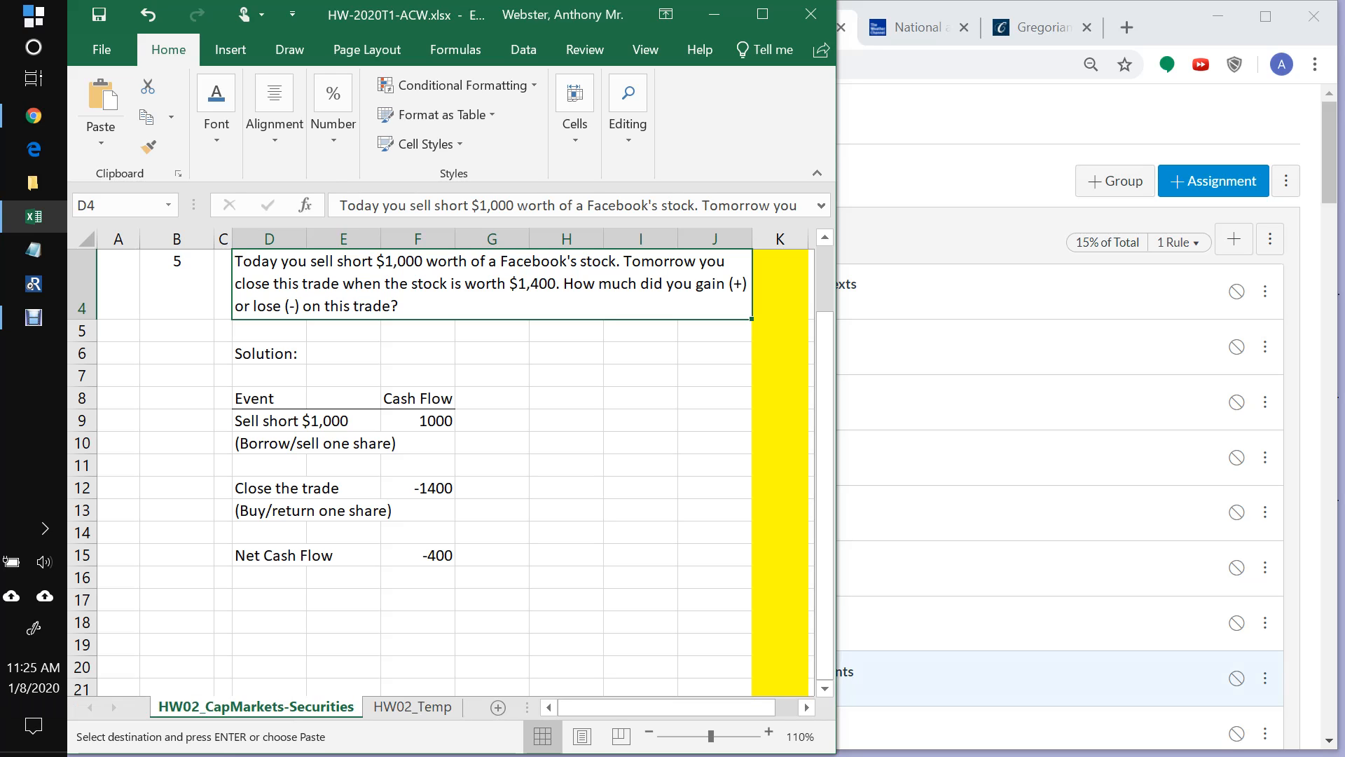
pyautogui.hotkey('alt', 'Tab')
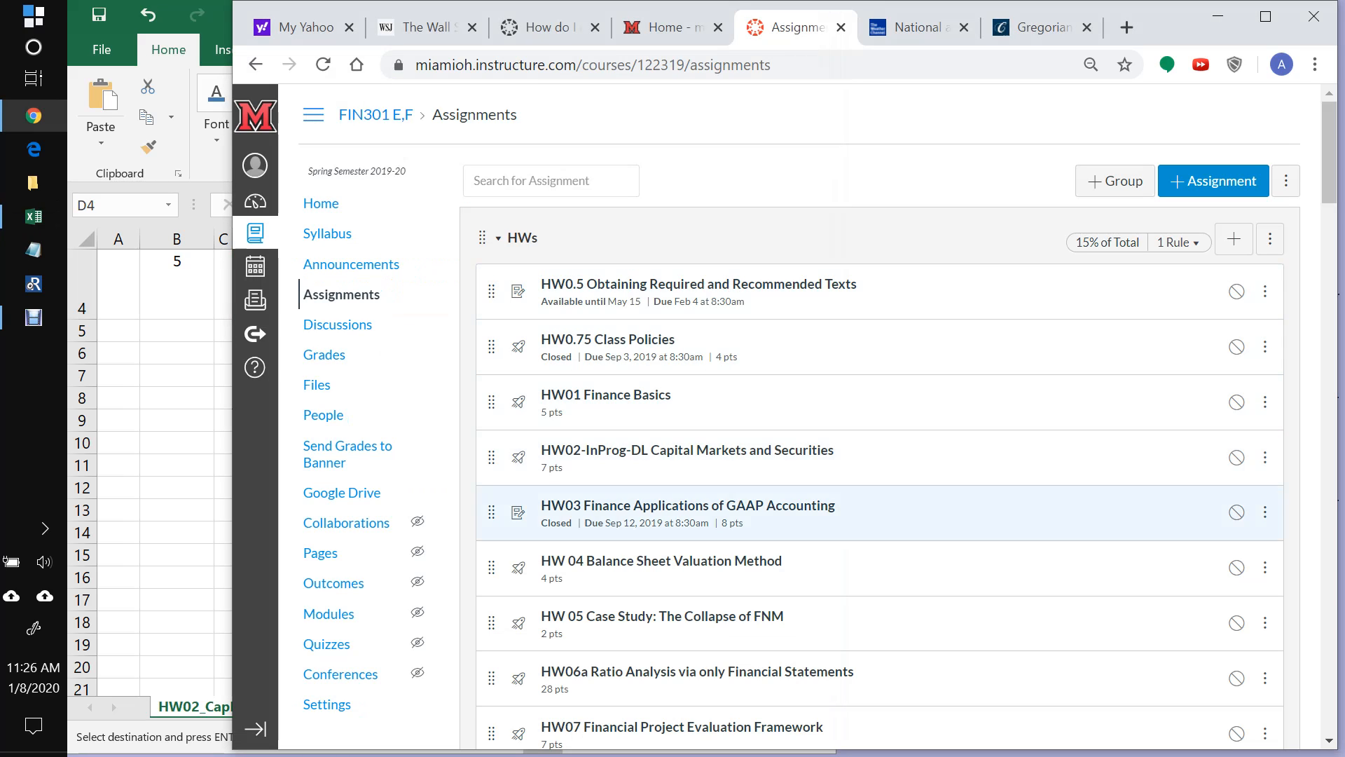
# Step: Open the HW02-InProg-DL Capital Markets and Securities quiz for editing and go to Question 6 in its question list
pyautogui.click(687, 450)
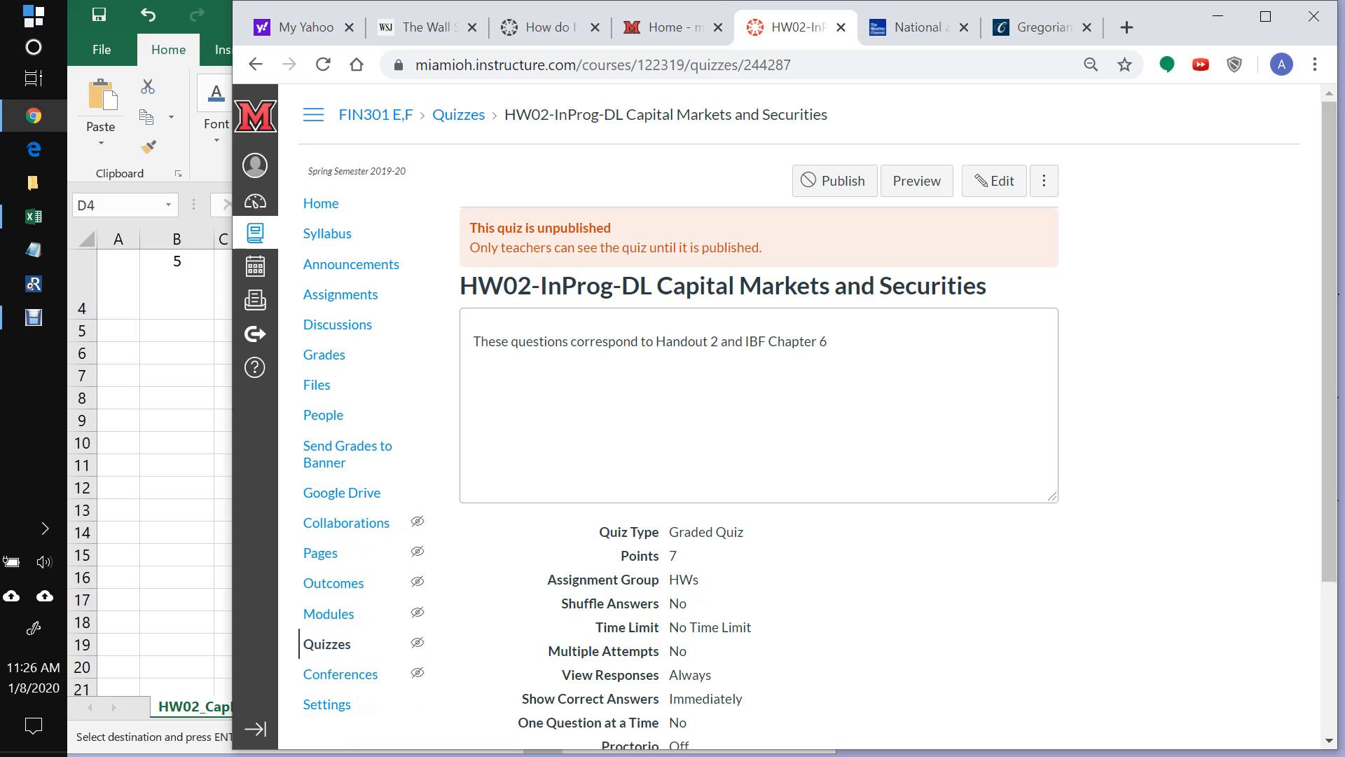
pyautogui.click(994, 180)
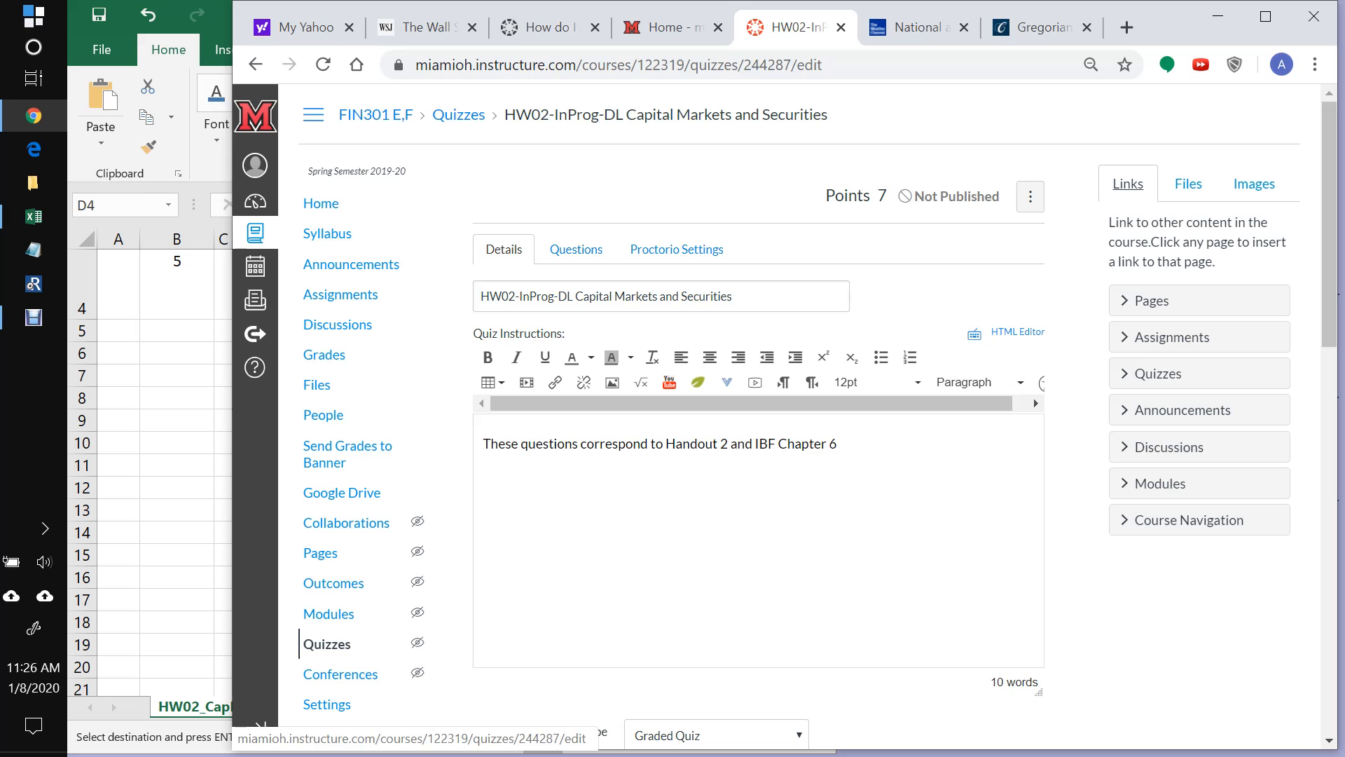
pyautogui.click(576, 249)
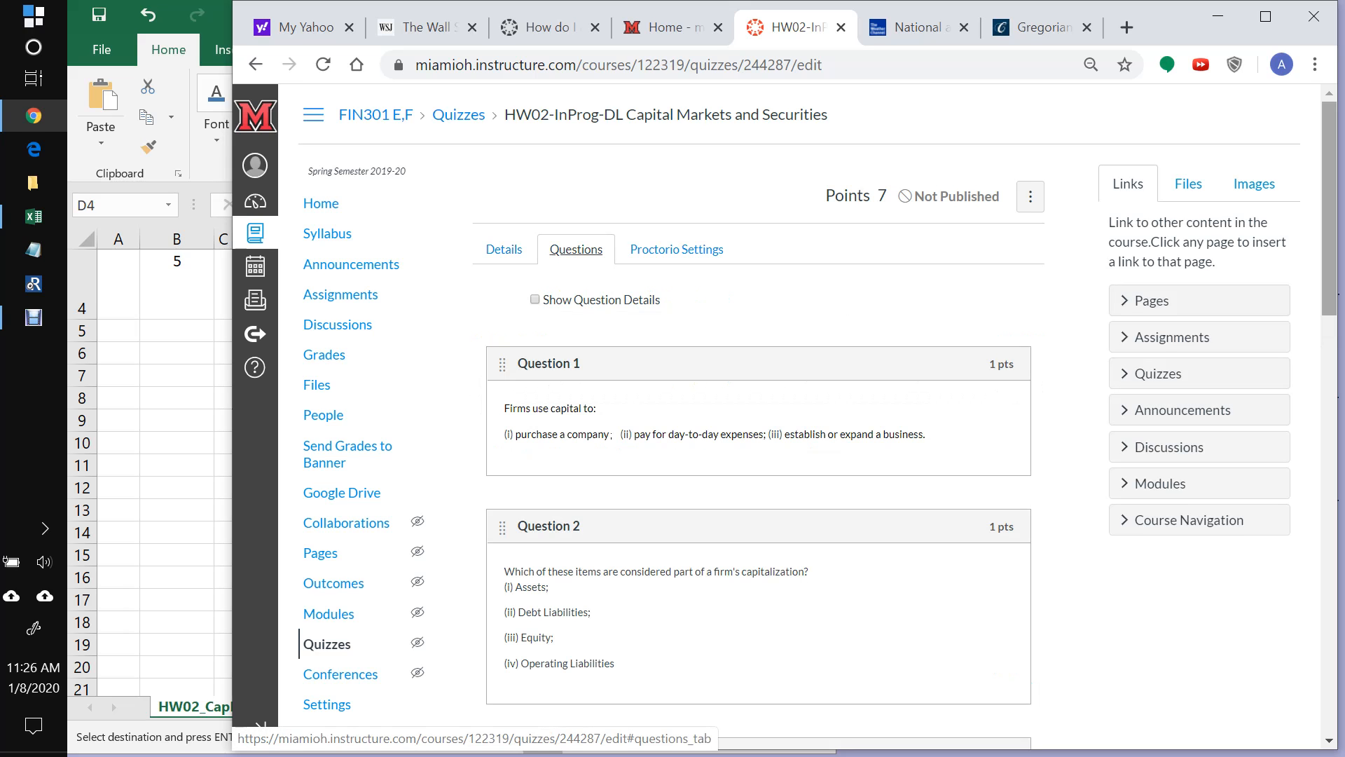
pyautogui.scroll(-6, 818, 404)
pyautogui.scroll(-10, 758, 417)
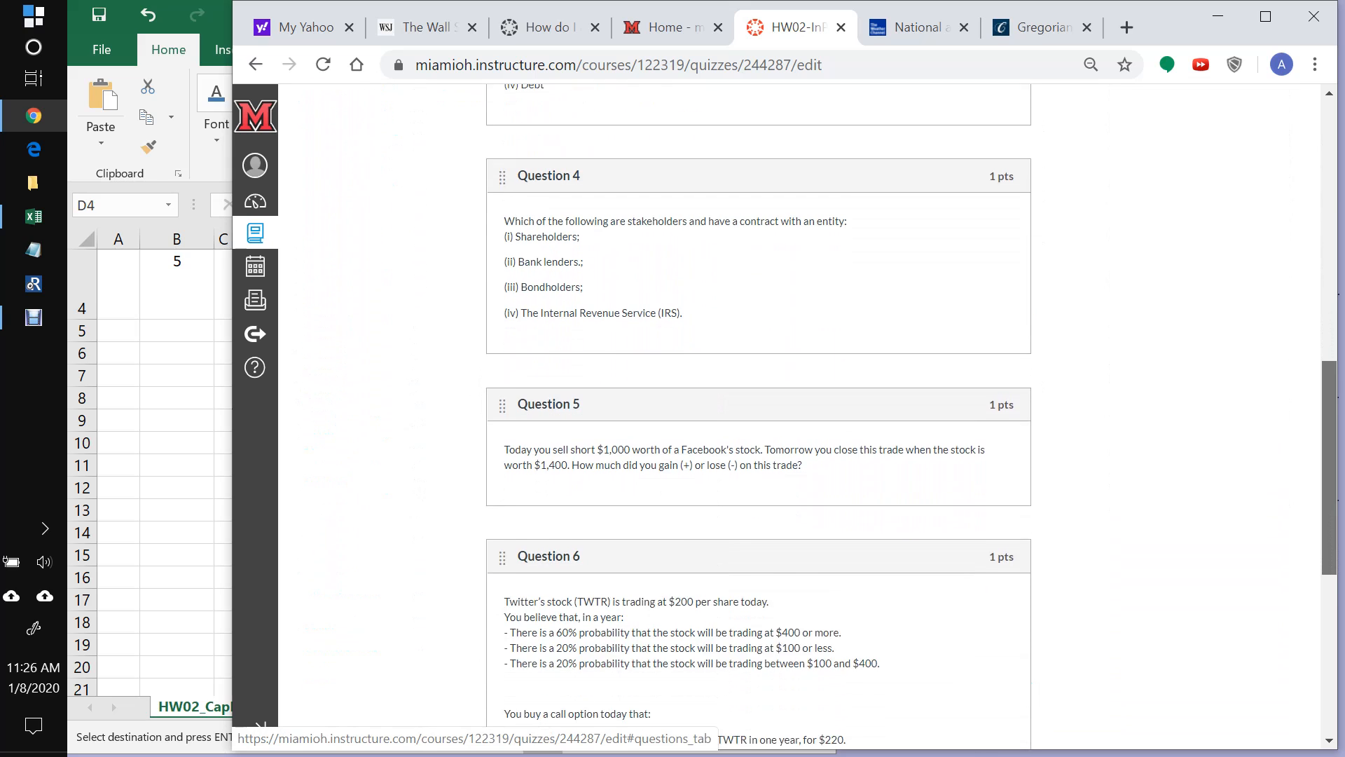
pyautogui.scroll(-1, 910, 406)
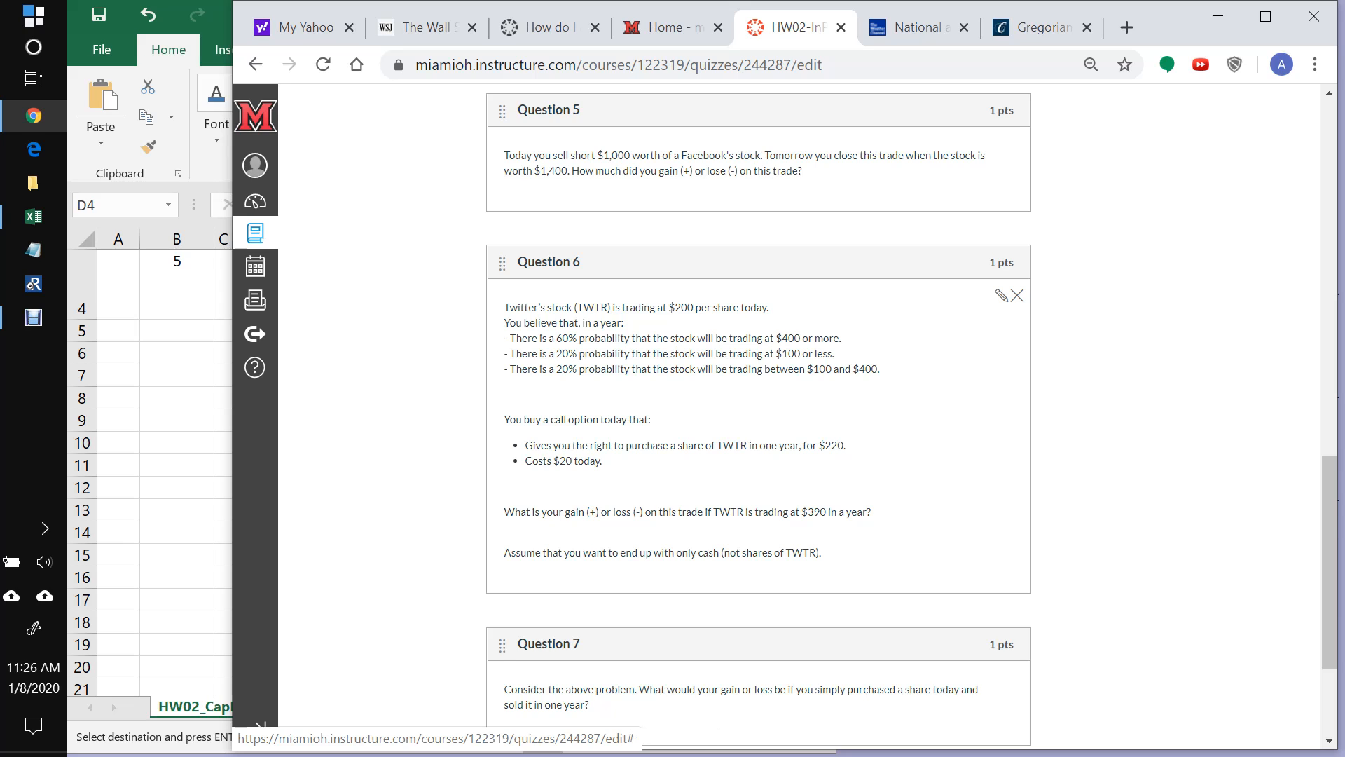
# Step: Open Question 6 for editing and copy its entire question text about the Twitter call option
pyautogui.click(1001, 295)
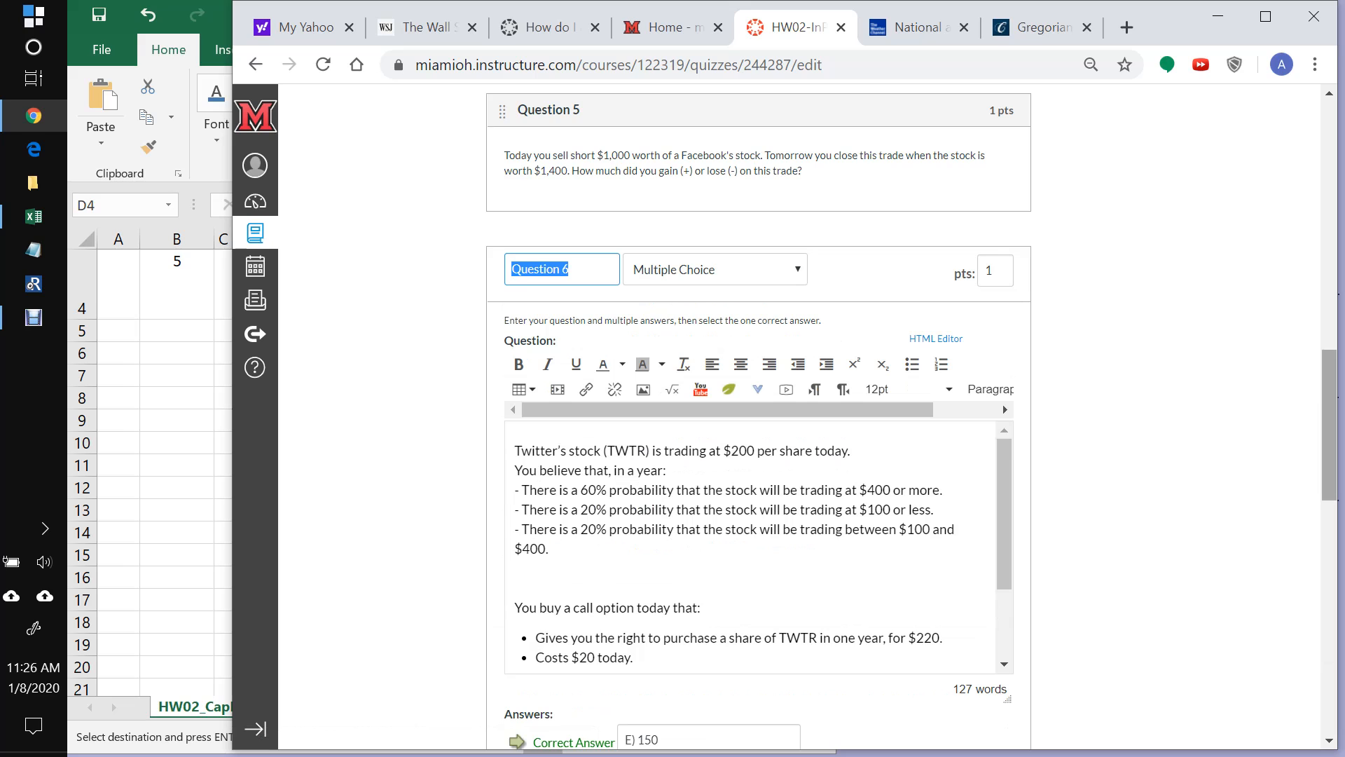
pyautogui.scroll(-4, 759, 420)
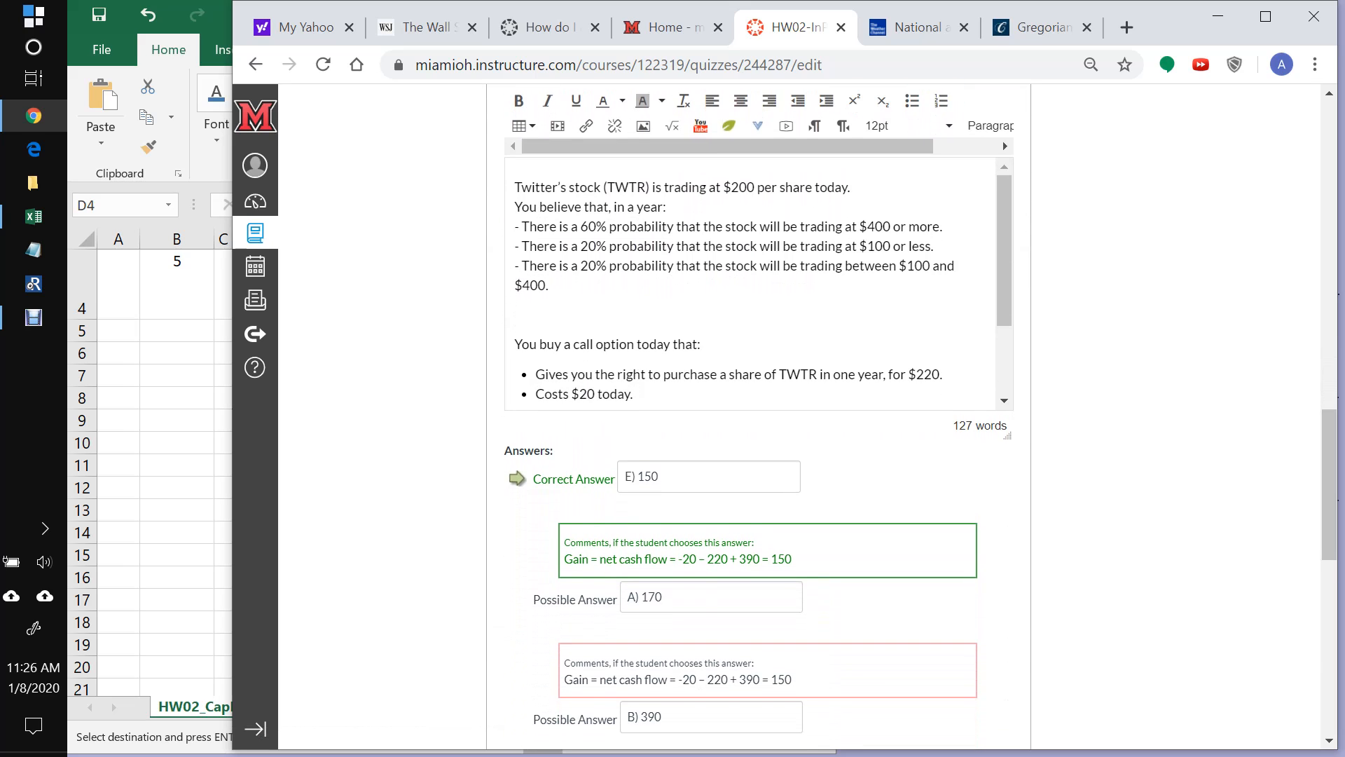
pyautogui.moveTo(515, 188); pyautogui.dragTo(919, 392)
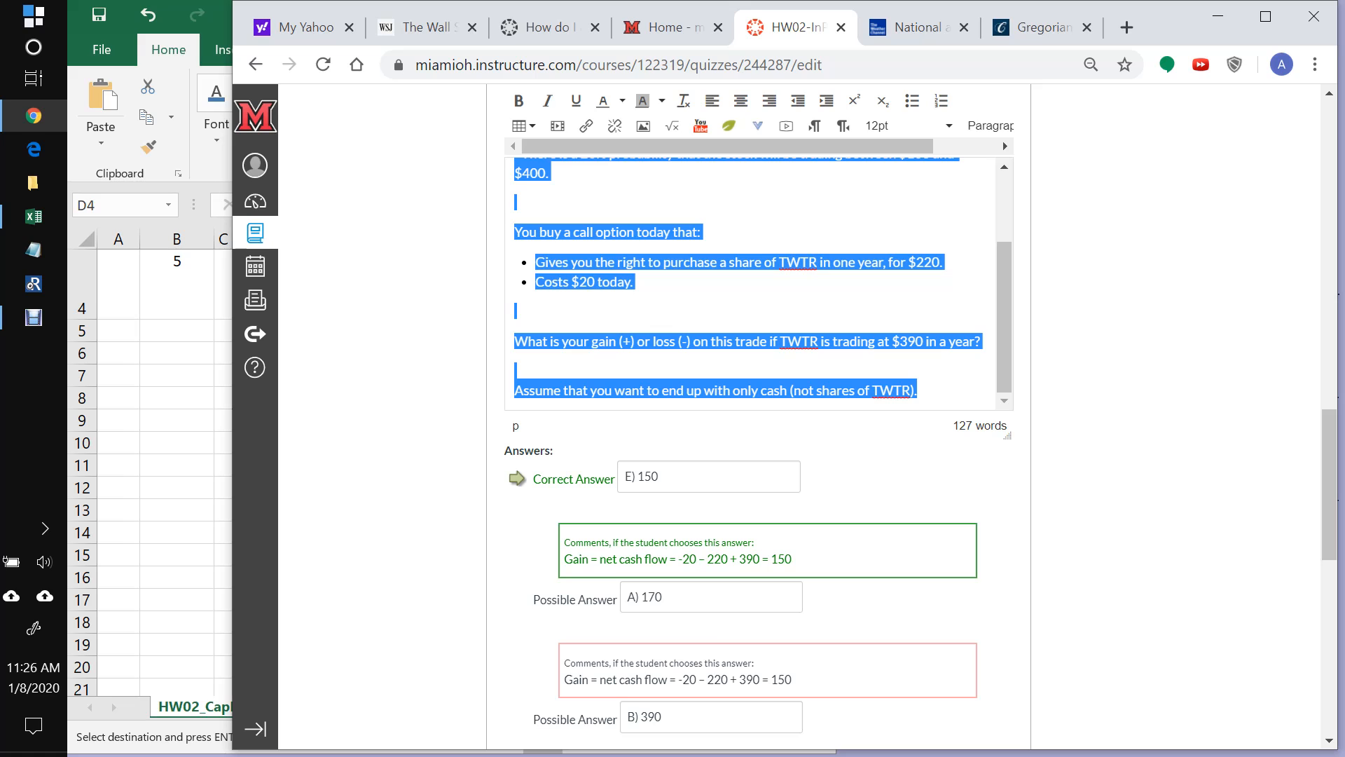
pyautogui.hotkey('ctrl', 'c')
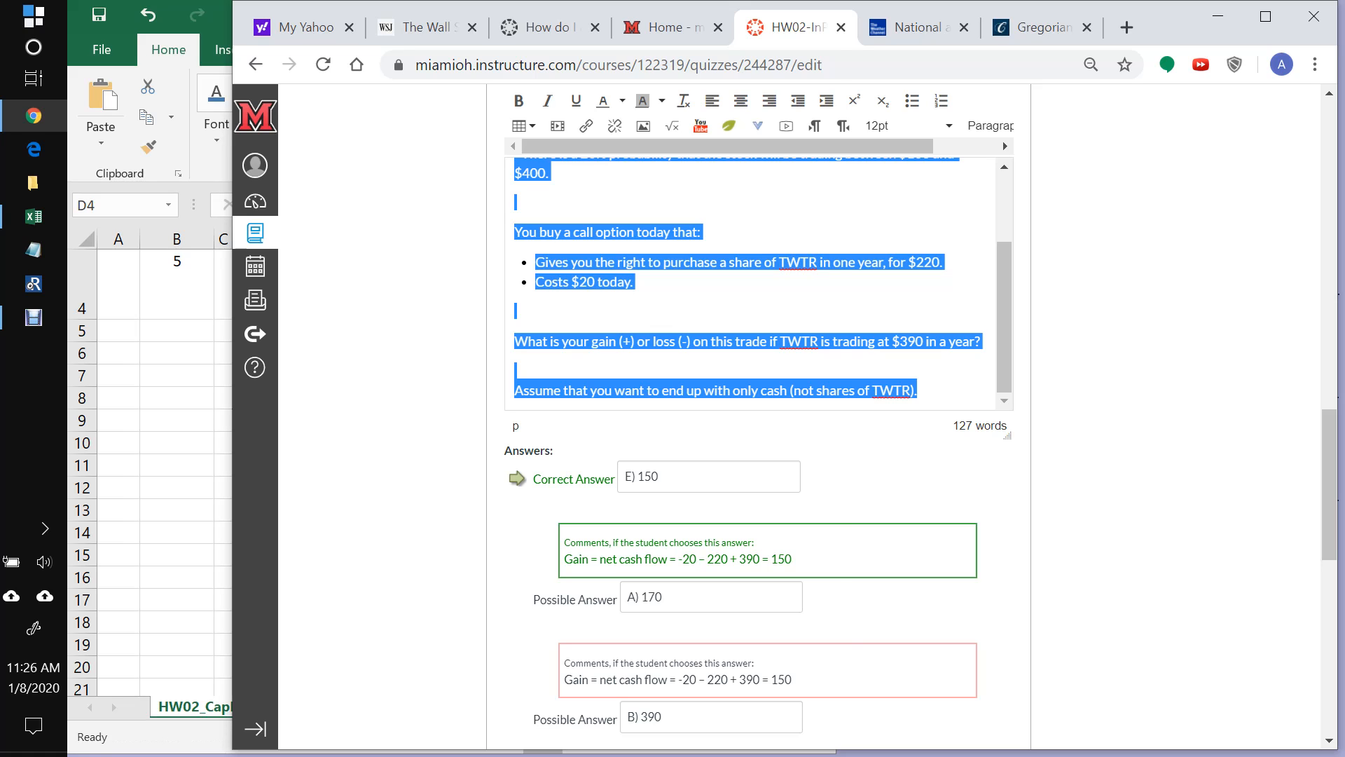
# Step: Switch to the HW-2020T1-ACW.xlsx workbook in Excel and enter question number 6 in cell B18, below the Question 5 solution
pyautogui.hotkey('alt', 'Tab')
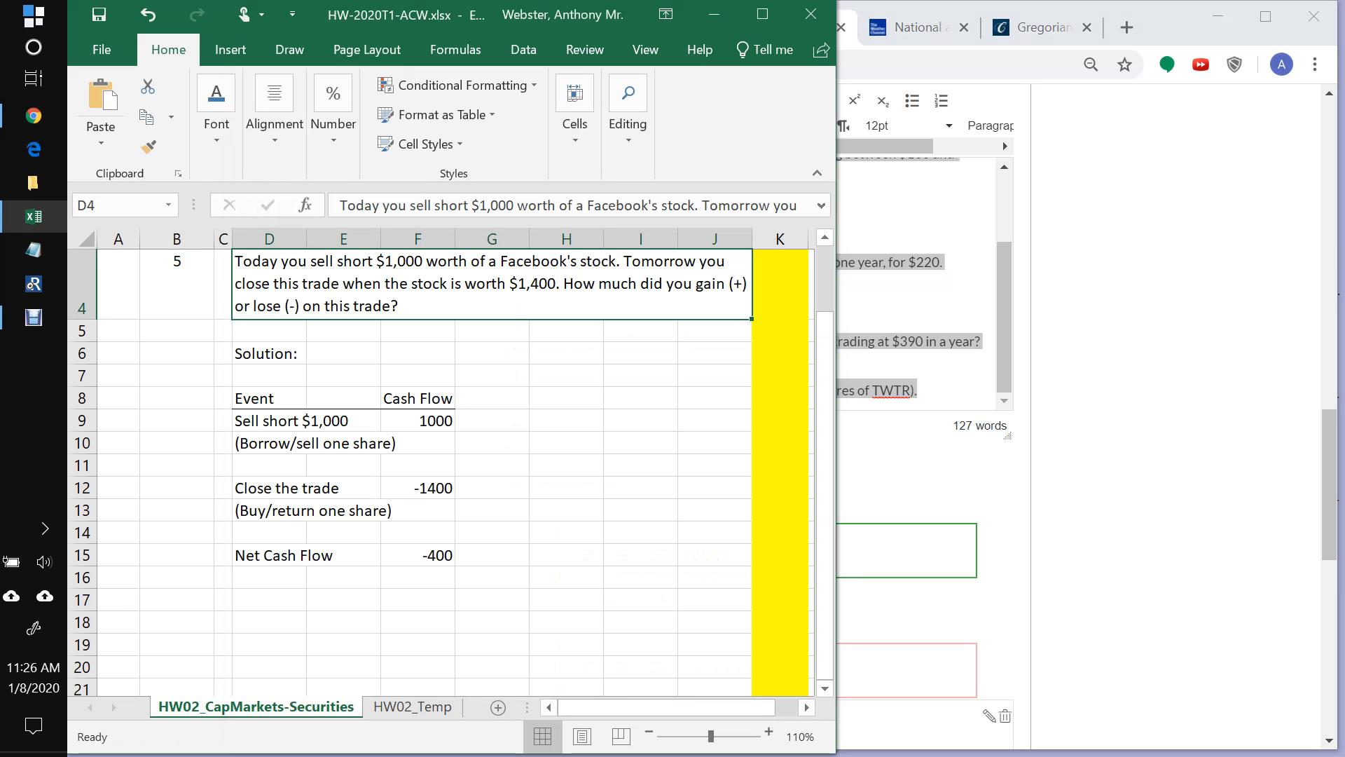
pyautogui.scroll(-2, 449, 469)
pyautogui.scroll(-1, 448, 470)
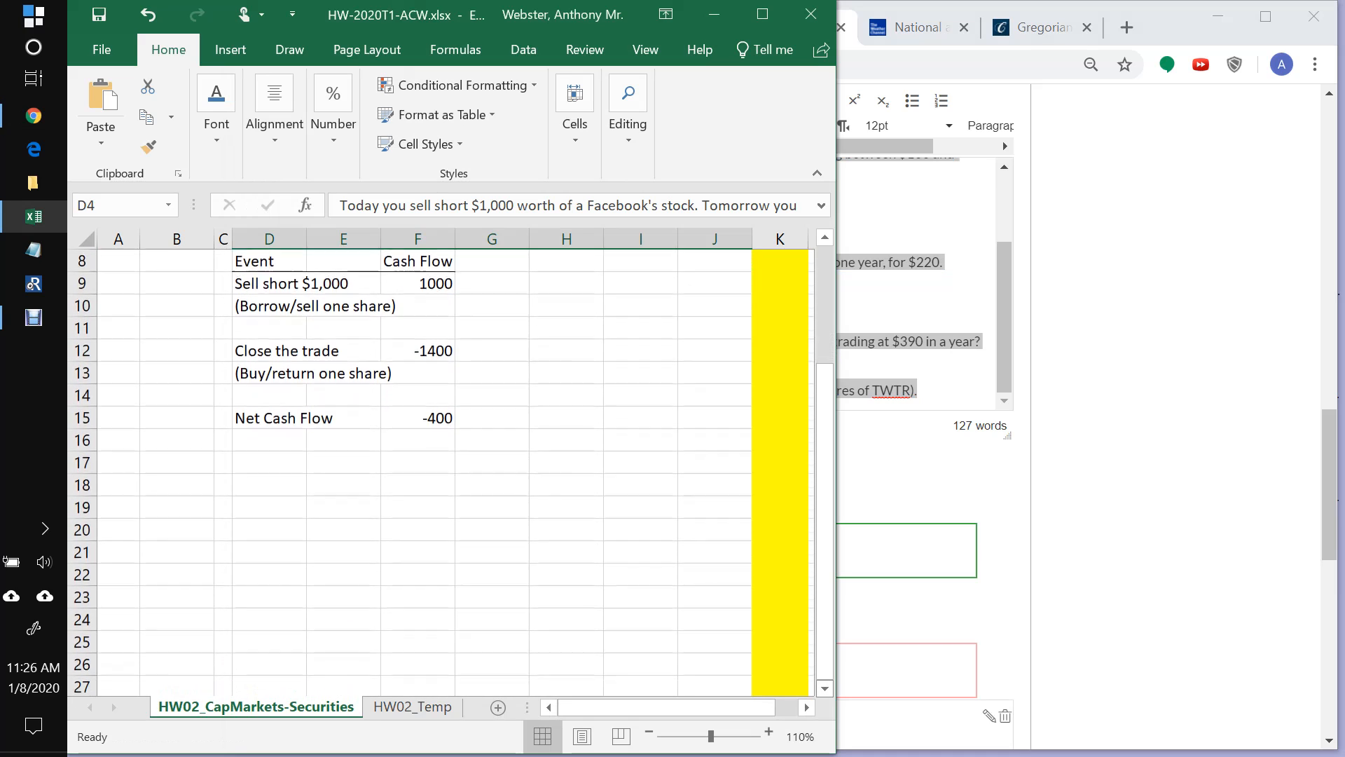
pyautogui.click(176, 462)
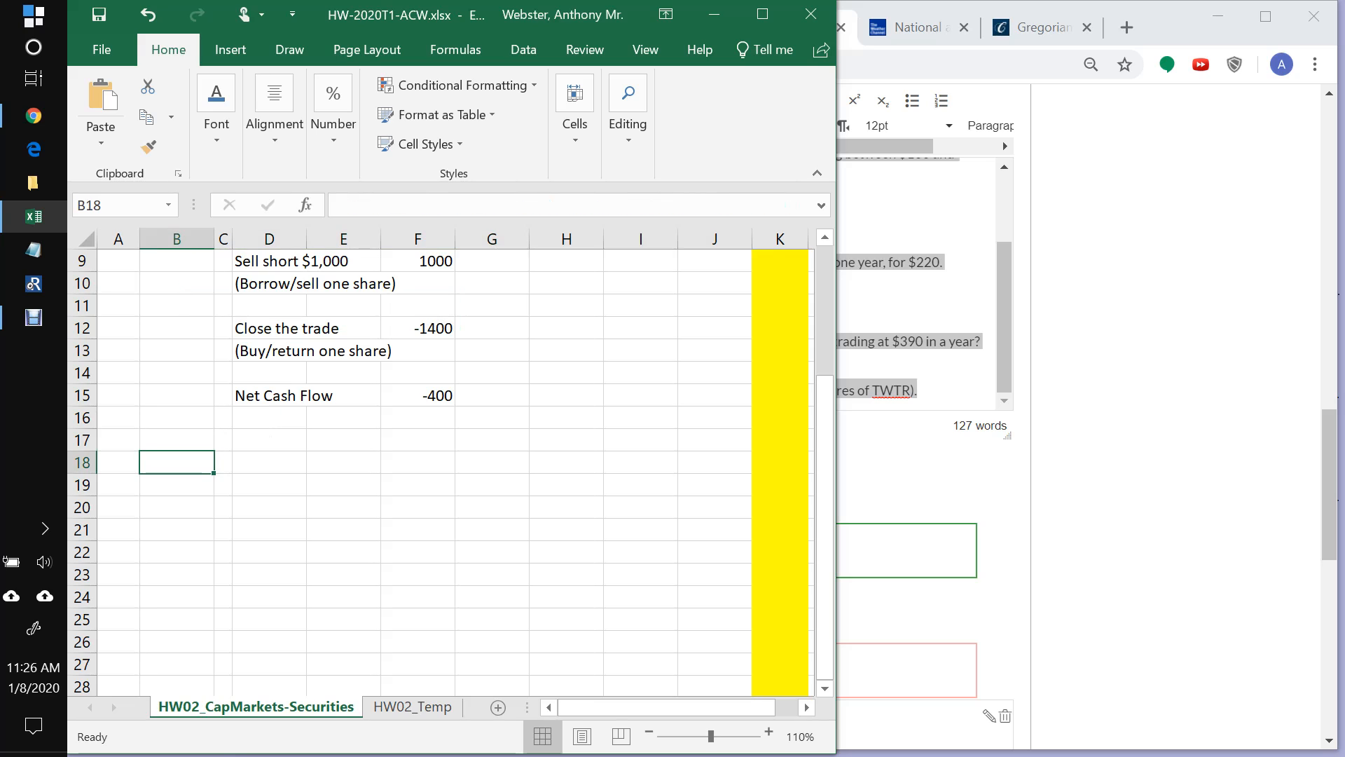
pyautogui.write('6')
pyautogui.press('Tab')
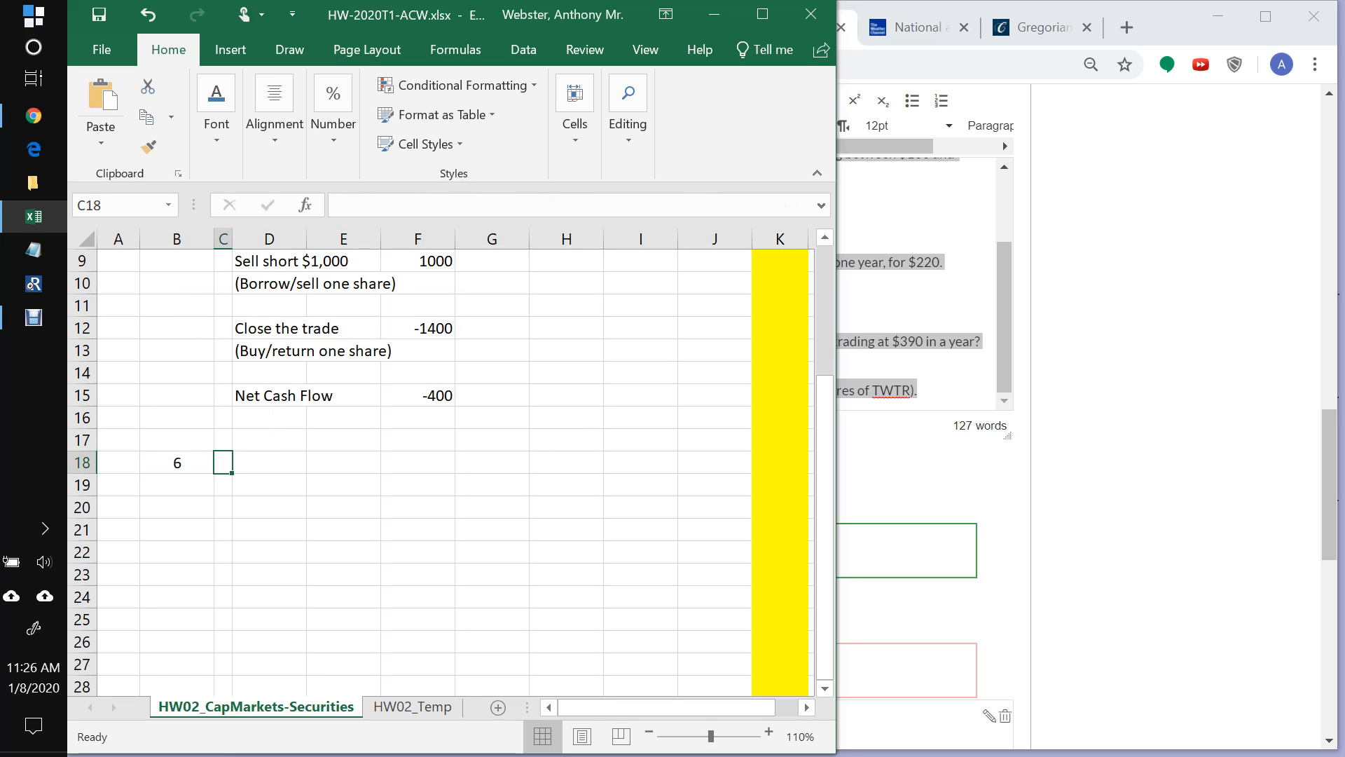
# Step: Maximize the workbook window, merge and center D18:J18, and paste the copied Twitter call option question into it
pyautogui.moveTo(269, 462); pyautogui.dragTo(715, 462)
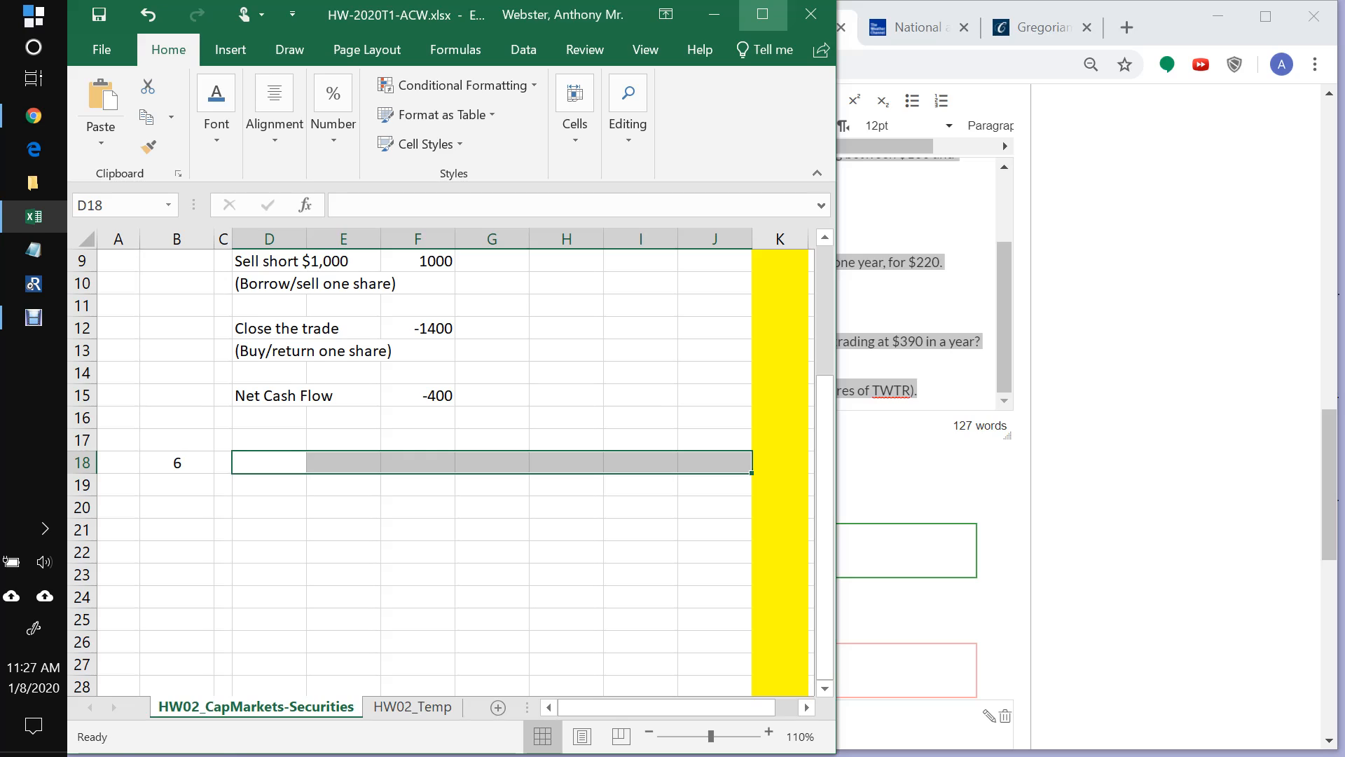
pyautogui.click(762, 14)
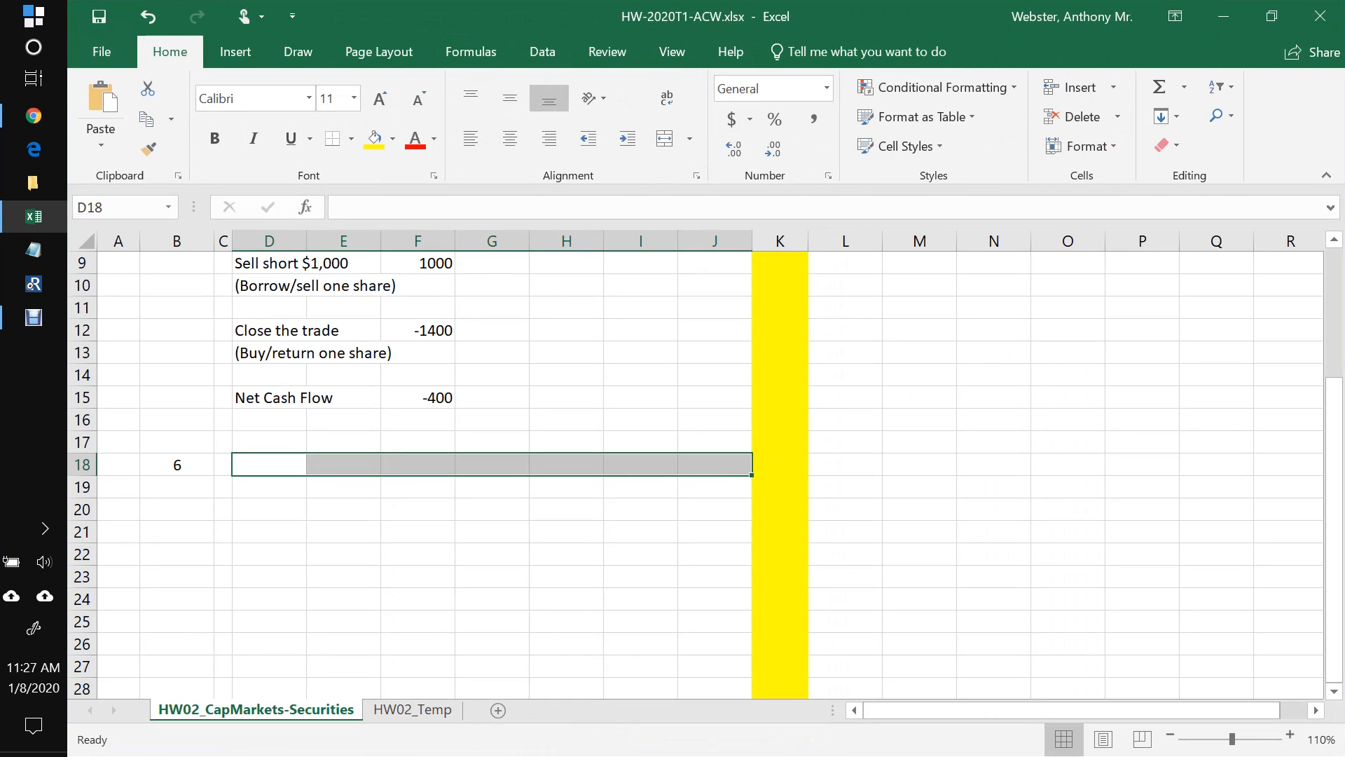
pyautogui.click(664, 139)
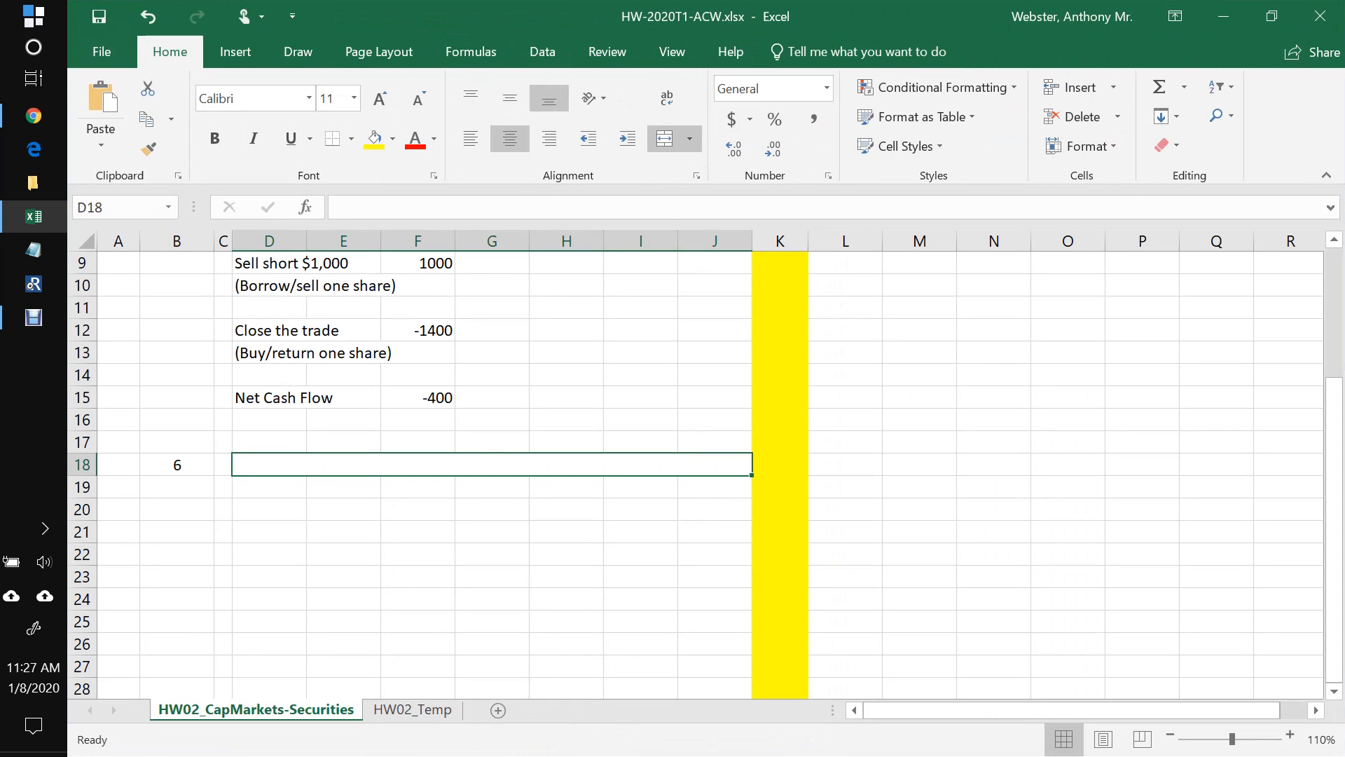
pyautogui.doubleClick(493, 465)
pyautogui.write('Twitter’s stock (TWTR) is trading at $200 per share today.You believe that, in a year:- There is a 60% probability that the stock will be trading at $400 or more.- There is a 20% probability that the stock will be trading at $100 or less.- There is a 20% probability that the stock will be trading between $100 and $400.You buy a call option today that:Gives you the right to purchase a share of TWTR in one year, for $220.Costs $20 today.What is your gain (+) or loss (-) on this trade if TWTR is trading at $390 in a year?Assume that you want to end up with only cash (not shares of TWTR).')
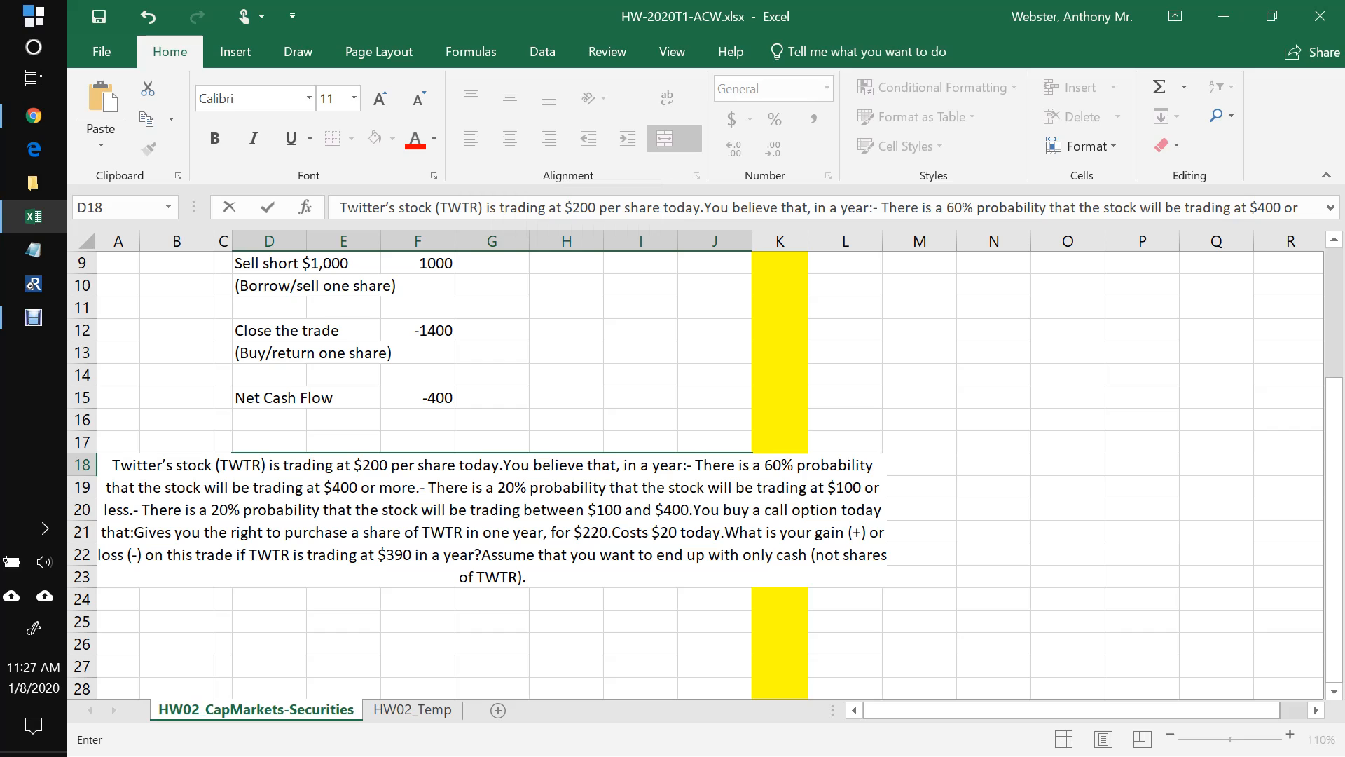
pyautogui.press('Return')
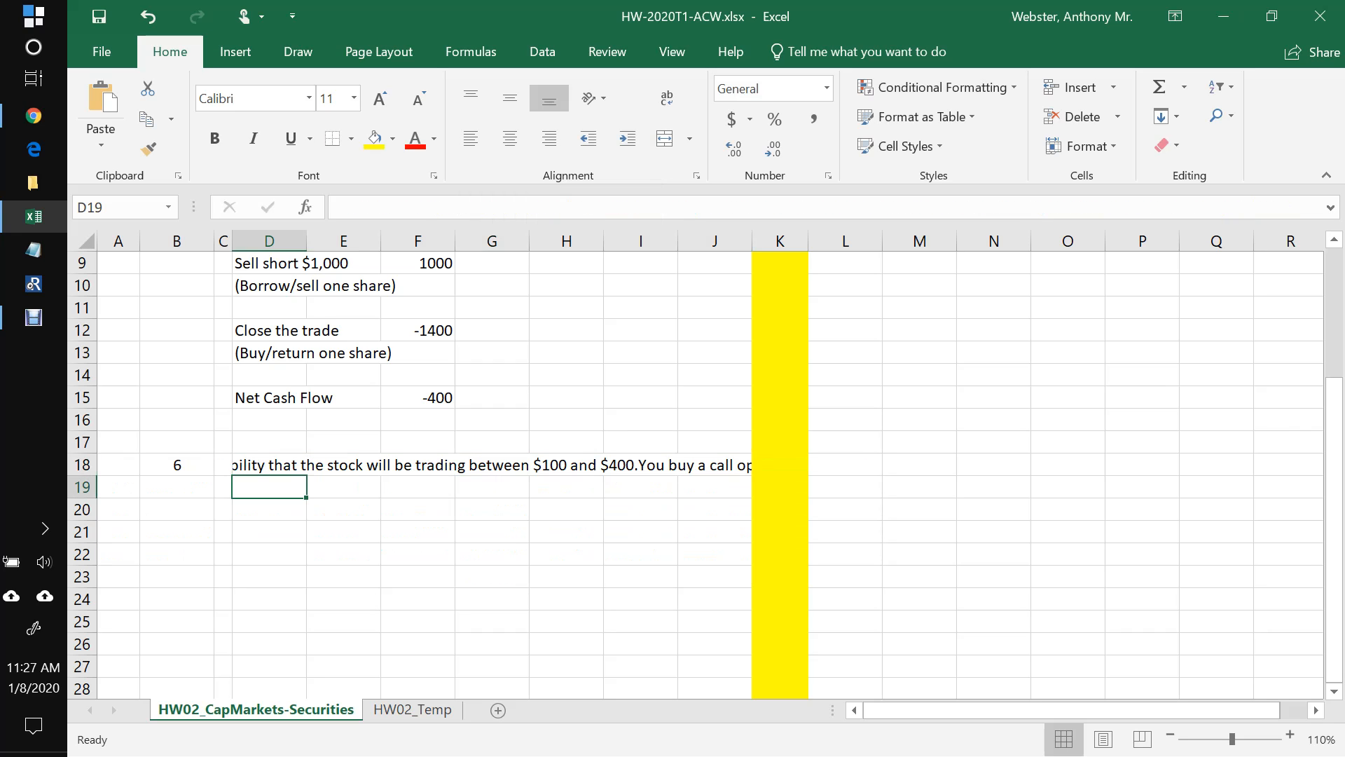
# Step: Align the Question 6 text in D18 to the top left and make row 18 taller
pyautogui.click(492, 465)
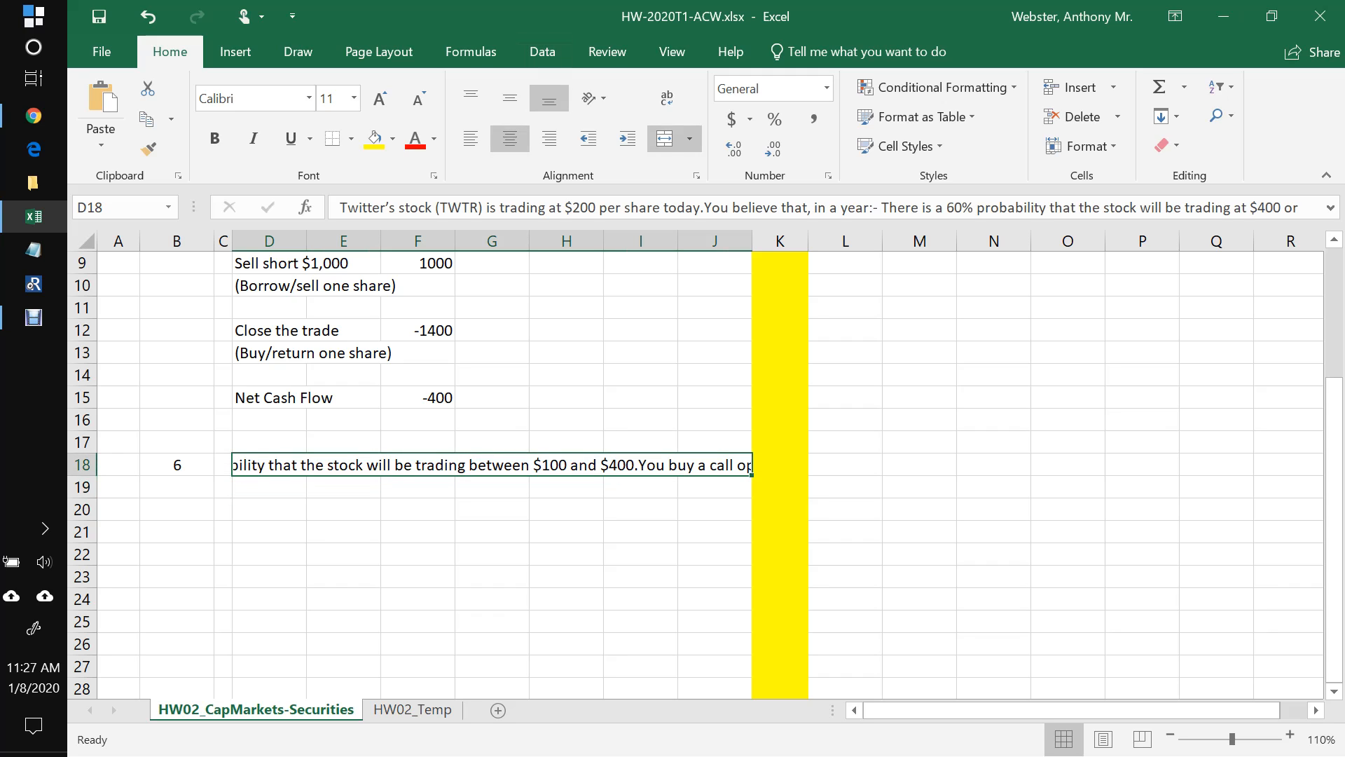
pyautogui.click(471, 98)
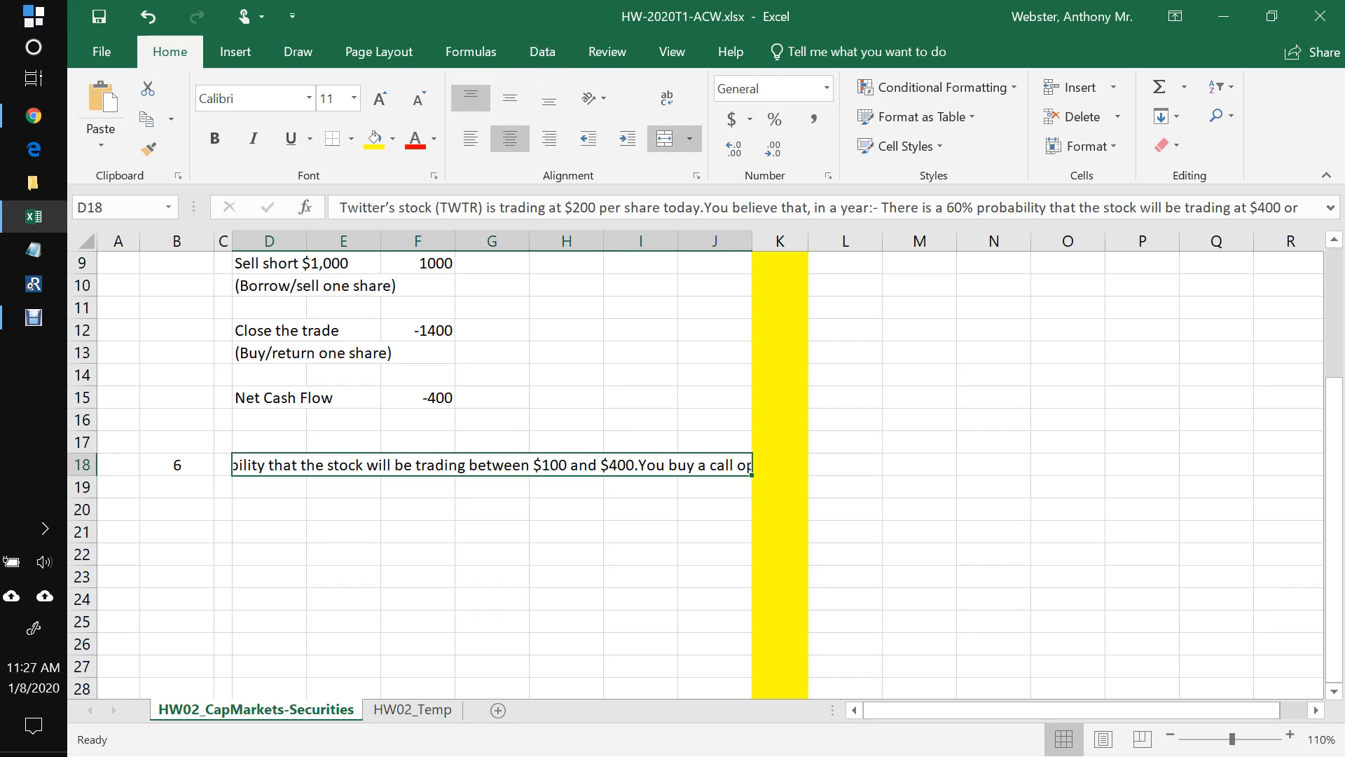
pyautogui.click(471, 138)
pyautogui.moveTo(83, 476); pyautogui.dragTo(82, 523)
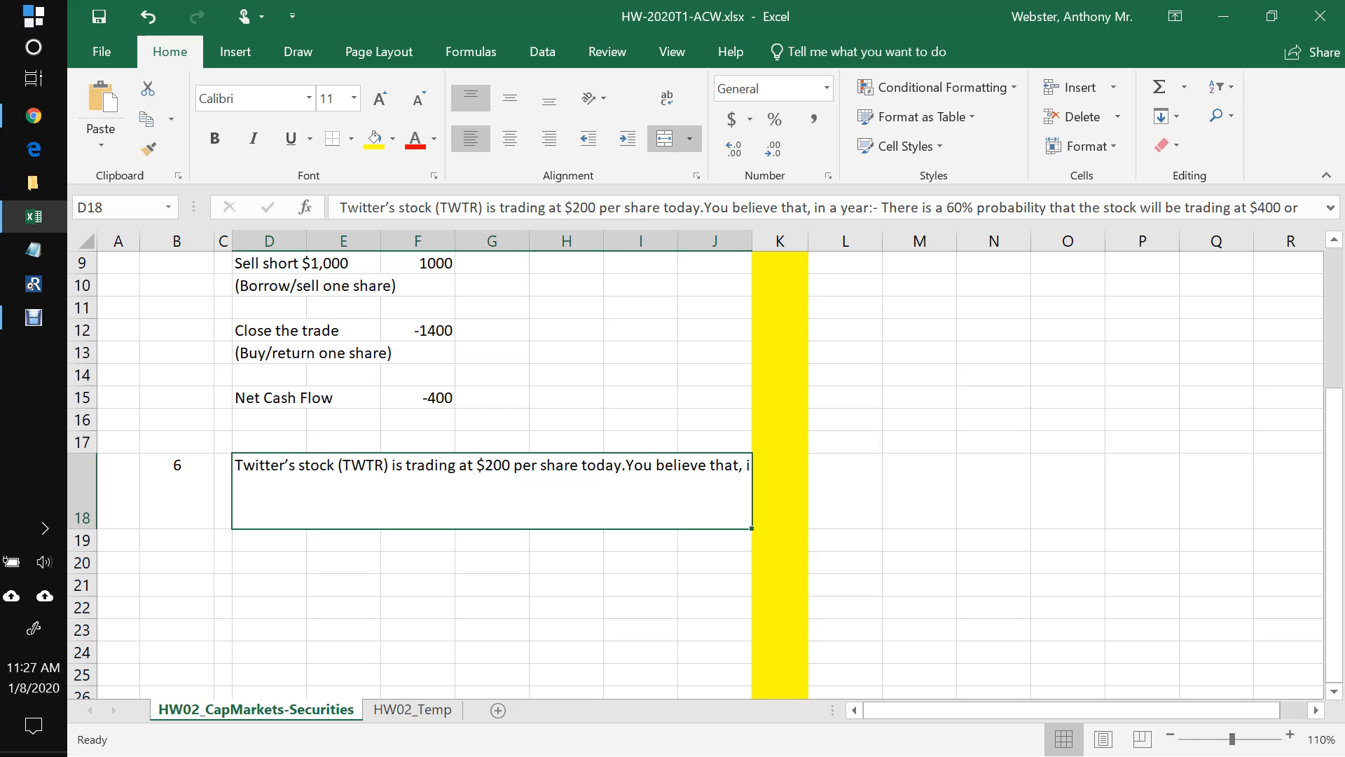
# Step: Copy the formatting of the Question 5 text cell D4 onto the Question 6 cell D18 with Format Painter
pyautogui.scroll(2, 490, 476)
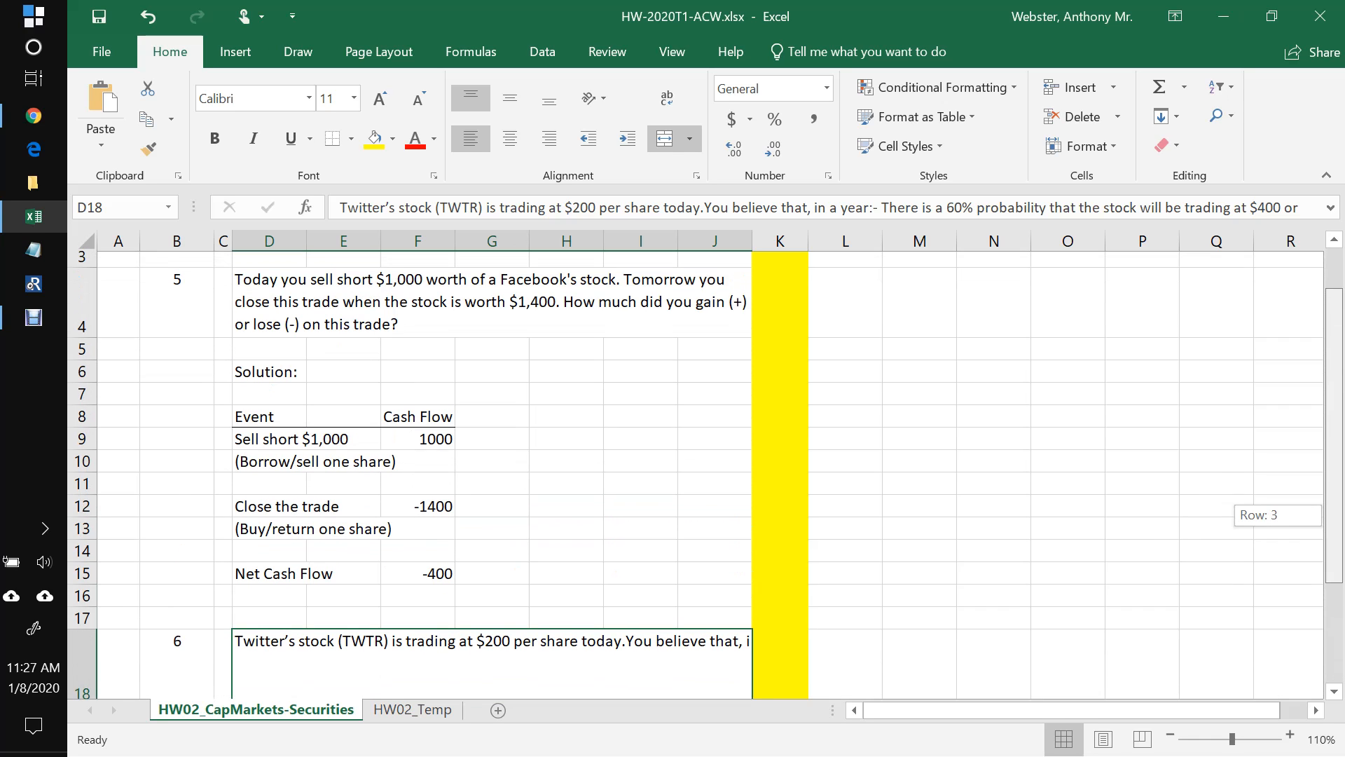
pyautogui.click(350, 307)
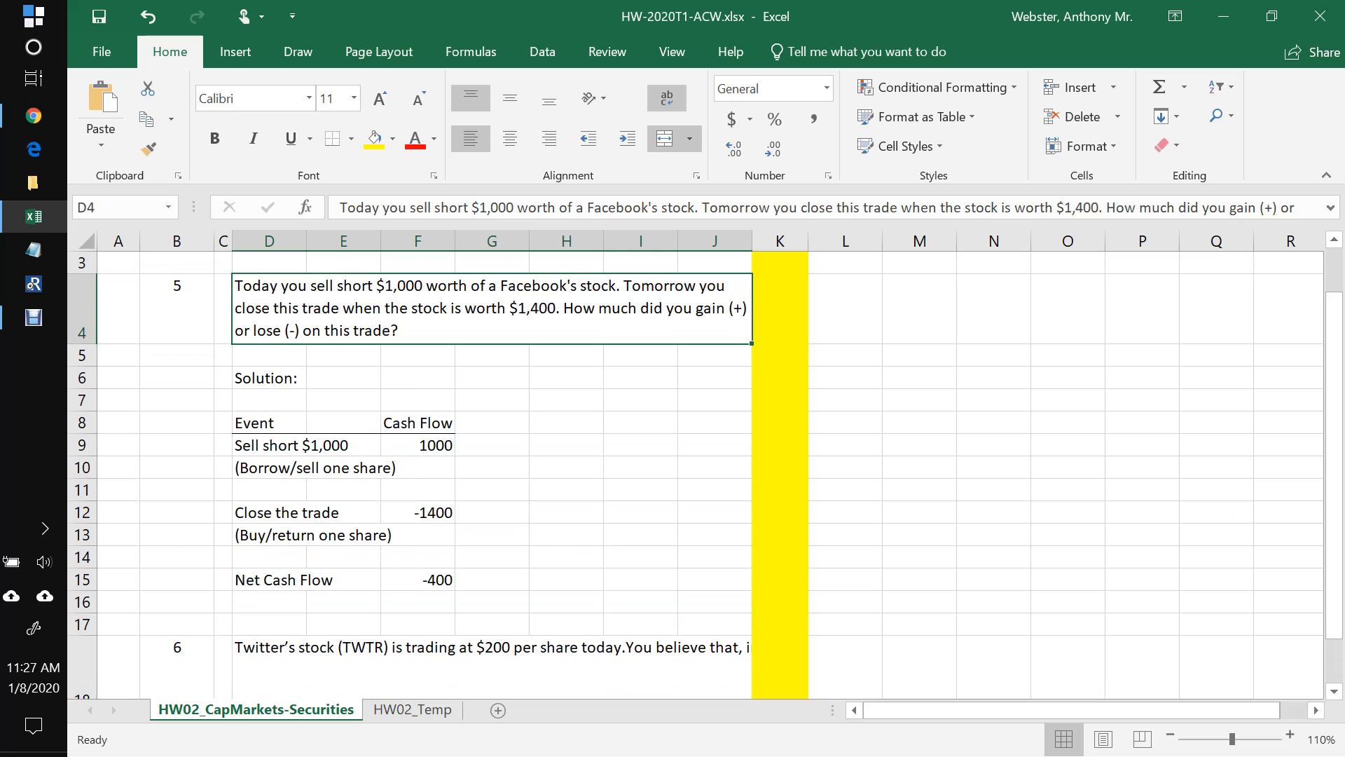
pyautogui.click(149, 150)
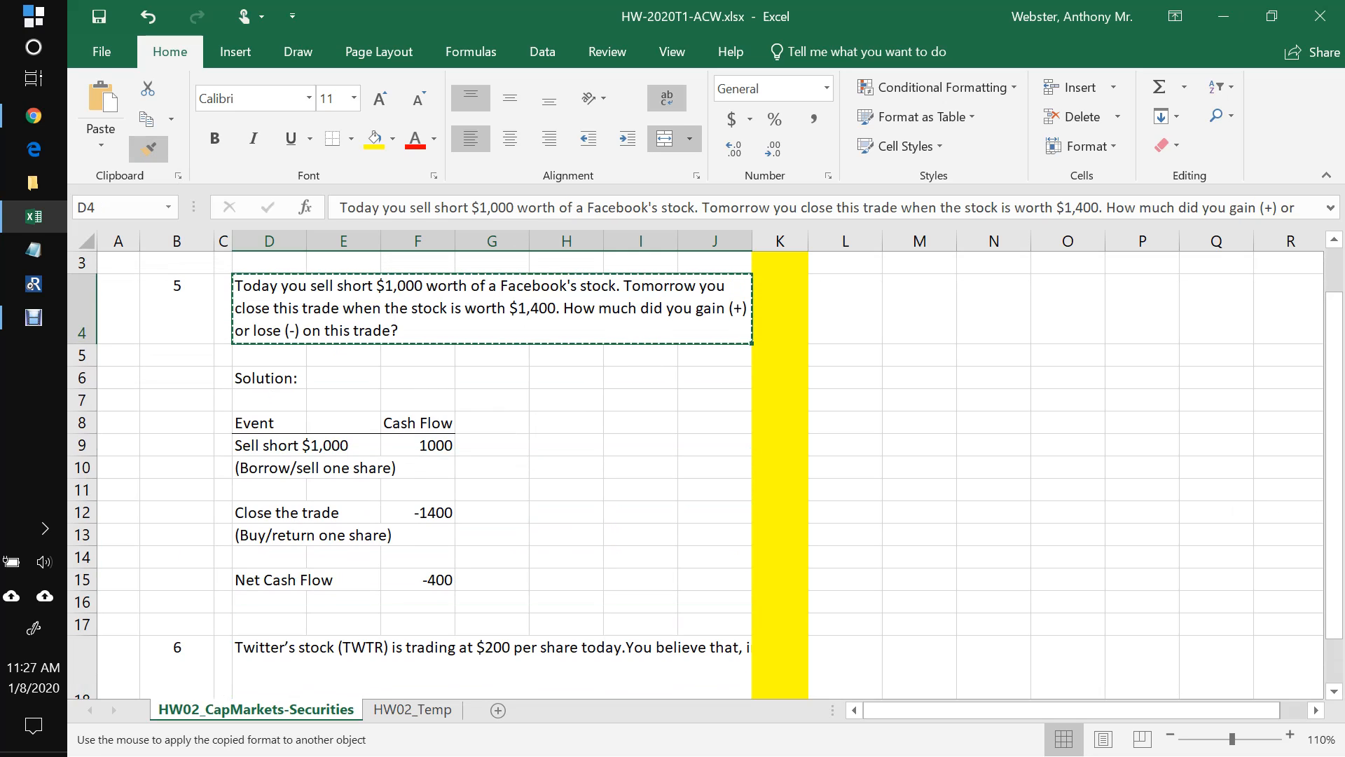
pyautogui.click(350, 655)
pyautogui.scroll(-2, 350, 655)
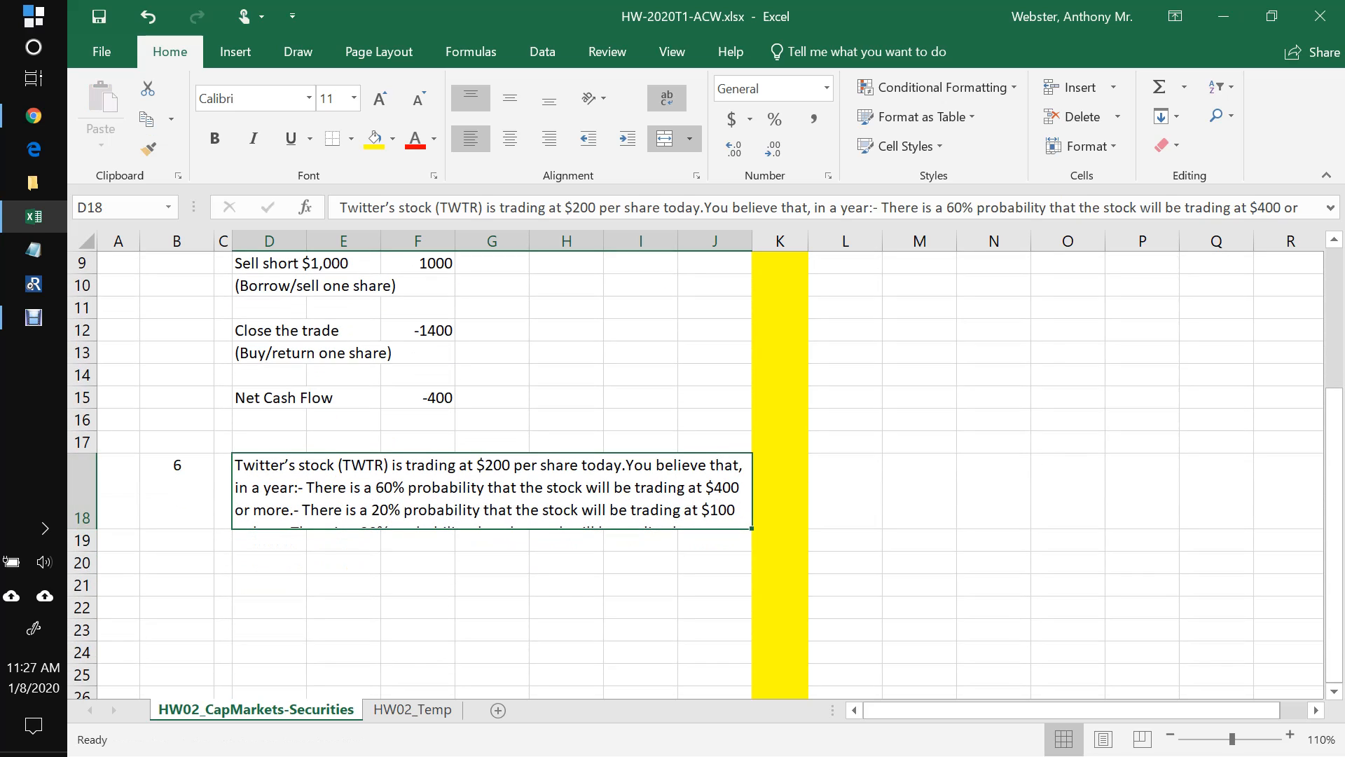
# Step: Increase the height of row 18 until the whole wrapped Question 6 text fits in its cell
pyautogui.moveTo(82, 528); pyautogui.dragTo(82, 626)
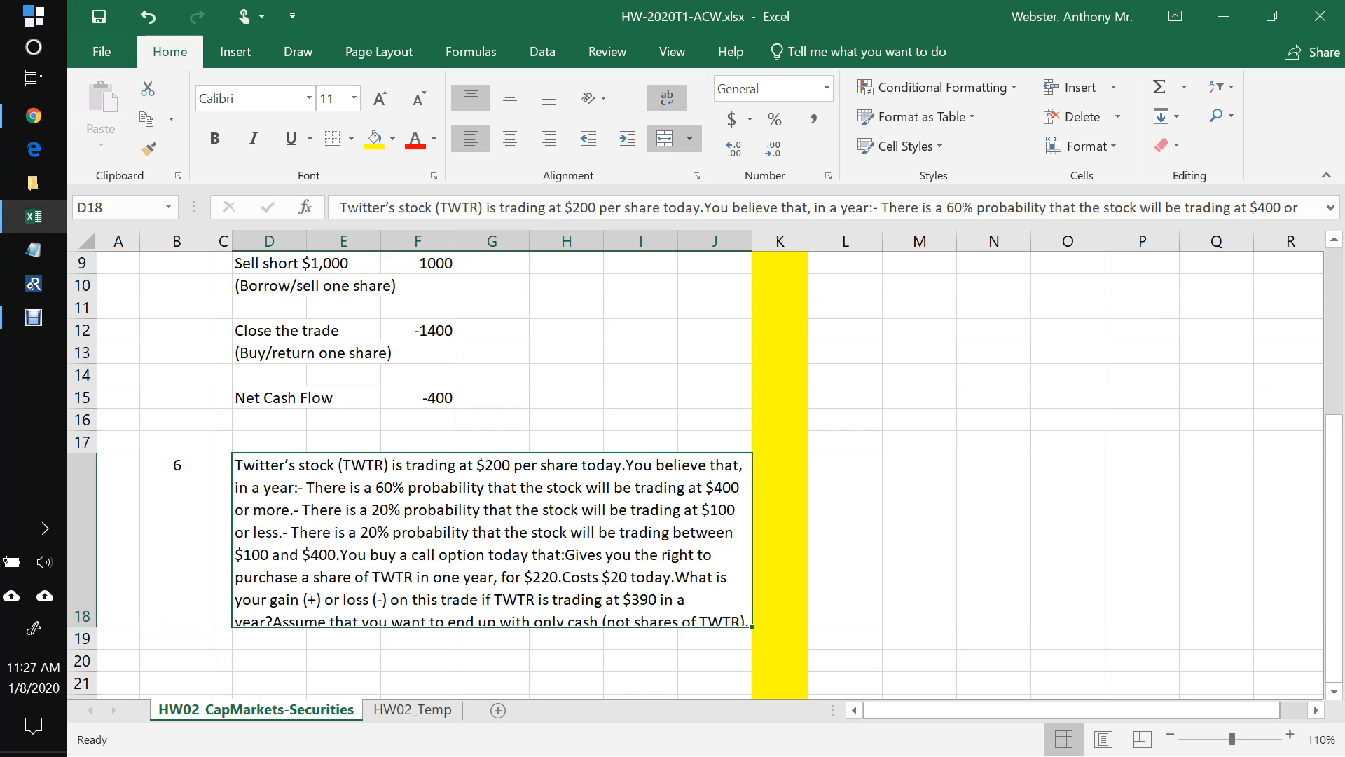
pyautogui.click(1334, 692)
pyautogui.click(1334, 691)
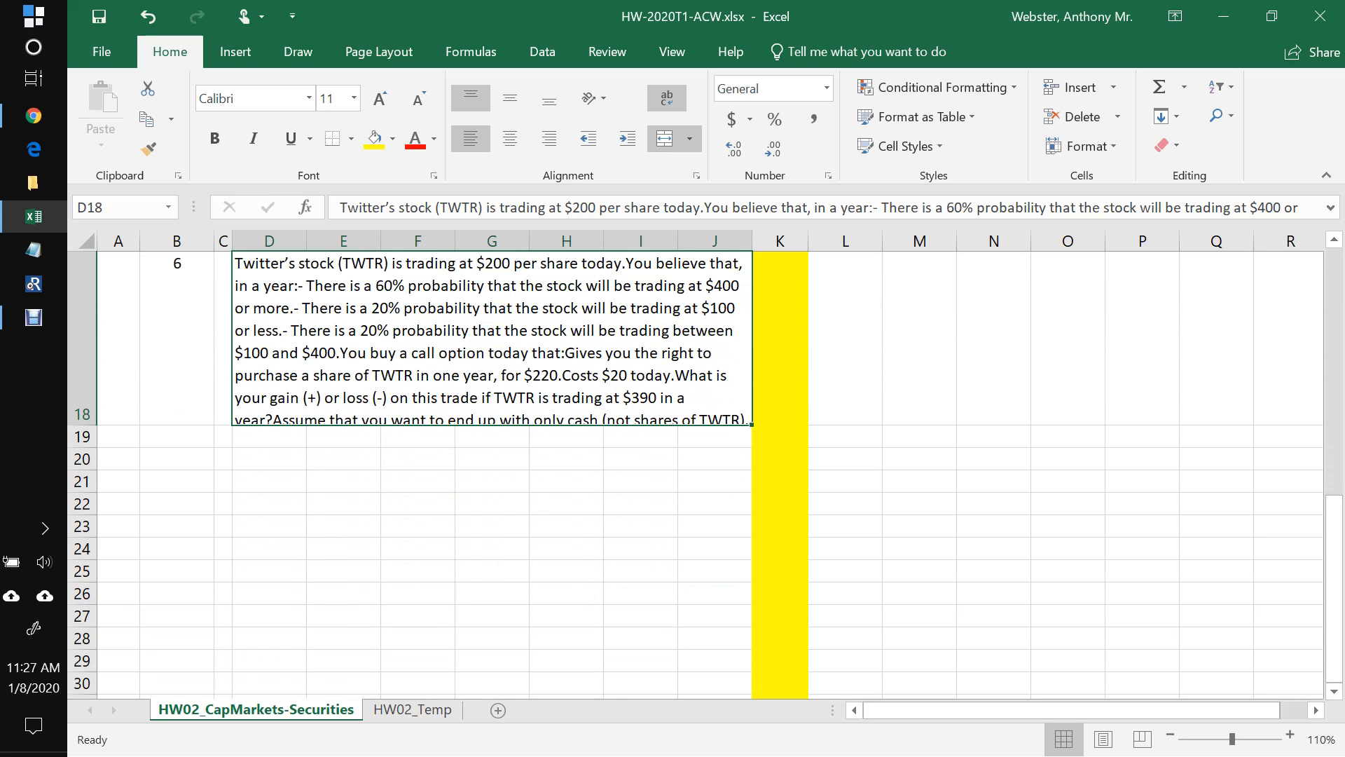
pyautogui.moveTo(82, 424); pyautogui.dragTo(82, 454)
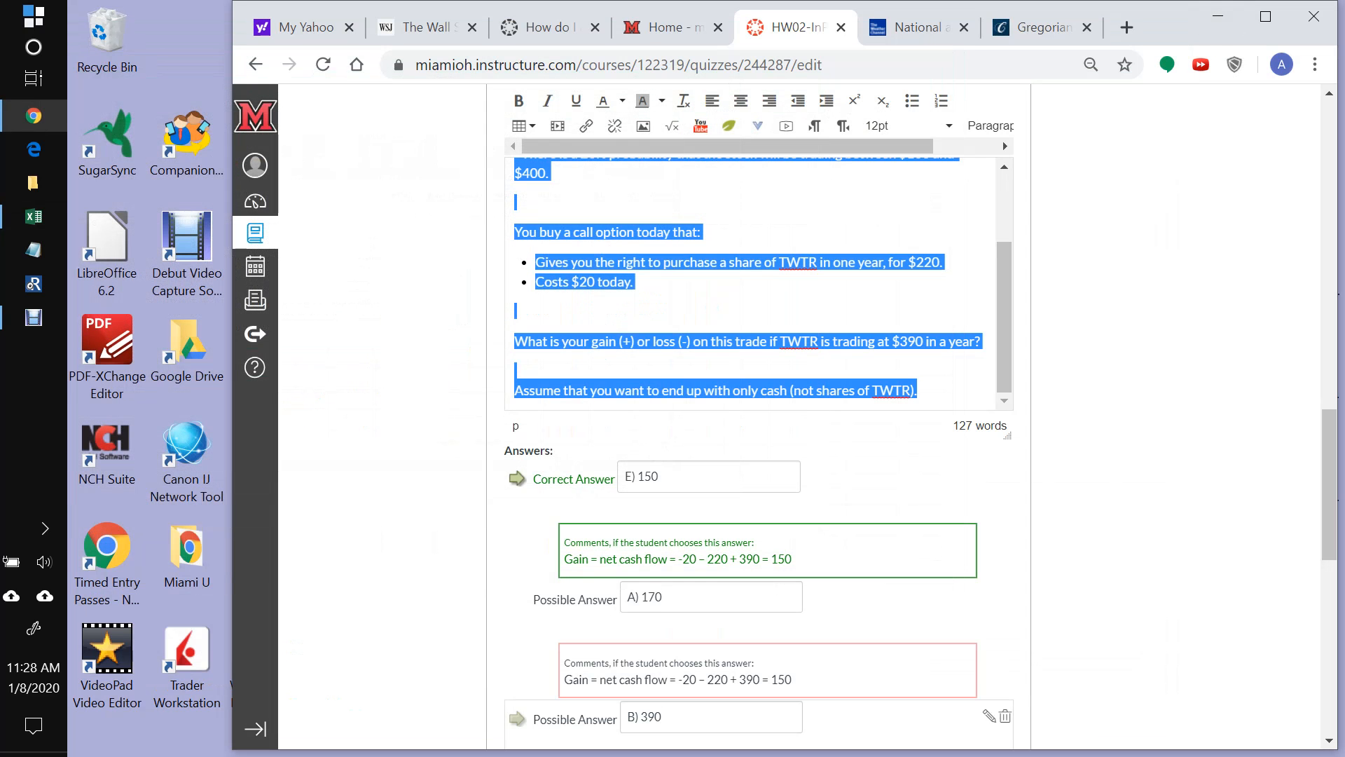
# Step: Review the line breaks and bullets of the Question 6 text in the Canvas editor, and return to the Excel workbook
pyautogui.click(516, 310)
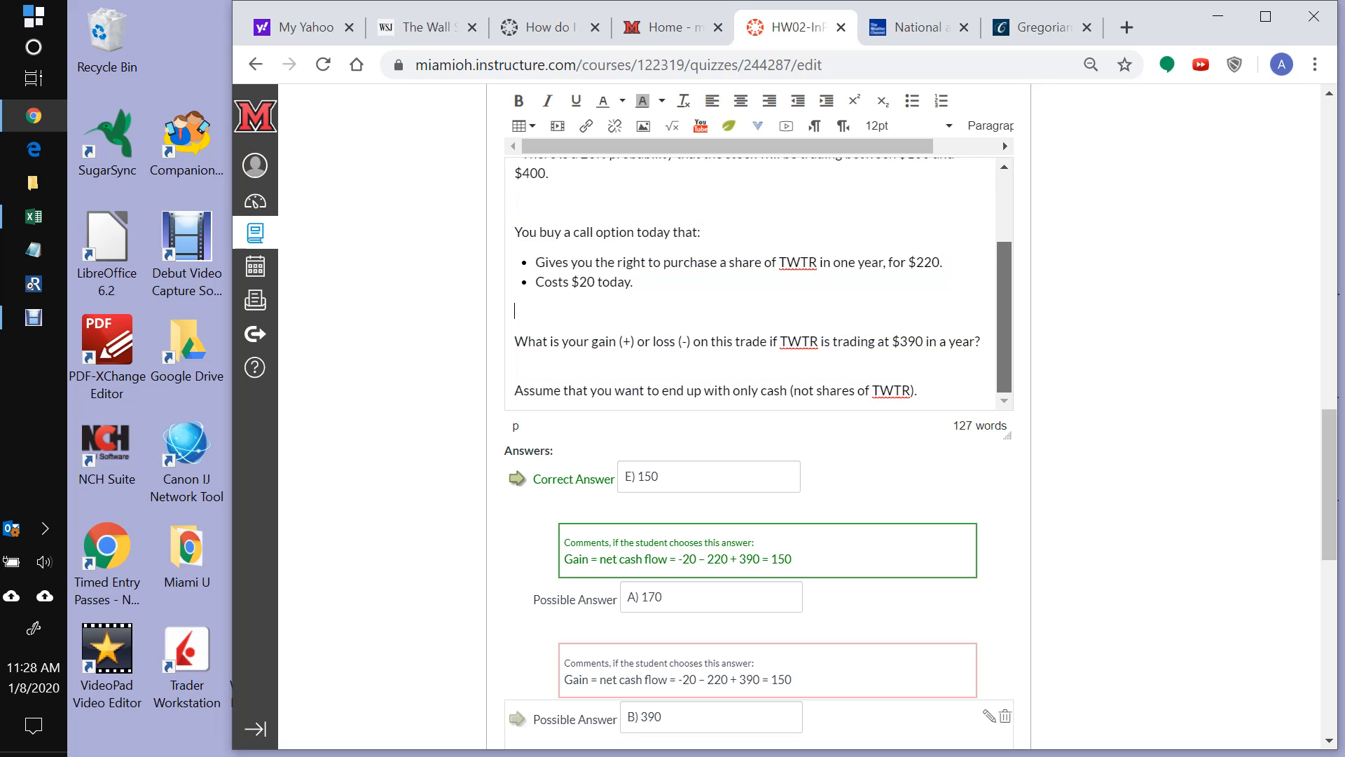
pyautogui.scroll(1, 763, 284)
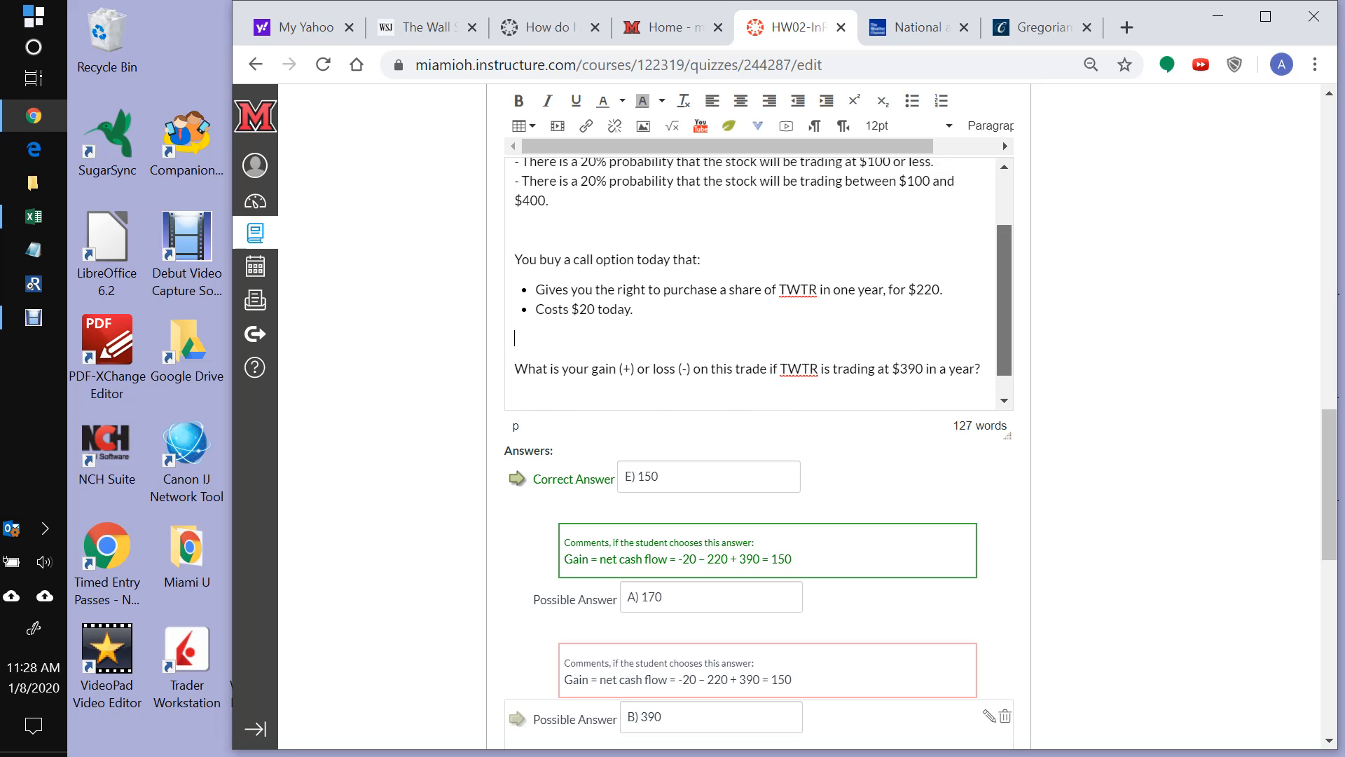
pyautogui.scroll(-1, 763, 273)
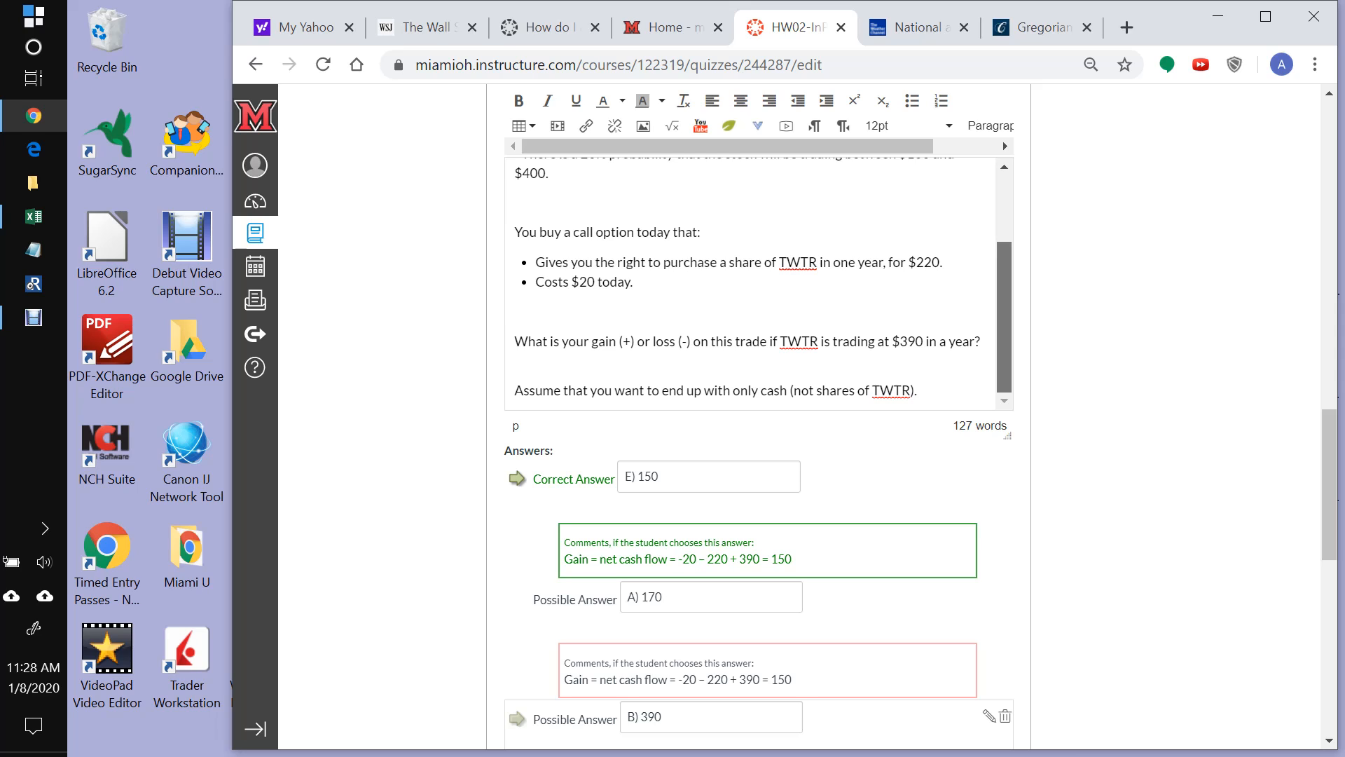
pyautogui.scroll(2, 763, 284)
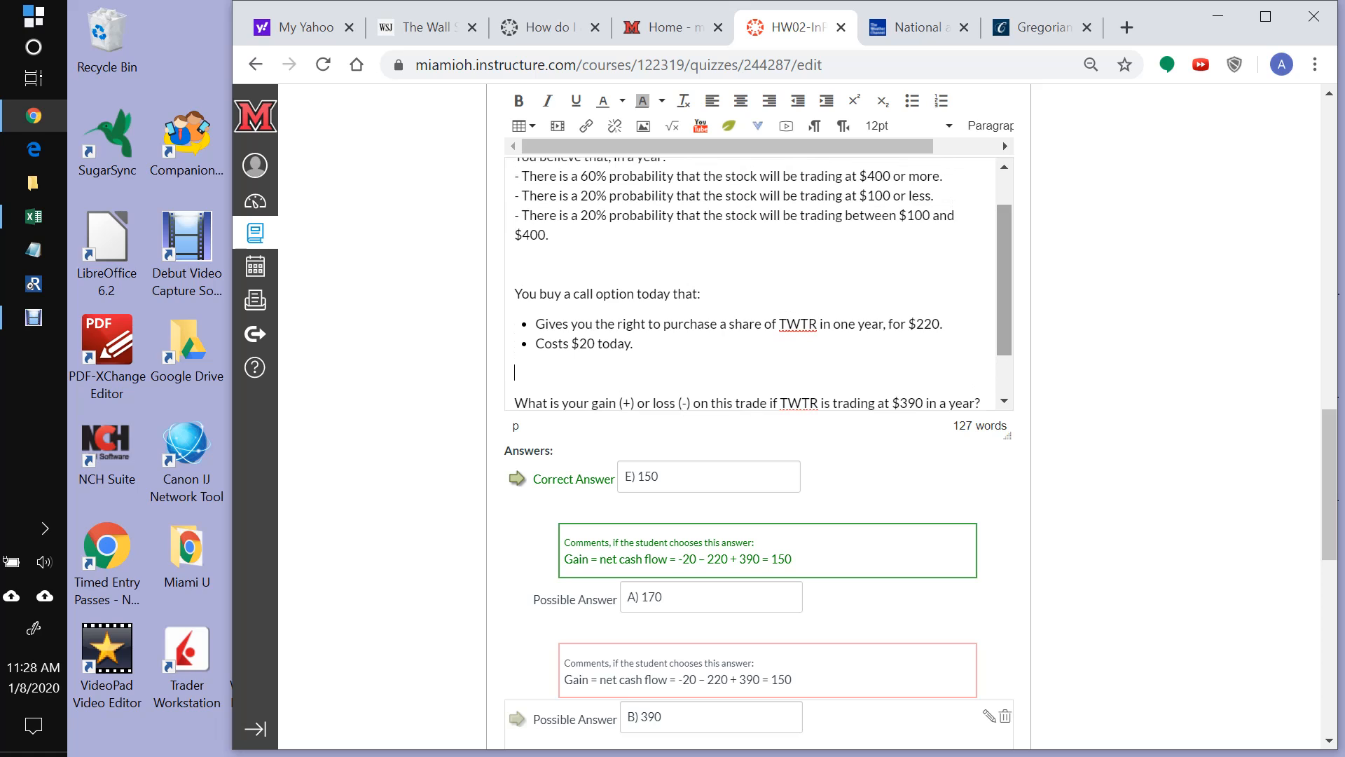
pyautogui.scroll(1, 763, 284)
pyautogui.scroll(-2, 763, 283)
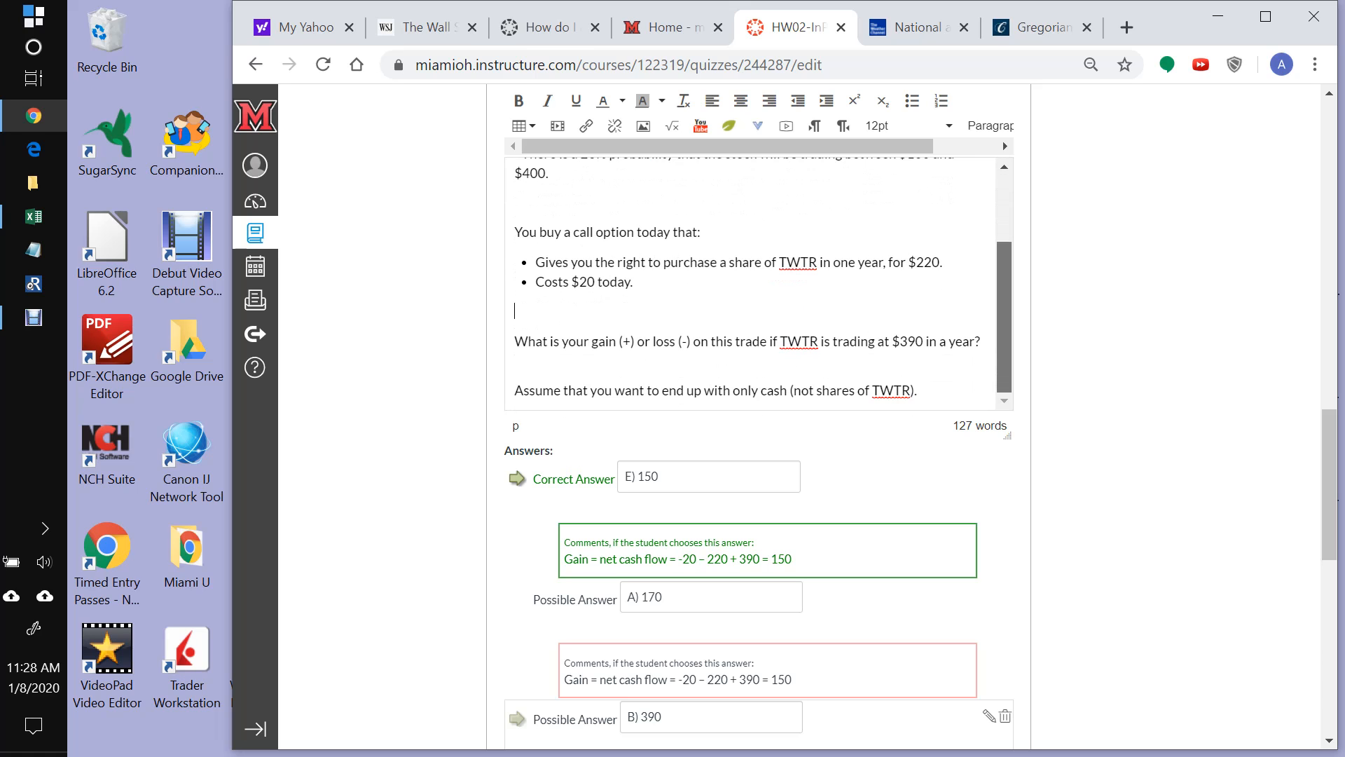
pyautogui.scroll(3, 763, 284)
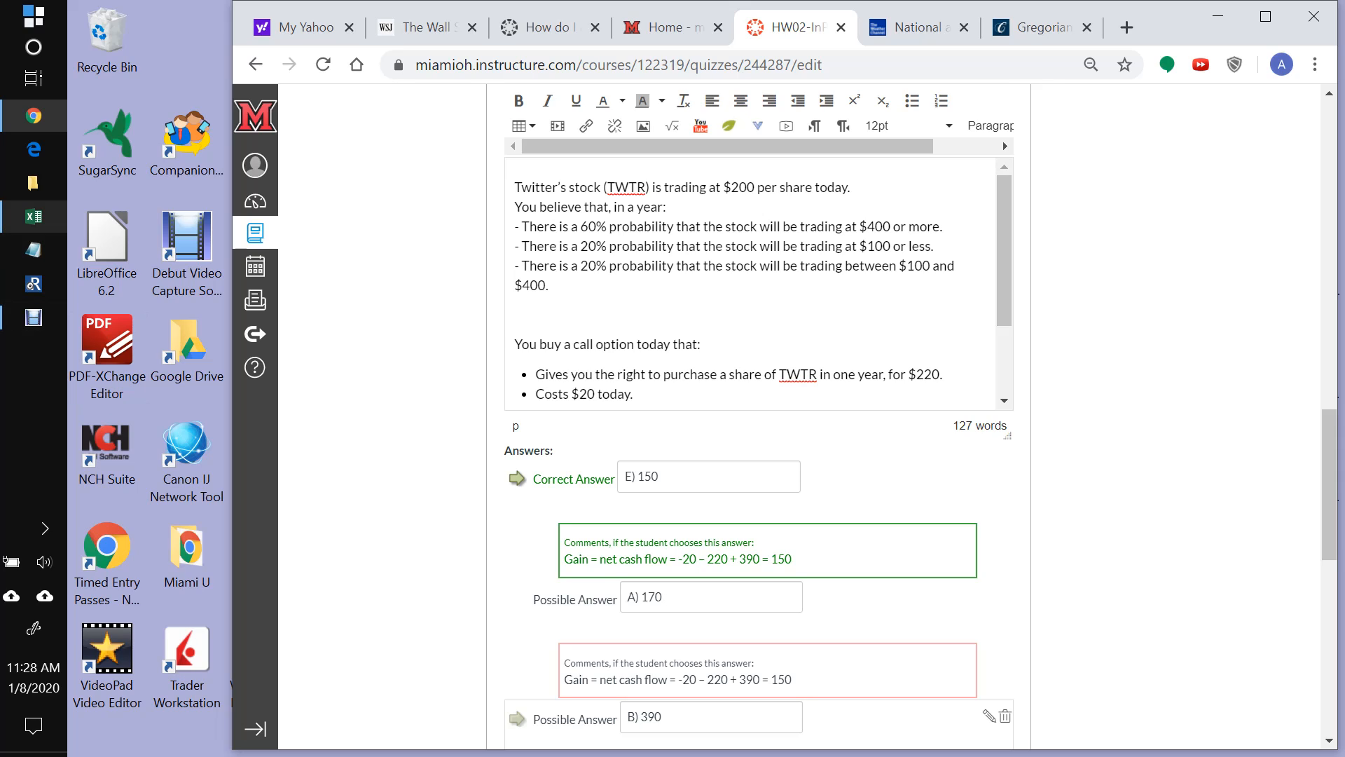
pyautogui.click(32, 216)
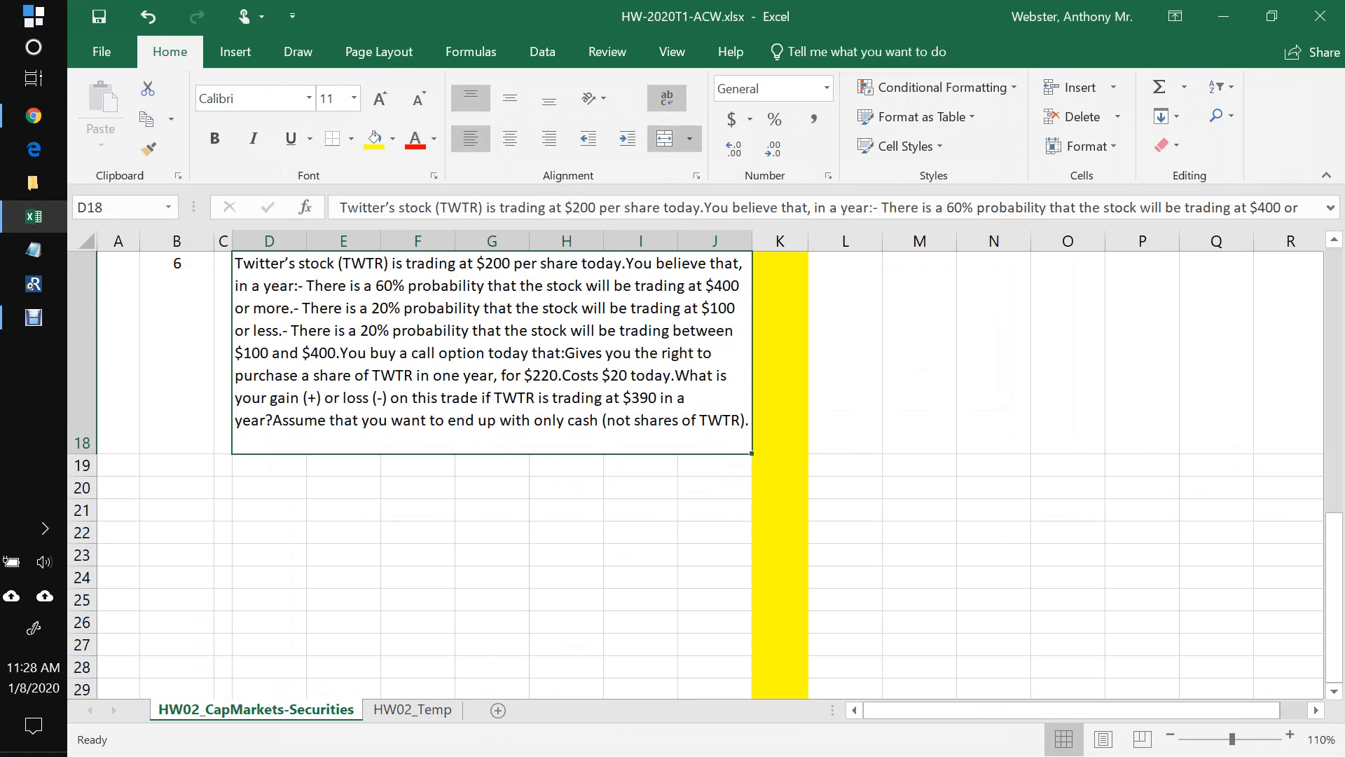
pyautogui.moveTo(269, 464); pyautogui.dragTo(736, 669)
pyautogui.click(664, 138)
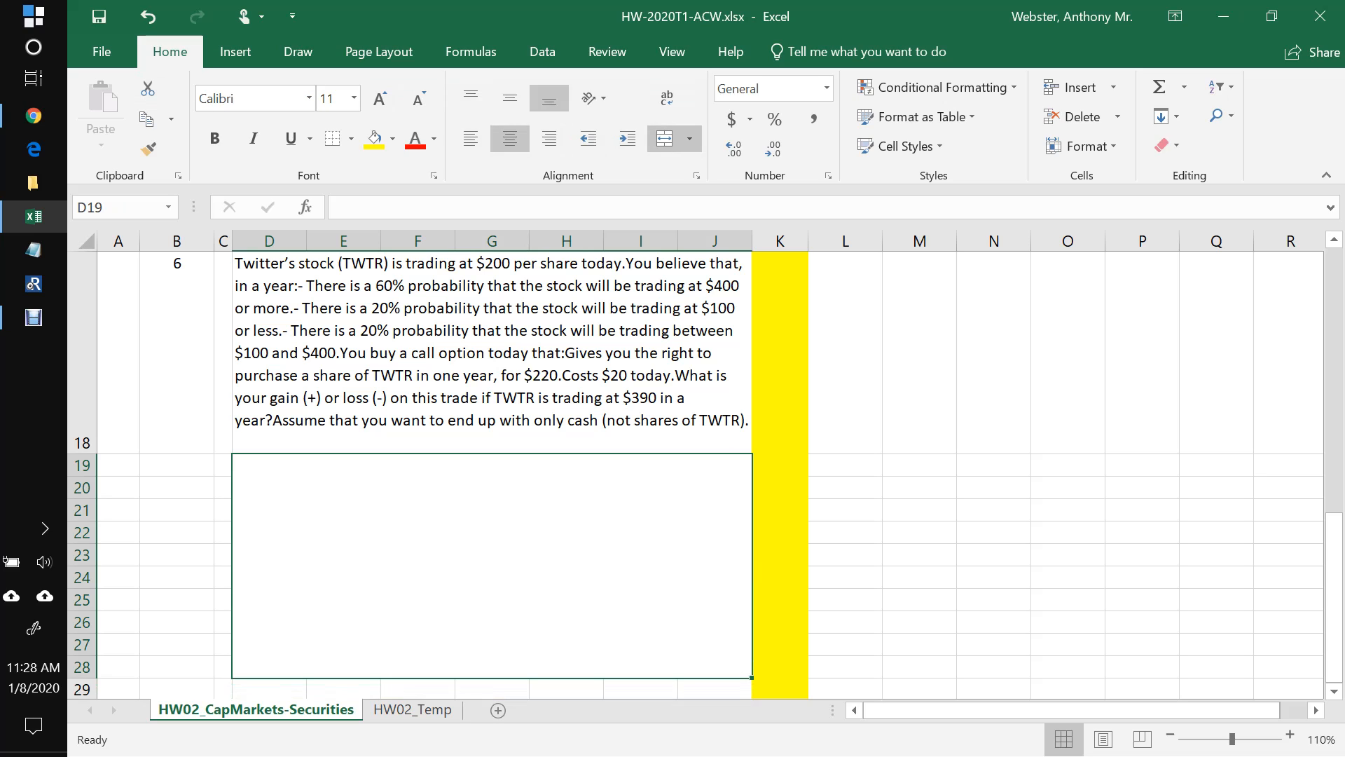
pyautogui.click(148, 16)
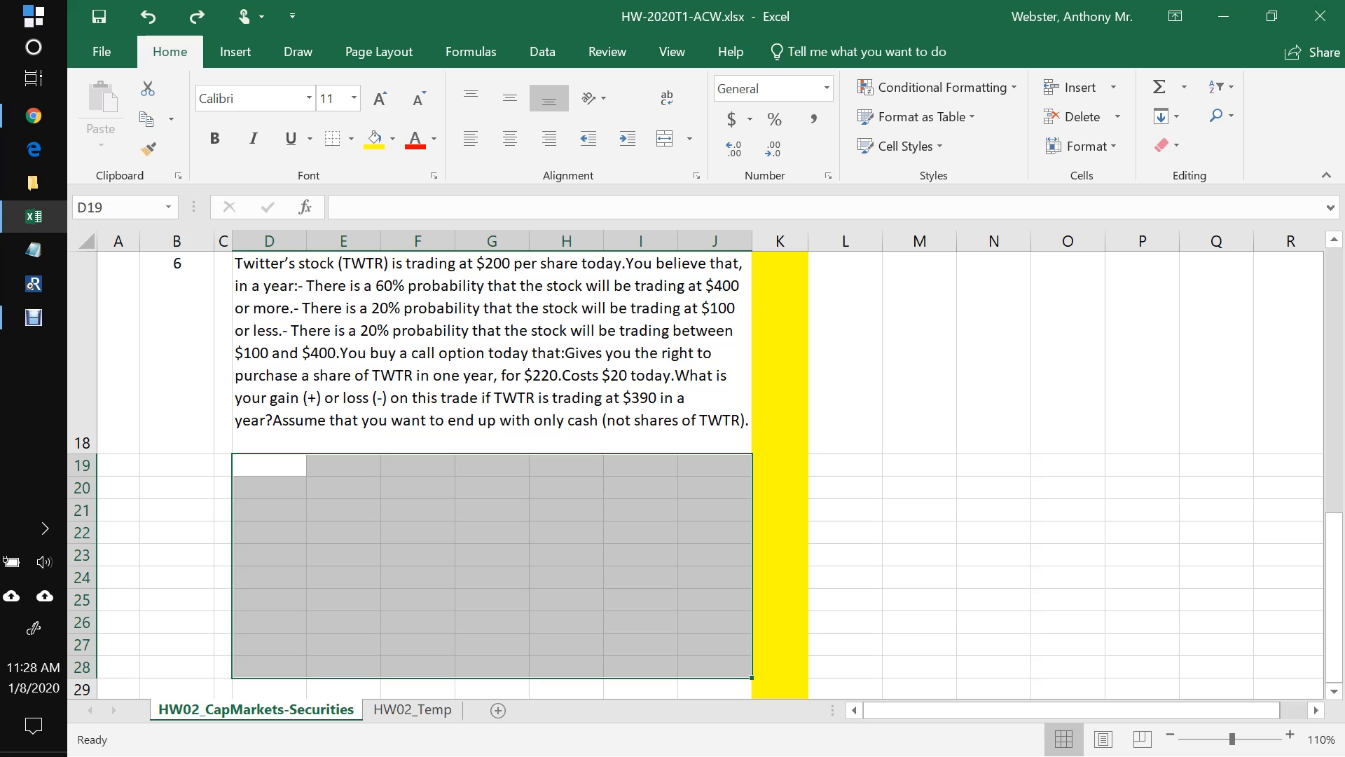
# Step: Merge and center columns D to J separately in each of rows 19, 20, 21 and 22 below the Question 6 text
pyautogui.moveTo(269, 465); pyautogui.dragTo(714, 465)
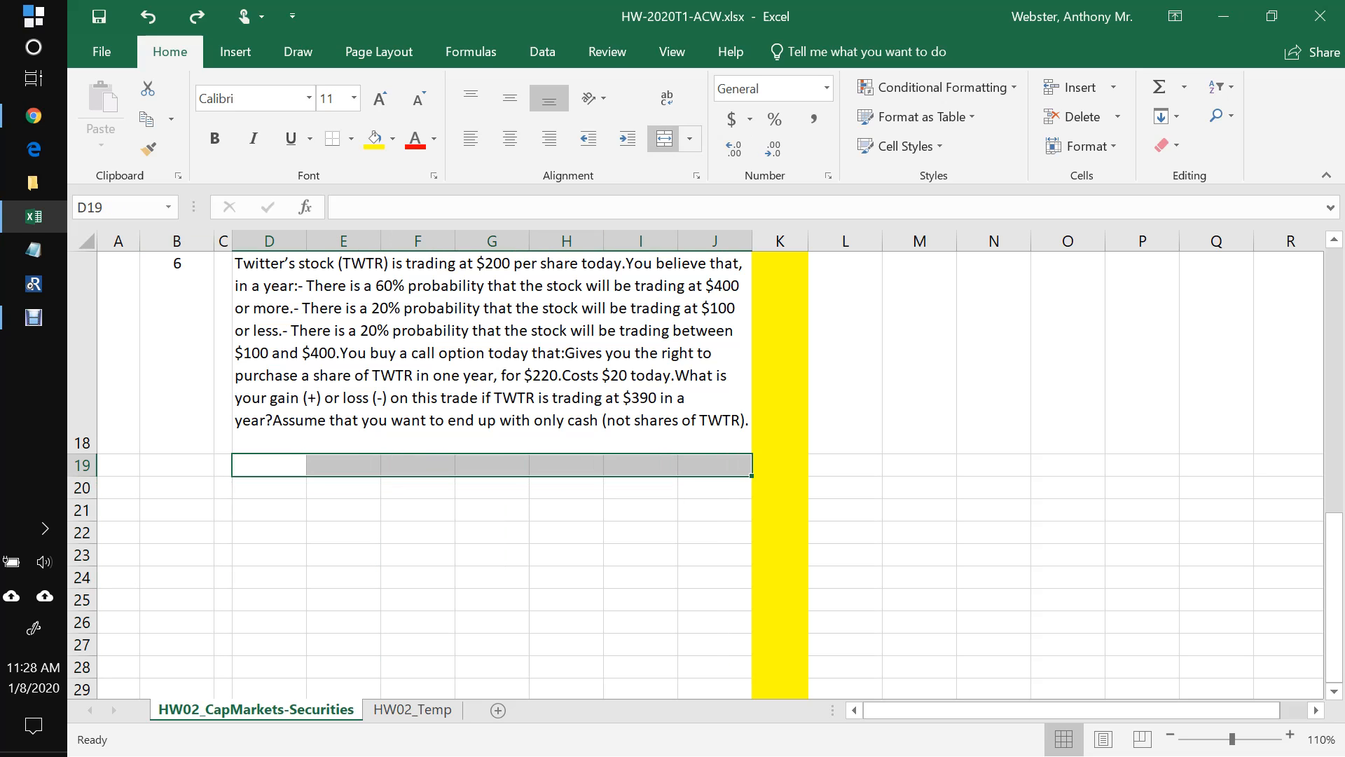
pyautogui.click(664, 138)
pyautogui.moveTo(269, 488); pyautogui.dragTo(715, 488)
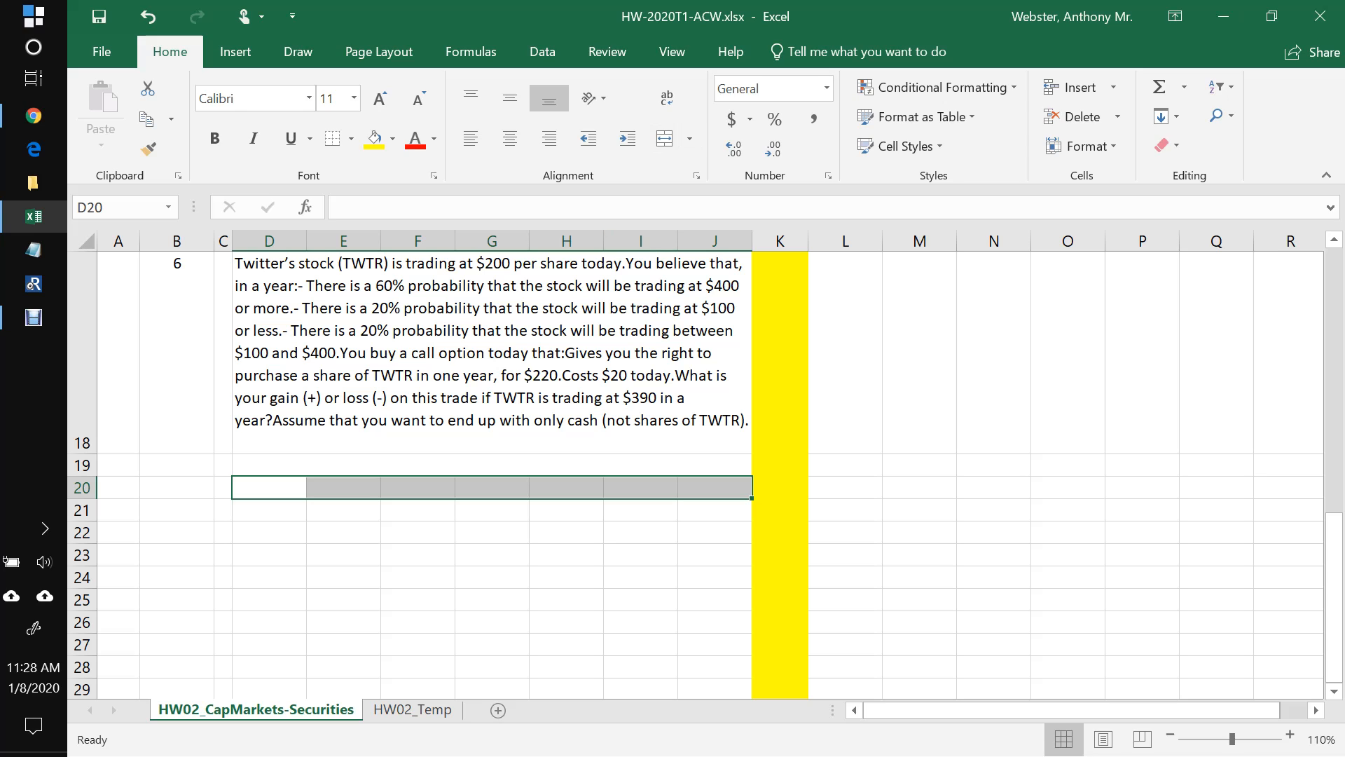
pyautogui.click(664, 138)
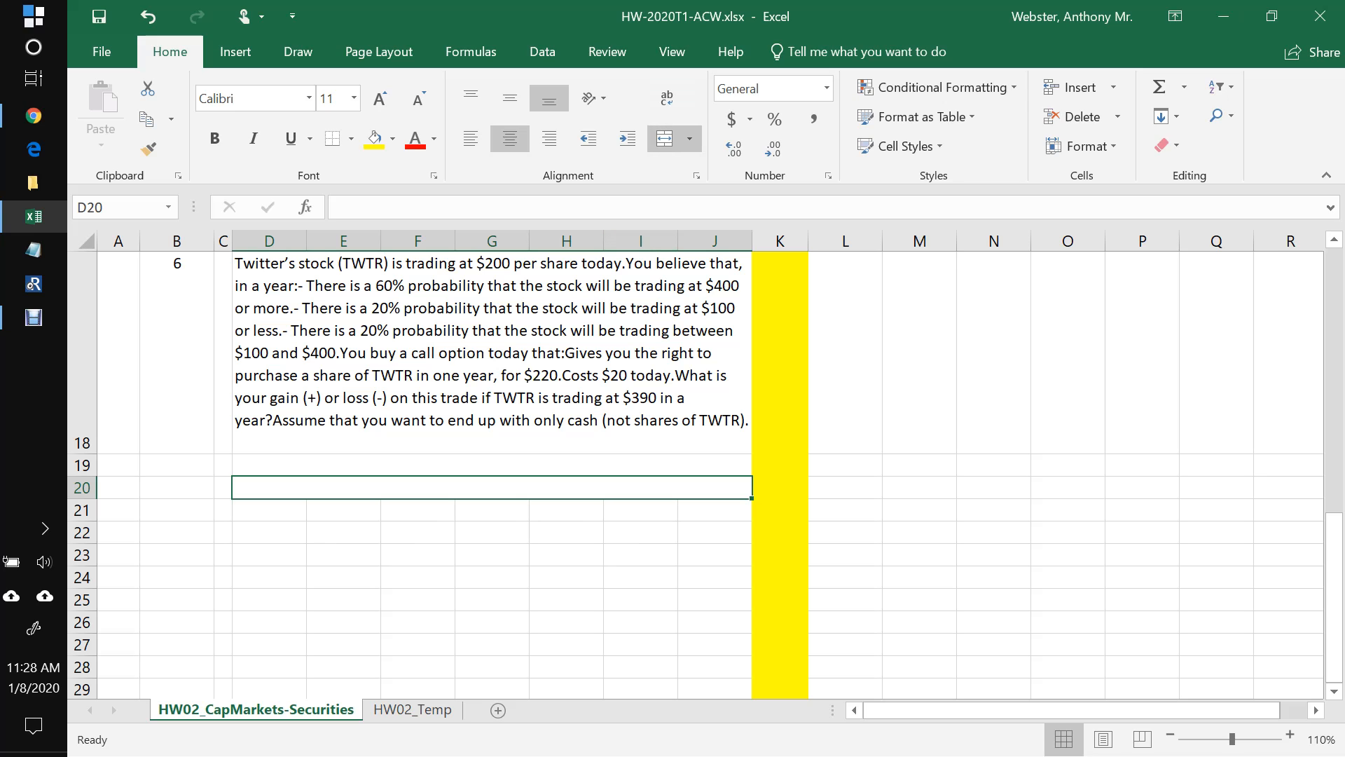
pyautogui.moveTo(268, 509); pyautogui.dragTo(715, 509)
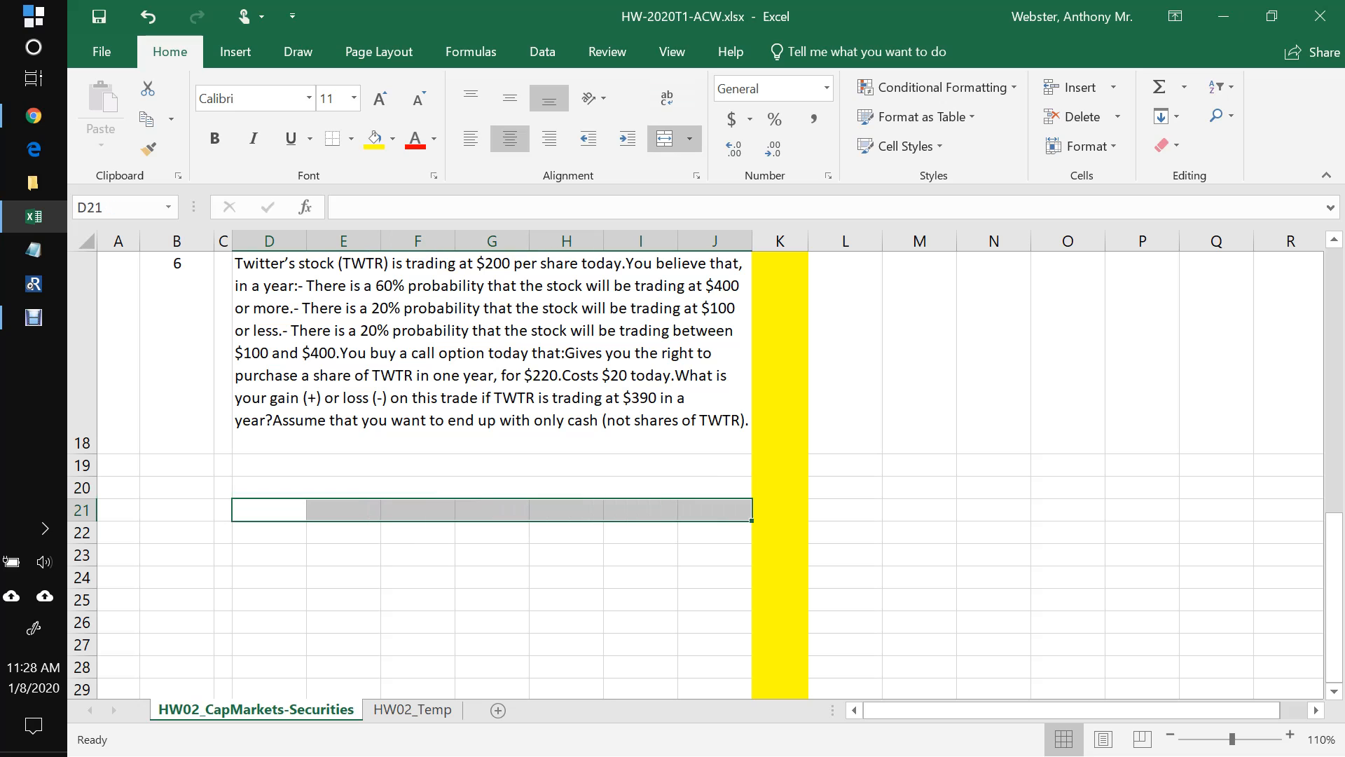
pyautogui.click(665, 138)
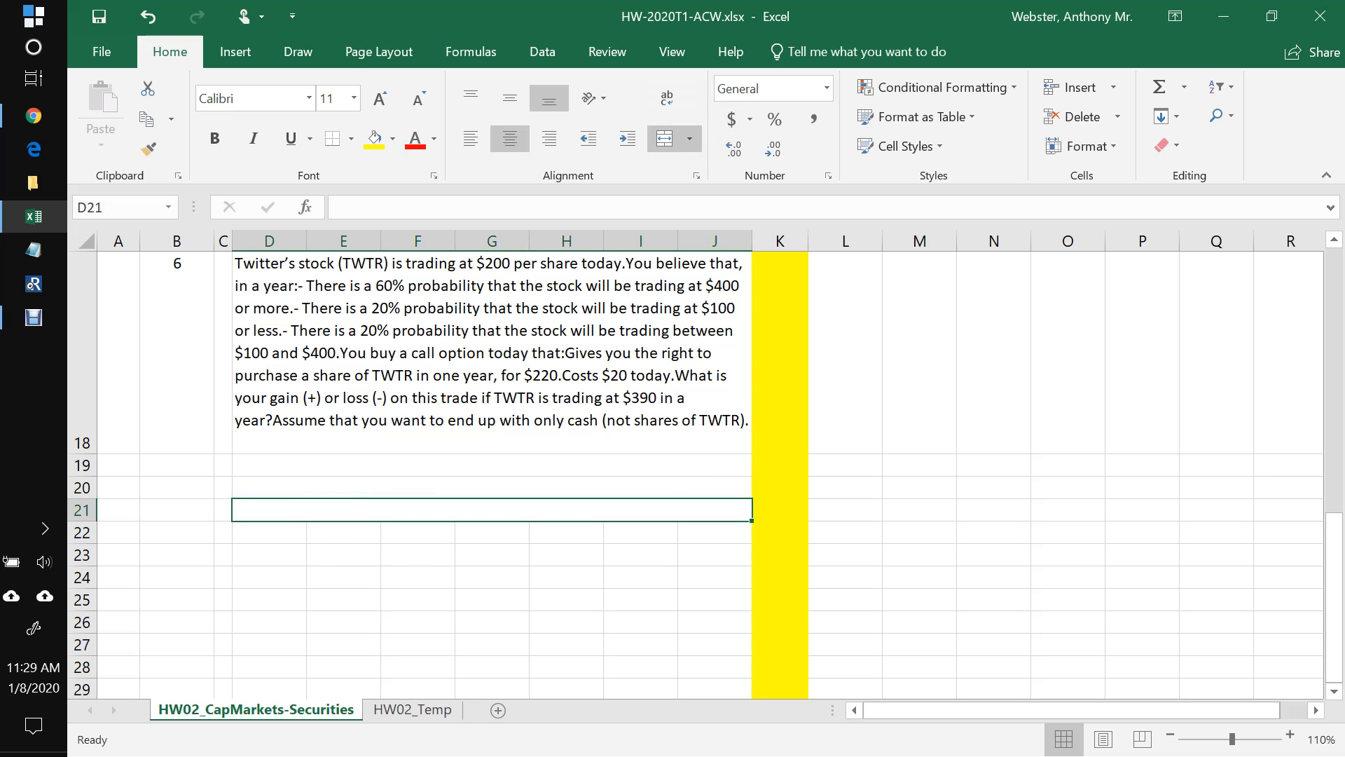
pyautogui.moveTo(269, 532); pyautogui.dragTo(714, 531)
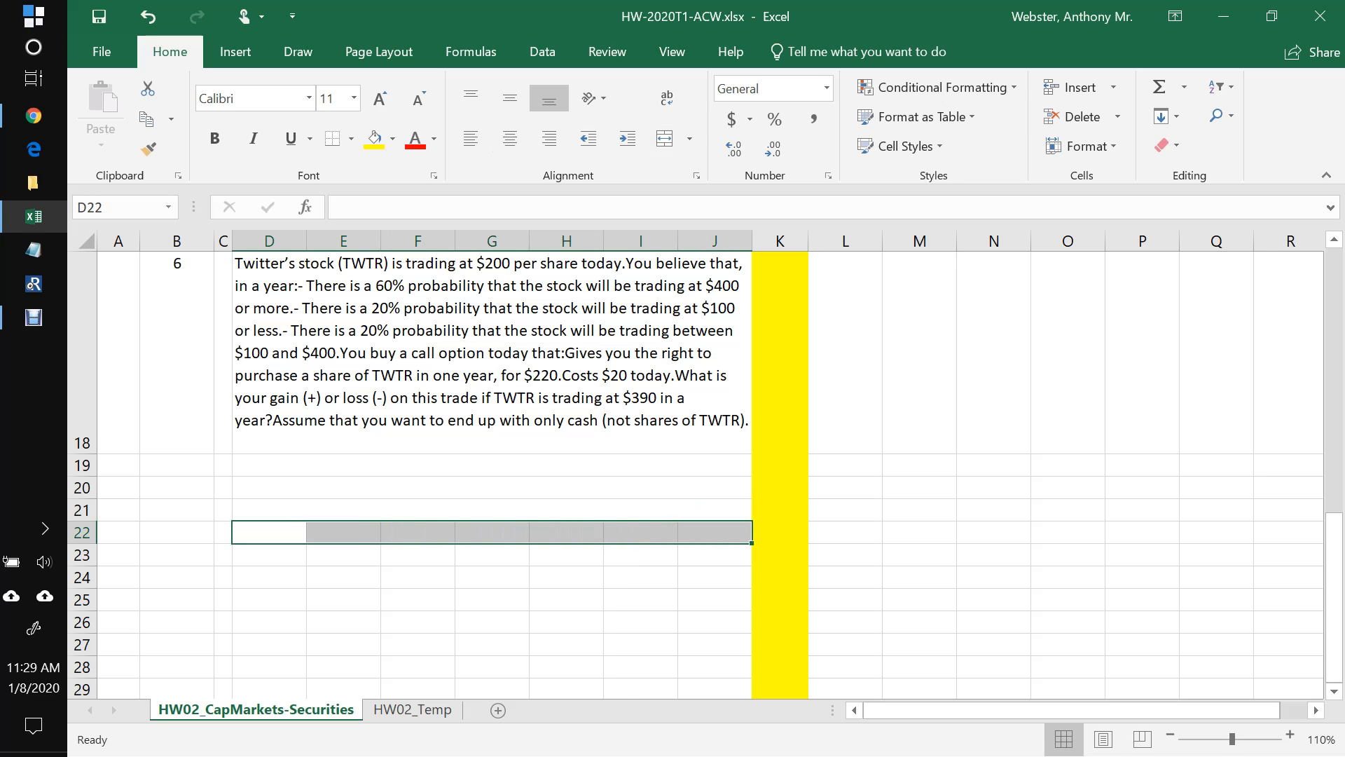
pyautogui.click(664, 138)
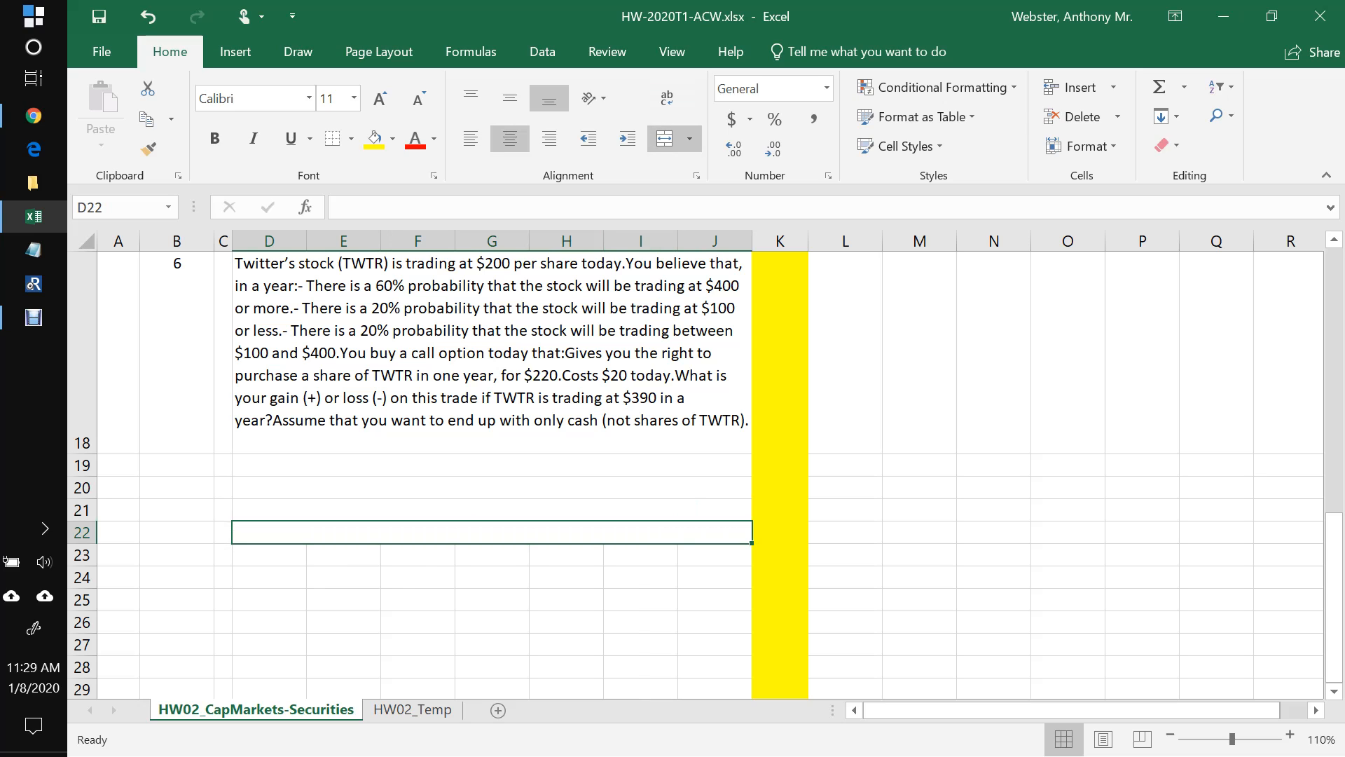
# Step: Delete everything after "in a year:" from the Question 6 text in cell D18, and shrink row 18 to fit
pyautogui.moveTo(1334, 597); pyautogui.dragTo(1334, 583)
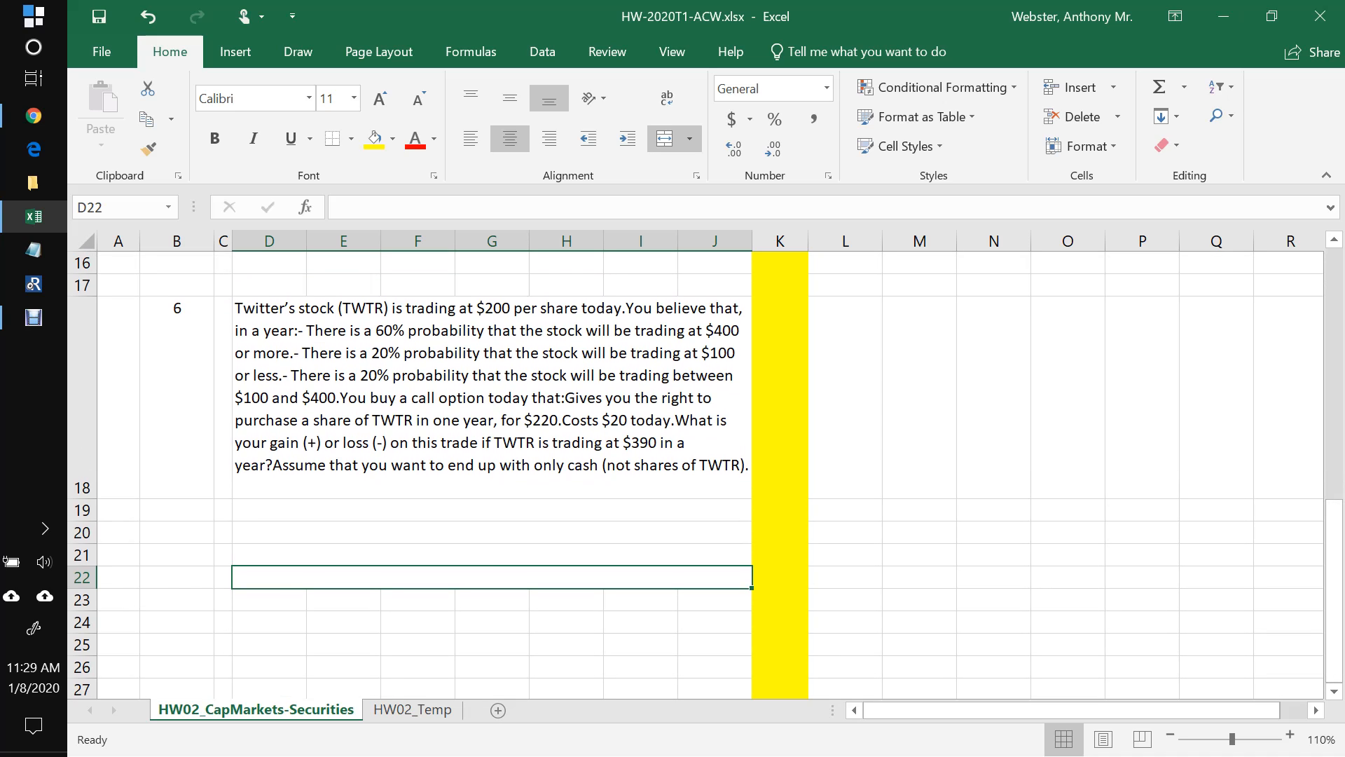
pyautogui.doubleClick(302, 330)
pyautogui.moveTo(297, 330); pyautogui.dragTo(708, 465)
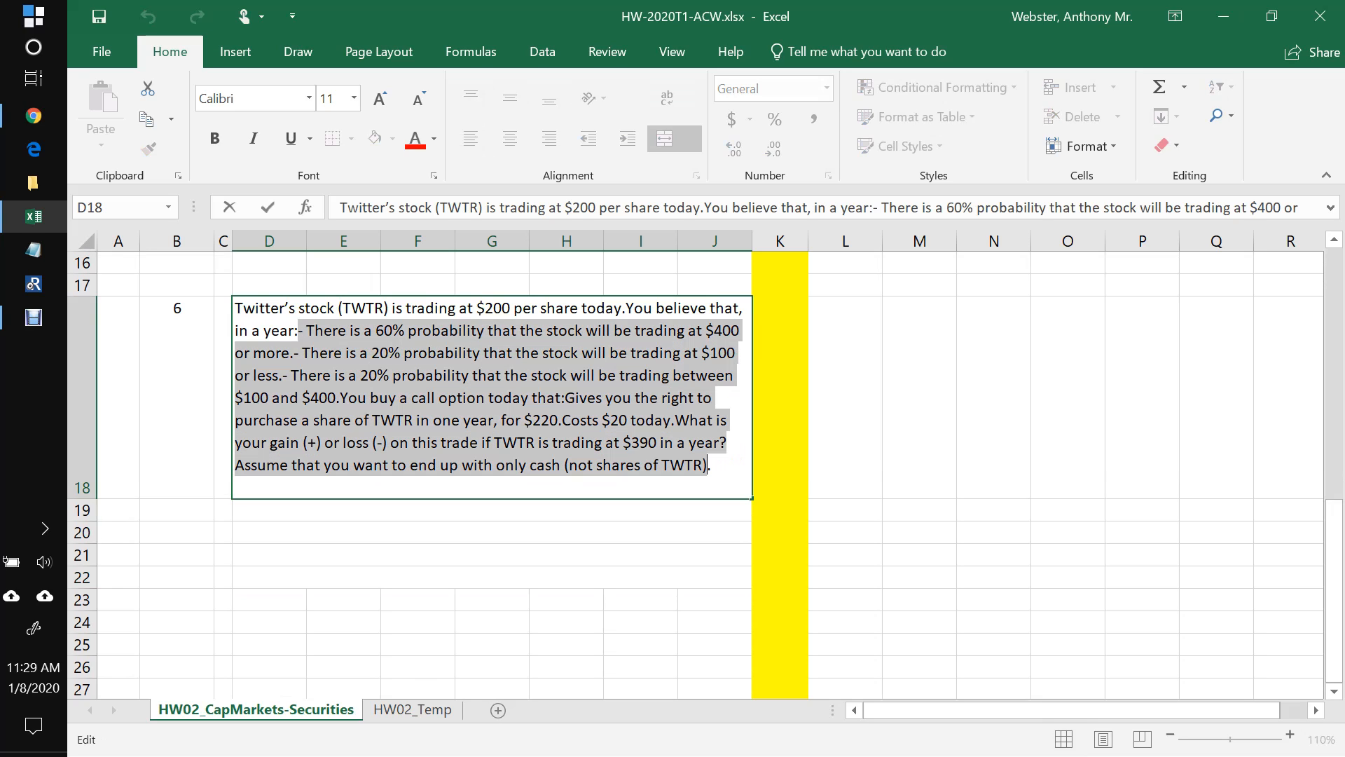
pyautogui.press('Delete')
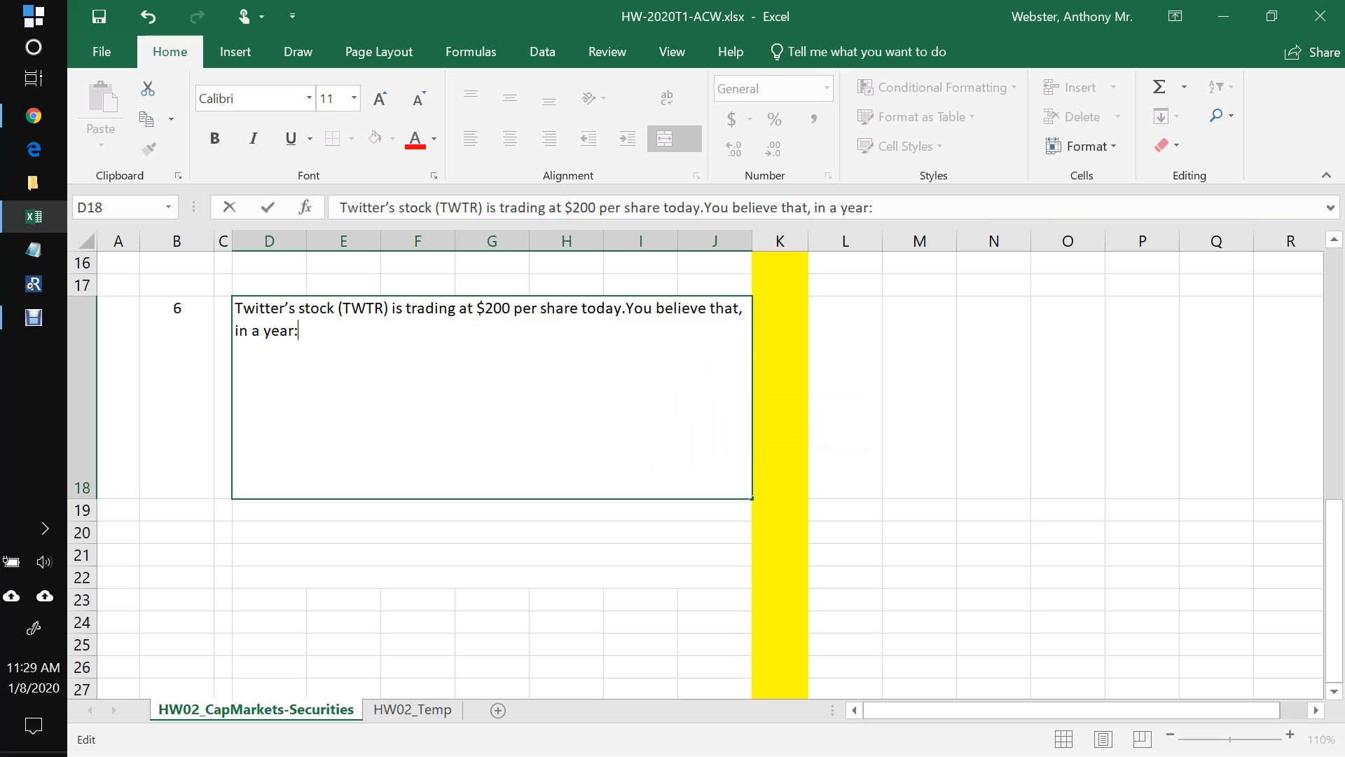
pyautogui.click(845, 420)
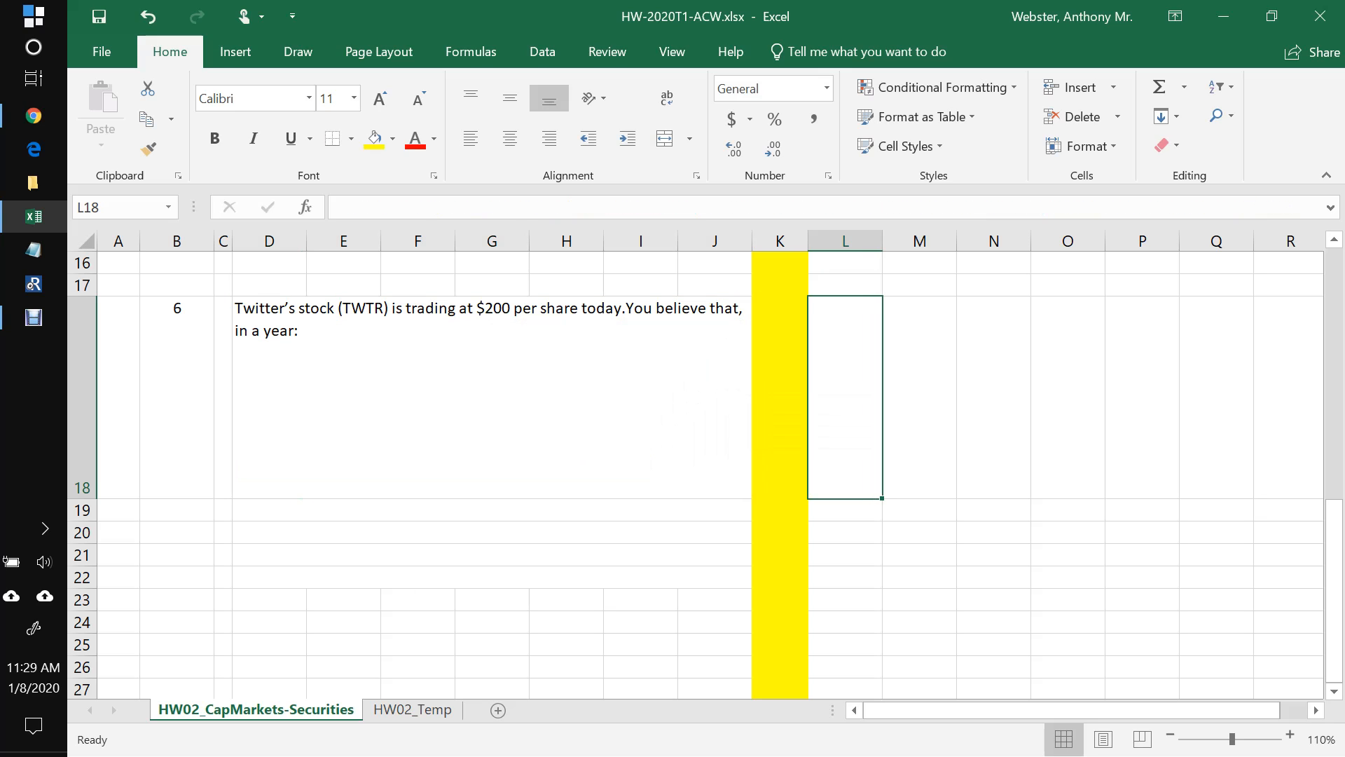
pyautogui.moveTo(82, 499); pyautogui.dragTo(82, 349)
pyautogui.click(418, 540)
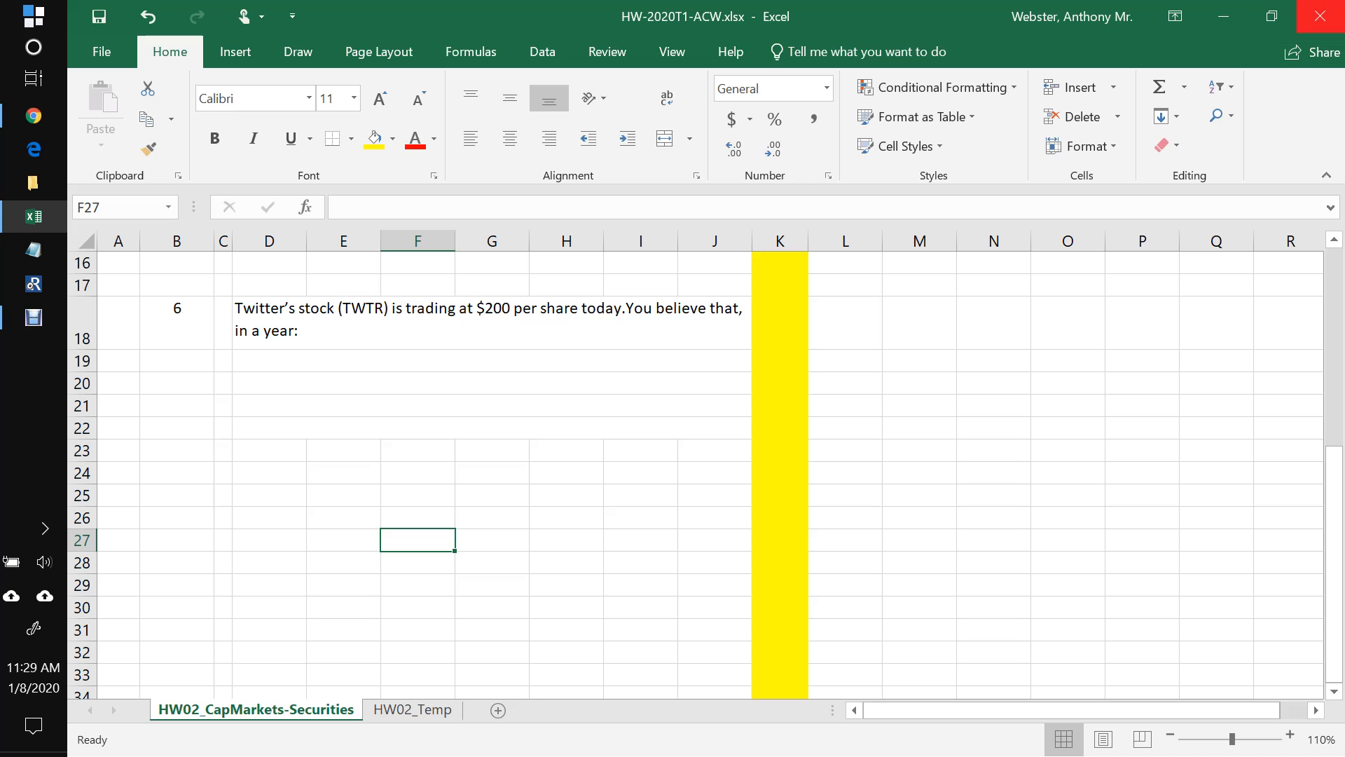
# Step: Copy the three probability lines from Canvas Question 6 and try to paste them into merged cell D19 in Excel
pyautogui.click(1223, 16)
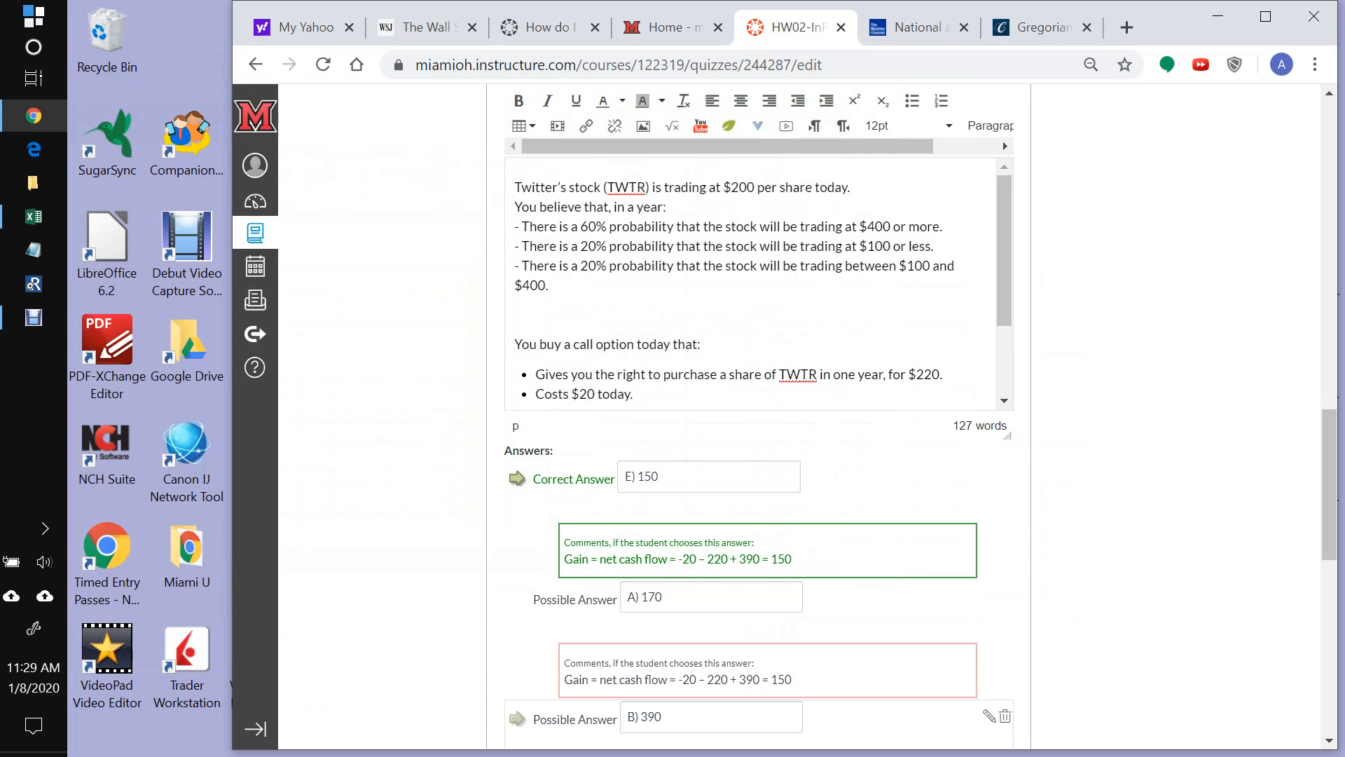
pyautogui.moveTo(514, 226); pyautogui.dragTo(549, 285)
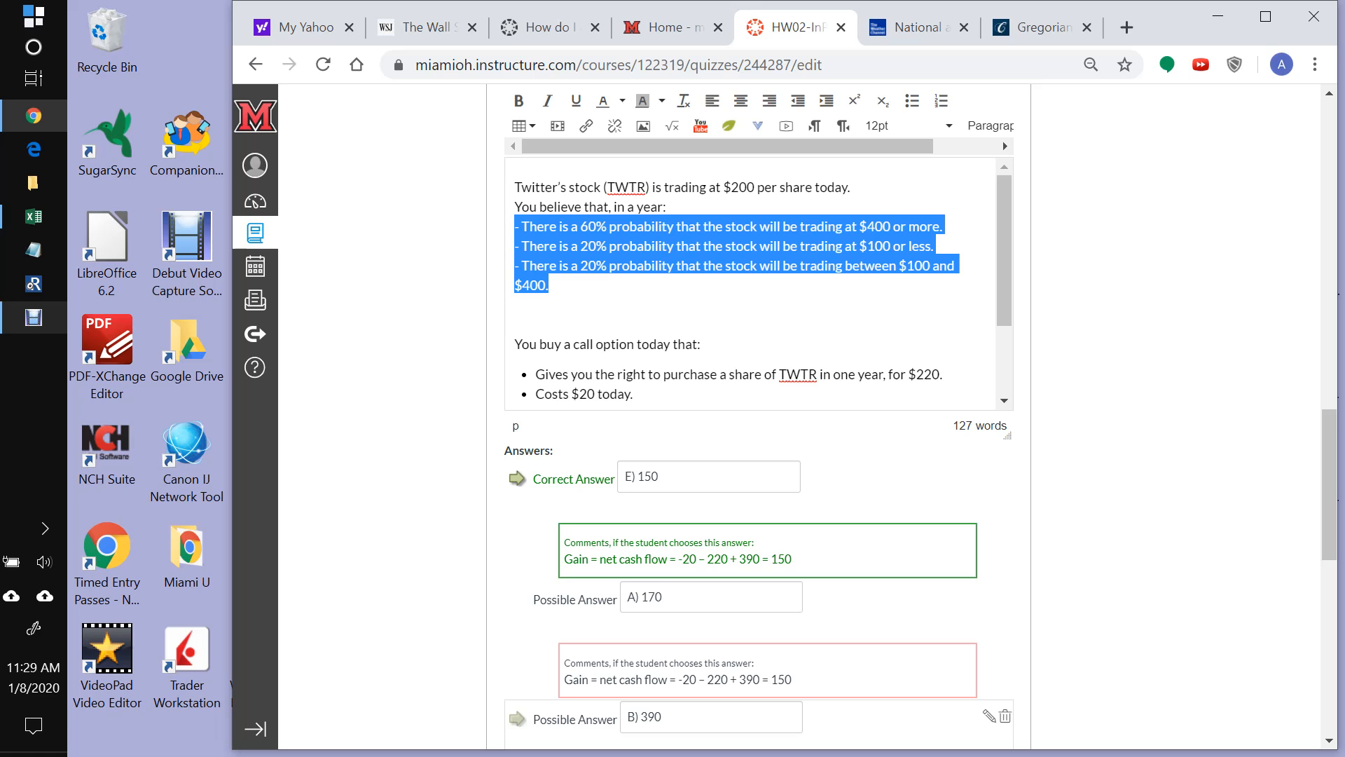
pyautogui.click(33, 216)
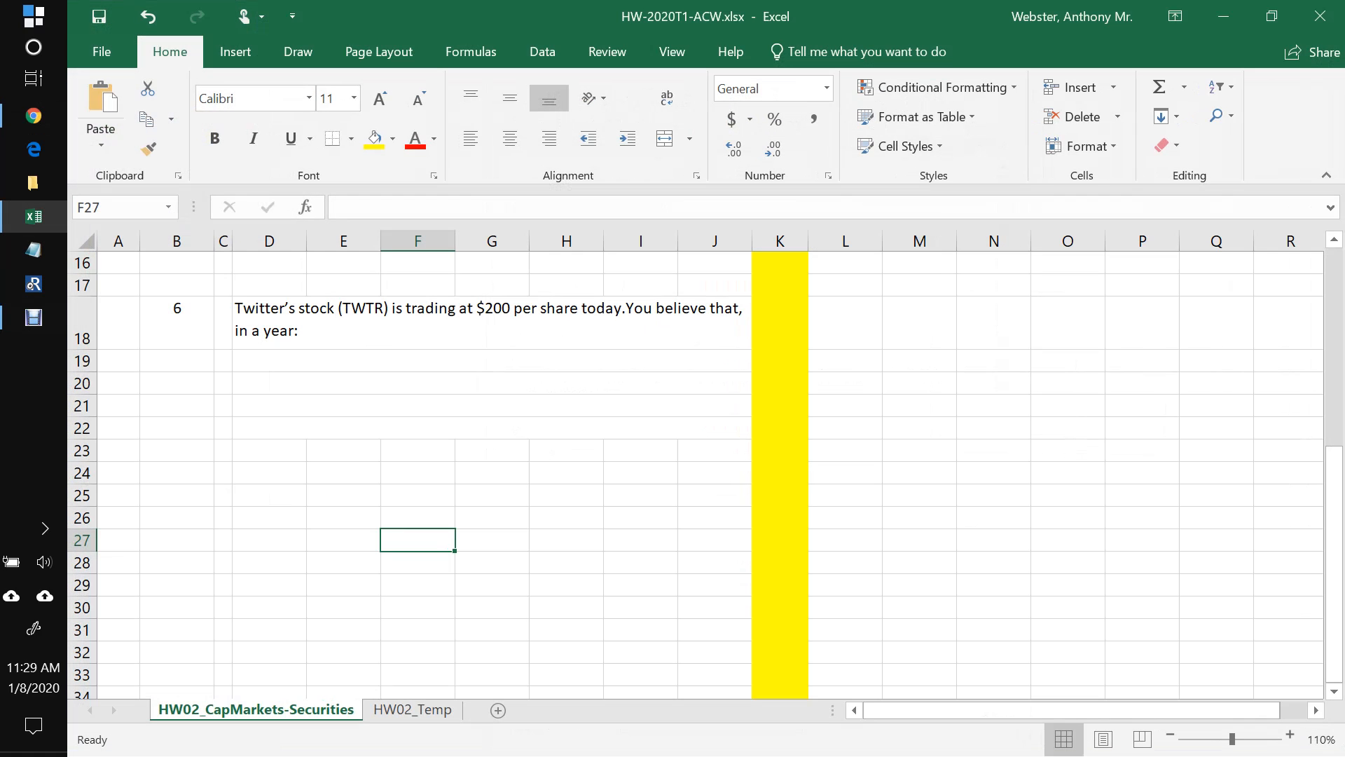
pyautogui.click(492, 361)
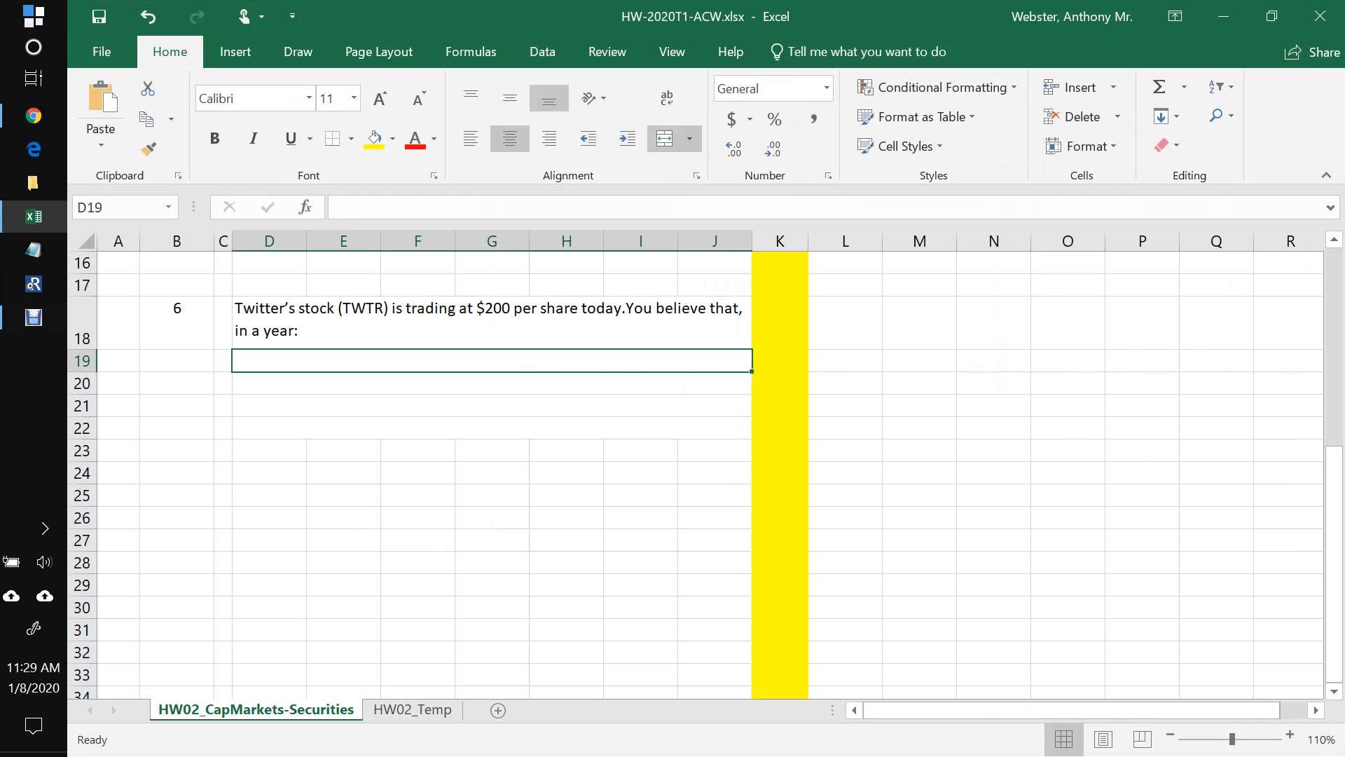
pyautogui.hotkey('ctrl', 'v')
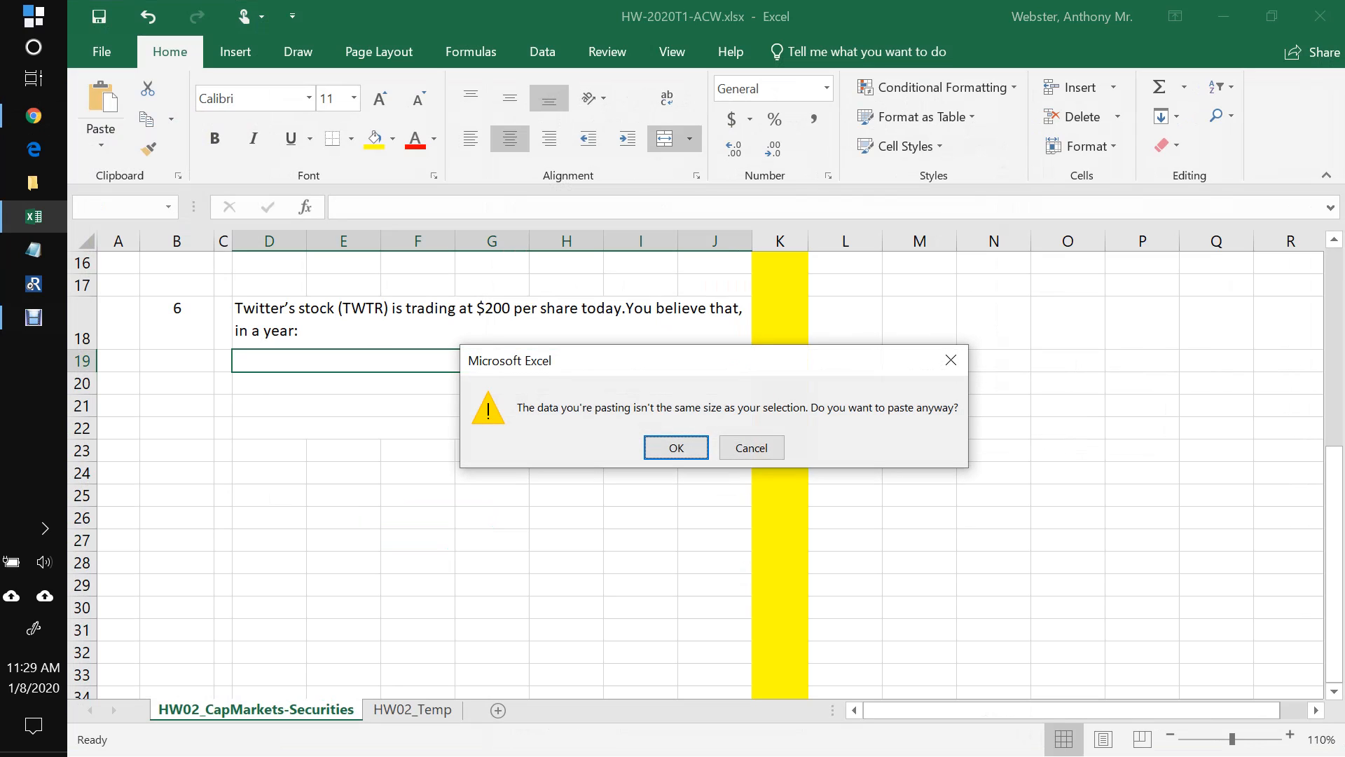
pyautogui.press('Return')
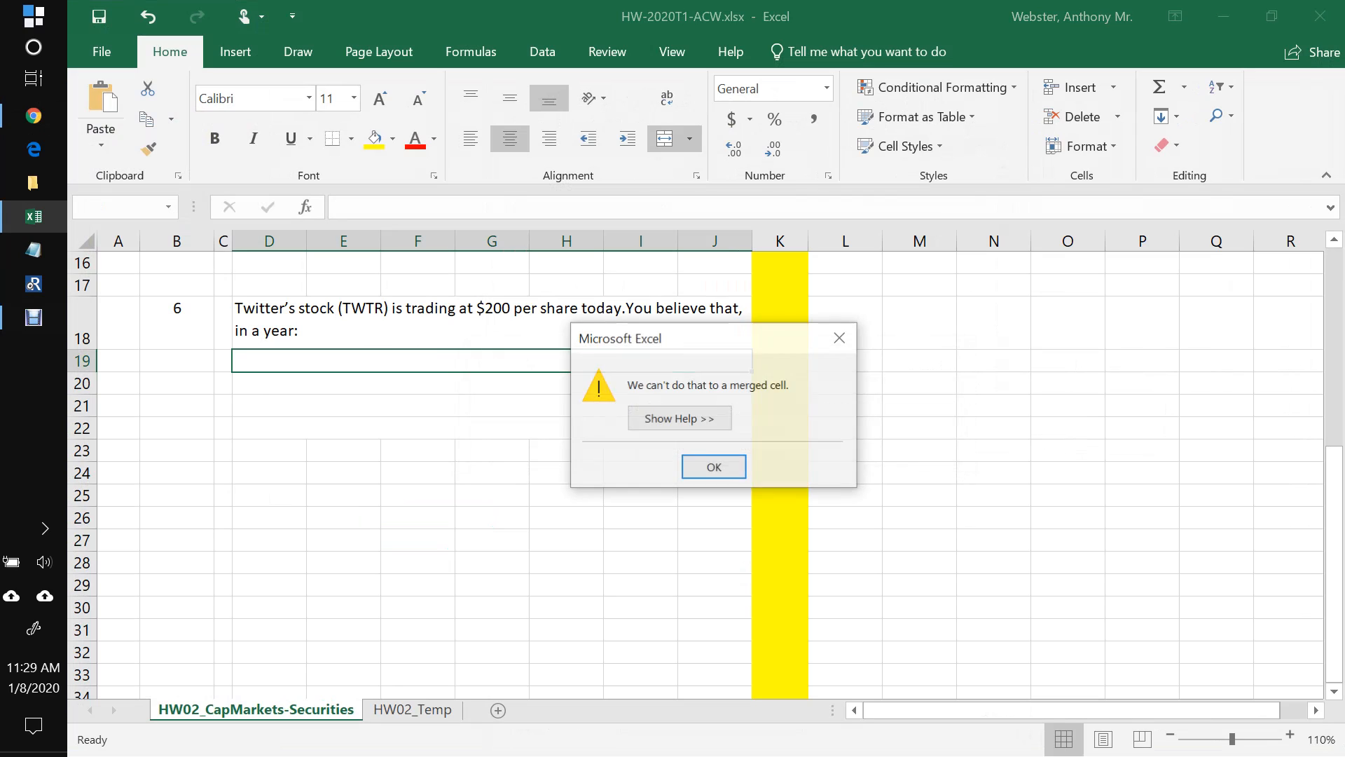
pyautogui.press('Return')
# Step: Try to paste the three probability lines as text inside cell D19 in edit mode
pyautogui.press('F2')
pyautogui.write('- There is a 60% probability that the stock will be trading at $400 or more.- There is a 20% probability that the stock will be trading at $100 or less.- There is a 20% probability that the stock will be trading between $100 and $400.')
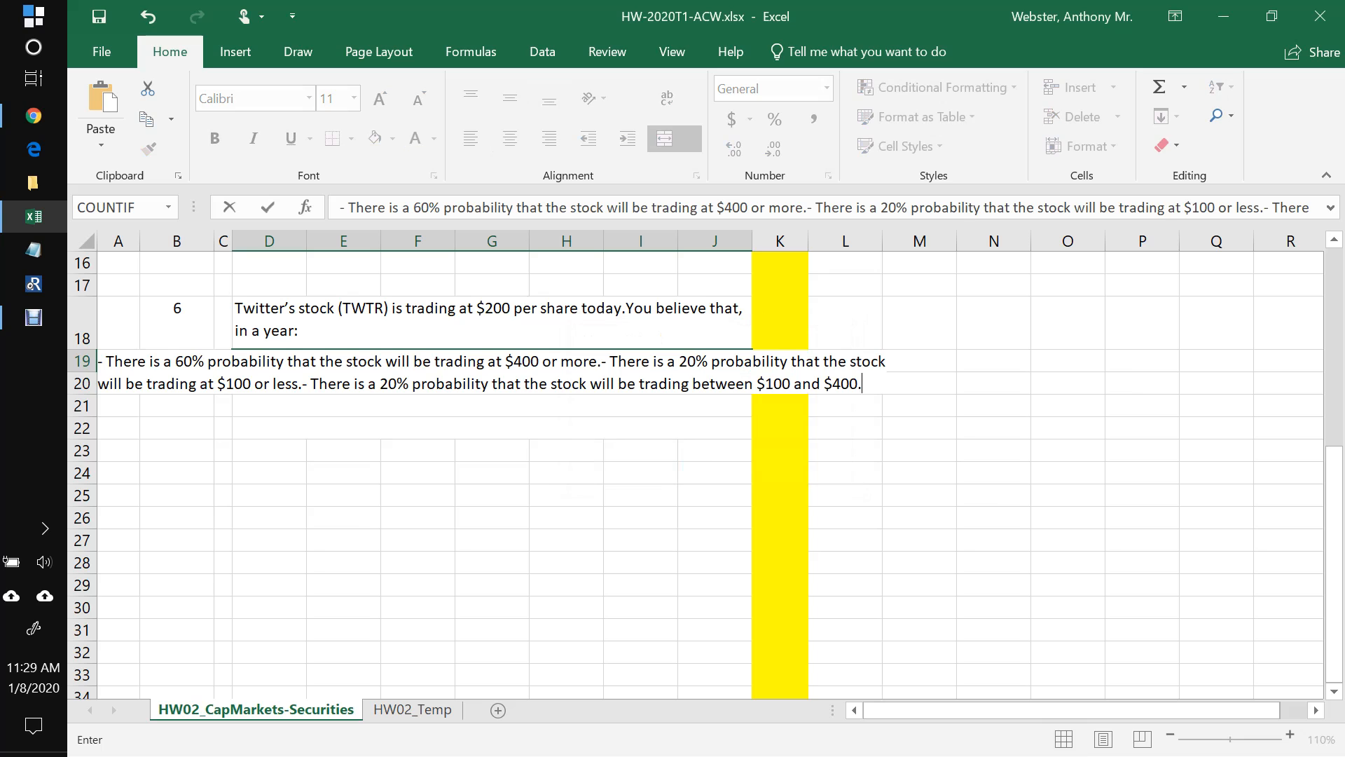
pyautogui.click(640, 495)
pyautogui.click(491, 322)
pyautogui.click(462, 383)
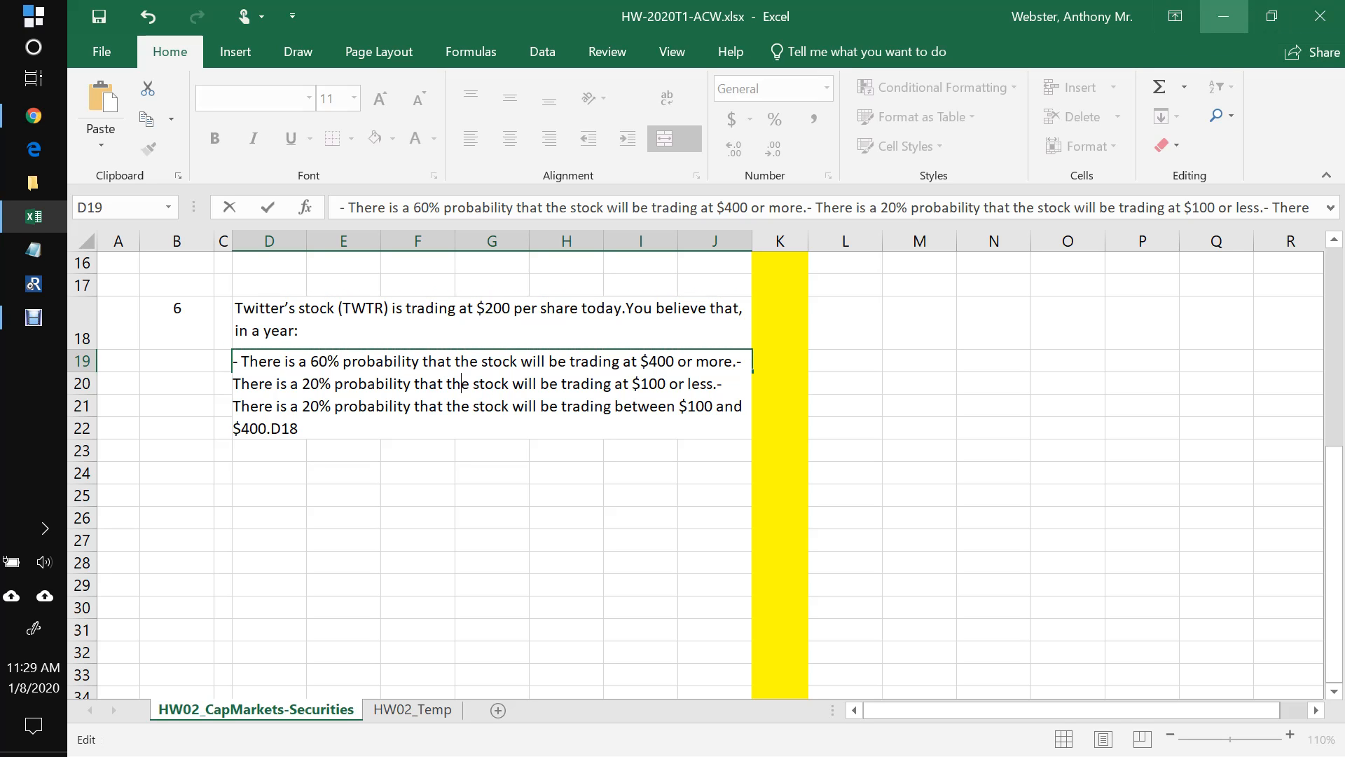
# Step: Review the whole Question 6 text in the Canvas editor, and return to the Excel workbook
pyautogui.click(1224, 16)
pyautogui.click(516, 315)
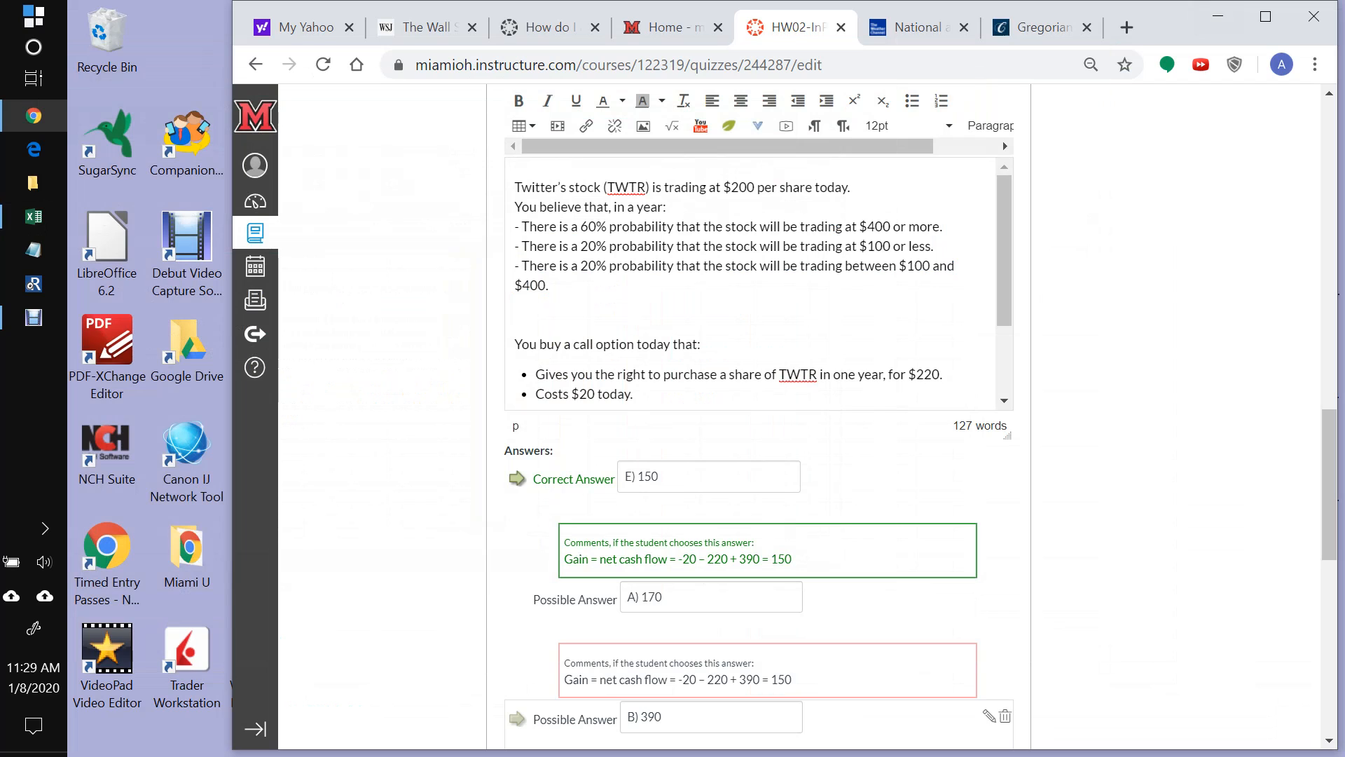
pyautogui.scroll(-2, 757, 280)
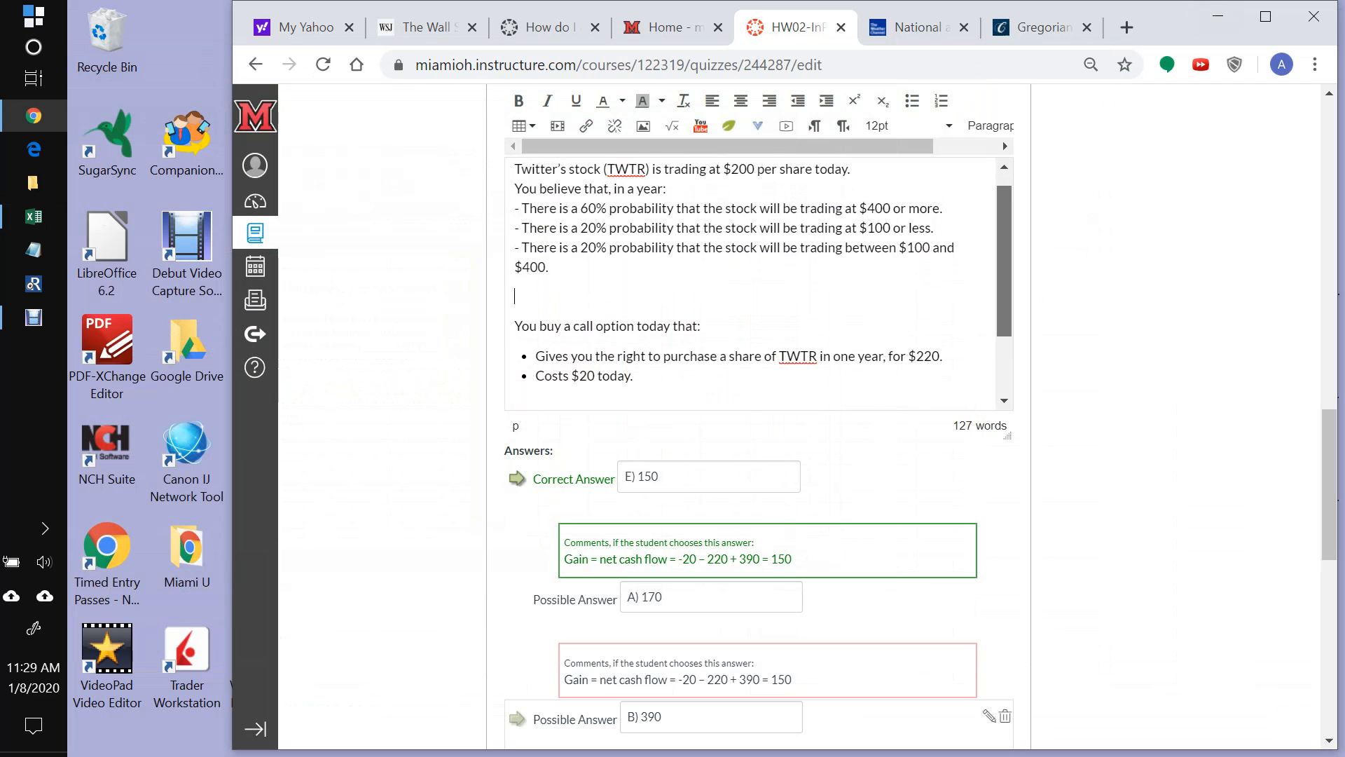
pyautogui.scroll(-1, 756, 280)
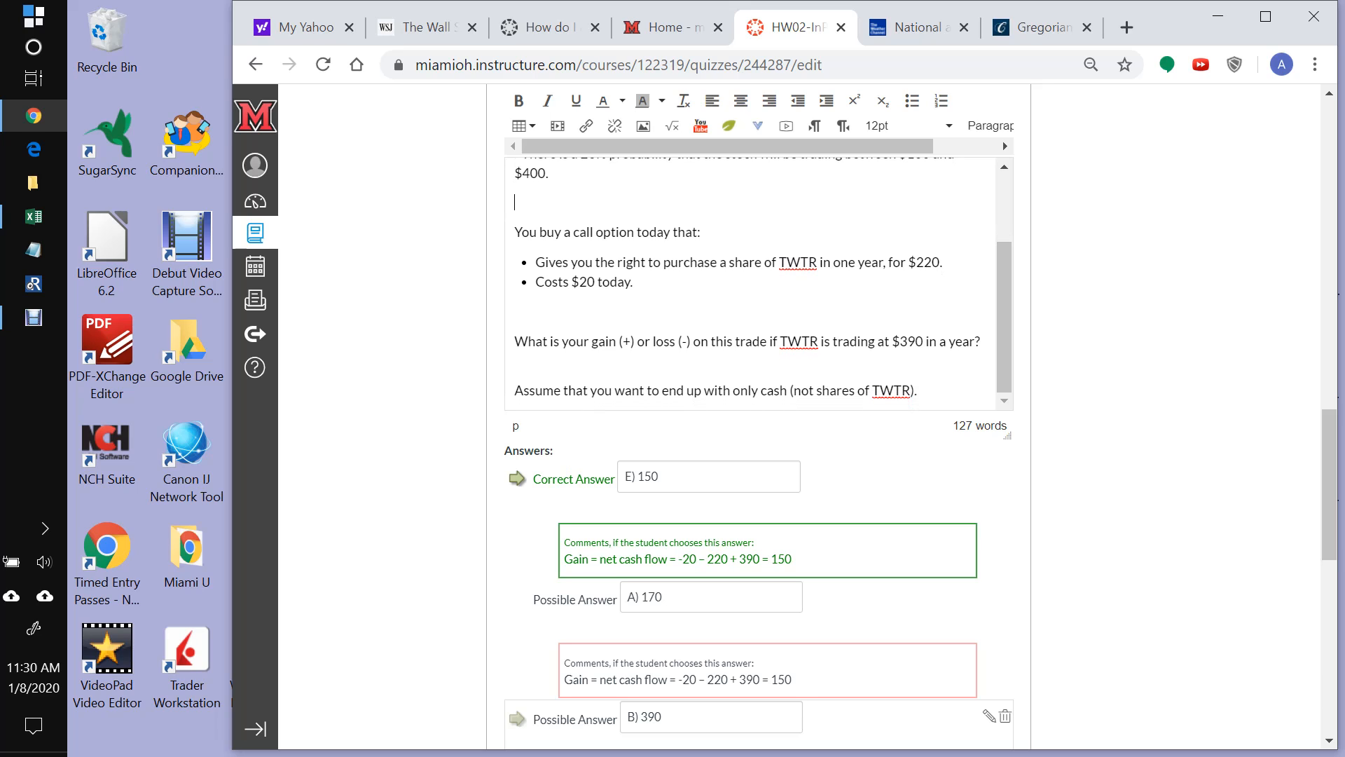
pyautogui.scroll(3, 750, 280)
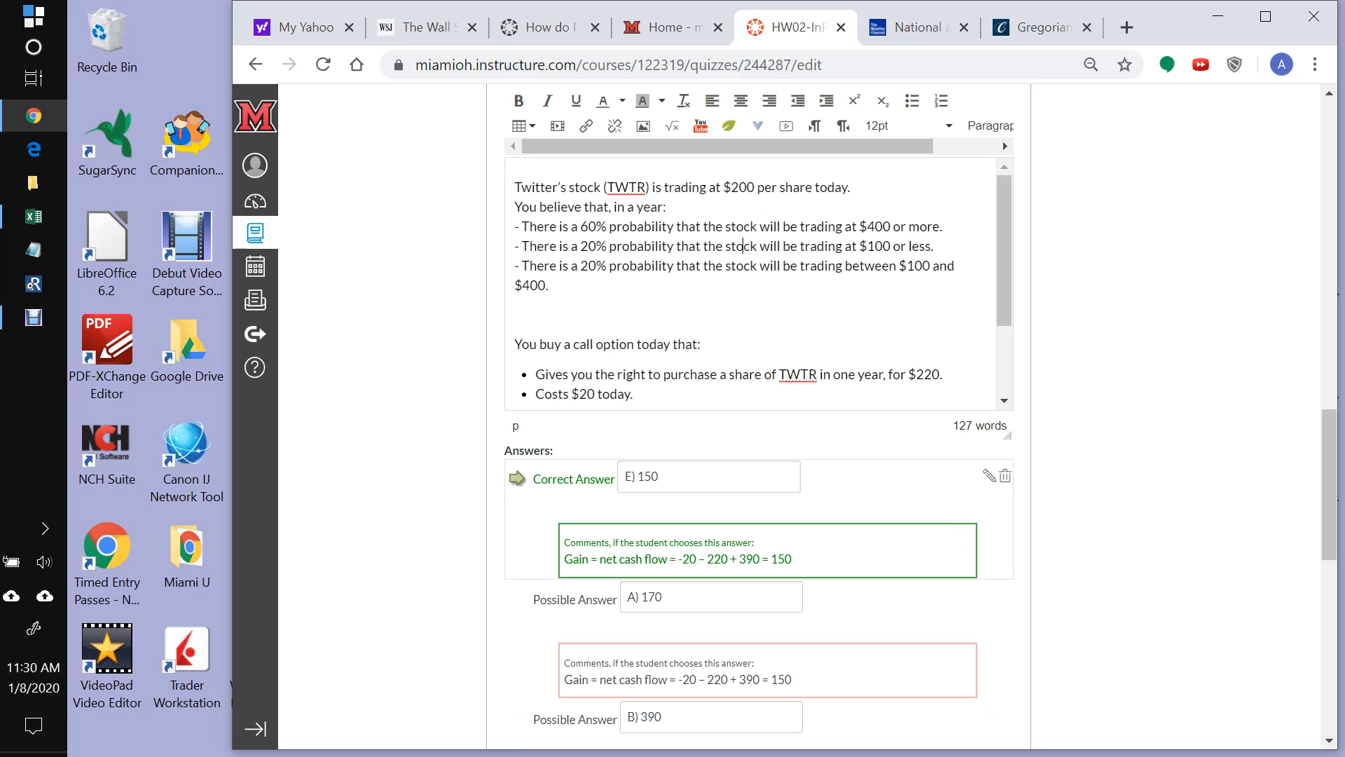
pyautogui.click(34, 217)
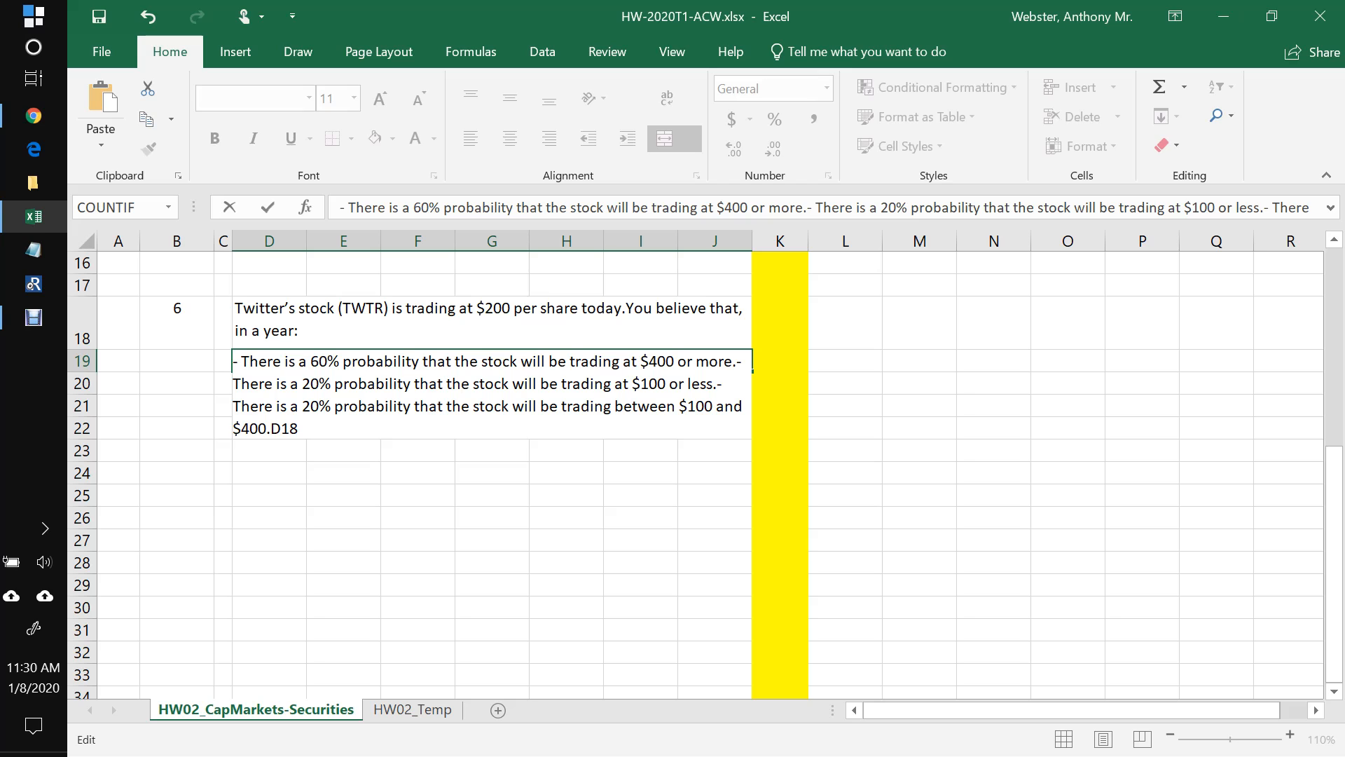
# Step: Try to commit the probability lines in cell D19, and clear them from the cell
pyautogui.press('Return')
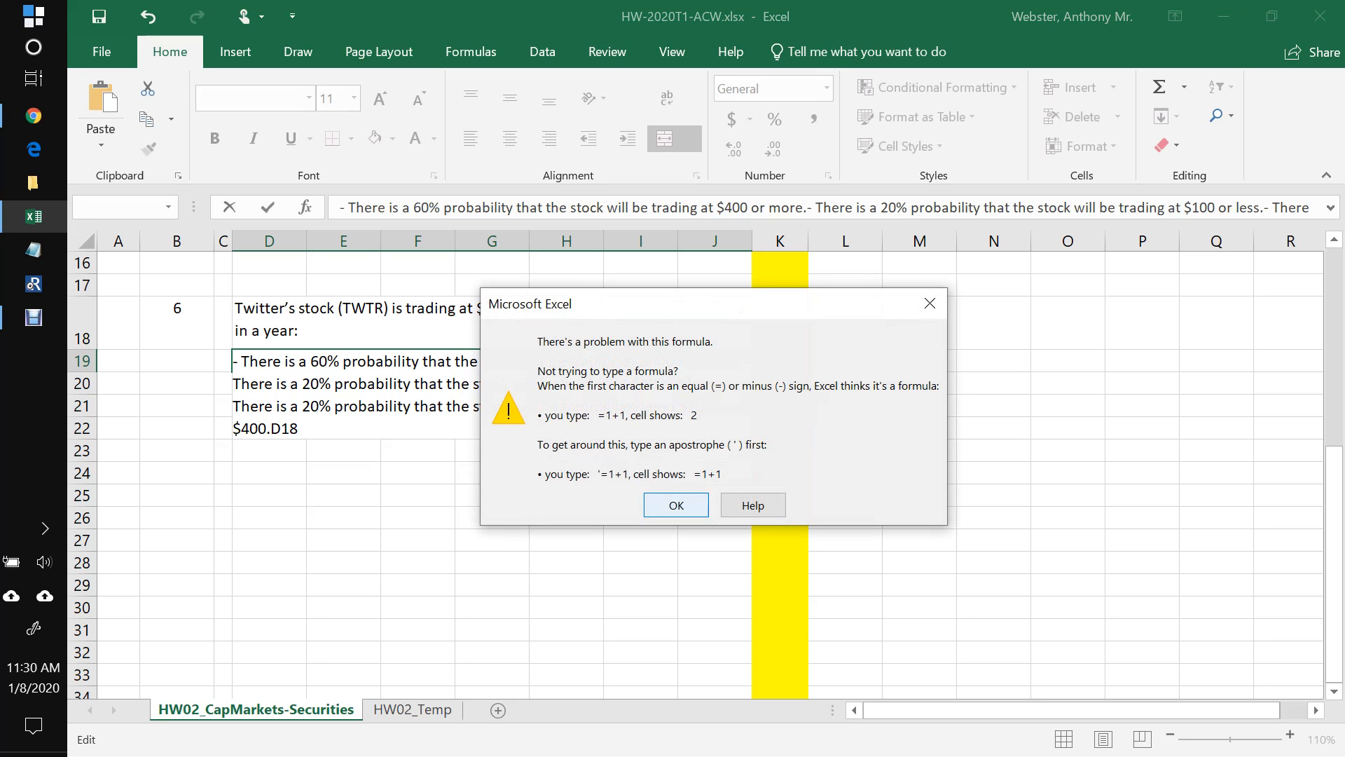
pyautogui.press('Return')
pyautogui.press('Delete')
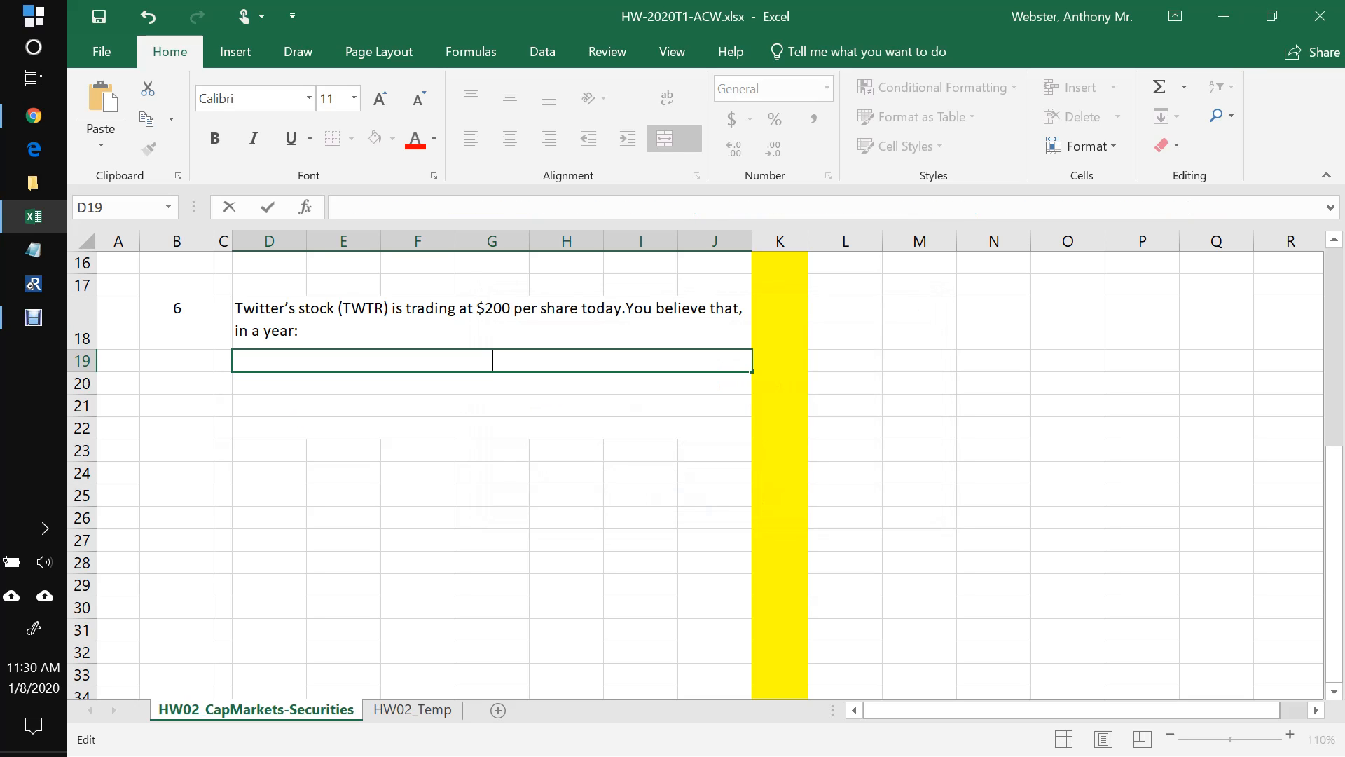
# Step: Enter the heading "Solution" in cell D23 and the placeholder text "Blah, blah." in cell D25
pyautogui.click(269, 450)
pyautogui.write('Soluti')
pyautogui.write('on')
pyautogui.press('Return')
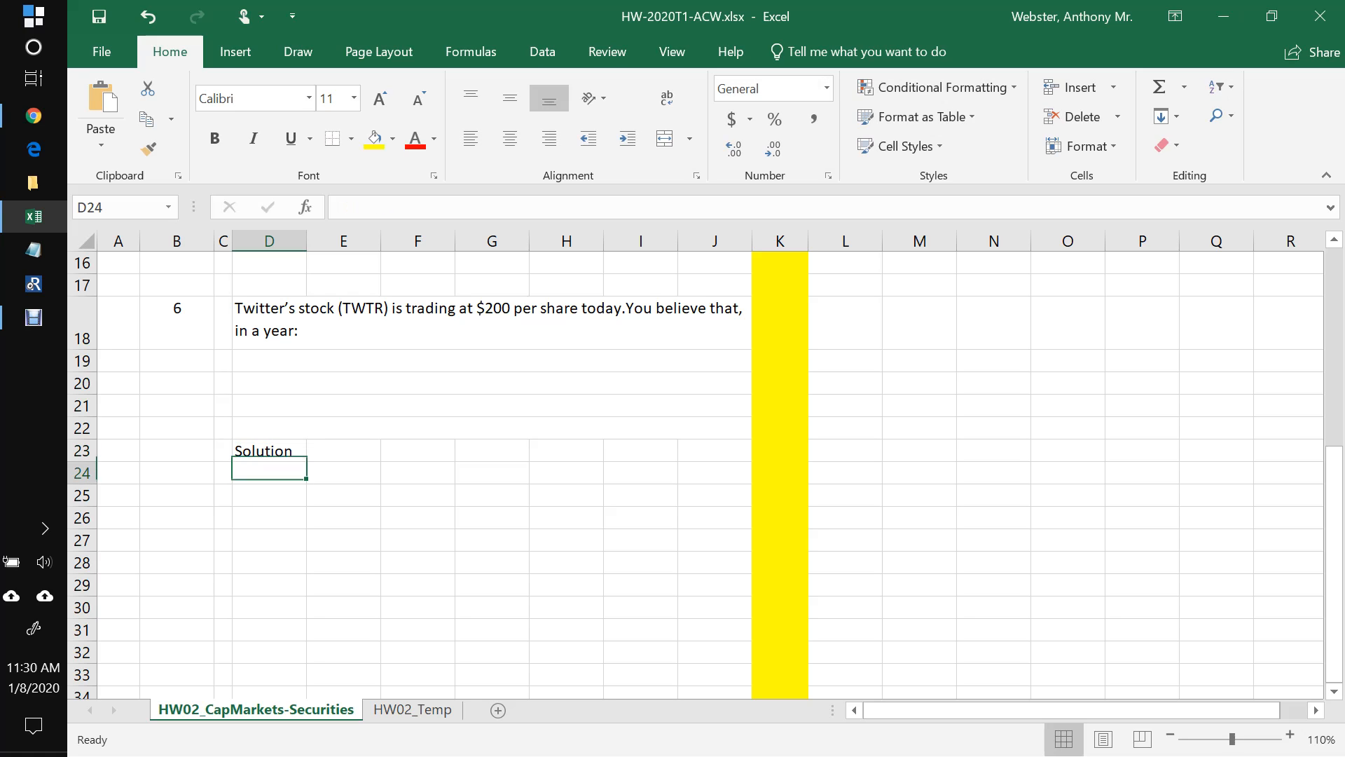
pyautogui.press('Return')
pyautogui.write('Bla')
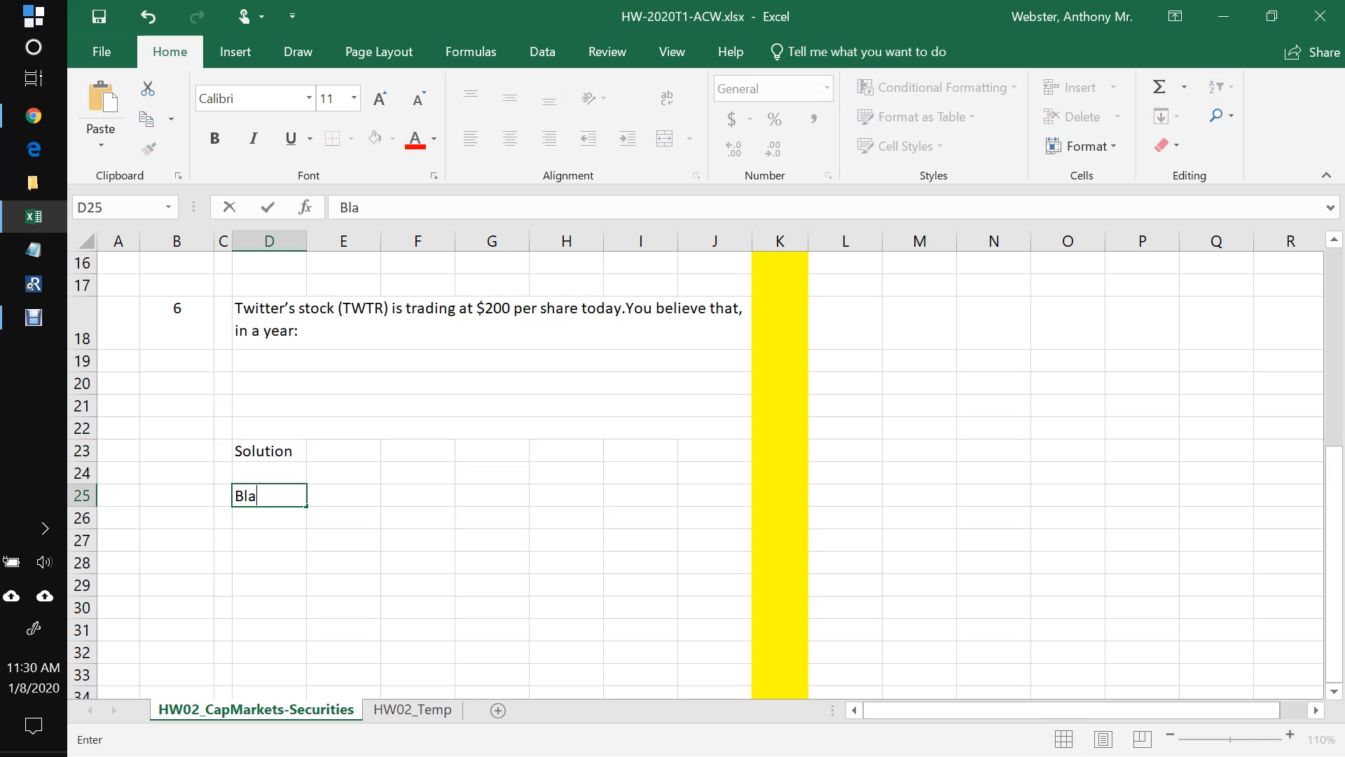
pyautogui.write('h, blah.')
pyautogui.press('Return')
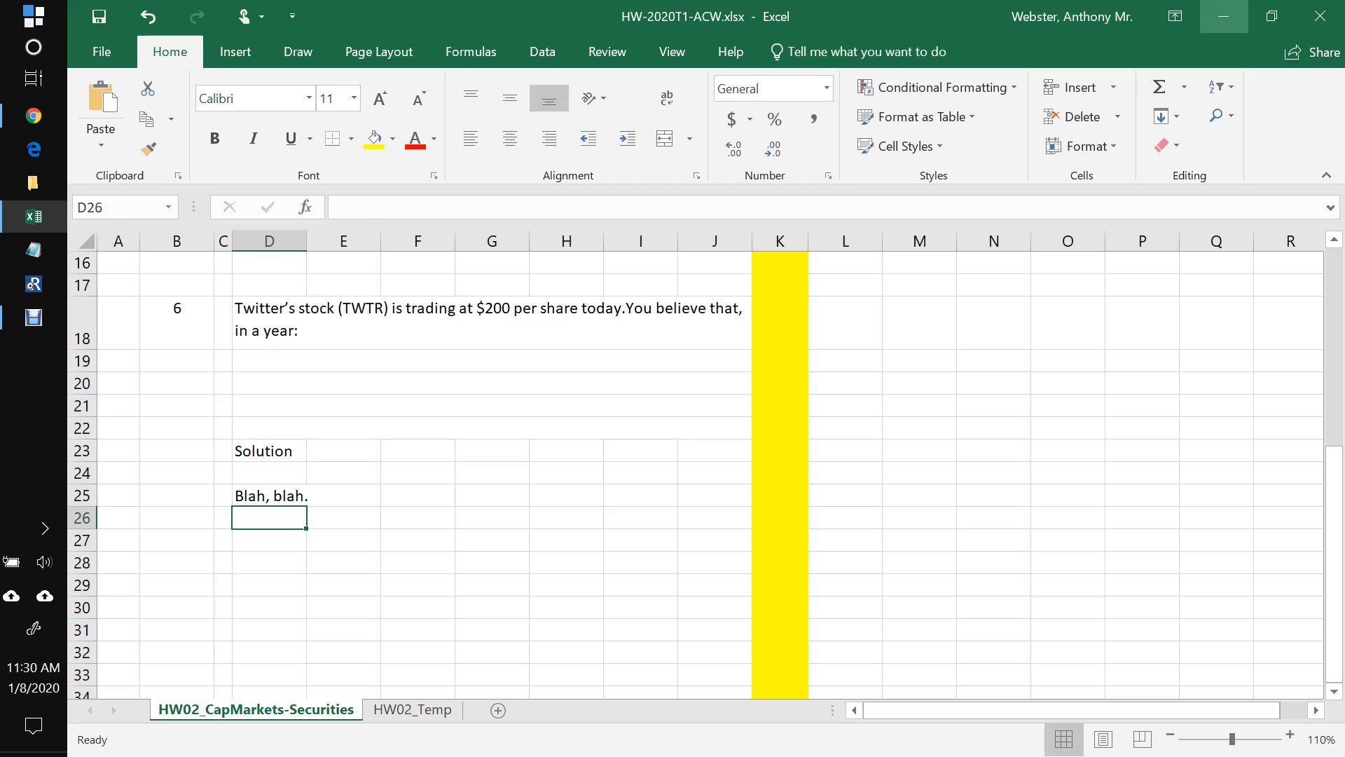
# Step: Switch to the Canvas quiz and delete the correct answer "E) 150" from Question 6
pyautogui.click(1223, 15)
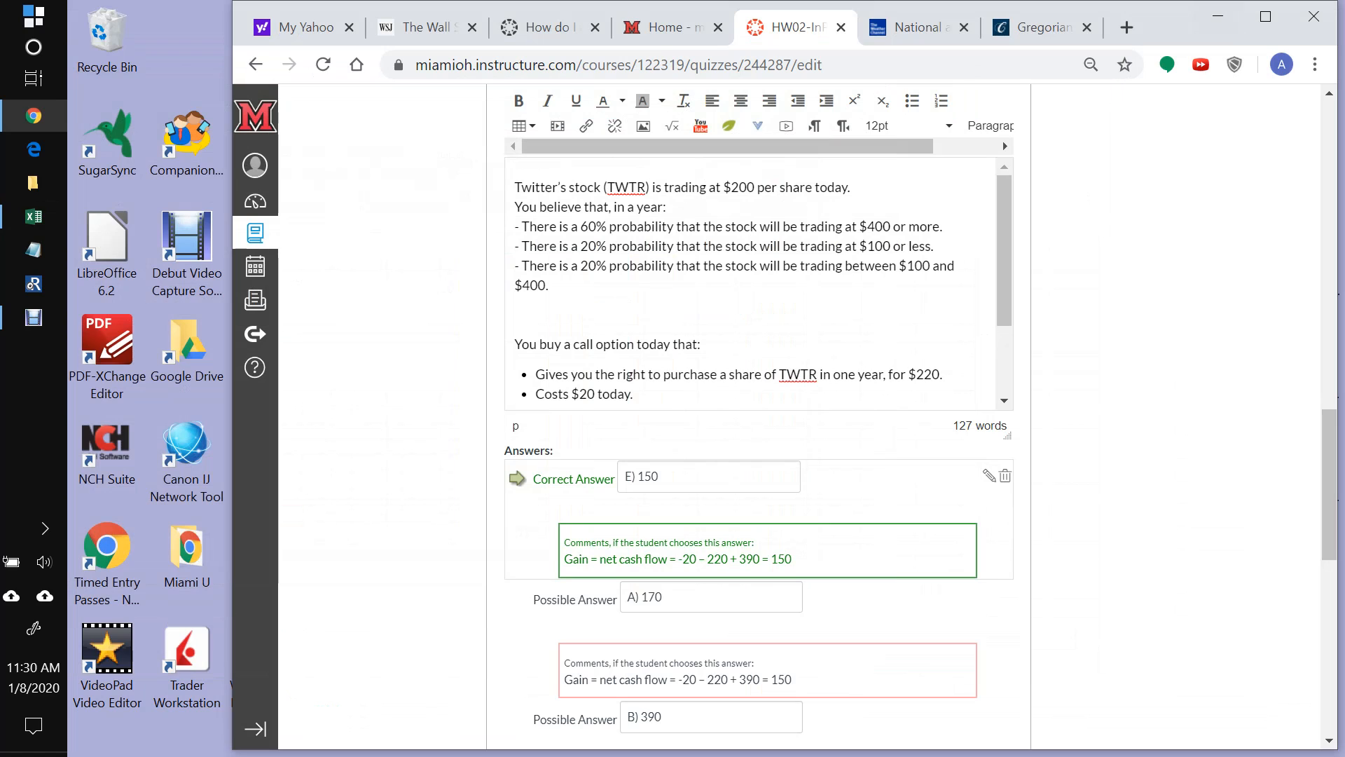
pyautogui.scroll(-4, 759, 420)
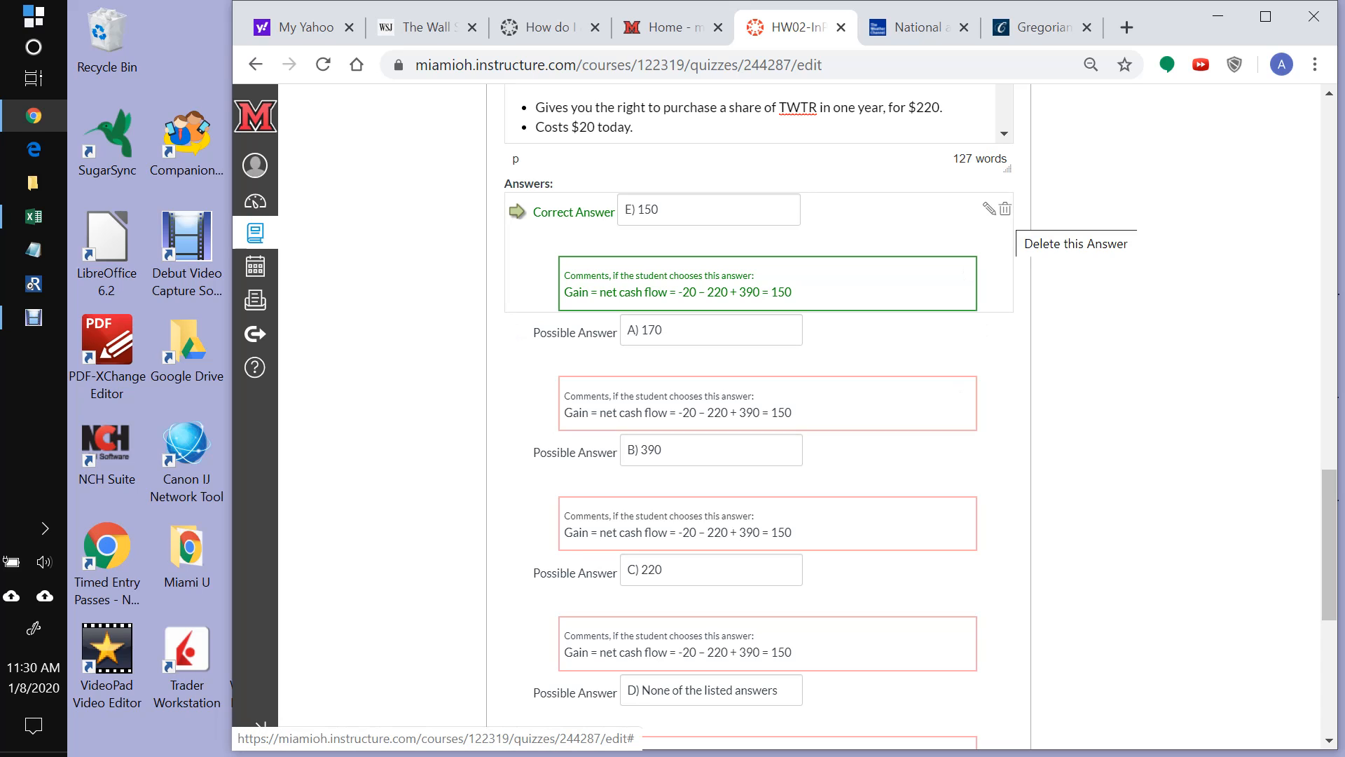
pyautogui.click(1005, 208)
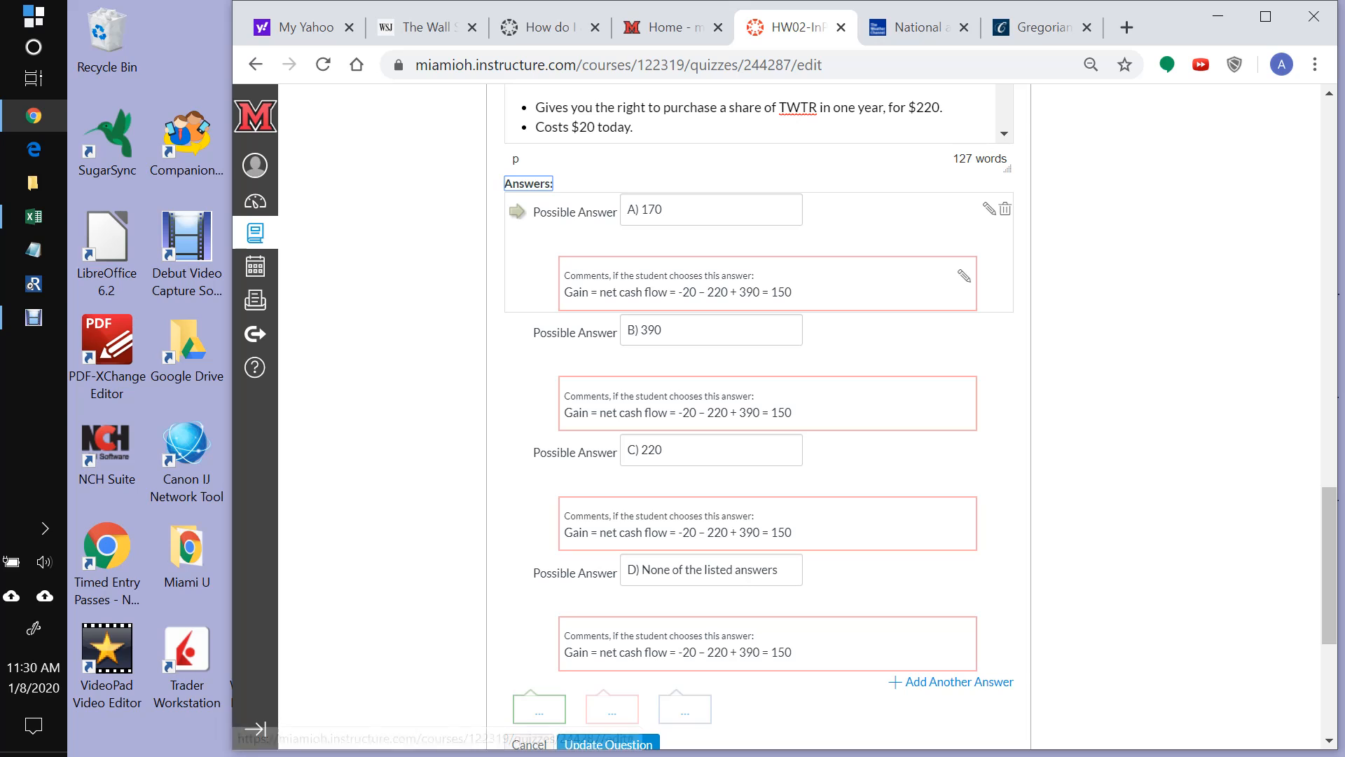
# Step: Clear the whole comment of Question 6's possible answer "A) 170" and finish editing it
pyautogui.click(767, 284)
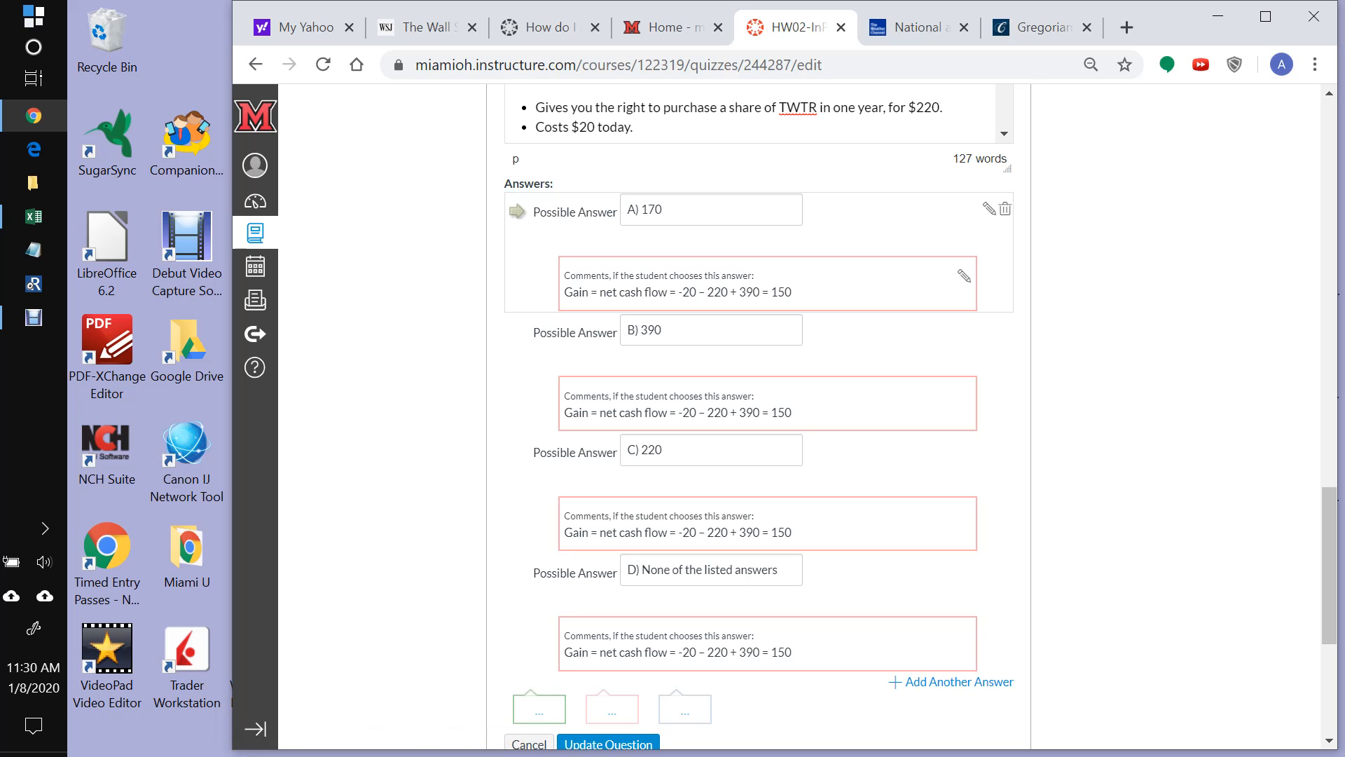
pyautogui.click(965, 276)
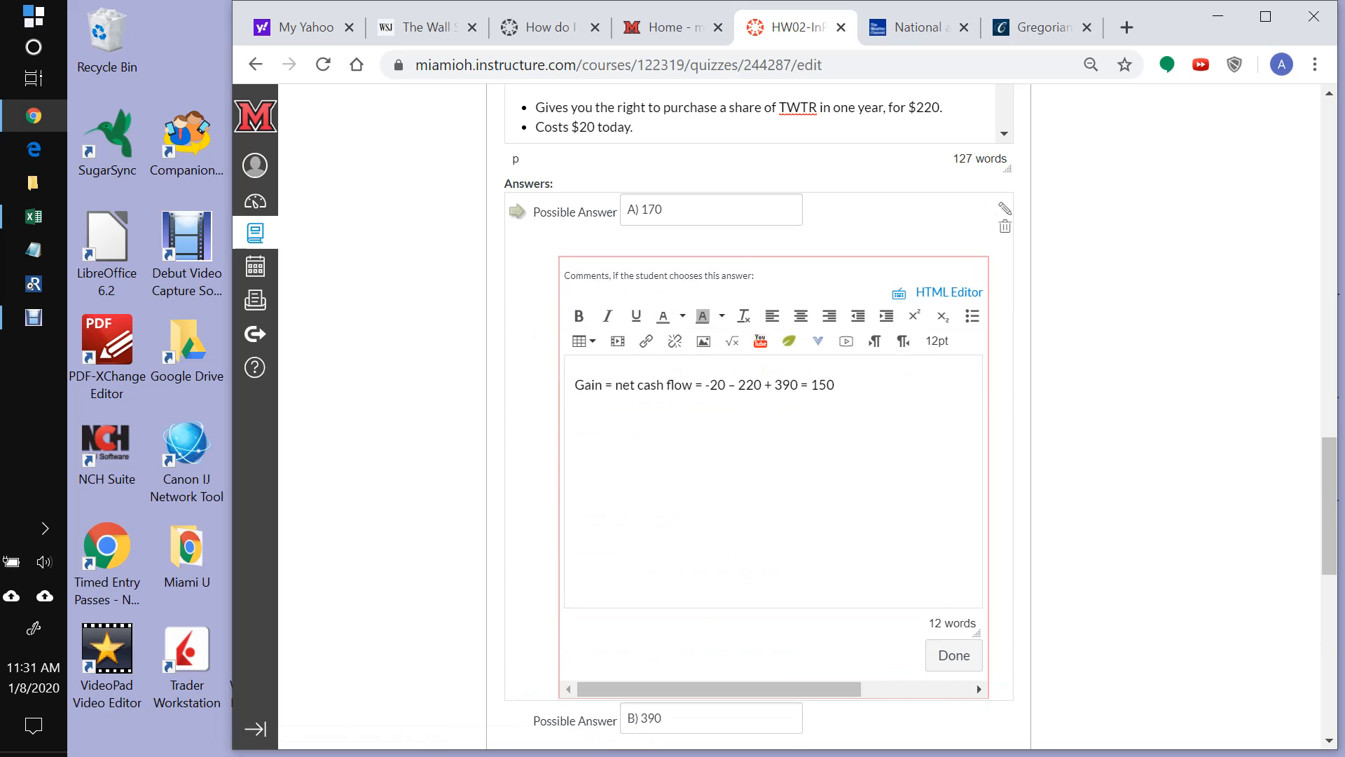
pyautogui.press('BackSpace')
pyautogui.press('BackSpace')
pyautogui.press('BackSpace')
pyautogui.press('BackSpace')
pyautogui.press('BackSpace')
pyautogui.press('BackSpace')
pyautogui.press('BackSpace')
pyautogui.press('BackSpace')
pyautogui.press('BackSpace')
pyautogui.press('BackSpace')
pyautogui.press('BackSpace')
pyautogui.press('BackSpace')
pyautogui.press('BackSpace')
pyautogui.press('BackSpace')
pyautogui.press('BackSpace')
pyautogui.press('BackSpace')
pyautogui.press('BackSpace')
pyautogui.press('BackSpace')
pyautogui.press('BackSpace')
pyautogui.press('BackSpace')
pyautogui.press('BackSpace')
pyautogui.press('BackSpace')
pyautogui.press('BackSpace')
pyautogui.press('BackSpace')
pyautogui.press('BackSpace')
pyautogui.press('BackSpace')
pyautogui.press('BackSpace')
pyautogui.press('BackSpace')
pyautogui.press('BackSpace')
pyautogui.press('BackSpace')
pyautogui.press('BackSpace')
pyautogui.press('BackSpace')
pyautogui.press('BackSpace')
pyautogui.press('BackSpace')
pyautogui.press('BackSpace')
pyautogui.press('BackSpace')
pyautogui.press('BackSpace')
pyautogui.press('BackSpace')
pyautogui.press('BackSpace')
pyautogui.press('BackSpace')
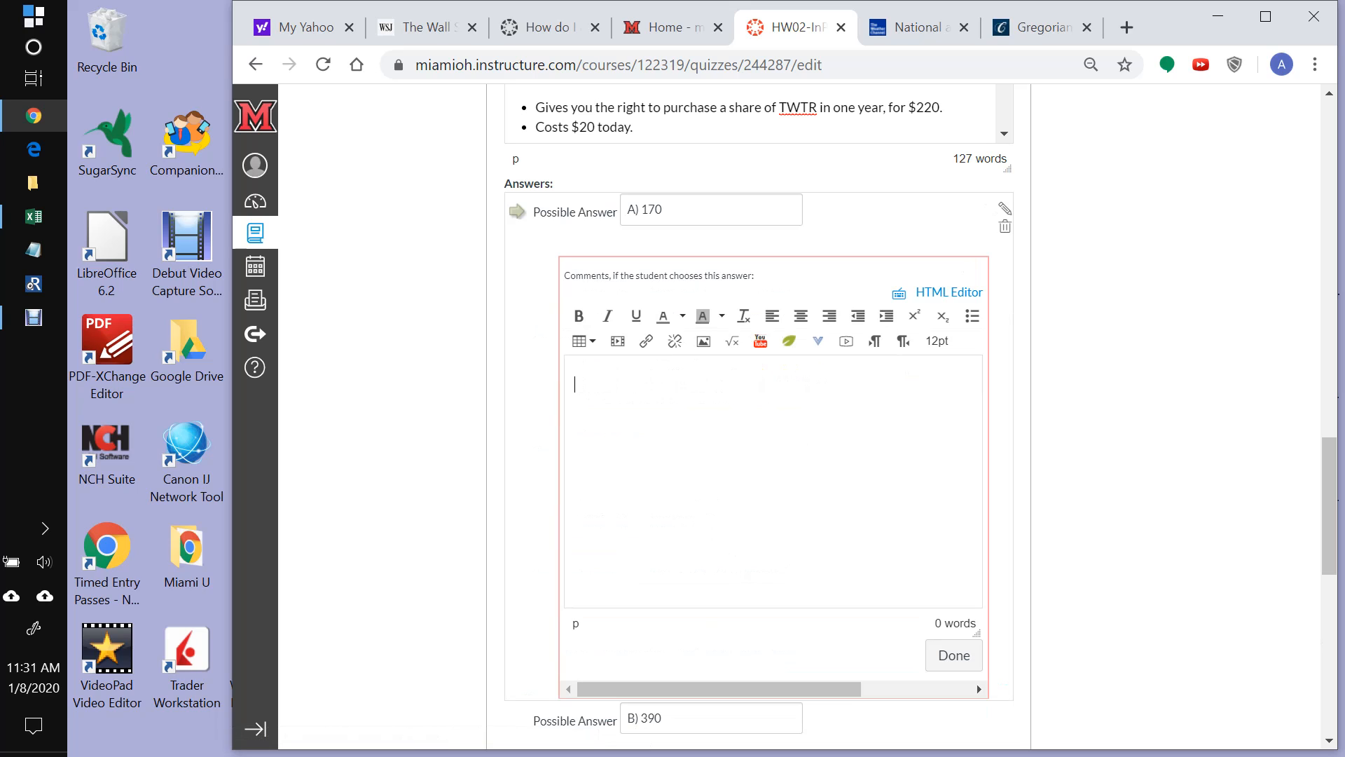
pyautogui.click(954, 655)
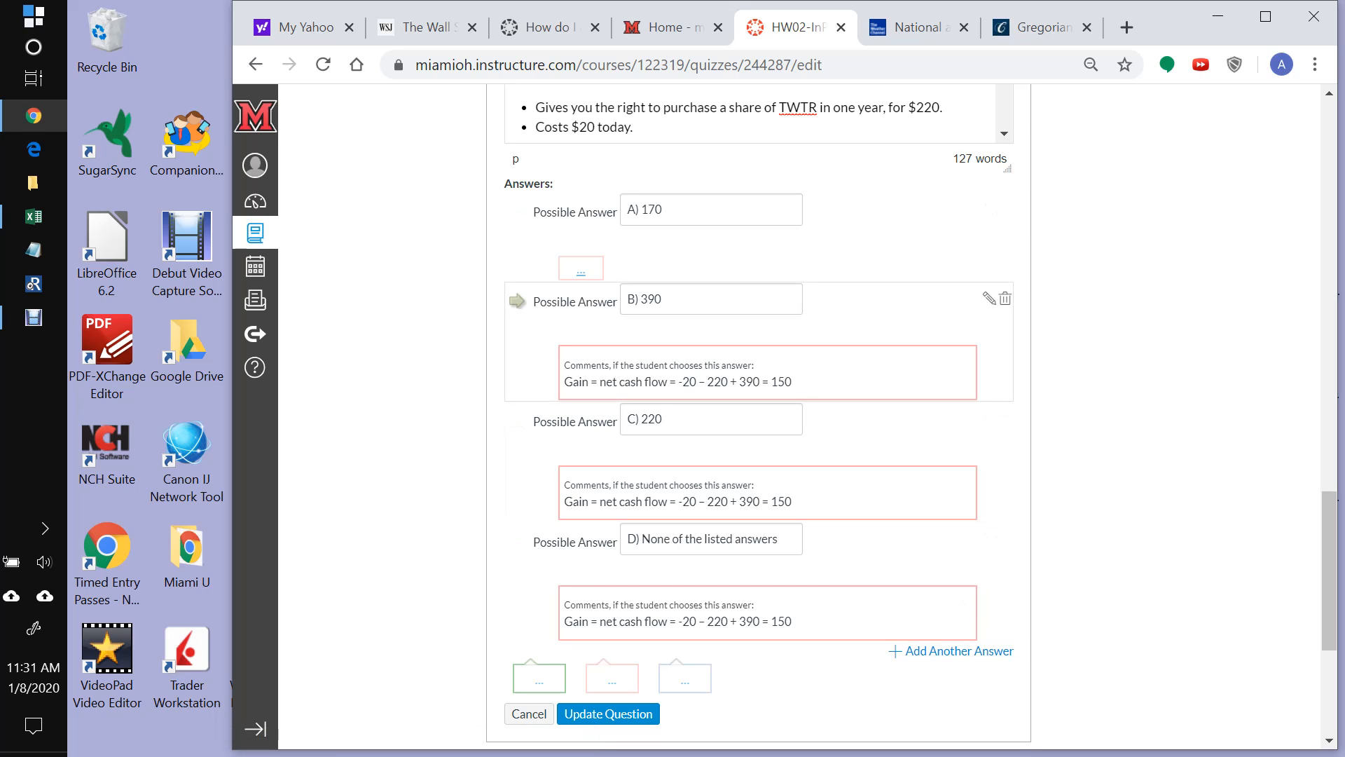
# Step: Clear the whole comment of Question 6's possible answer "B) 390" and finish editing it
pyautogui.click(964, 365)
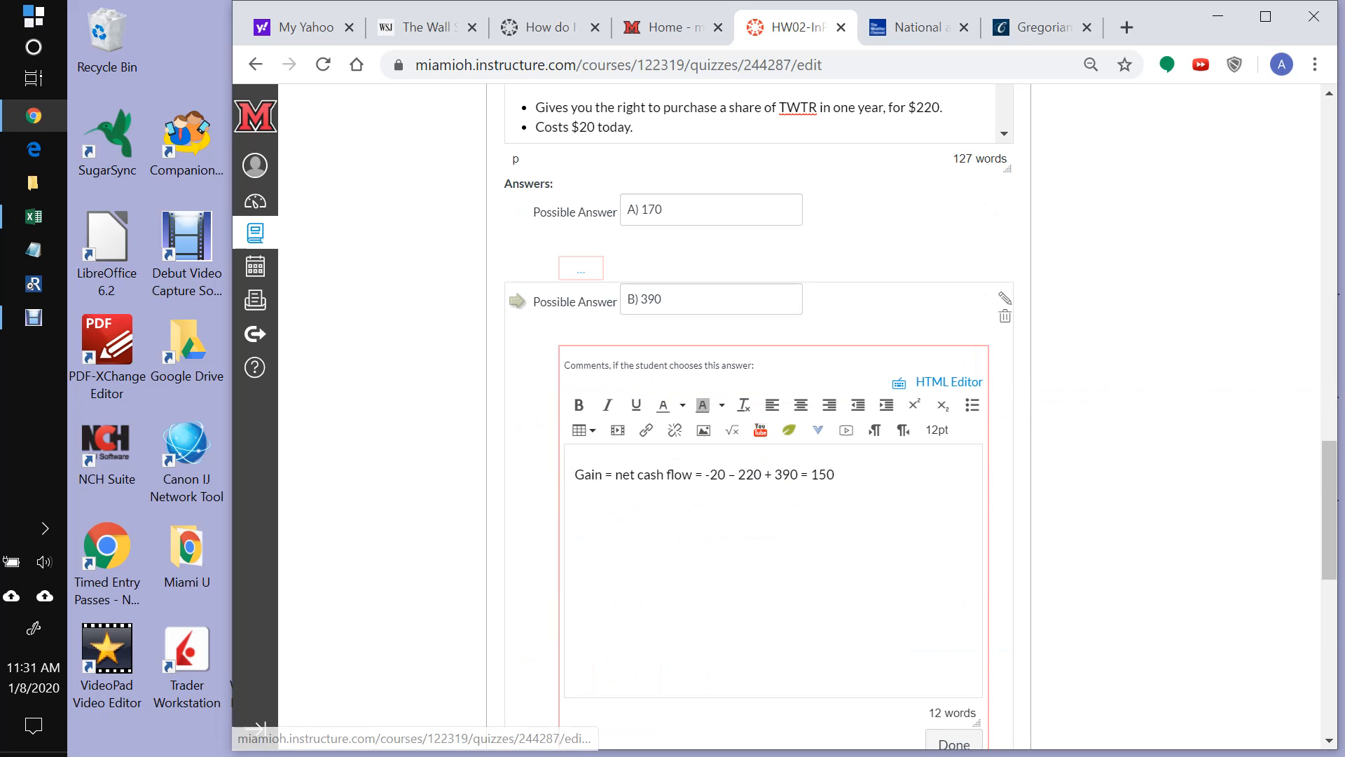
pyautogui.press('BackSpace')
pyautogui.press('BackSpace')
pyautogui.press('BackSpace')
pyautogui.press('BackSpace')
pyautogui.press('BackSpace')
pyautogui.press('BackSpace')
pyautogui.press('BackSpace')
pyautogui.press('BackSpace')
pyautogui.press('BackSpace')
pyautogui.press('BackSpace')
pyautogui.press('BackSpace')
pyautogui.press('BackSpace')
pyautogui.press('BackSpace')
pyautogui.press('BackSpace')
pyautogui.press('BackSpace')
pyautogui.press('BackSpace')
pyautogui.press('BackSpace')
pyautogui.press('BackSpace')
pyautogui.press('BackSpace')
pyautogui.press('BackSpace')
pyautogui.press('BackSpace')
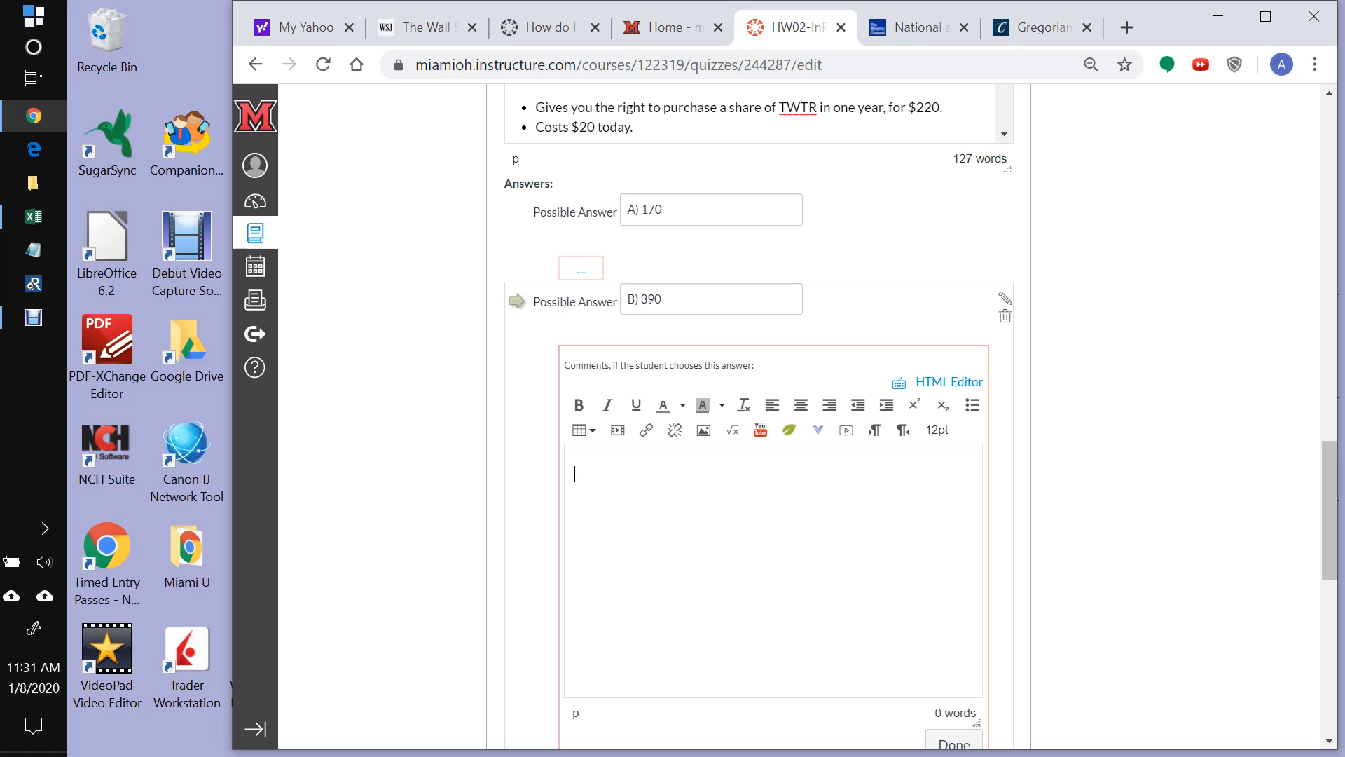
pyautogui.moveTo(1329, 510); pyautogui.dragTo(1329, 552)
pyautogui.click(953, 543)
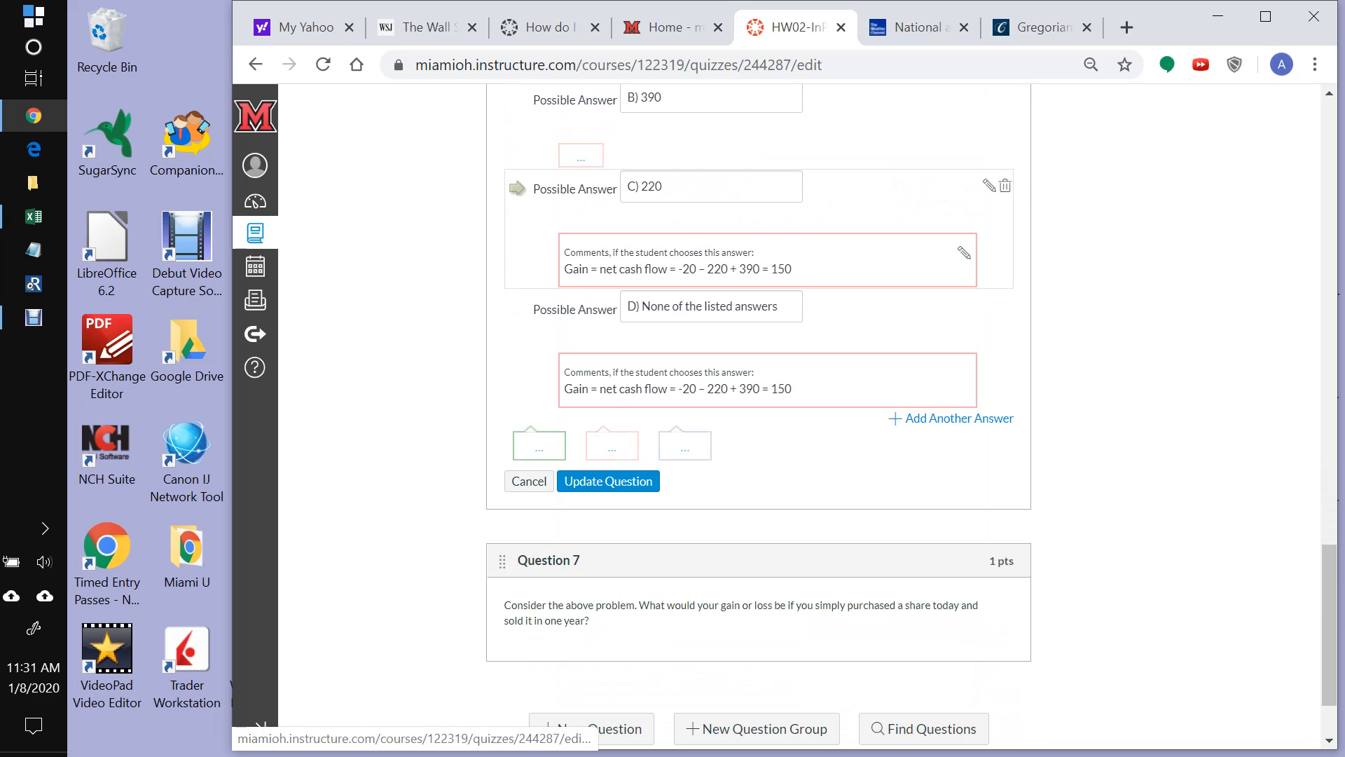
# Step: Clear the whole comment of Question 6's possible answer "C) 220" and finish editing it
pyautogui.click(964, 252)
pyautogui.press('BackSpace')
pyautogui.press('BackSpace')
pyautogui.press('BackSpace')
pyautogui.press('BackSpace')
pyautogui.press('BackSpace')
pyautogui.press('BackSpace')
pyautogui.press('BackSpace')
pyautogui.press('BackSpace')
pyautogui.press('BackSpace')
pyautogui.press('BackSpace')
pyautogui.press('BackSpace')
pyautogui.press('BackSpace')
pyautogui.press('BackSpace')
pyautogui.press('BackSpace')
pyautogui.press('BackSpace')
pyautogui.press('BackSpace')
pyautogui.press('BackSpace')
pyautogui.press('BackSpace')
pyautogui.press('BackSpace')
pyautogui.press('BackSpace')
pyautogui.press('BackSpace')
pyautogui.press('BackSpace')
pyautogui.press('BackSpace')
pyautogui.press('BackSpace')
pyautogui.press('BackSpace')
pyautogui.press('BackSpace')
pyautogui.press('BackSpace')
pyautogui.press('BackSpace')
pyautogui.press('BackSpace')
pyautogui.press('BackSpace')
pyautogui.press('BackSpace')
pyautogui.press('BackSpace')
pyautogui.press('BackSpace')
pyautogui.press('BackSpace')
pyautogui.press('BackSpace')
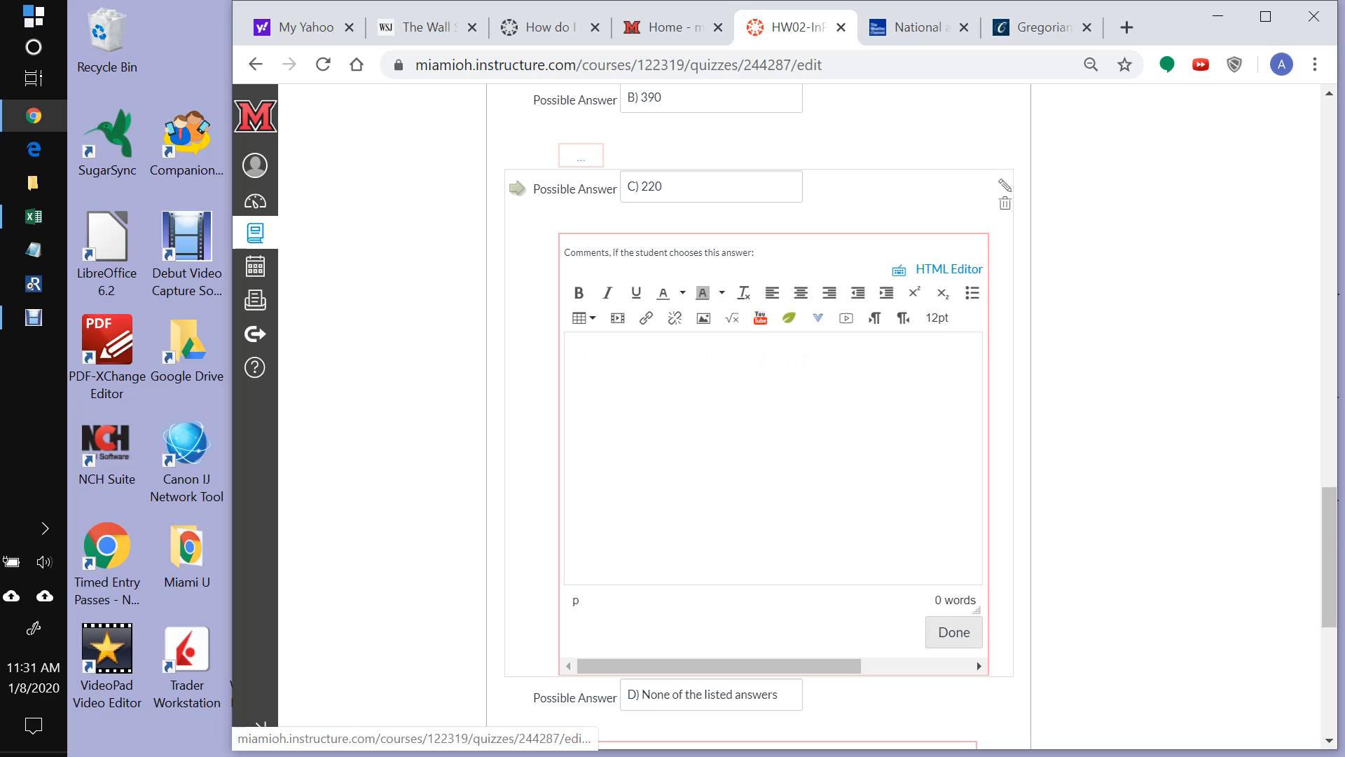
pyautogui.click(954, 632)
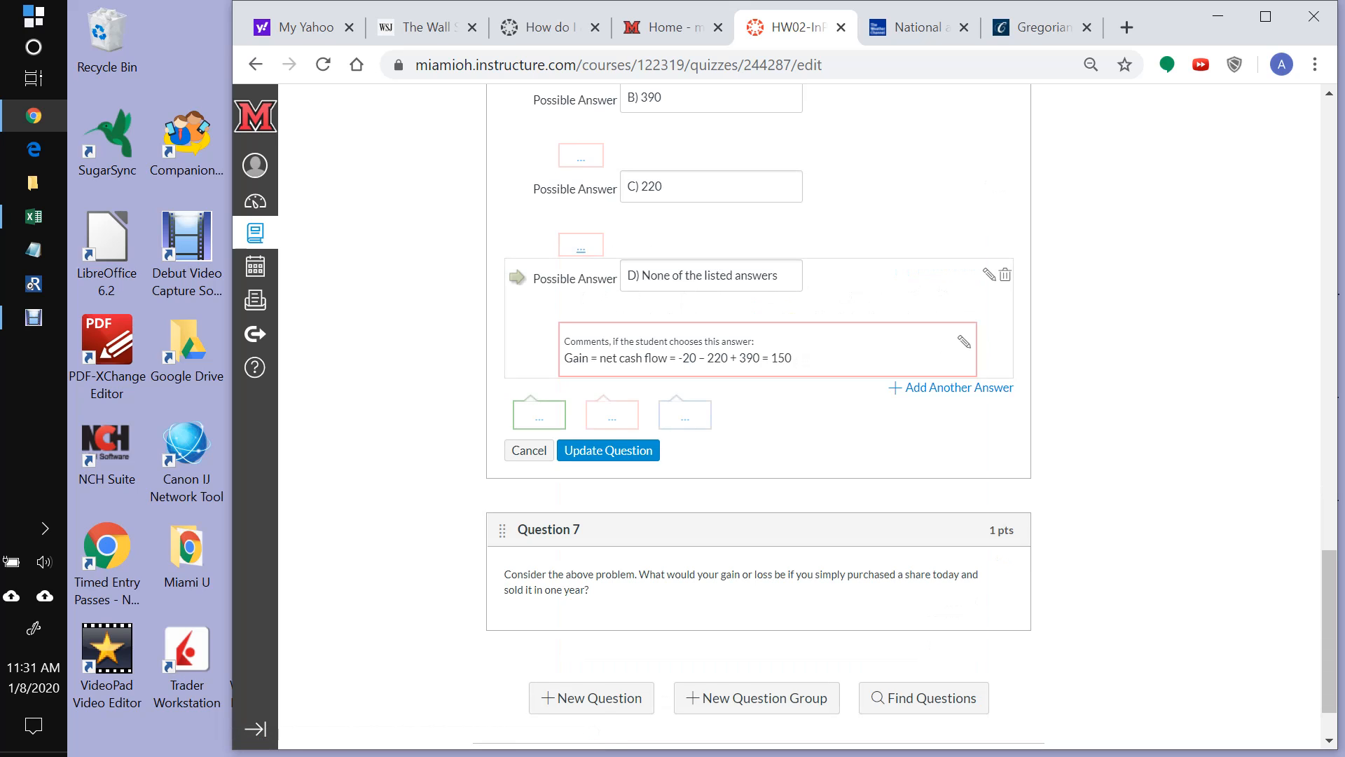
# Step: Clear the whole comment of Question 6's possible answer "D) None of the listed answers" and finish editing it
pyautogui.click(963, 341)
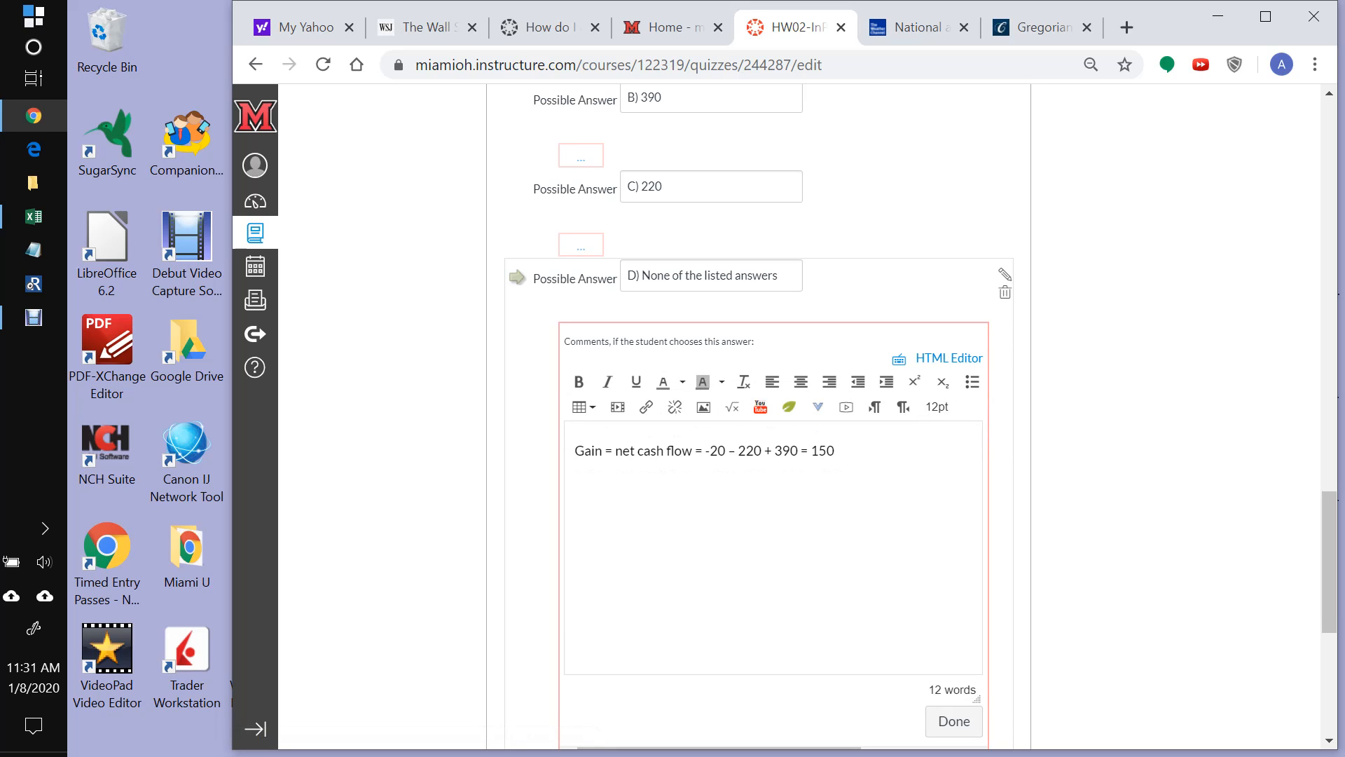
pyautogui.press('BackSpace')
pyautogui.press('BackSpace')
pyautogui.press('BackSpace')
pyautogui.press('BackSpace')
pyautogui.press('BackSpace')
pyautogui.press('BackSpace')
pyautogui.press('BackSpace')
pyautogui.press('BackSpace')
pyautogui.press('BackSpace')
pyautogui.press('BackSpace')
pyautogui.press('BackSpace')
pyautogui.press('BackSpace')
pyautogui.press('BackSpace')
pyautogui.press('BackSpace')
pyautogui.press('BackSpace')
pyautogui.press('BackSpace')
pyautogui.press('BackSpace')
pyautogui.press('BackSpace')
pyautogui.press('BackSpace')
pyautogui.press('BackSpace')
pyautogui.press('BackSpace')
pyautogui.press('BackSpace')
pyautogui.press('BackSpace')
pyautogui.press('BackSpace')
pyautogui.press('BackSpace')
pyautogui.press('BackSpace')
pyautogui.press('BackSpace')
pyautogui.press('BackSpace')
pyautogui.press('BackSpace')
pyautogui.press('BackSpace')
pyautogui.press('BackSpace')
pyautogui.press('BackSpace')
pyautogui.press('BackSpace')
pyautogui.press('BackSpace')
pyautogui.press('BackSpace')
pyautogui.press('BackSpace')
pyautogui.press('BackSpace')
pyautogui.press('BackSpace')
pyautogui.press('BackSpace')
pyautogui.press('BackSpace')
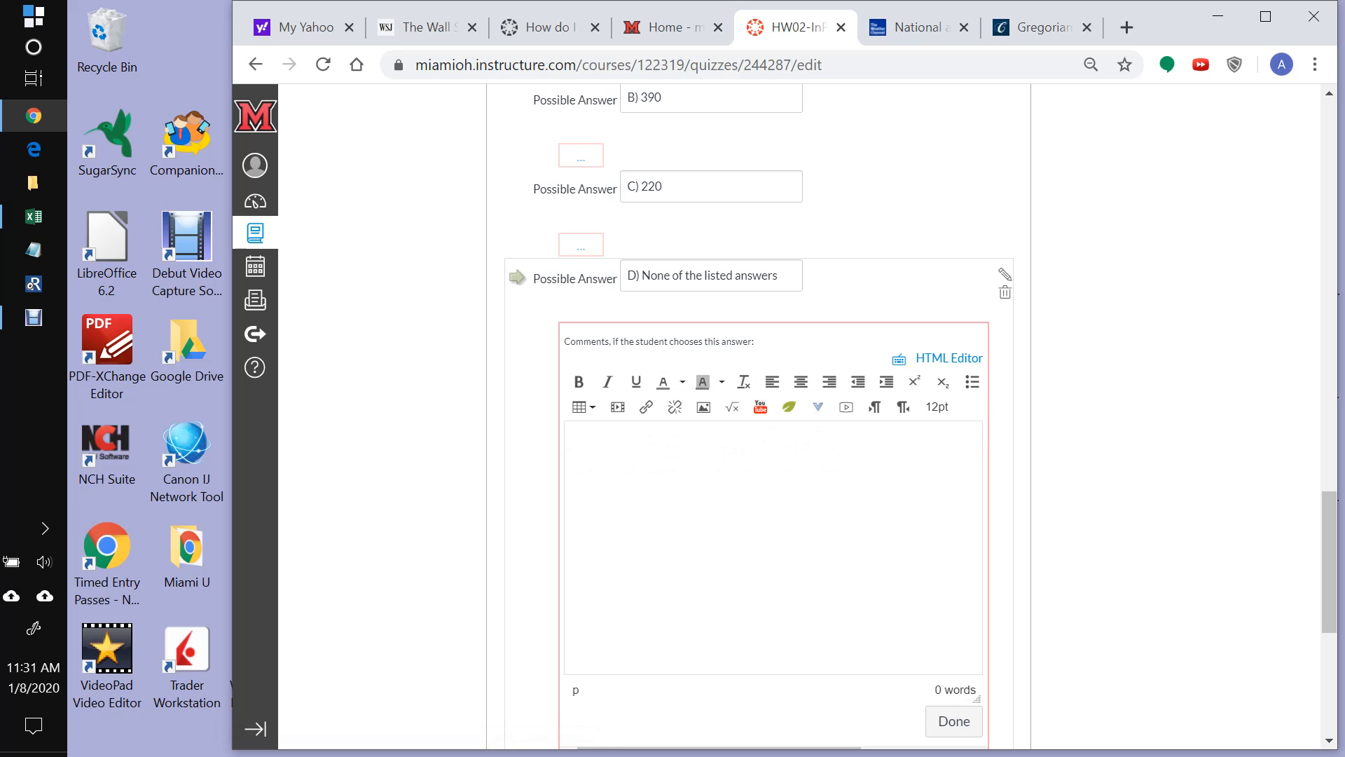
pyautogui.click(953, 721)
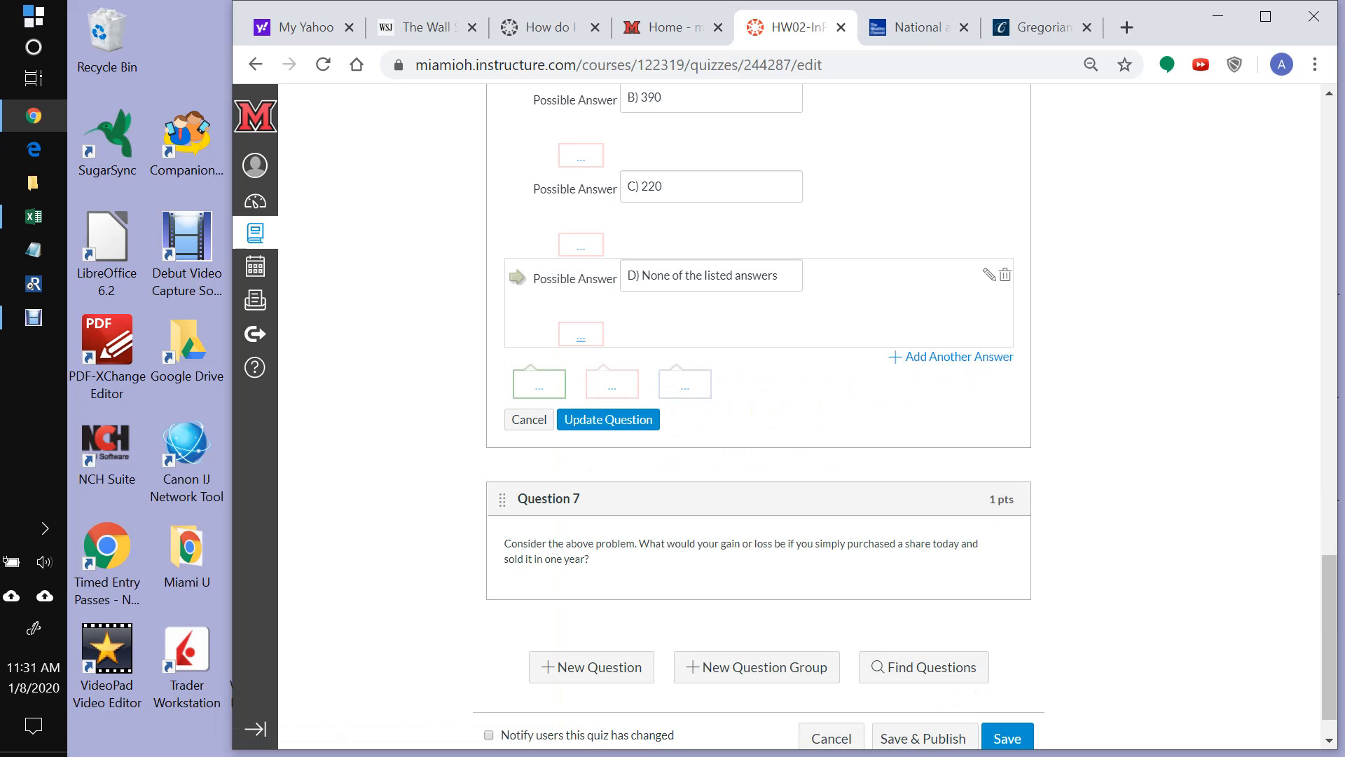
# Step: Enter "Paste the solution here, with awesomely good formatting." as Question 6's general answer comment
pyautogui.moveTo(1329, 638)
pyautogui.mouseDown()
pyautogui.moveTo(1329, 578)
pyautogui.moveTo(1329, 629)
pyautogui.mouseUp()
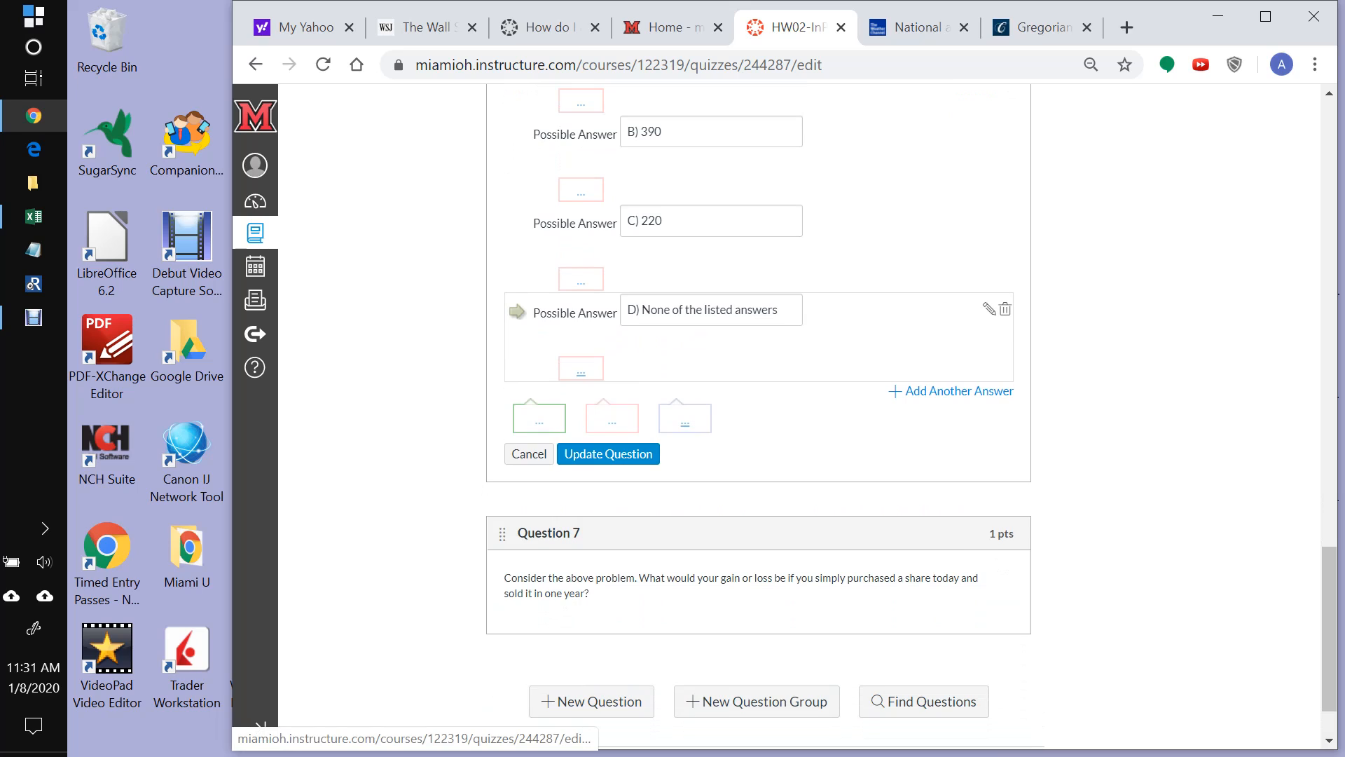
pyautogui.click(685, 418)
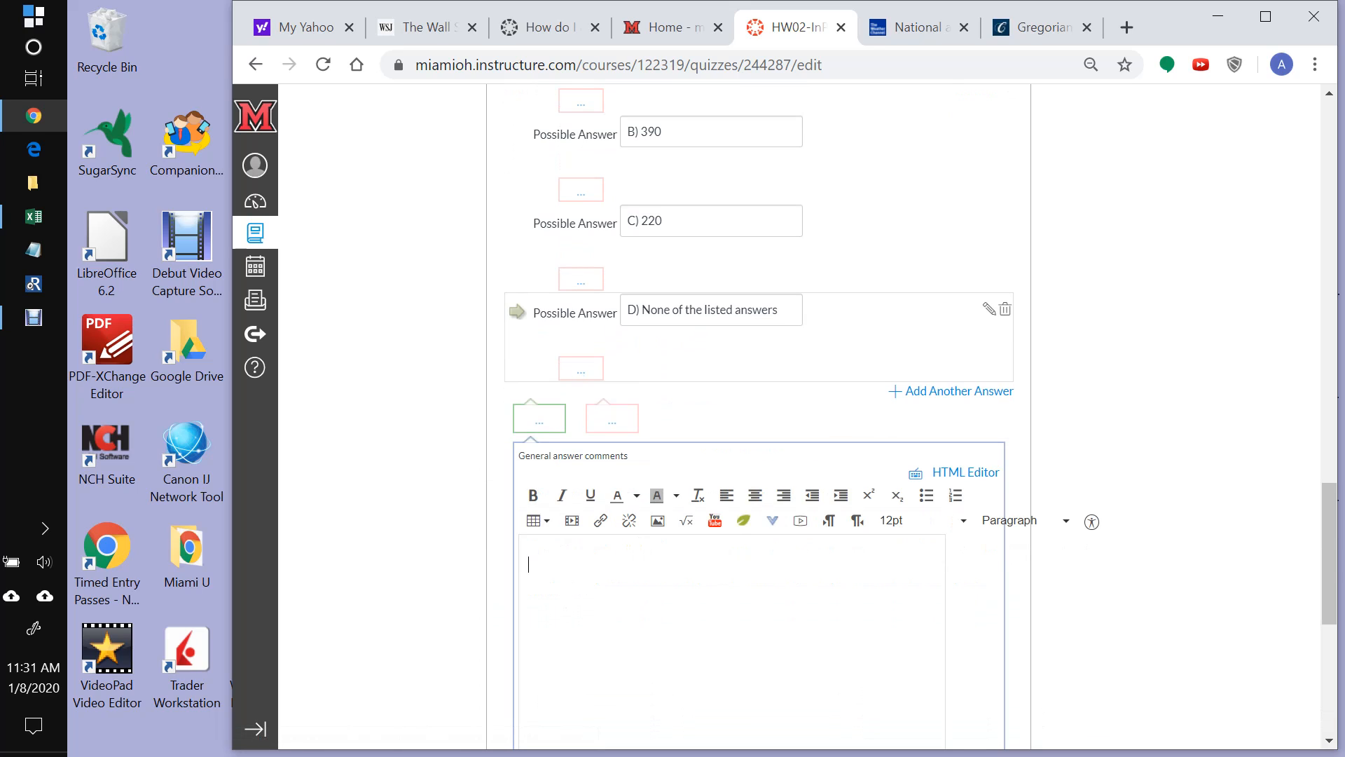
pyautogui.write('Paste the solution here, with awe')
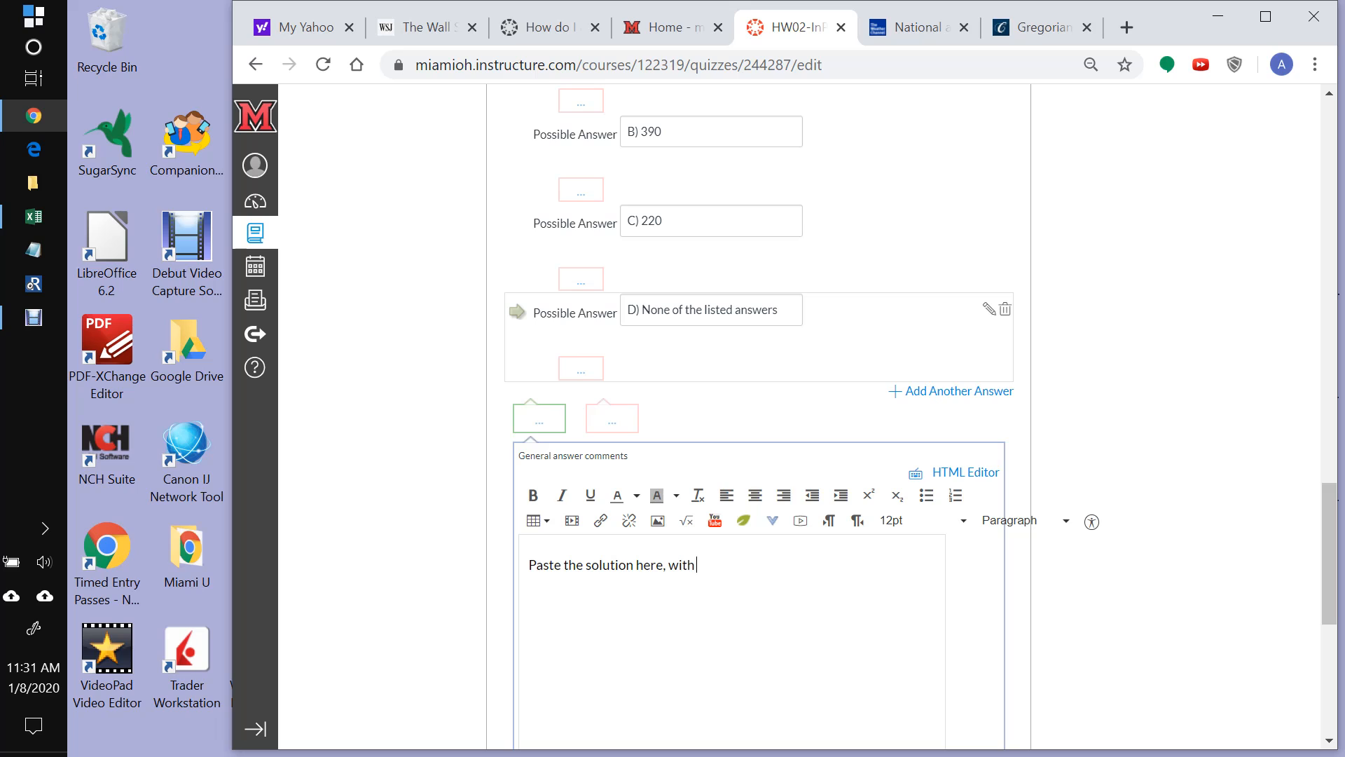
pyautogui.write('somely good formatting.')
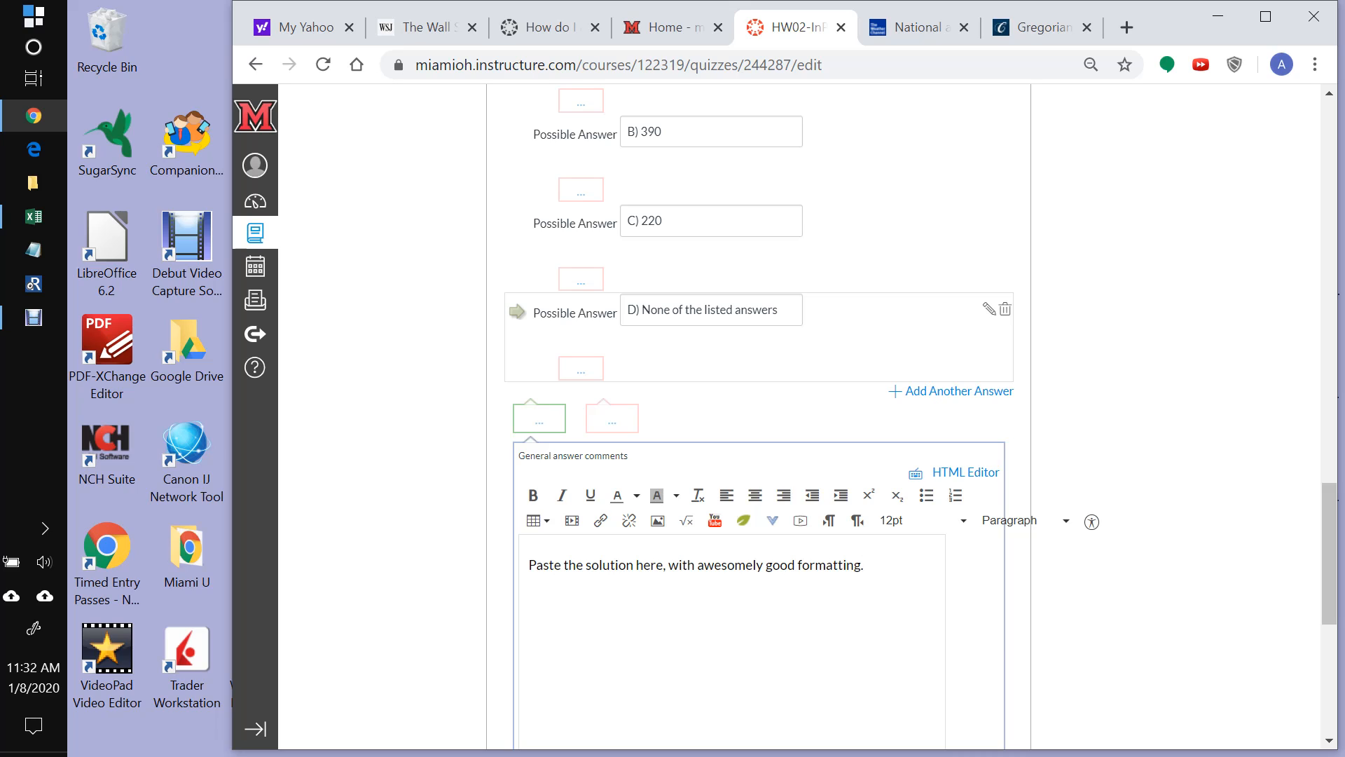
# Step: Switch to the Excel workbook, review Questions 5 and 6, try the entry "blah, blah." in cell D26, discard it and return to Canvas
pyautogui.click(33, 216)
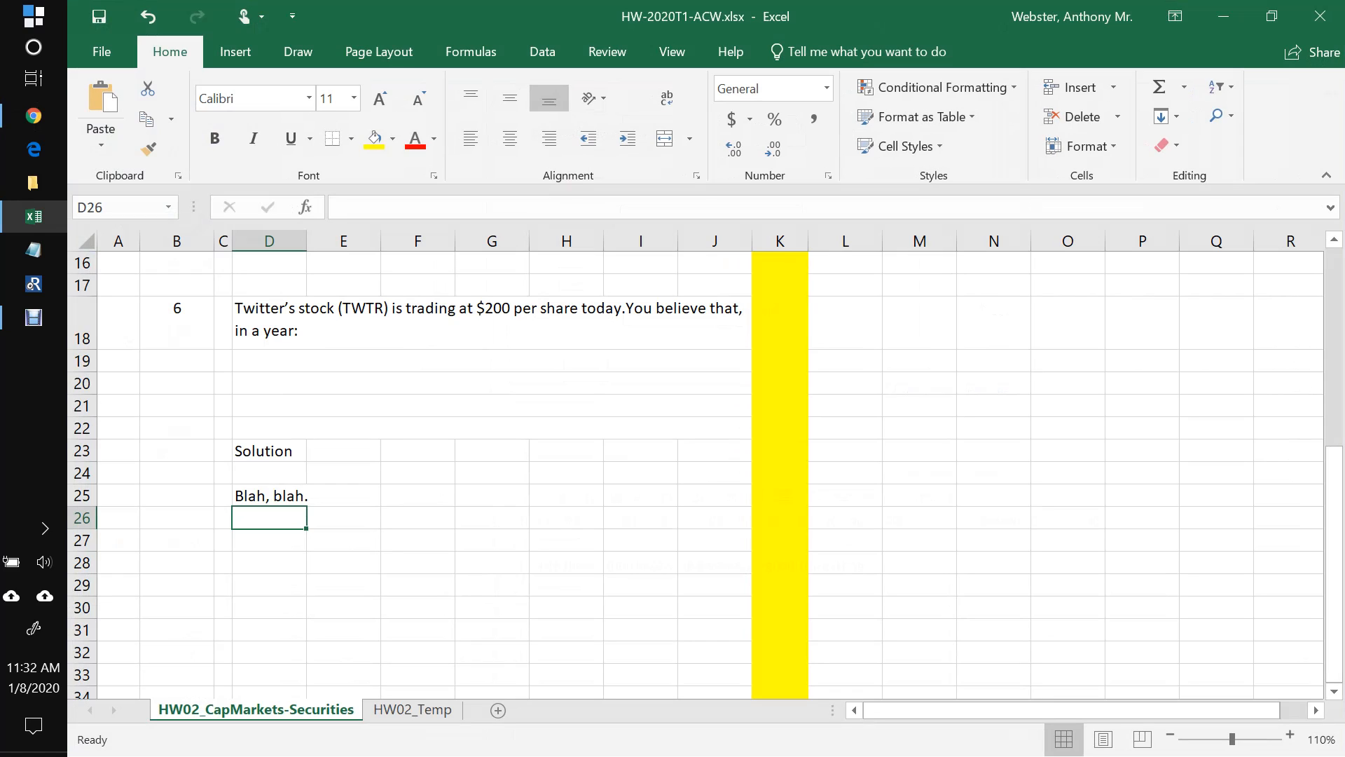
pyautogui.moveTo(1334, 560); pyautogui.dragTo(1334, 363)
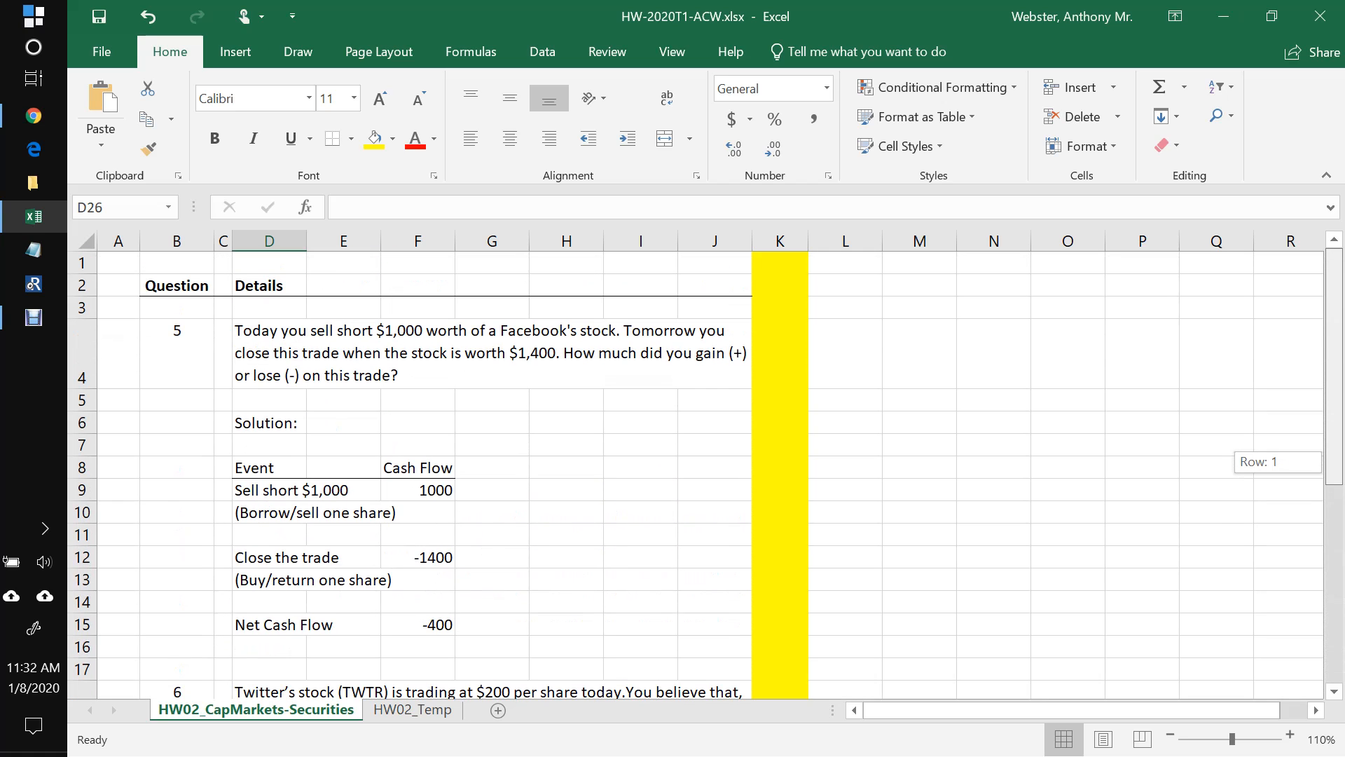
pyautogui.moveTo(1334, 462); pyautogui.dragTo(1334, 462)
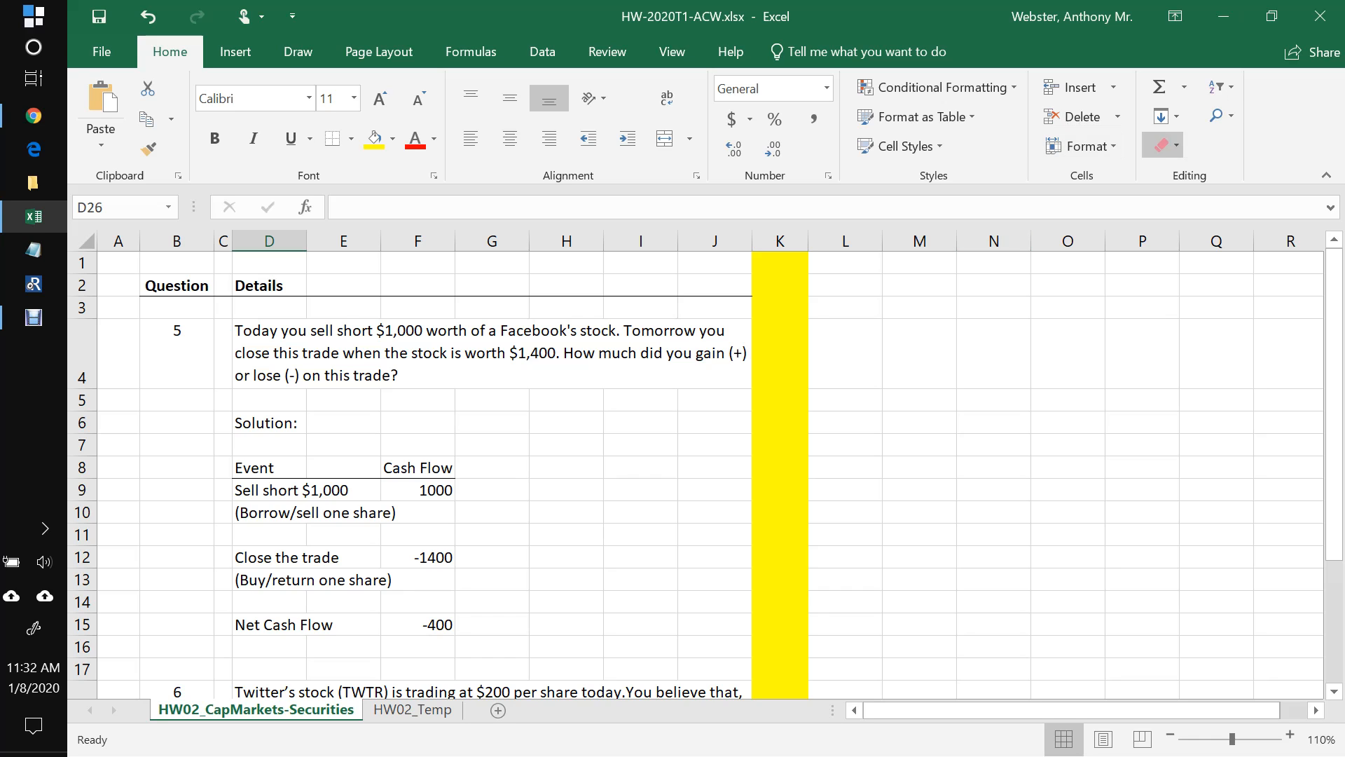
pyautogui.write('blah, blah.')
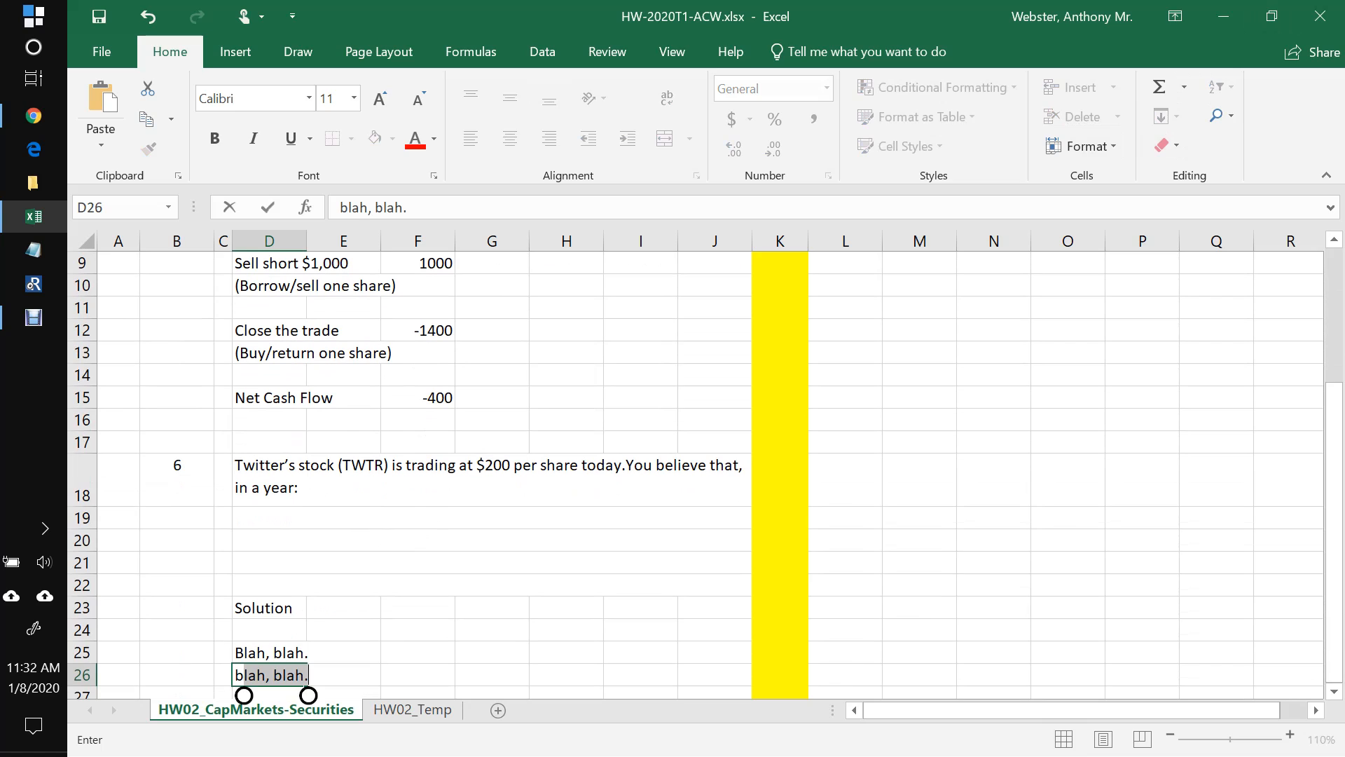
pyautogui.press('Escape')
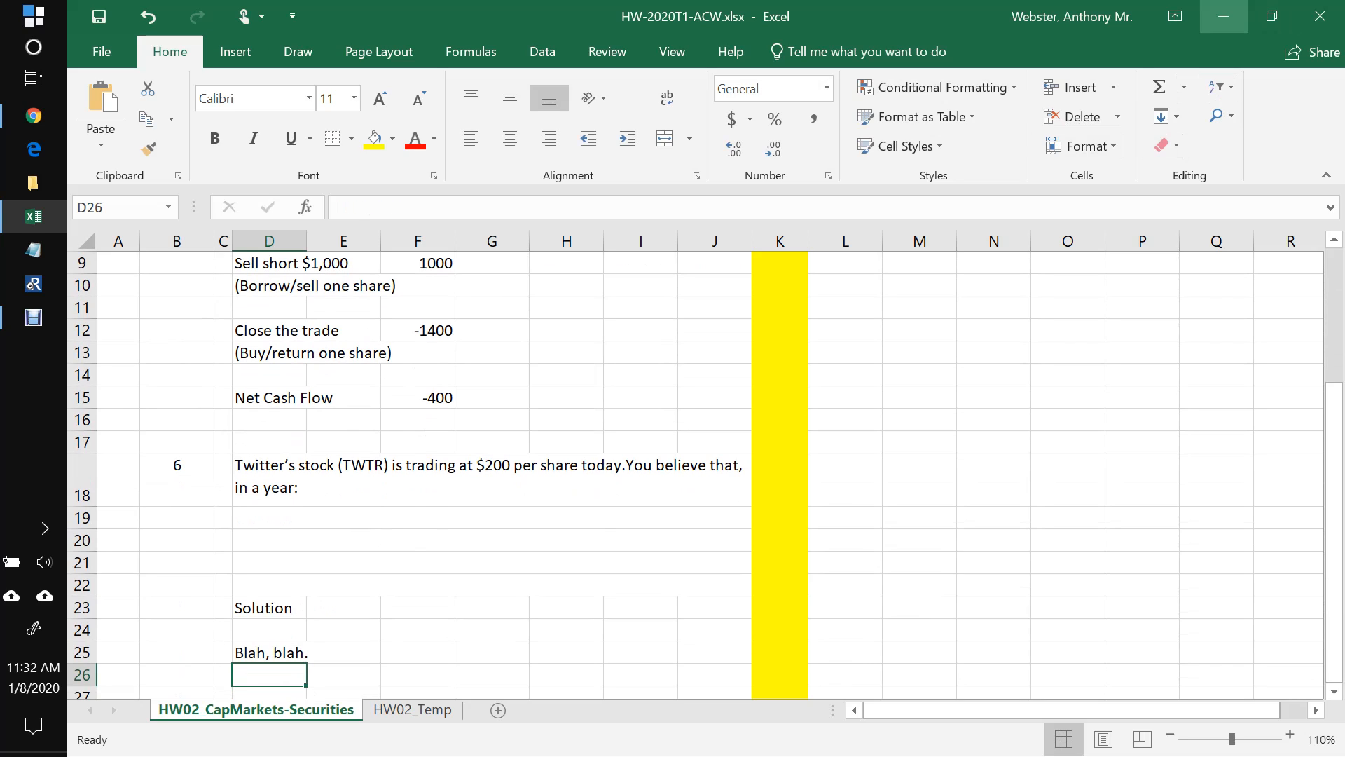
pyautogui.click(1224, 16)
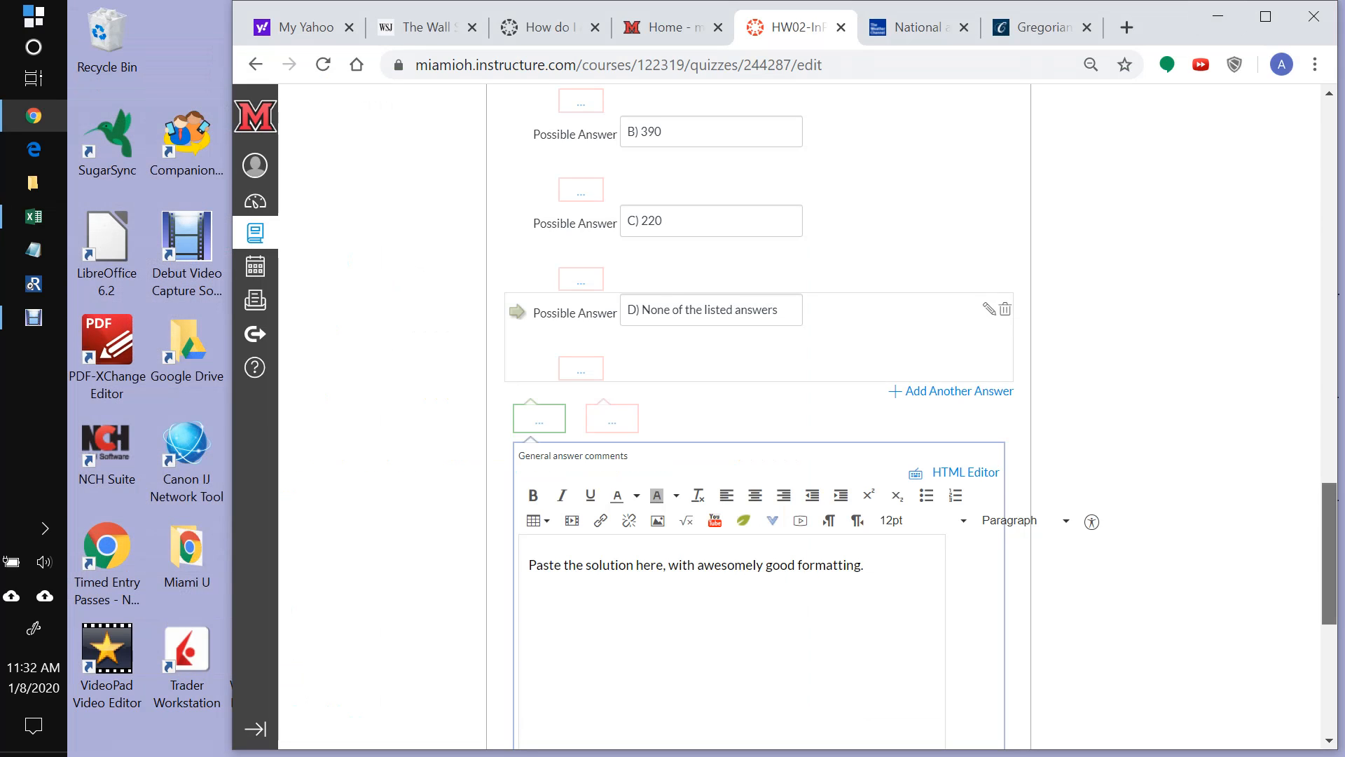
# Step: Cancel the editing of Question 6 in the quiz, discarding its pending answer and comment changes
pyautogui.scroll(-3, 771, 421)
pyautogui.scroll(-2, 770, 421)
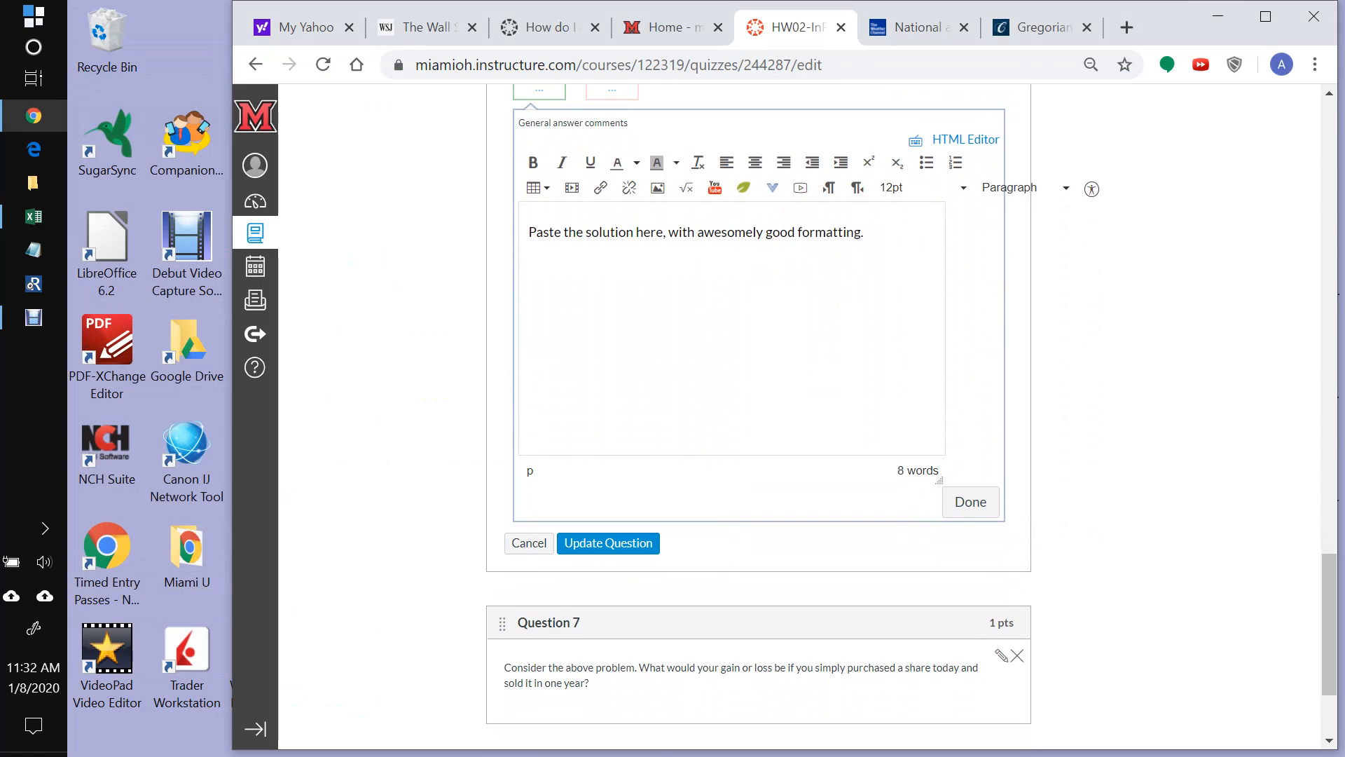
pyautogui.click(529, 543)
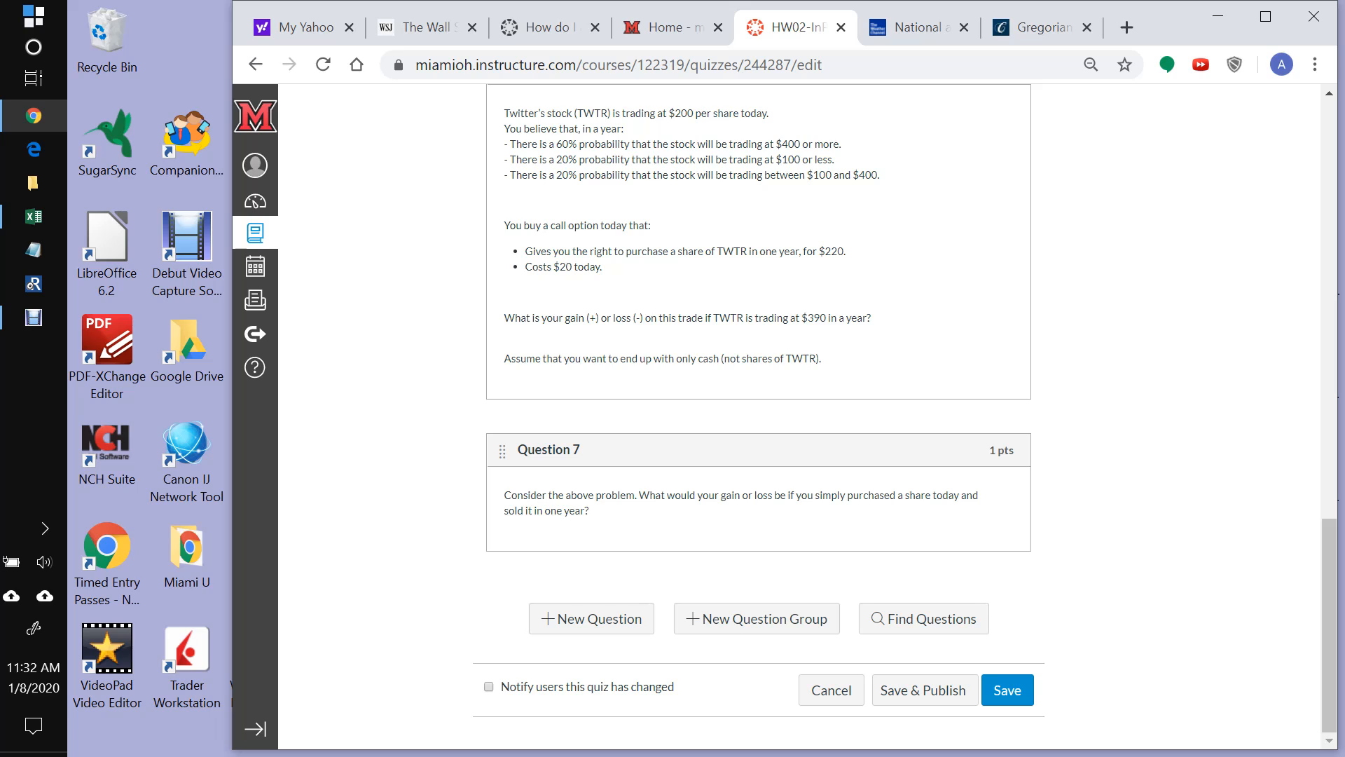
pyautogui.scroll(2, 771, 420)
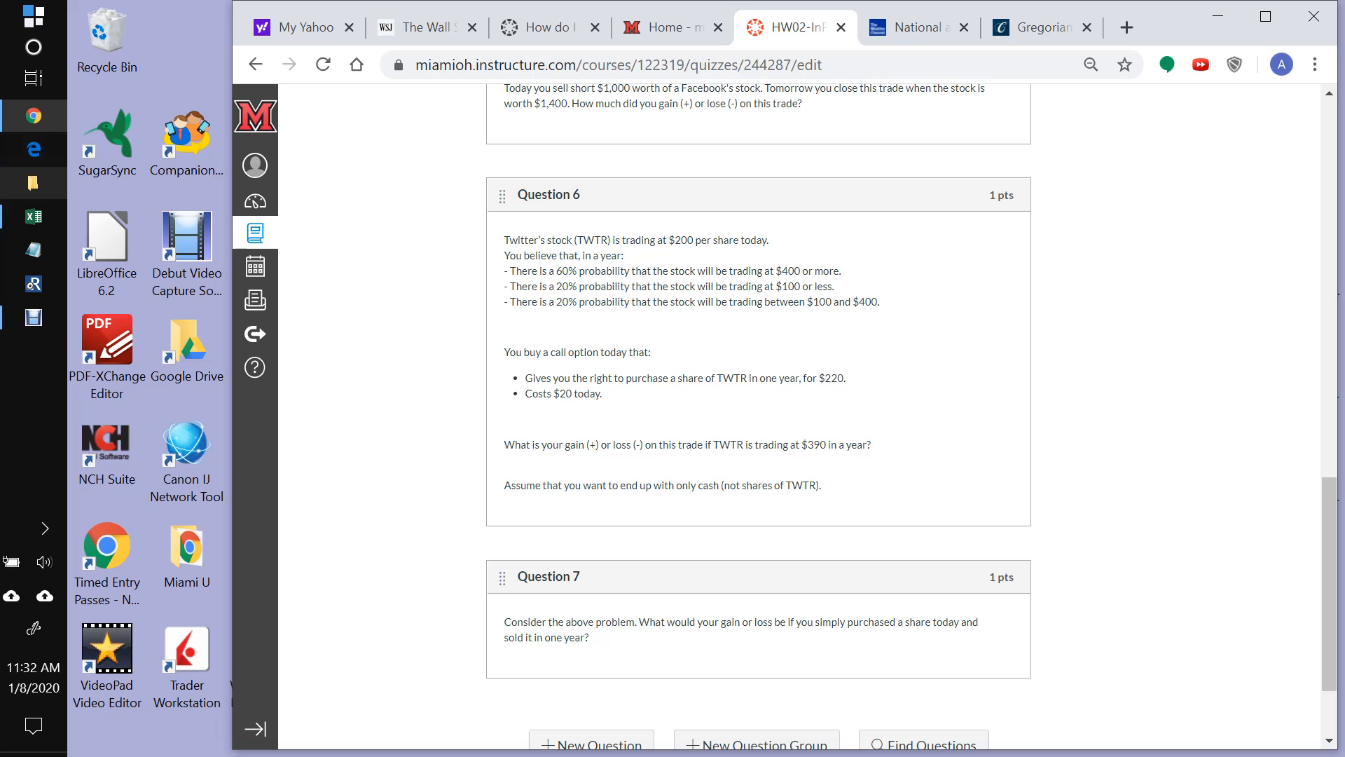
# Step: Switch to the Excel workbook and delete all Question 6 contents in cells B18:J25, leaving Question 5 in place
pyautogui.click(33, 216)
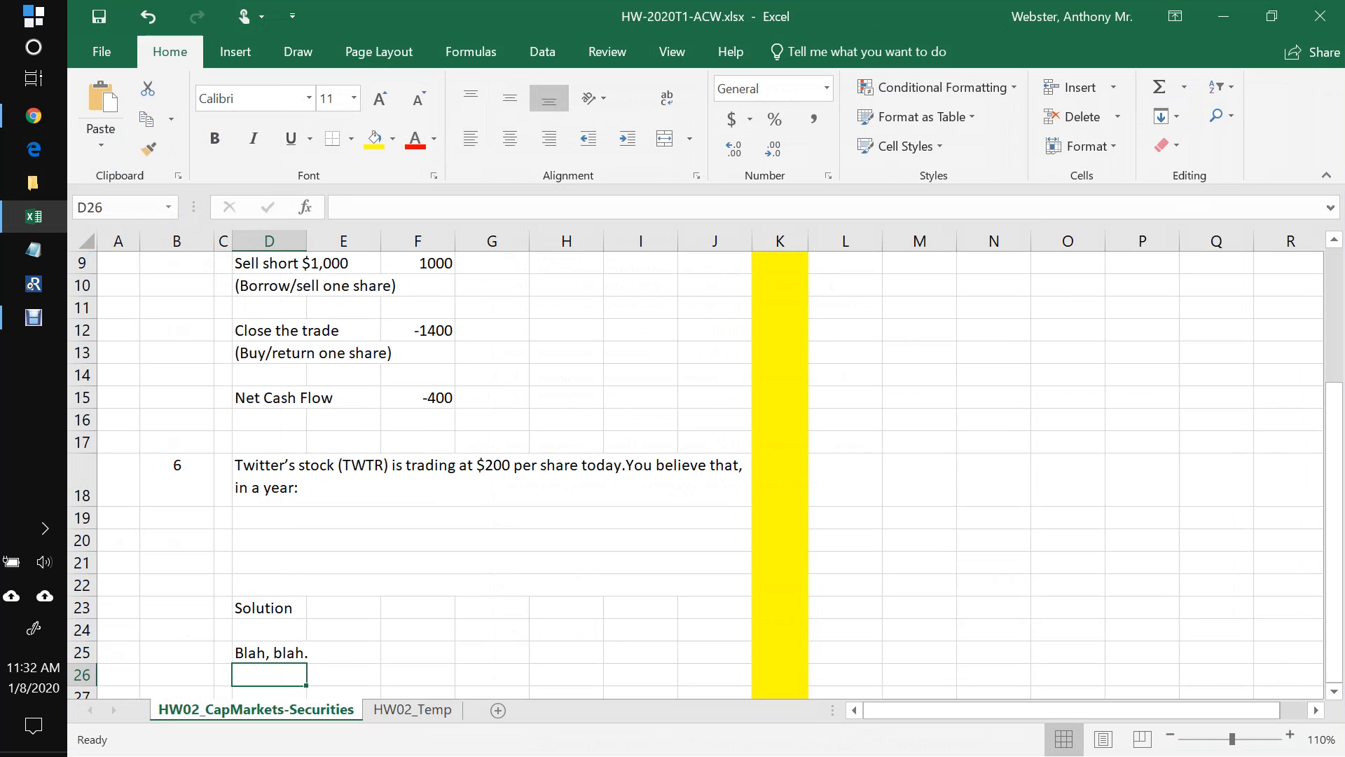
pyautogui.moveTo(1335, 522)
pyautogui.mouseDown()
pyautogui.moveTo(1334, 382)
pyautogui.moveTo(1334, 512)
pyautogui.mouseUp()
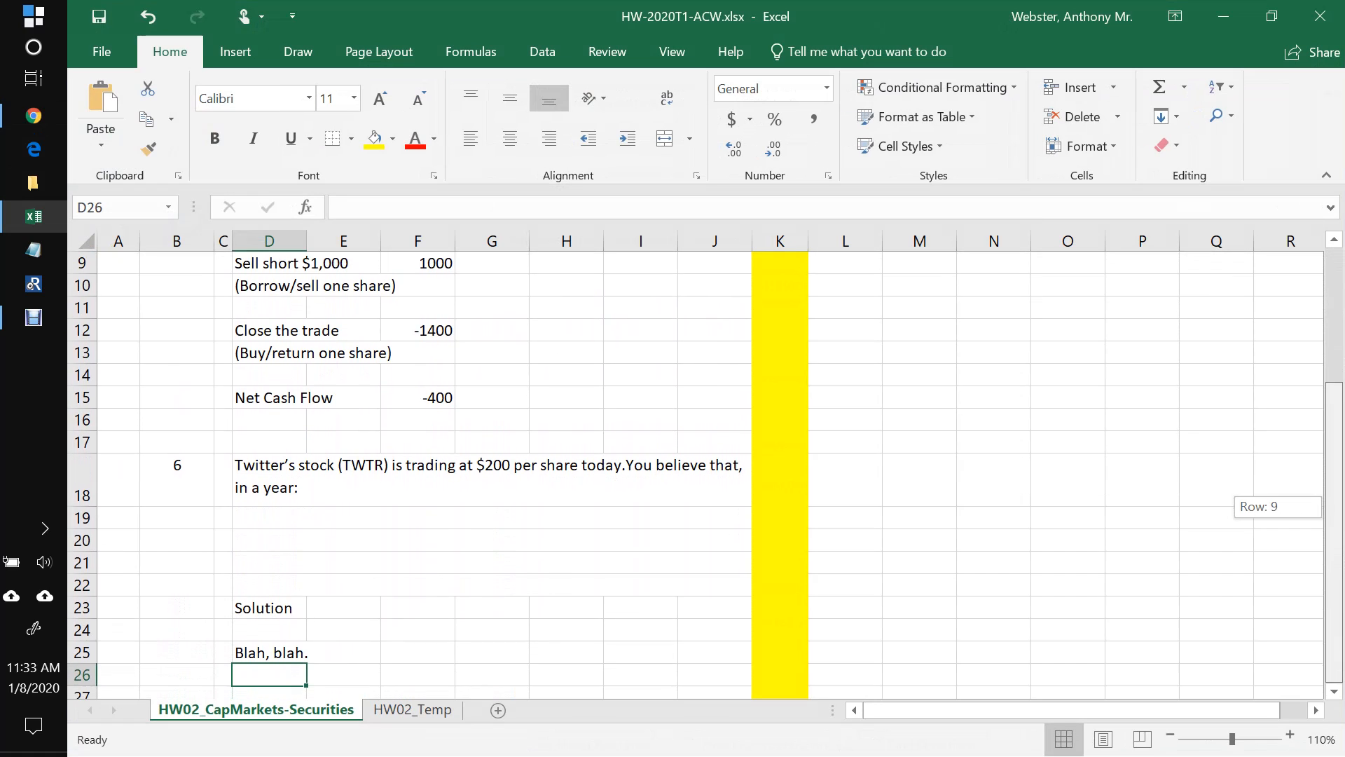
pyautogui.moveTo(176, 484); pyautogui.dragTo(714, 495)
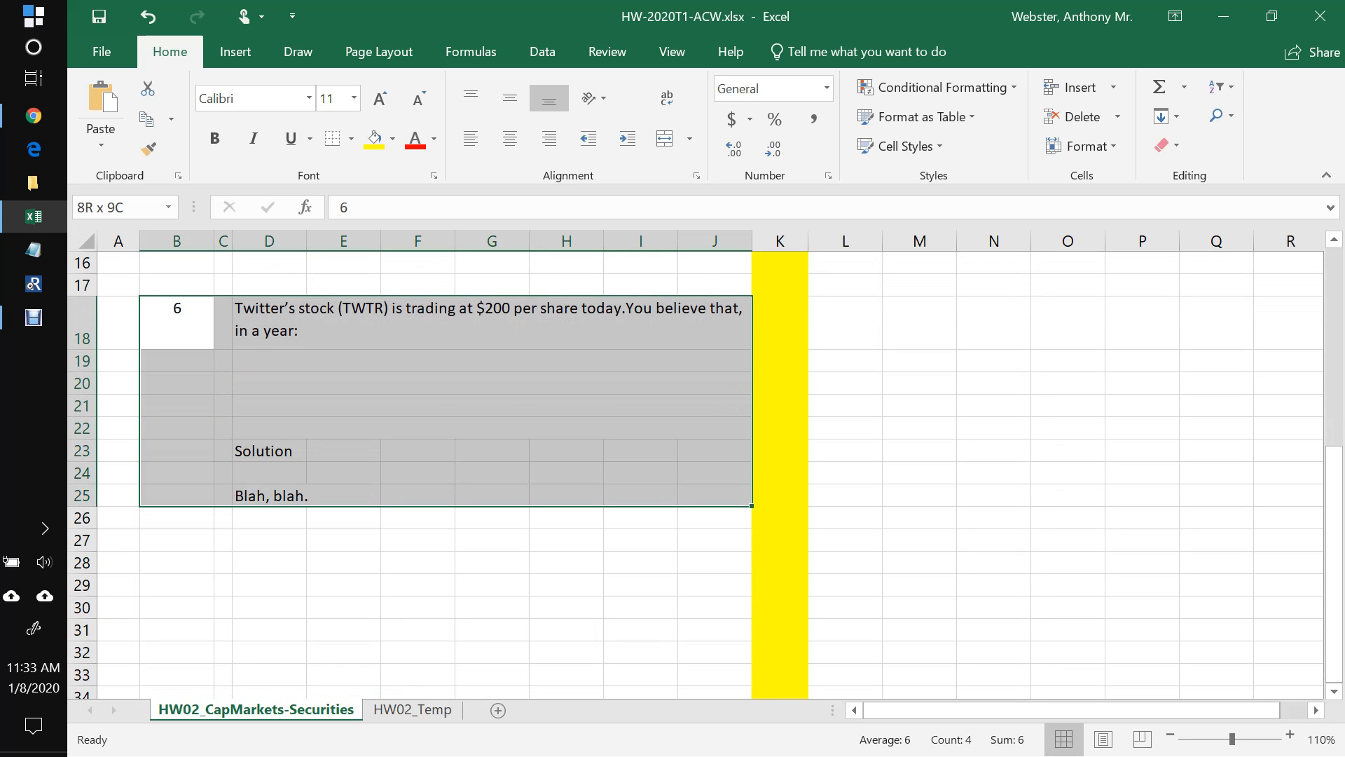
pyautogui.press('Delete')
pyautogui.click(491, 473)
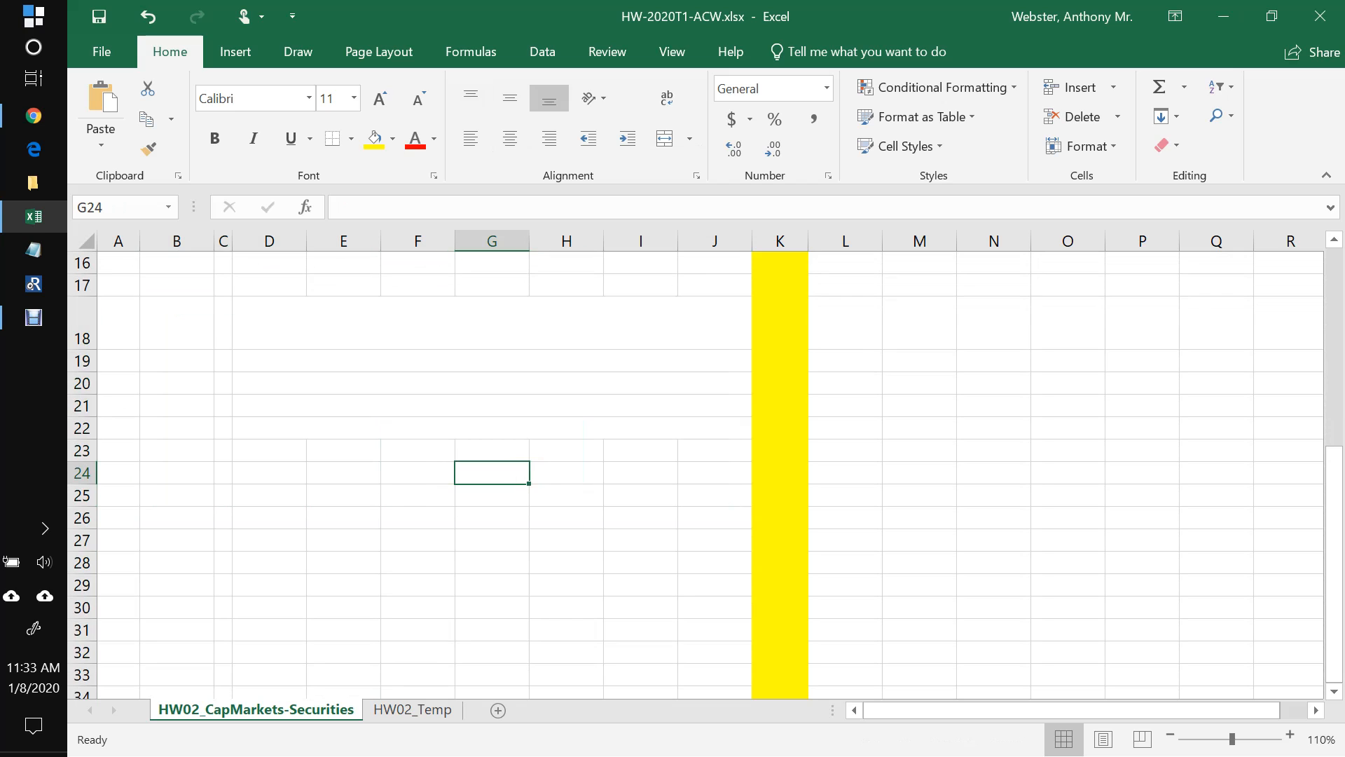
pyautogui.moveTo(1334, 513); pyautogui.dragTo(1333, 309)
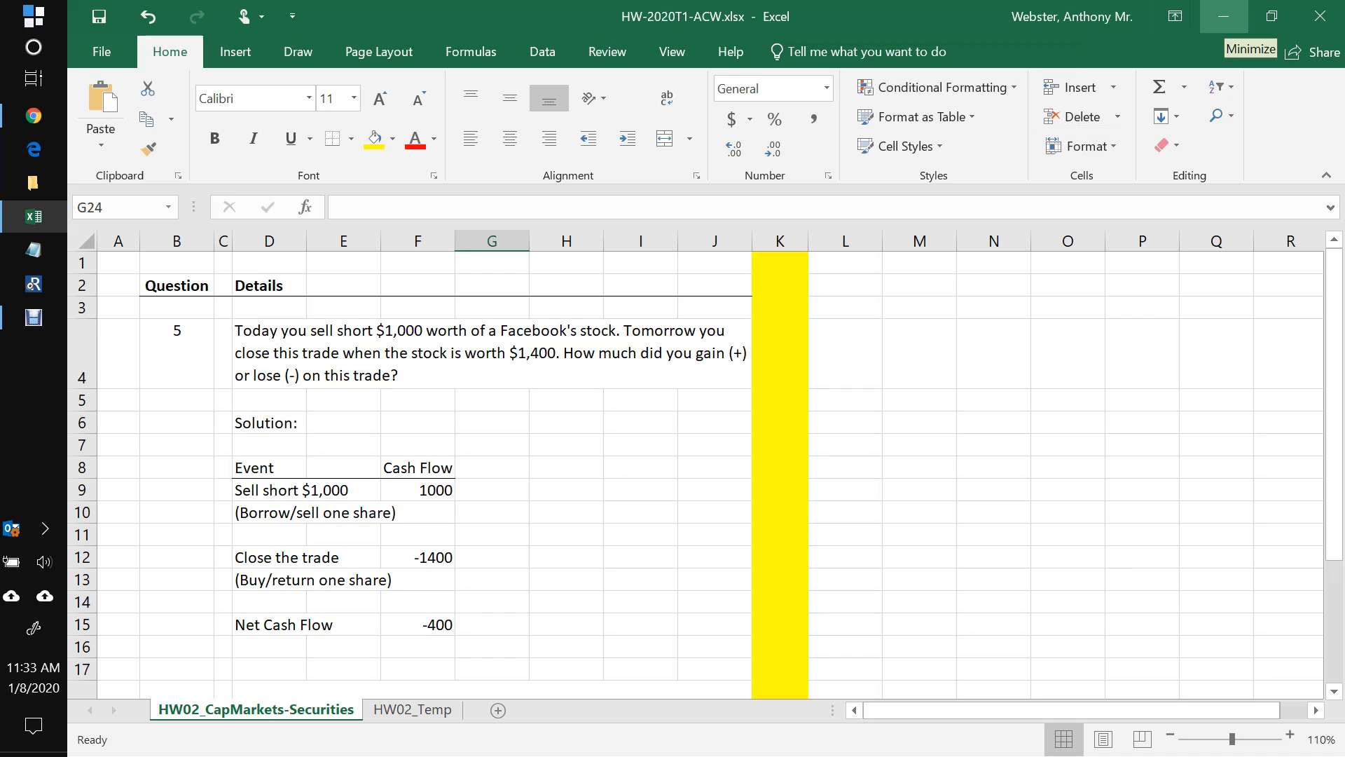
# Step: Return to the Canvas quiz and cancel editing the whole quiz without saving
pyautogui.click(1224, 16)
pyautogui.moveTo(1329, 585); pyautogui.dragTo(1329, 625)
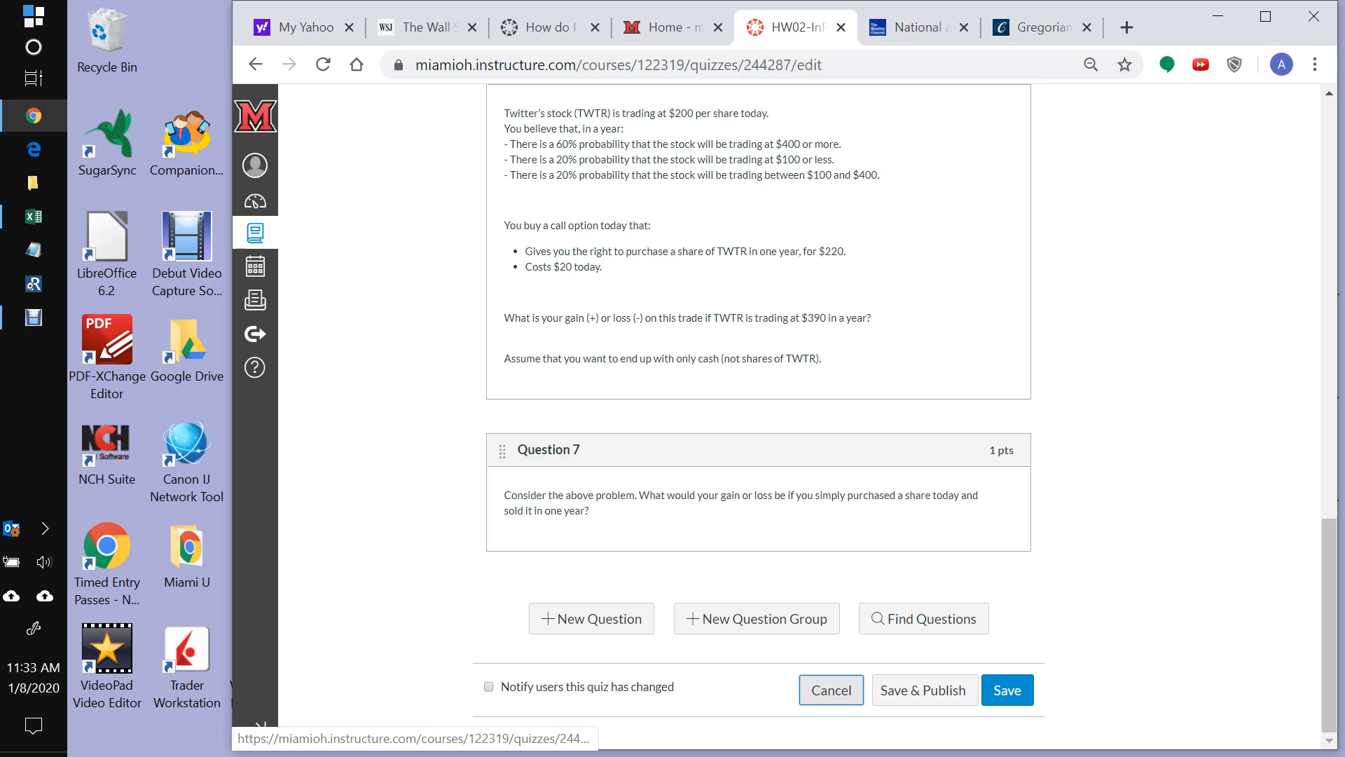
pyautogui.click(831, 690)
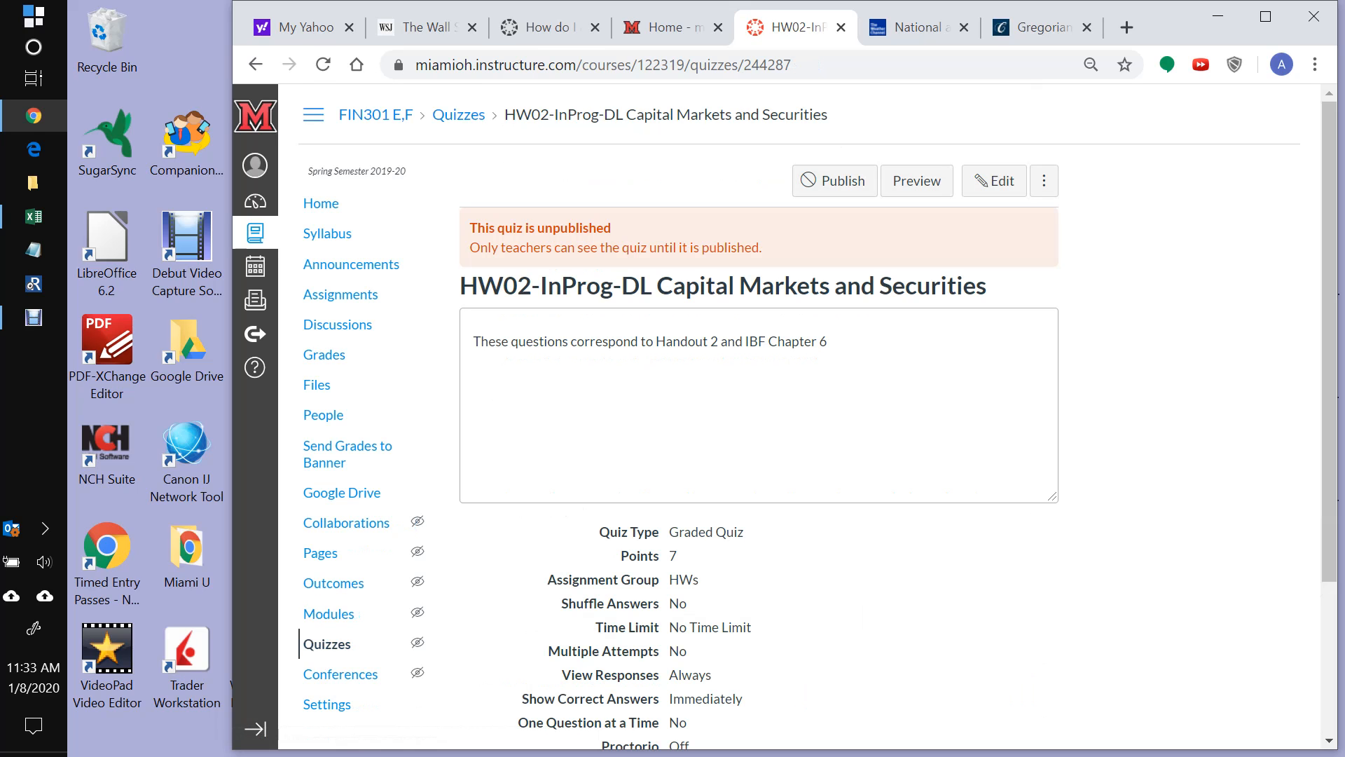
# Step: Open the course's Assignments list and look through the homework assignments
pyautogui.click(340, 295)
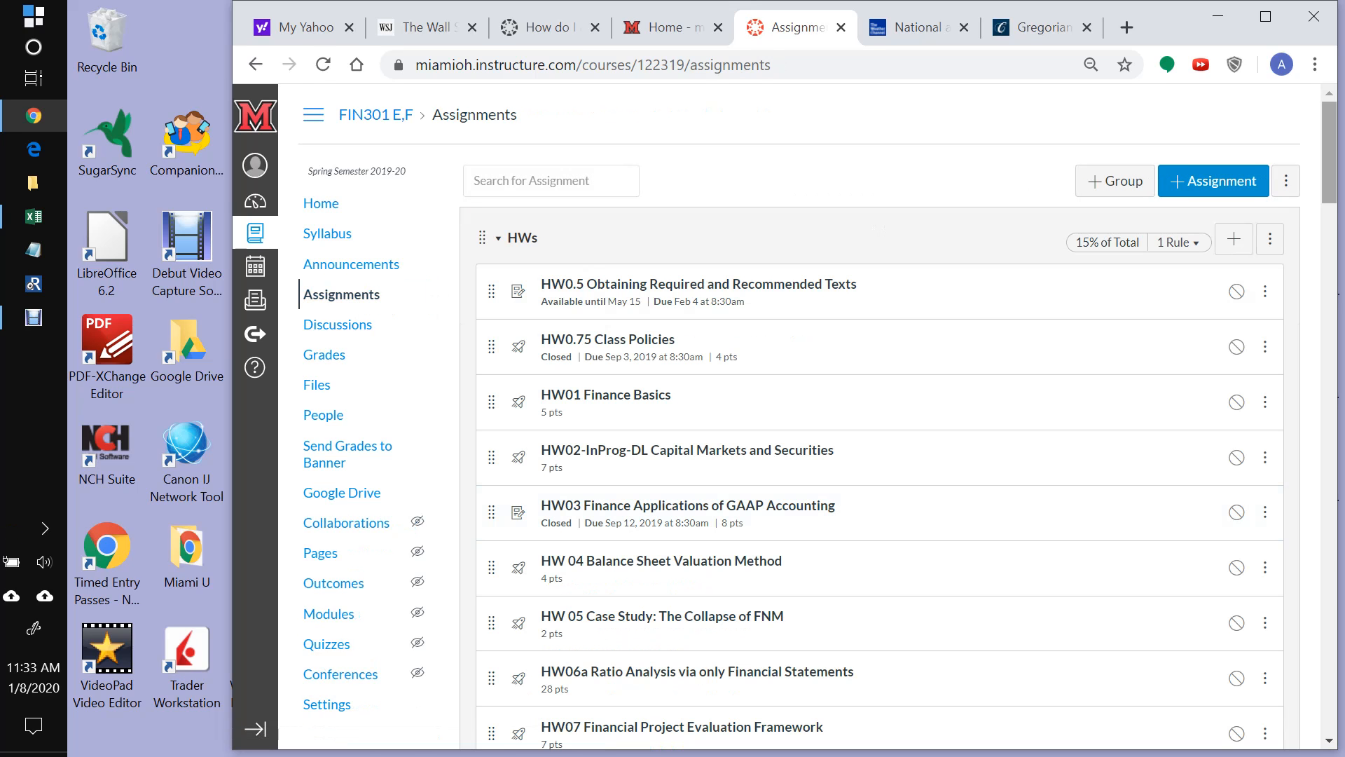
pyautogui.scroll(-8, 817, 417)
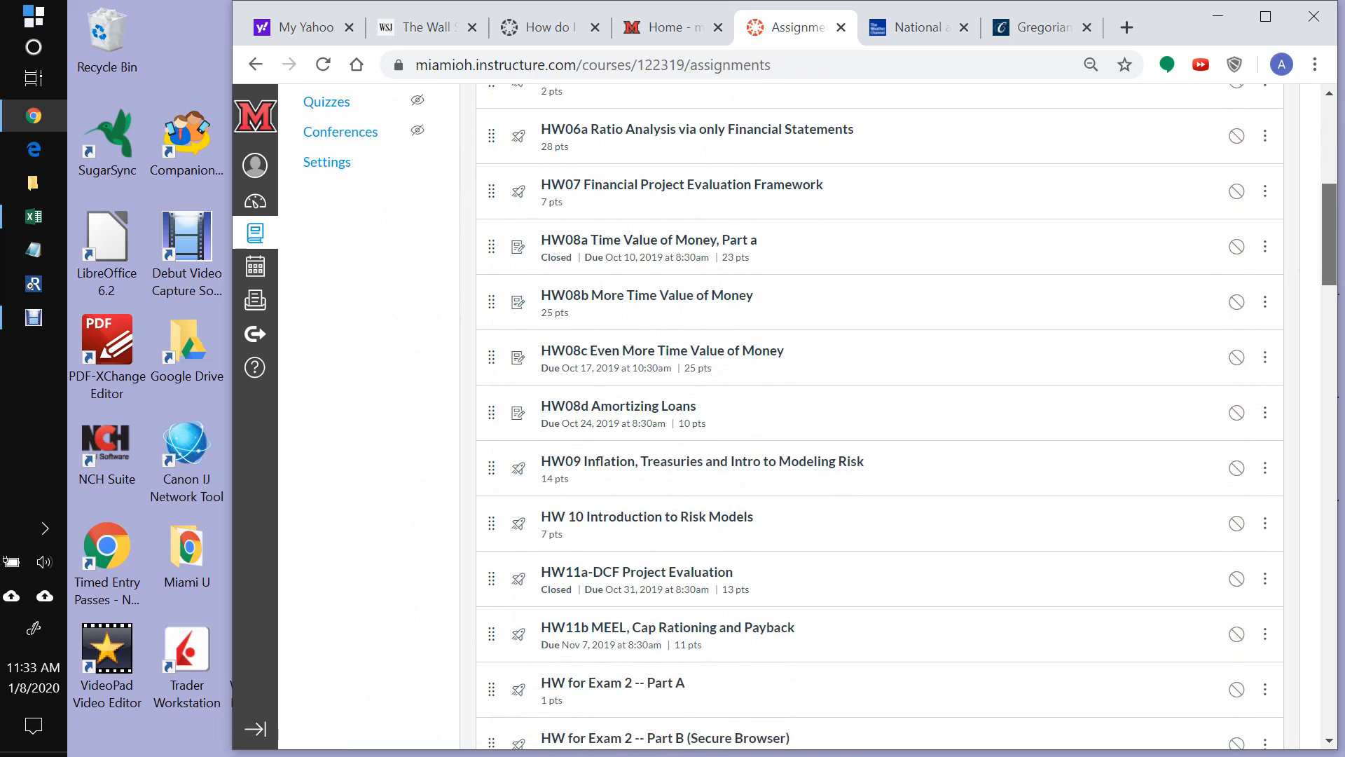
pyautogui.scroll(3, 817, 417)
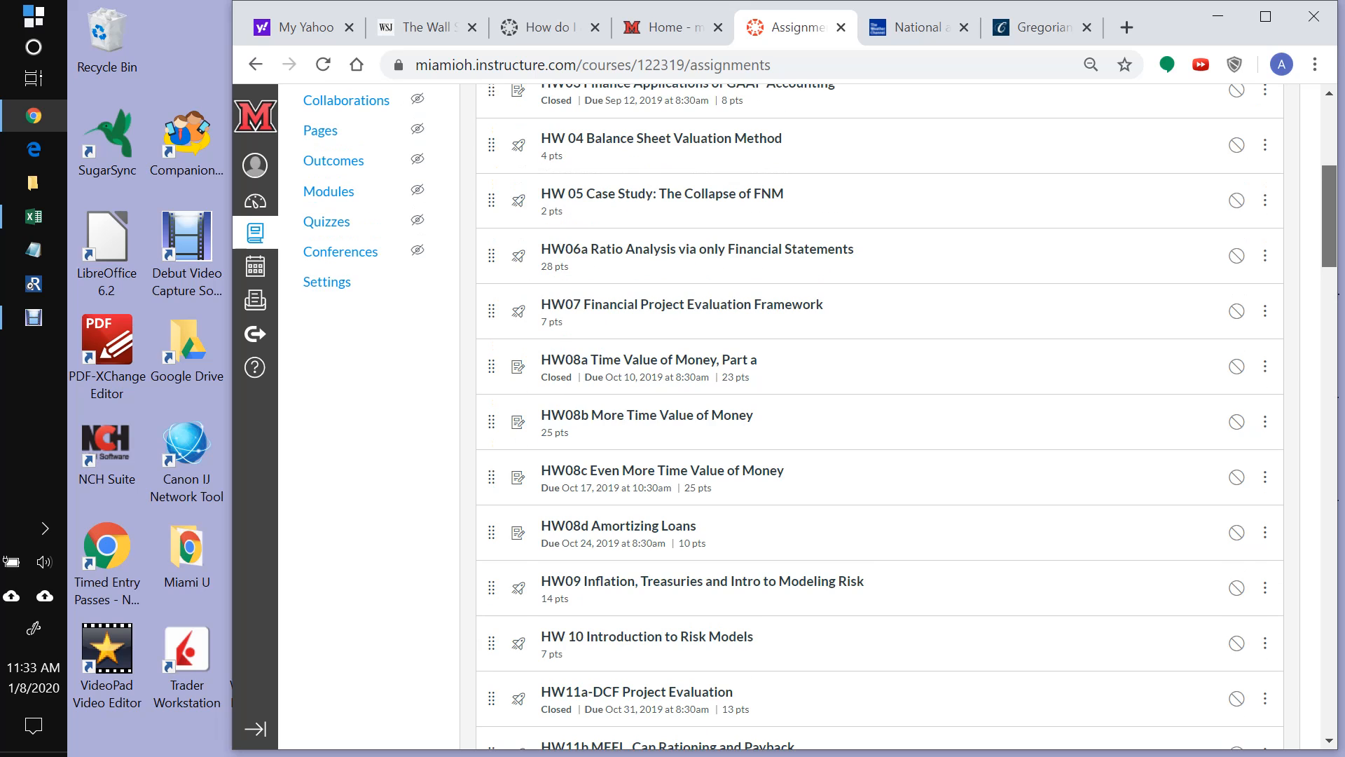
pyautogui.scroll(5, 817, 417)
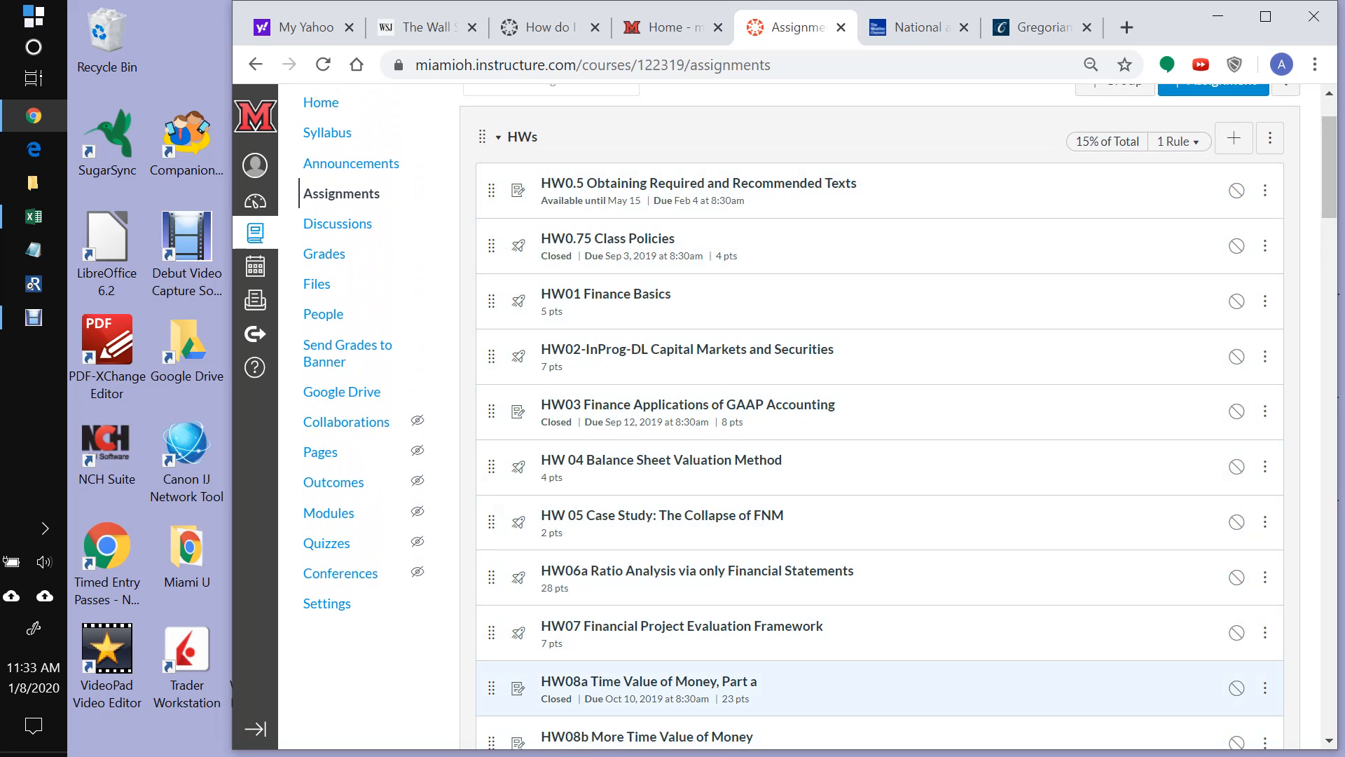
pyautogui.moveTo(1329, 169); pyautogui.dragTo(1329, 394)
pyautogui.scroll(8, 880, 417)
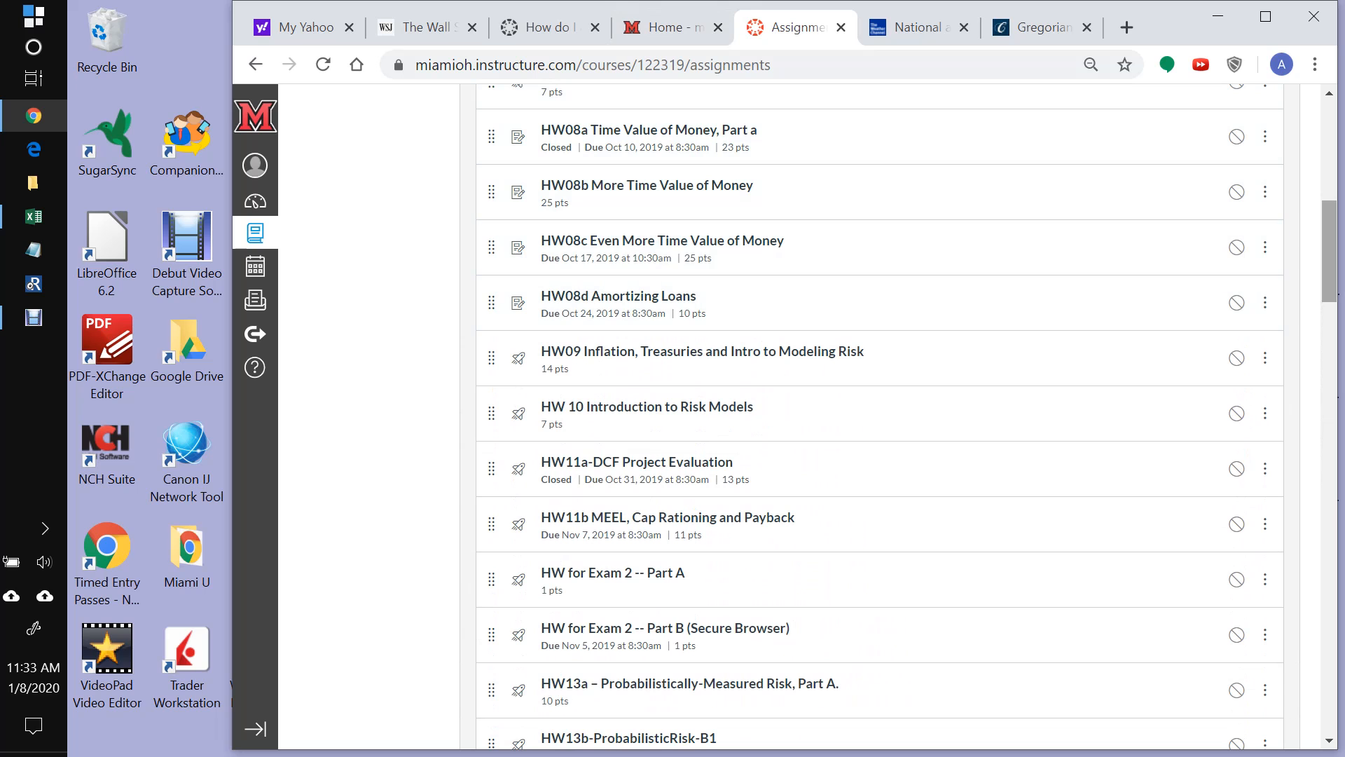
pyautogui.scroll(9, 880, 417)
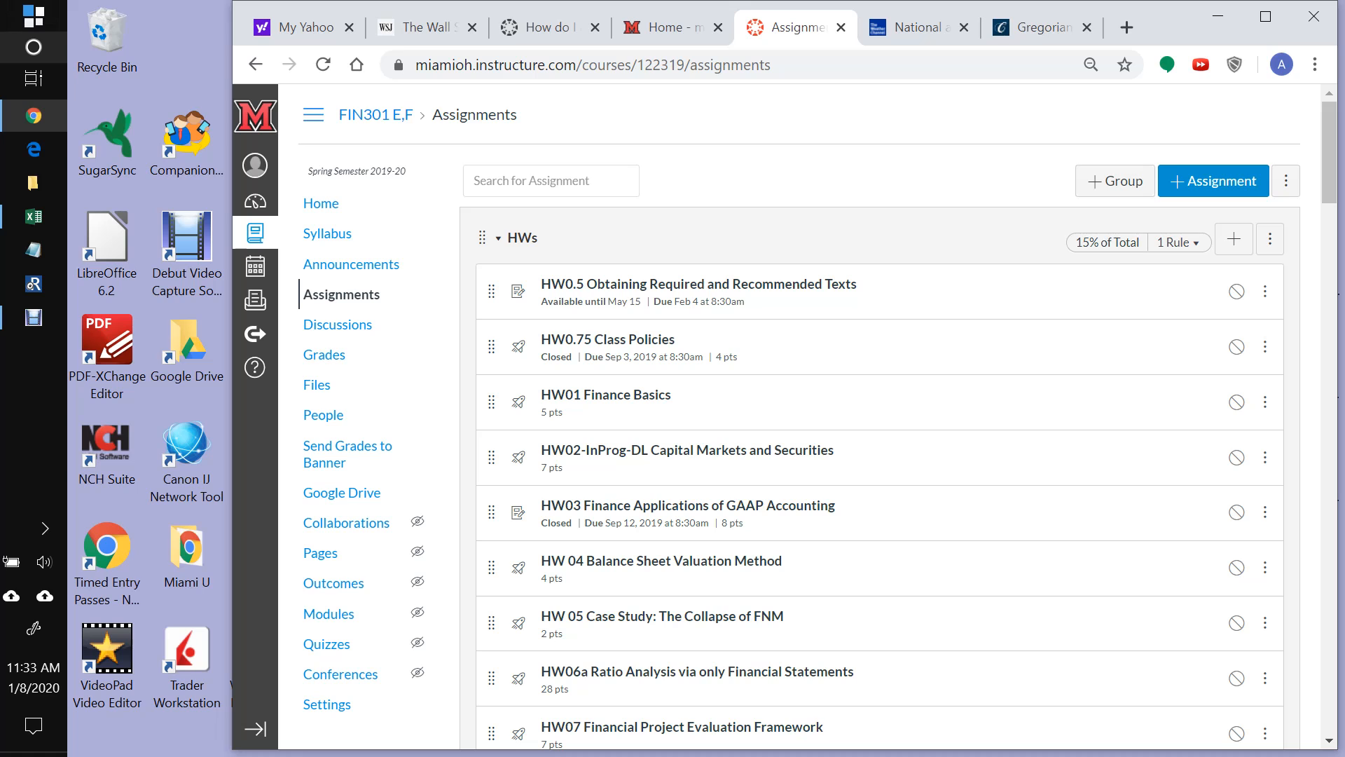
pyautogui.click(33, 317)
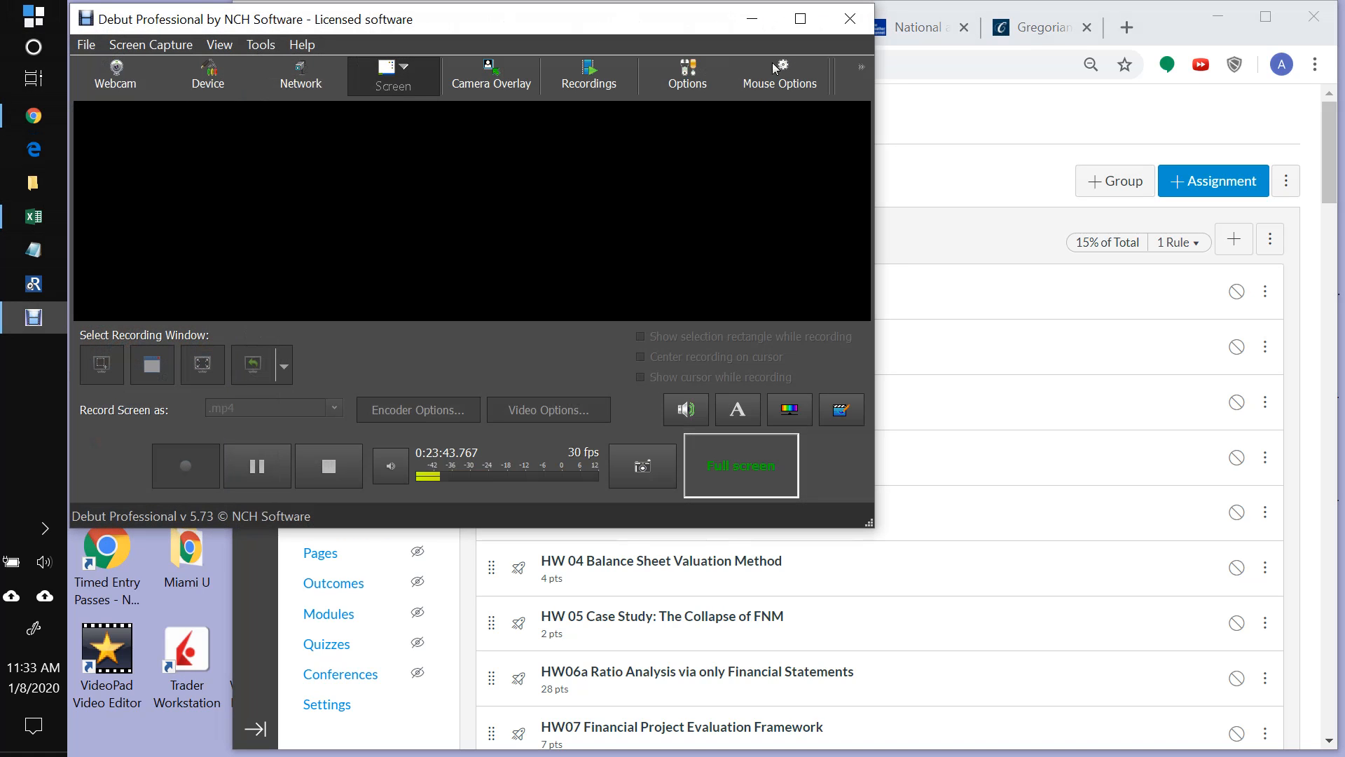